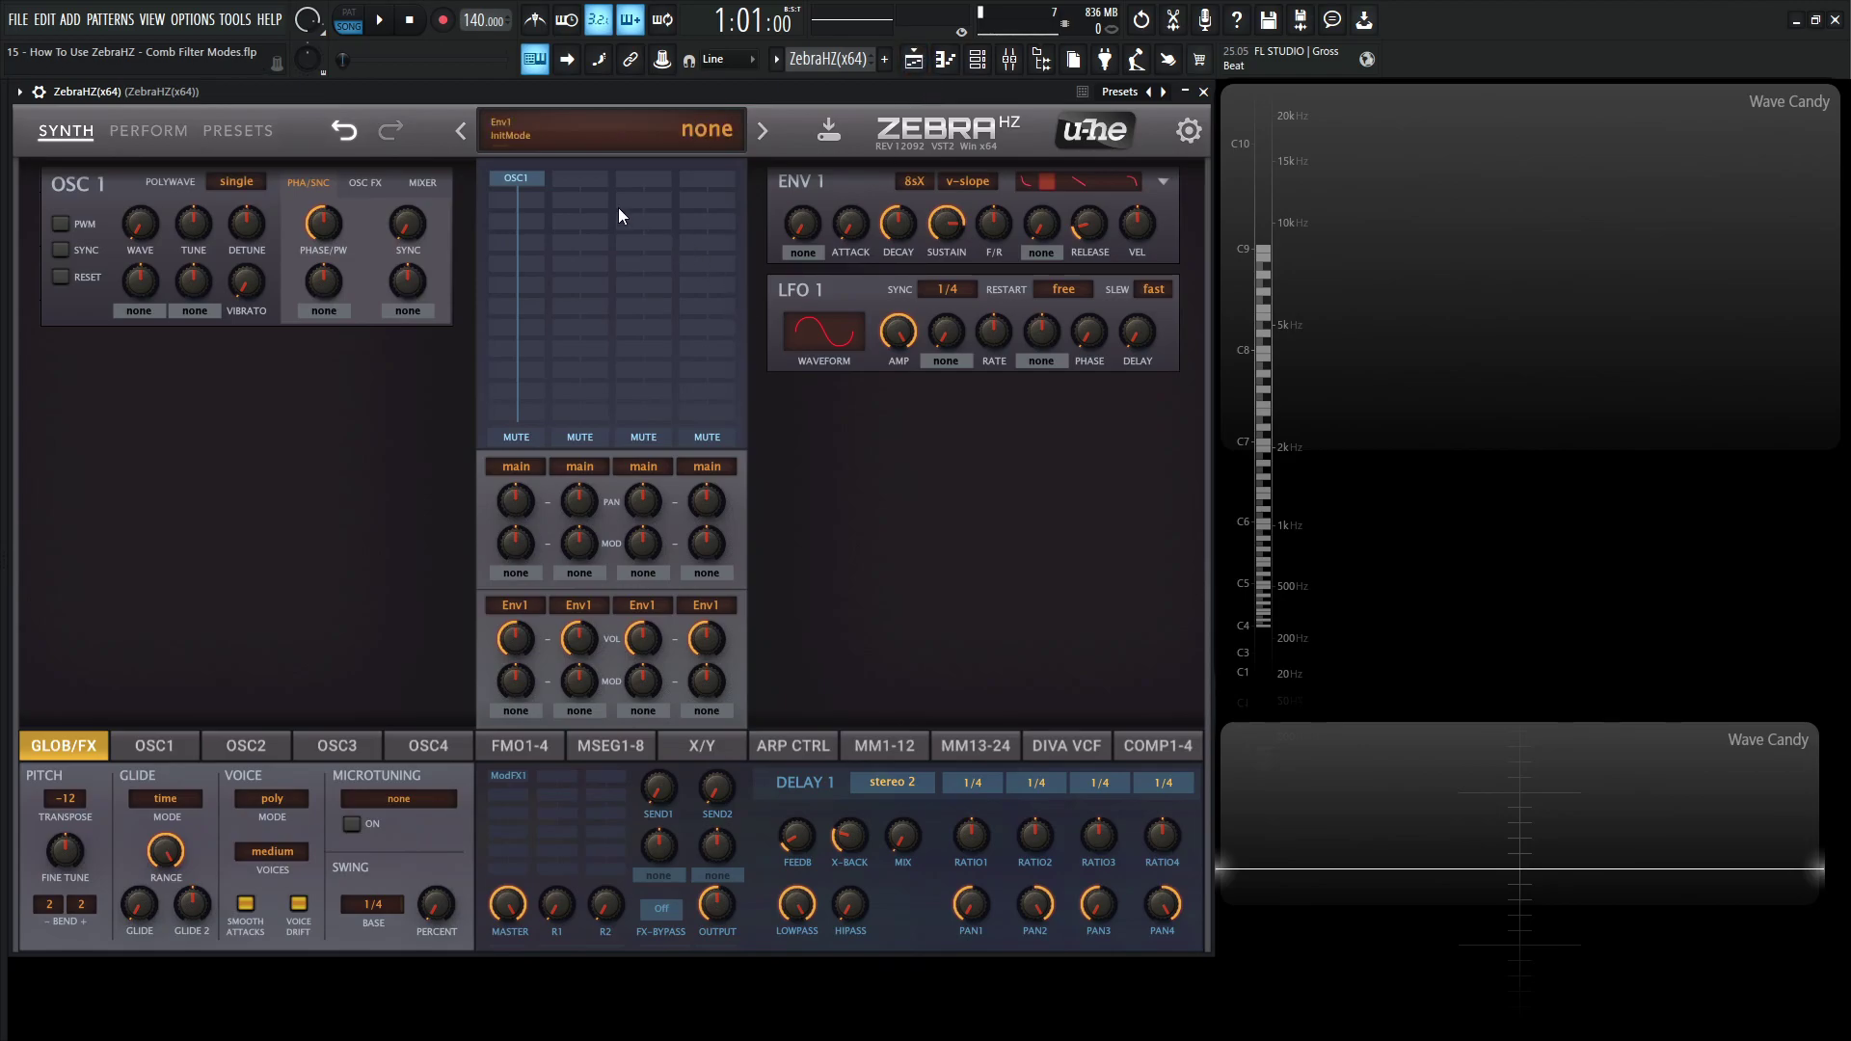
# - Add a Noise1 module below OSC1 and switch OSC1 off
pyautogui.click(526, 197)
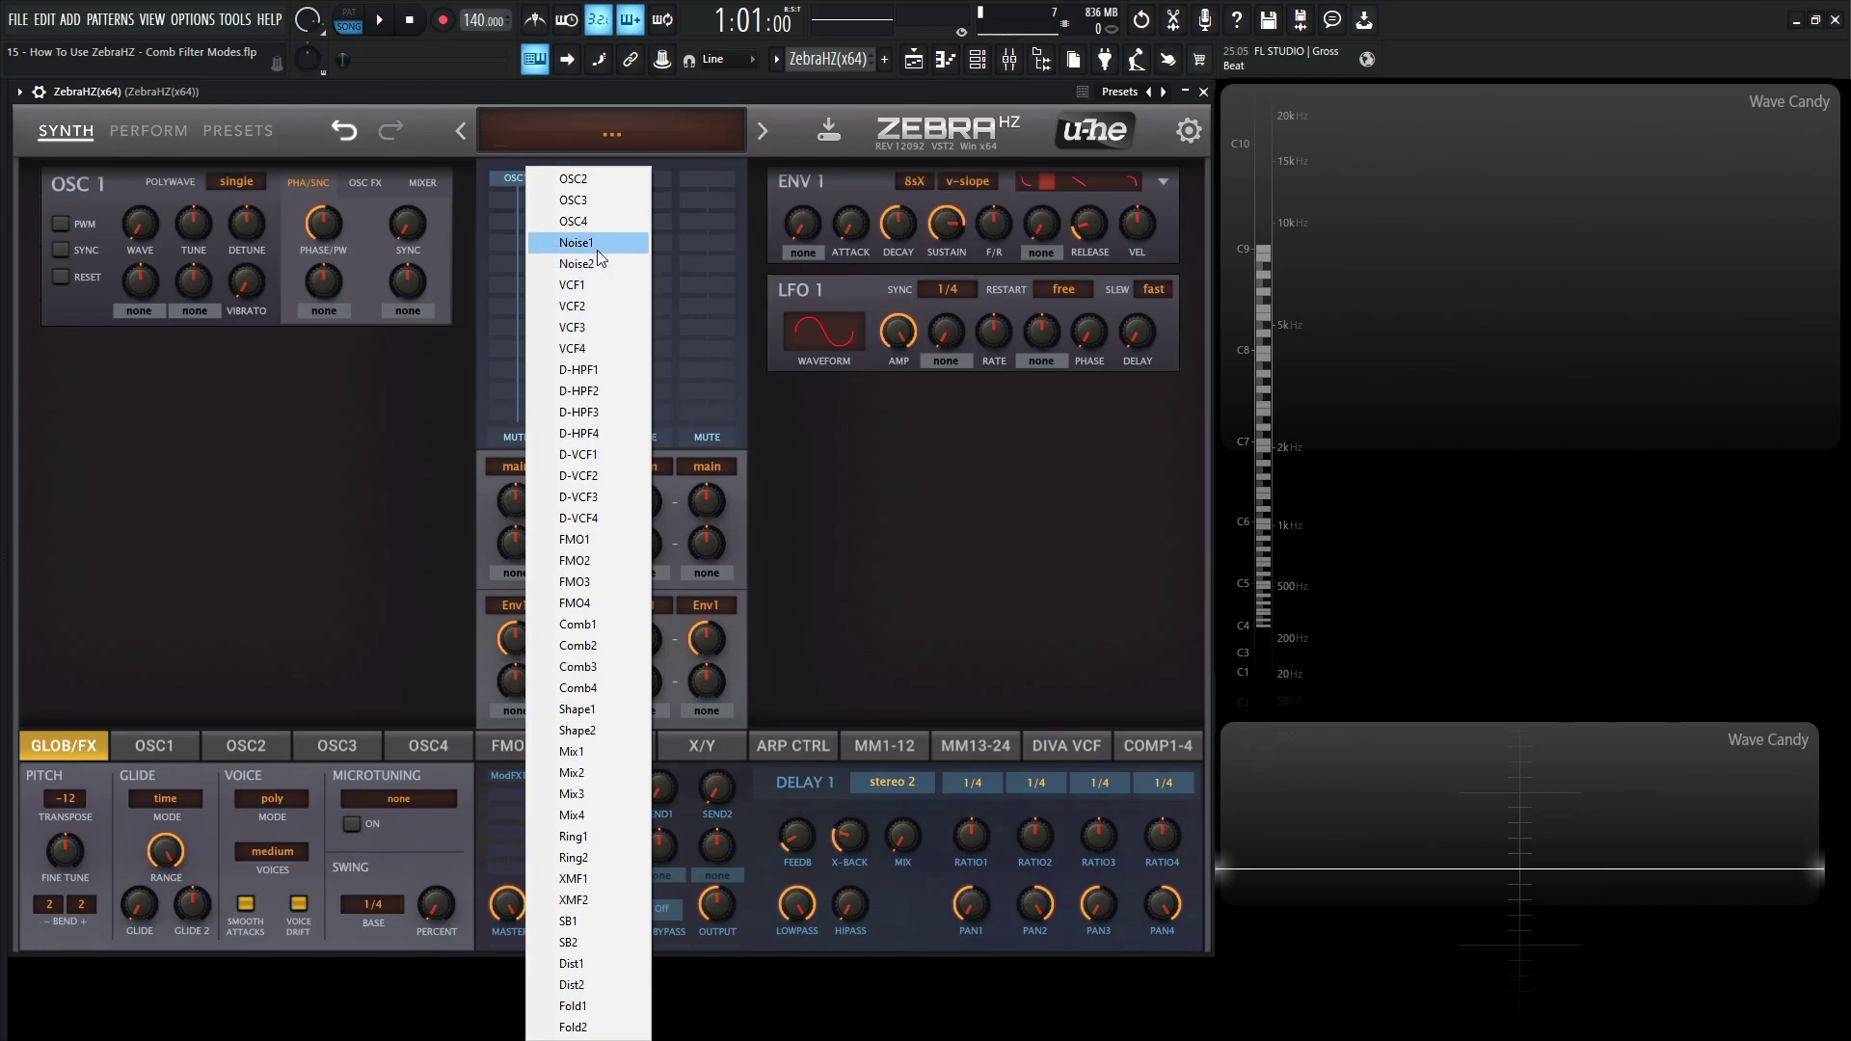
pyautogui.click(582, 243)
pyautogui.doubleClick(528, 183)
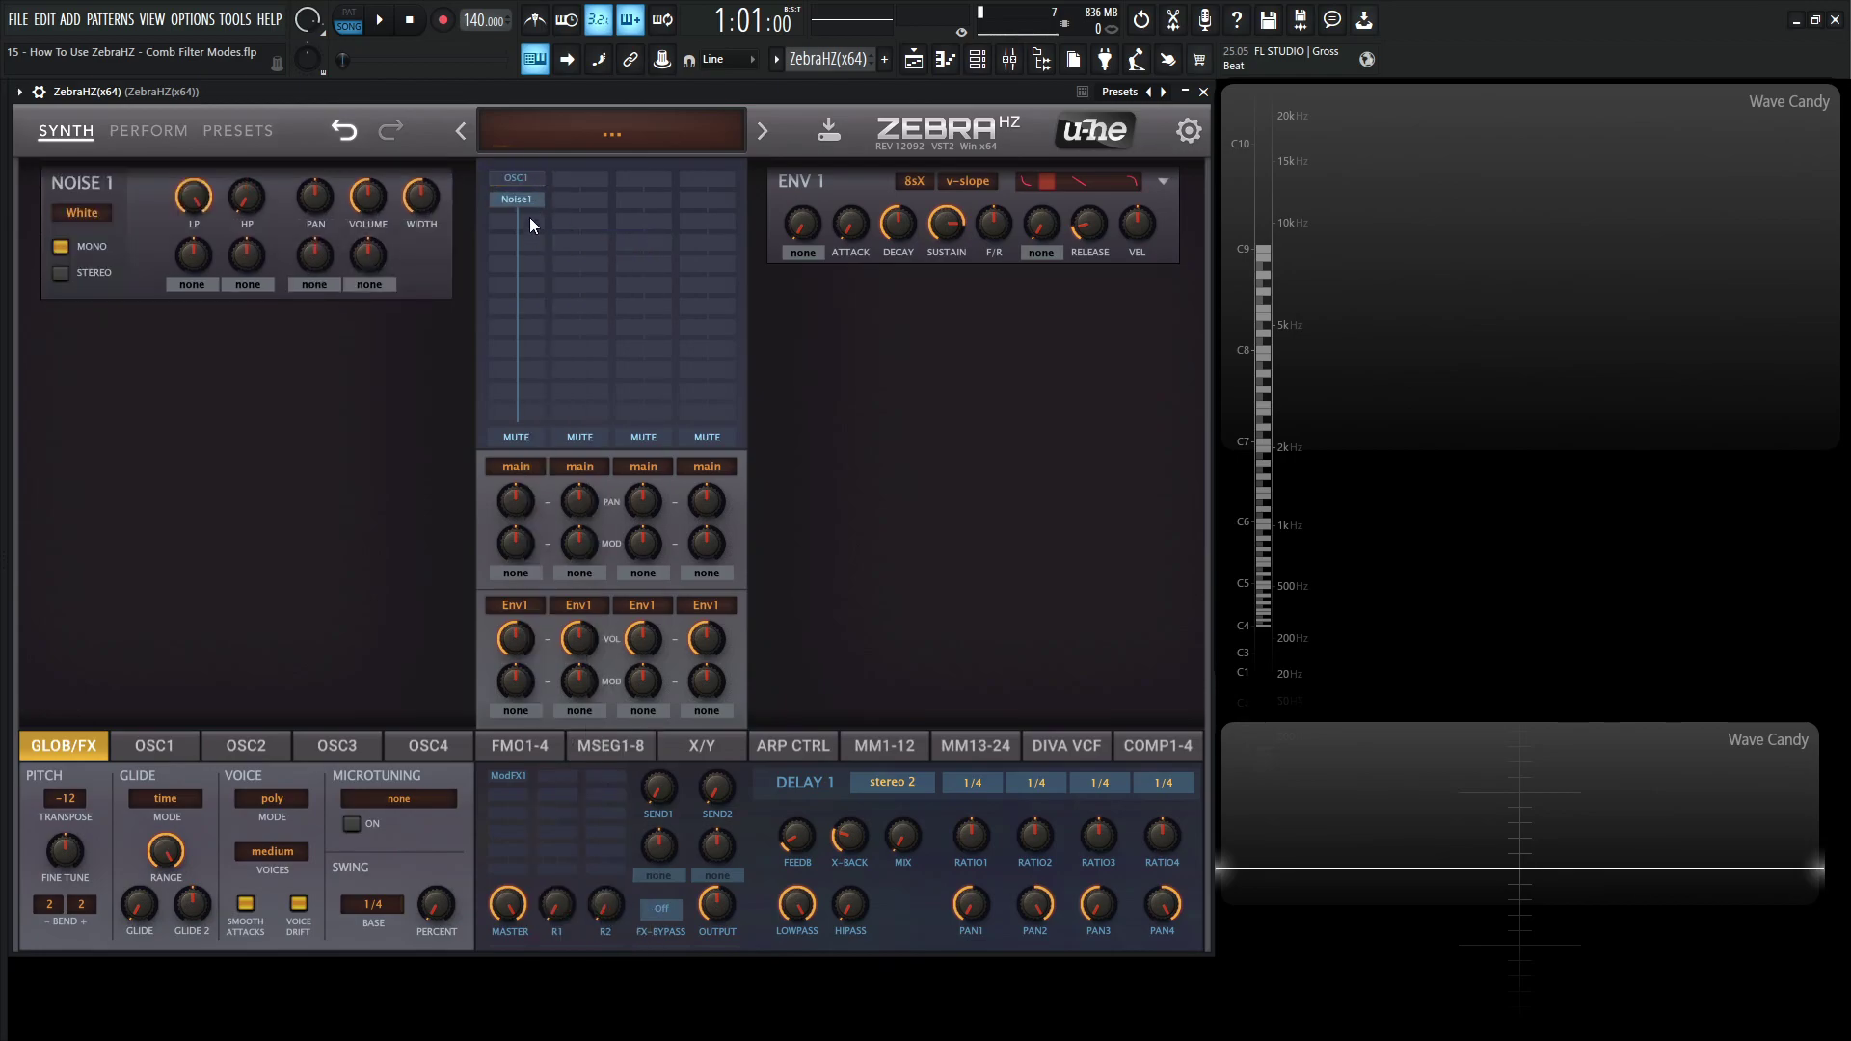
# - Insert a Comb1 filter below Noise1 and keep its mode on Comb
pyautogui.click(529, 219)
pyautogui.click(615, 626)
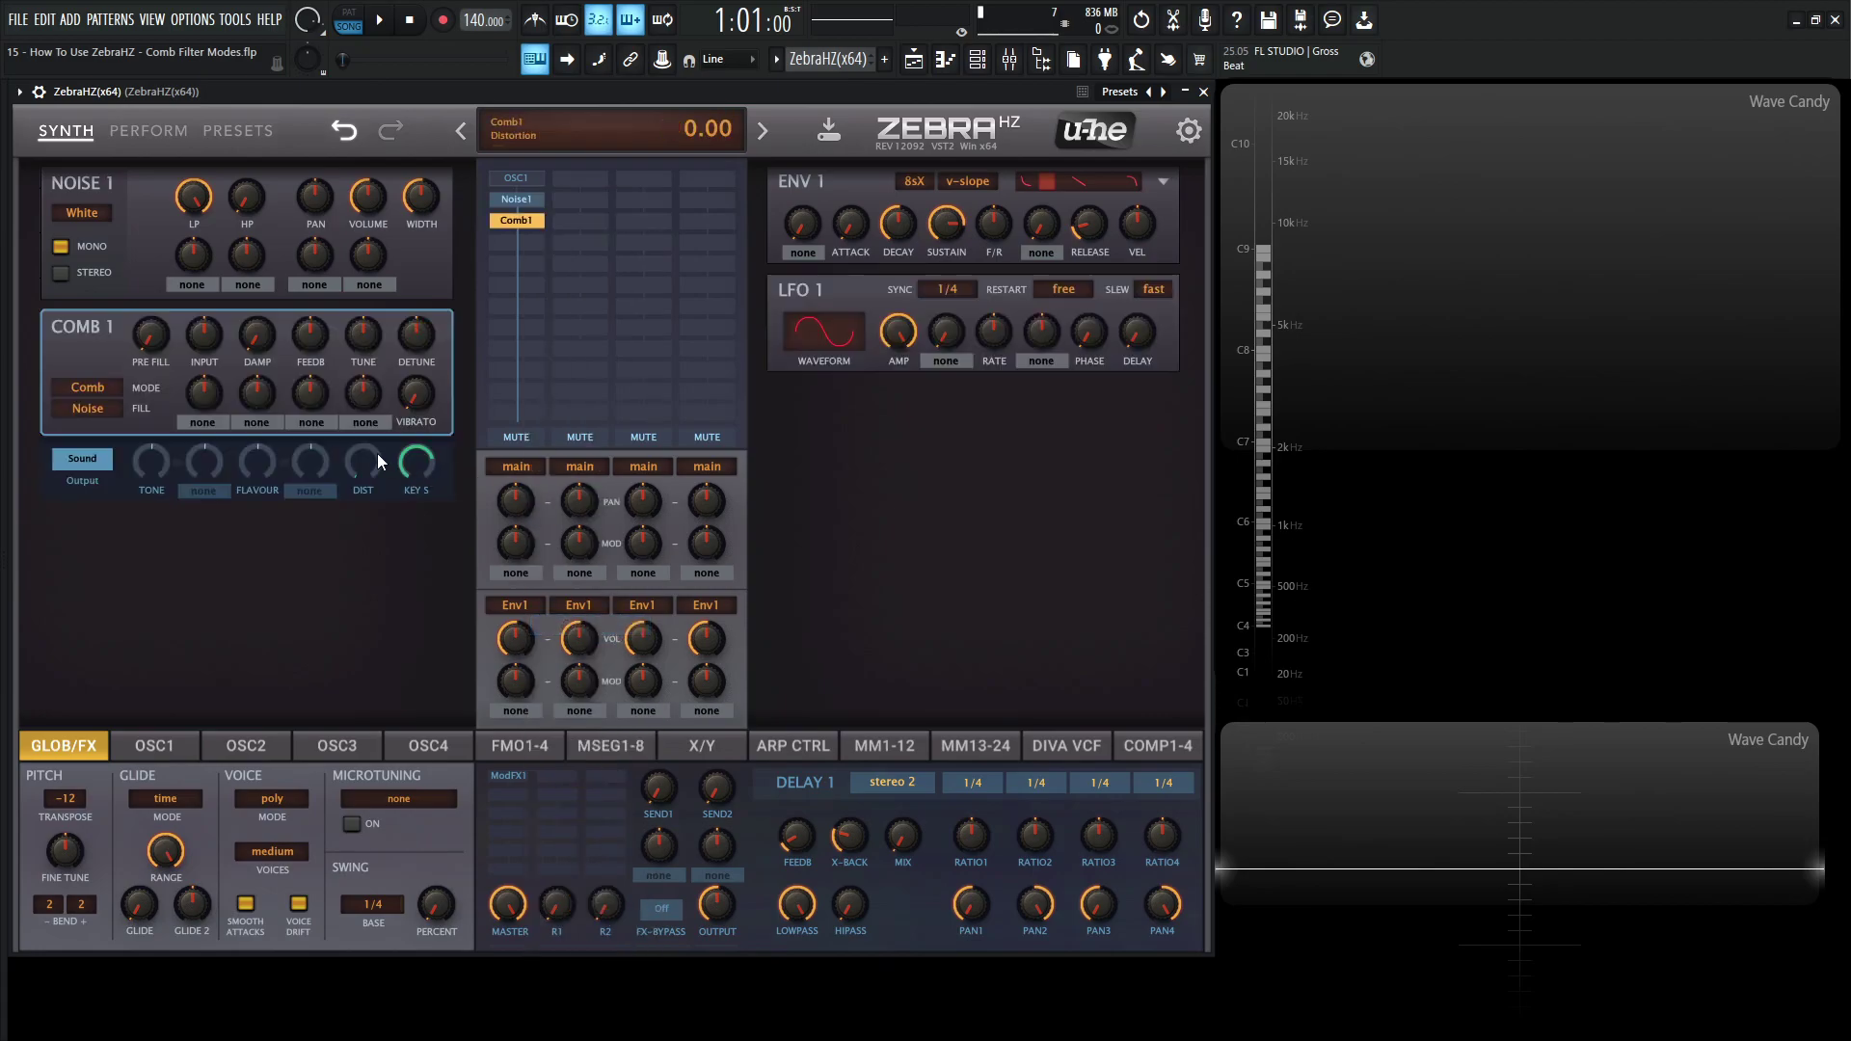
pyautogui.click(92, 387)
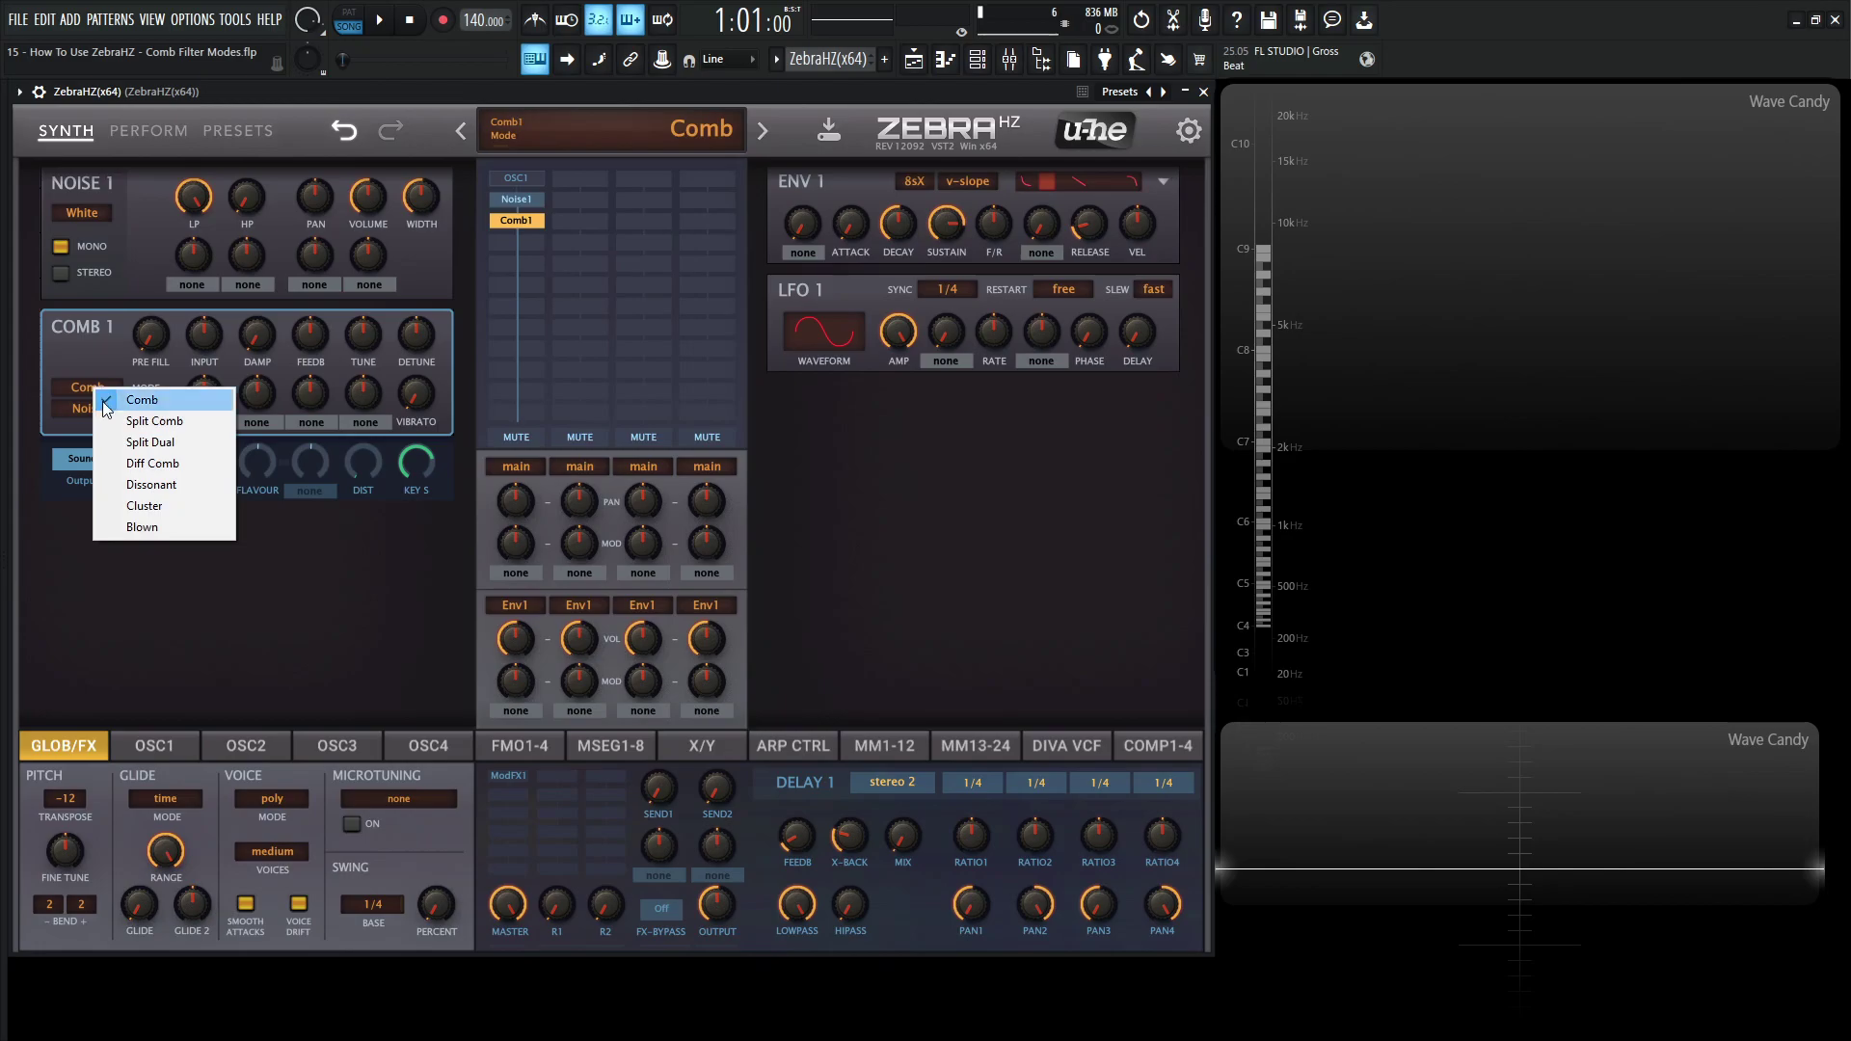
pyautogui.click(184, 395)
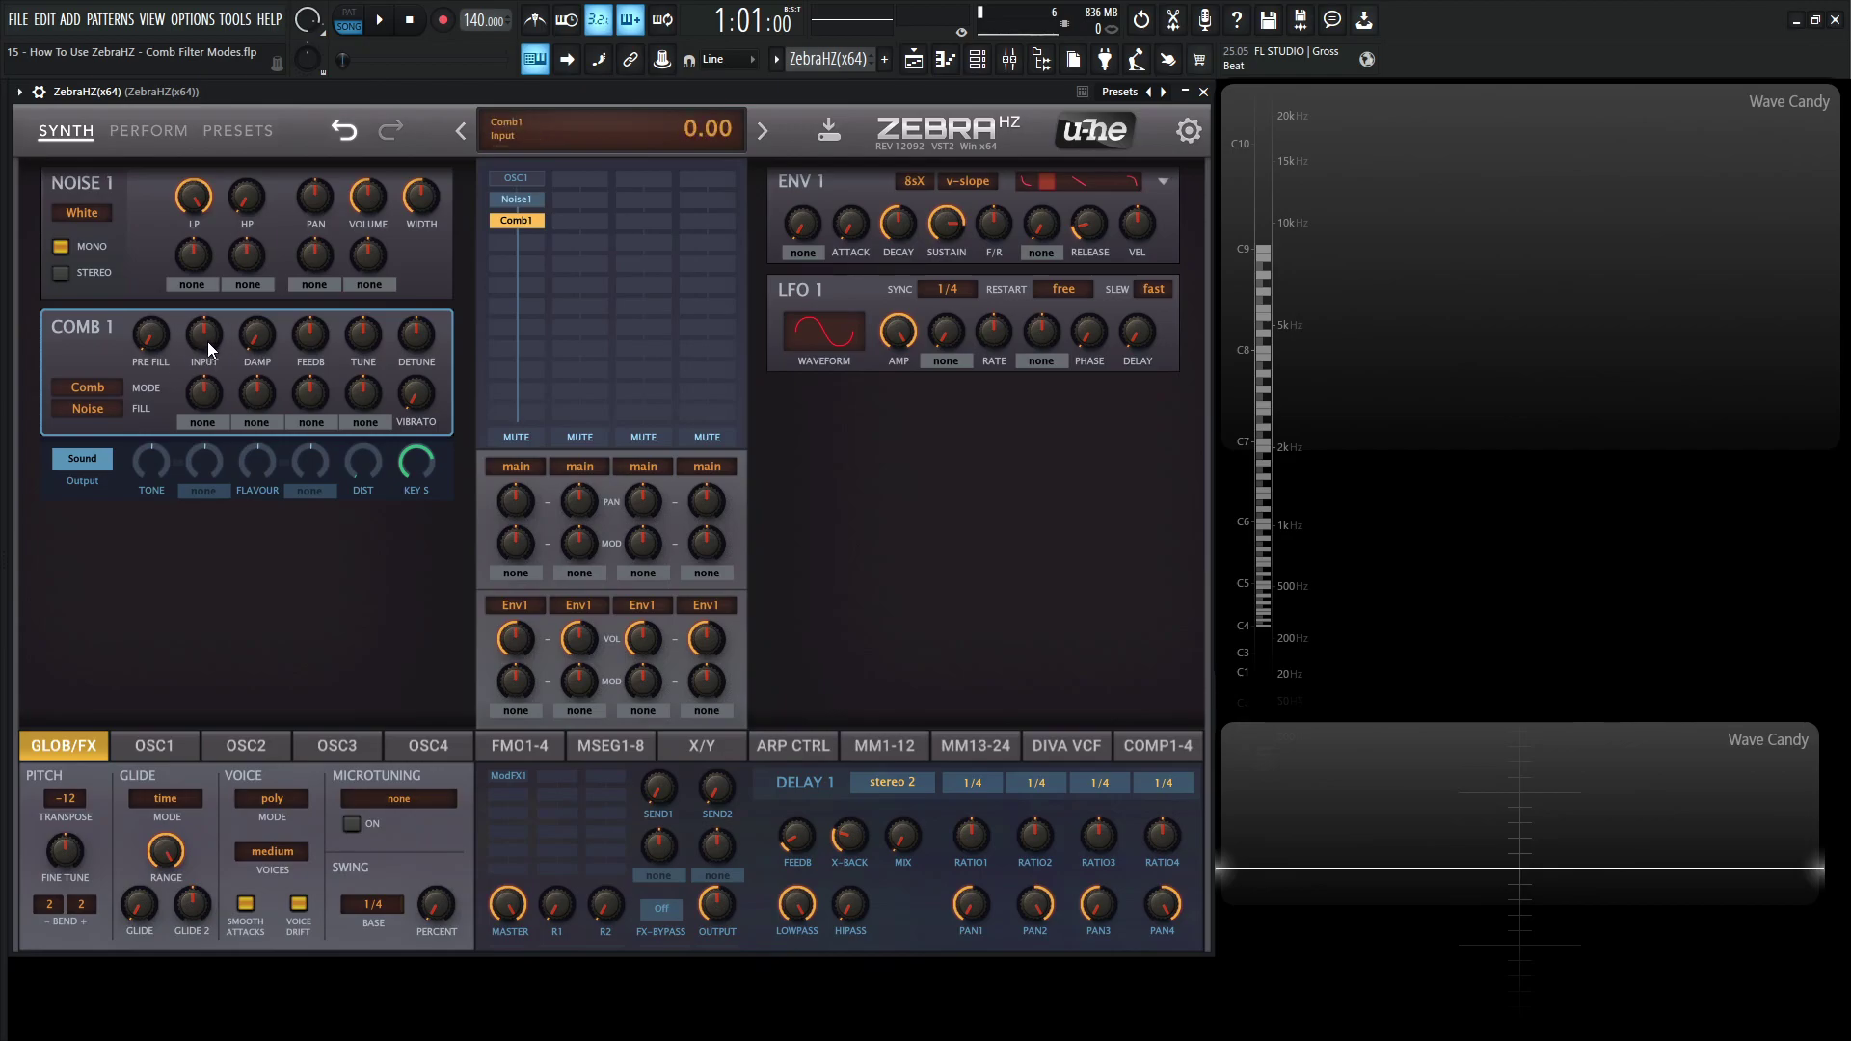
# - Set Comb1 input to 30, feedback to 42 and damping to about 17.5
pyautogui.moveTo(210, 349); pyautogui.dragTo(210, 333)
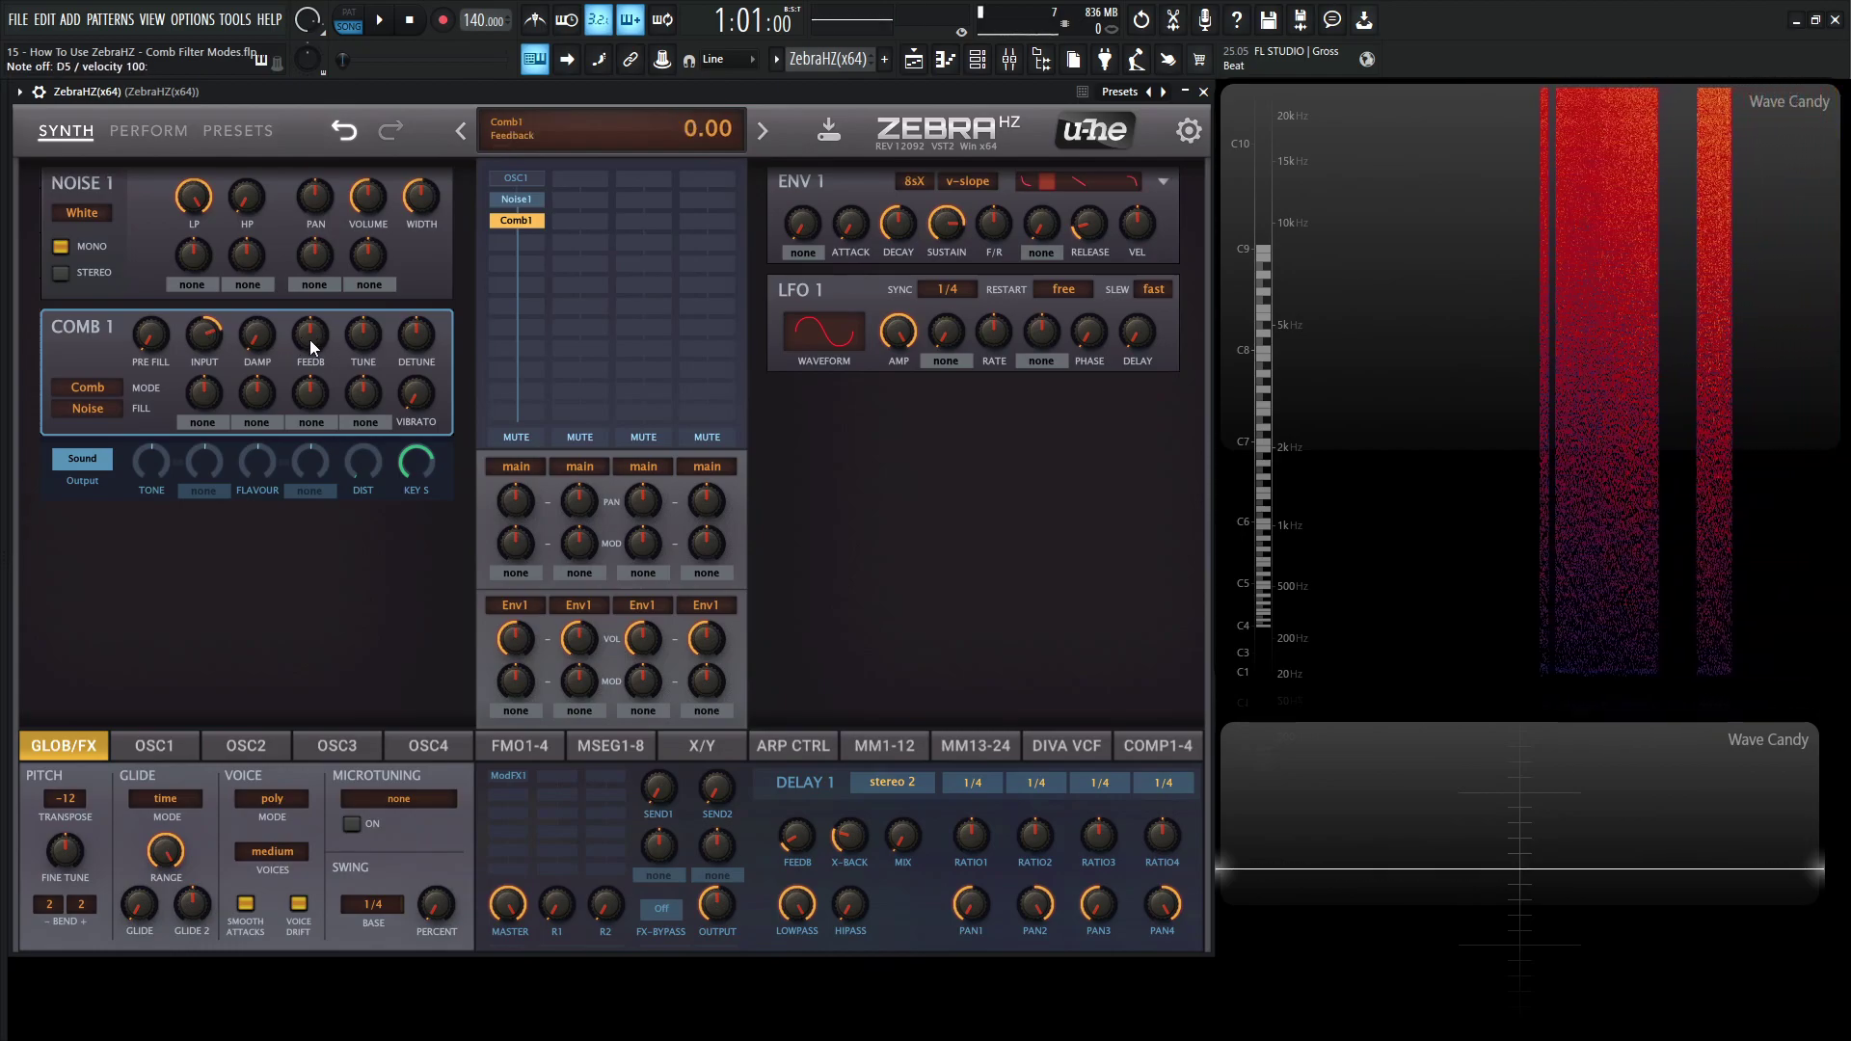
pyautogui.moveTo(312, 347); pyautogui.dragTo(320, 327)
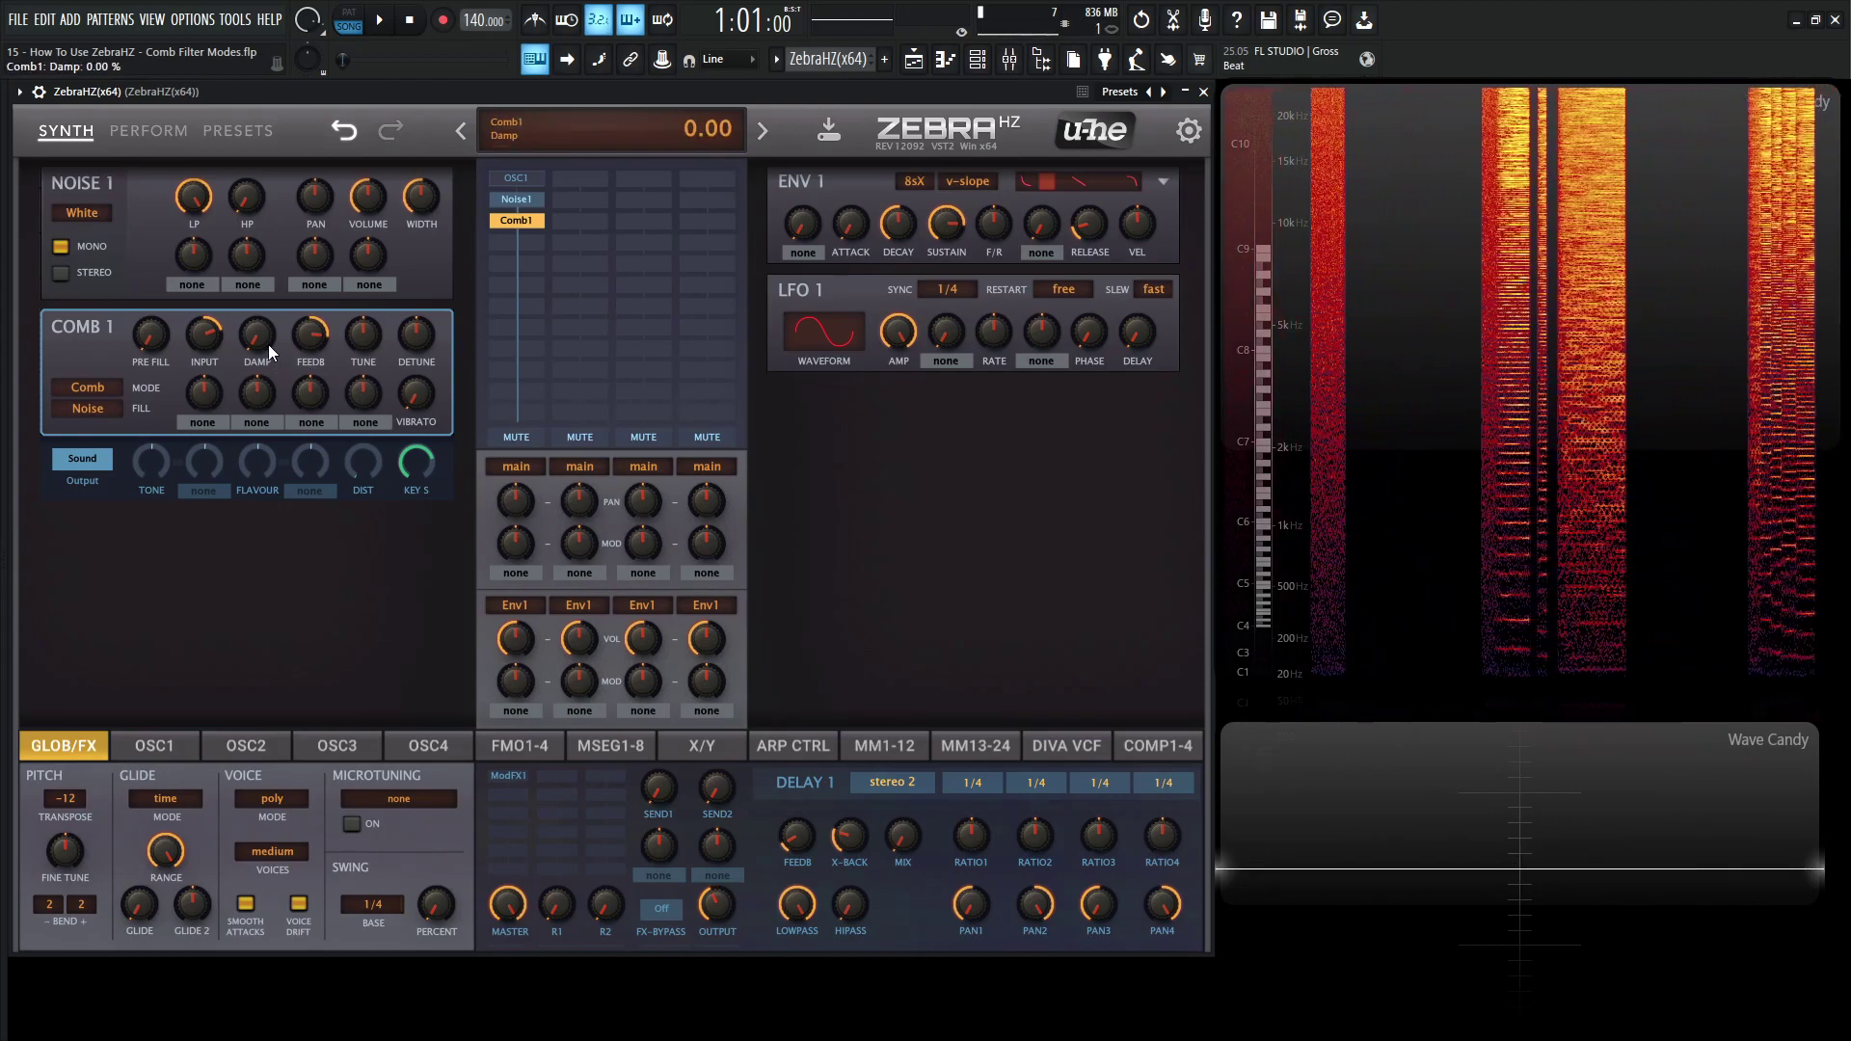
pyautogui.moveTo(268, 344)
pyautogui.mouseDown()
pyautogui.moveTo(266, 317)
pyautogui.moveTo(265, 334)
pyautogui.mouseUp()
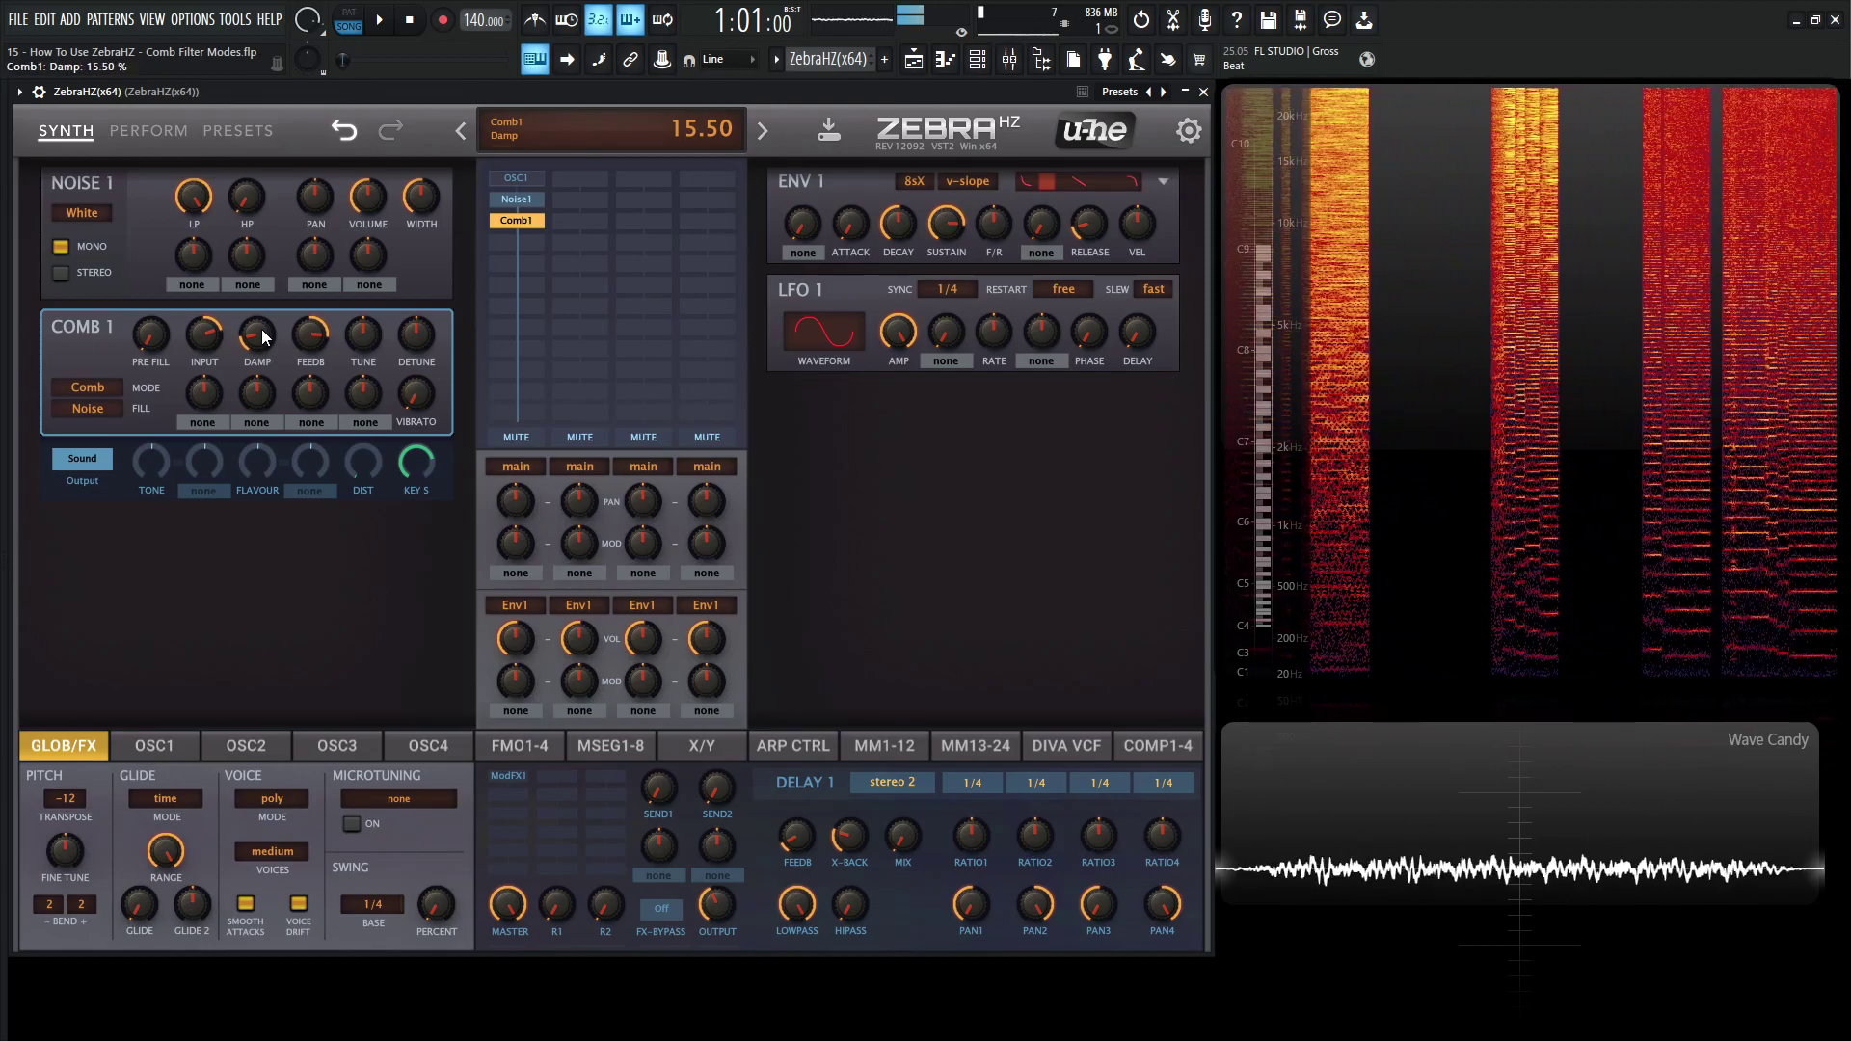
pyautogui.scroll(2, 262, 334)
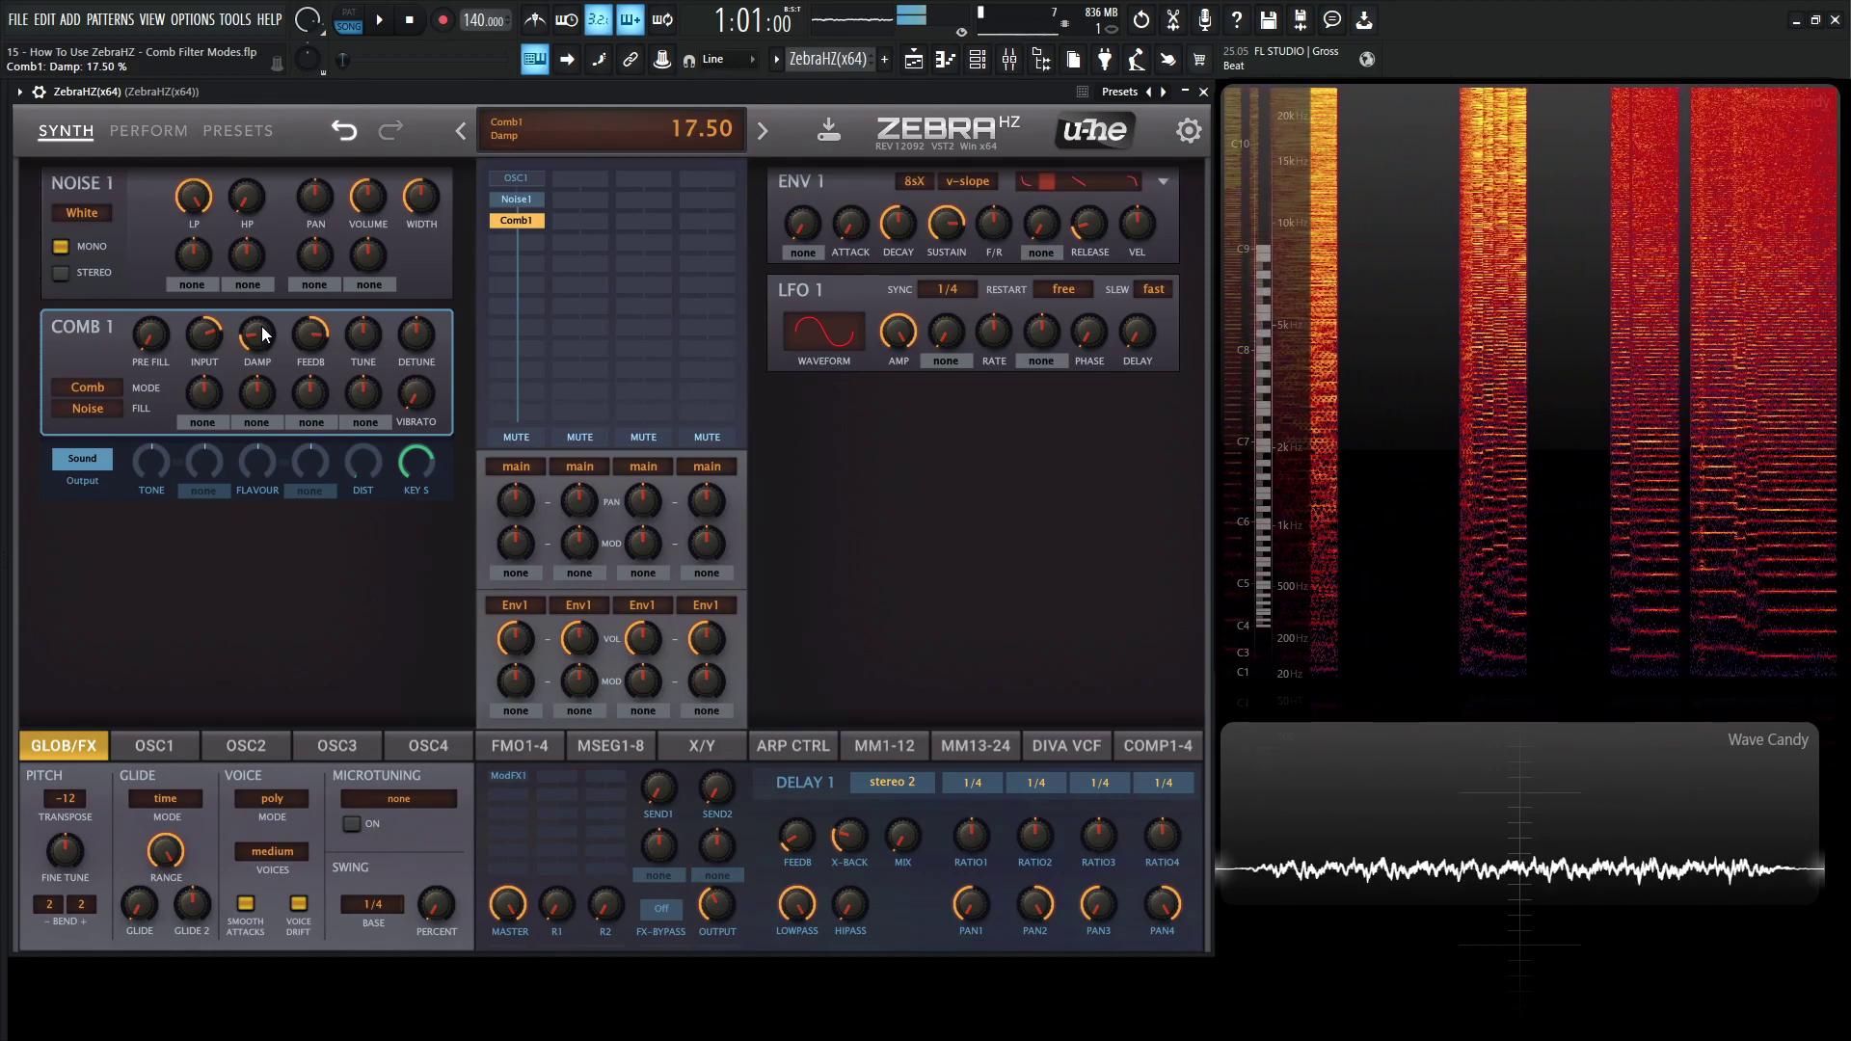
# - Switch Comb1 to Split Comb, compare against Comb, then return to Split Comb
pyautogui.click(114, 386)
pyautogui.click(203, 420)
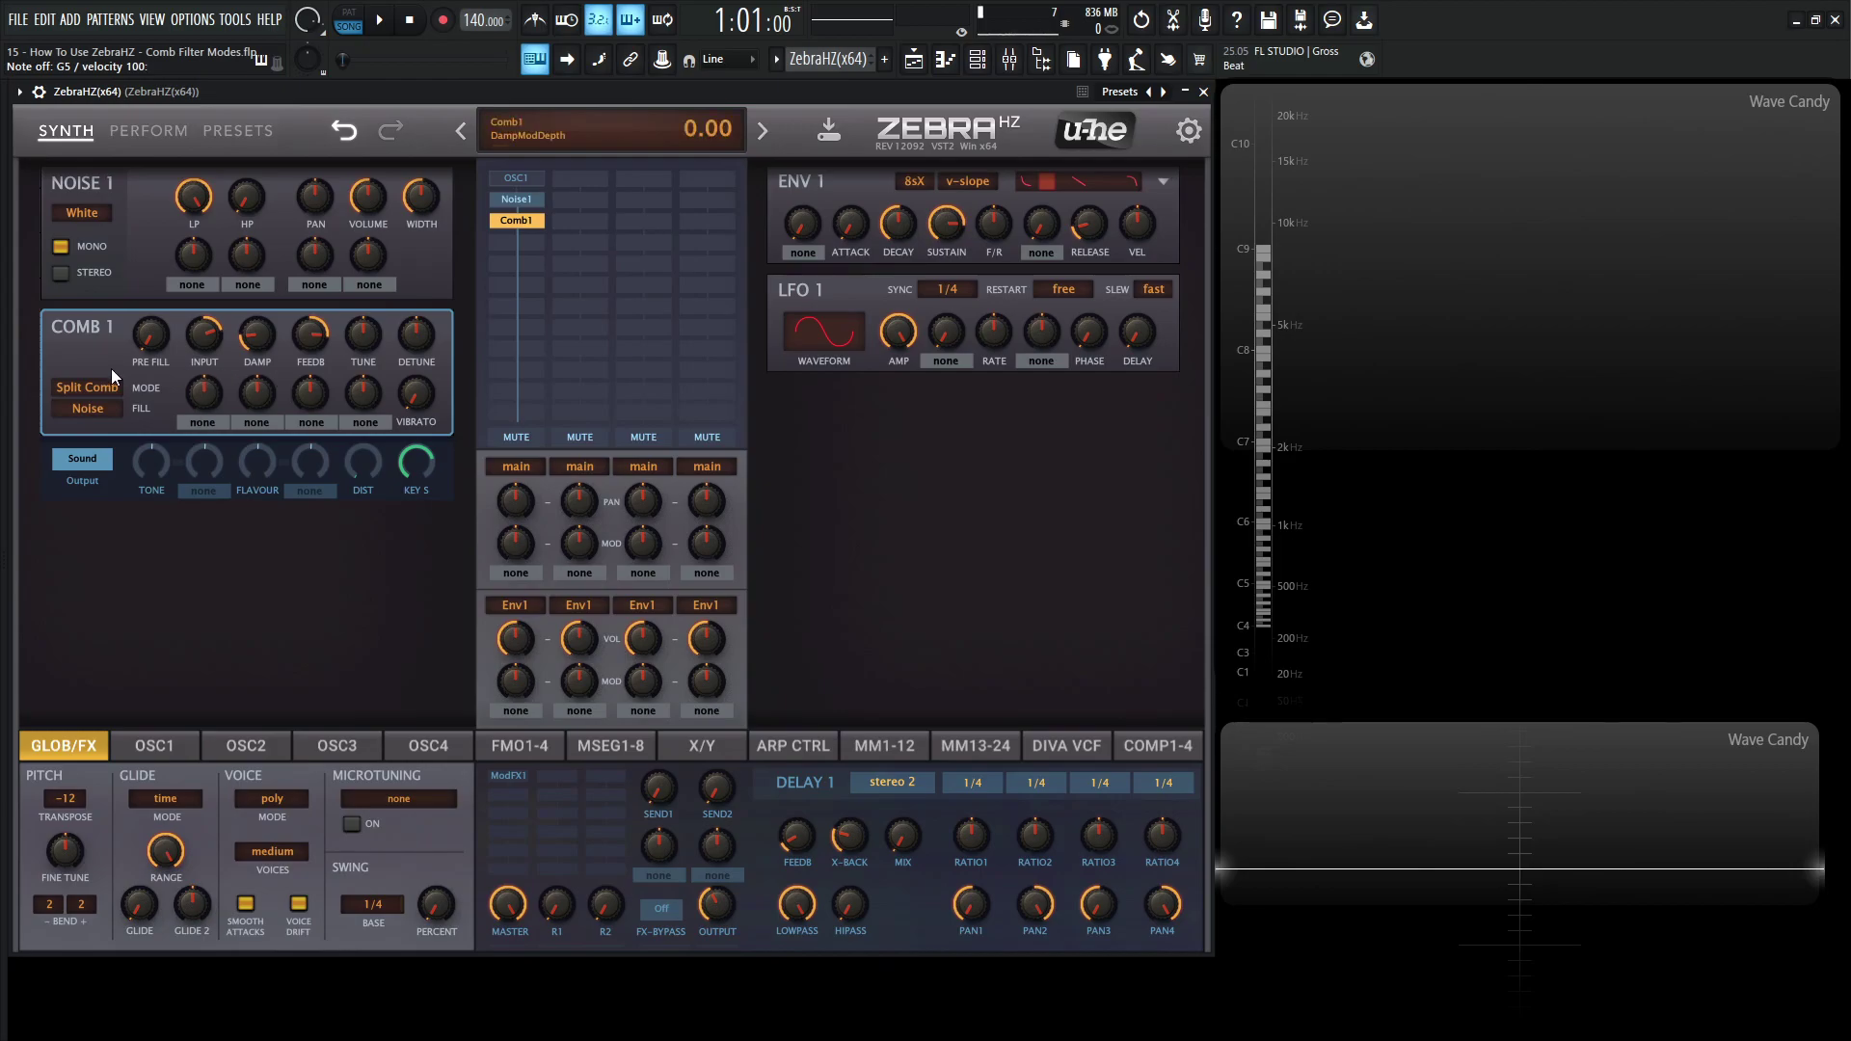
pyautogui.scroll(-2, 96, 390)
pyautogui.scroll(3, 99, 391)
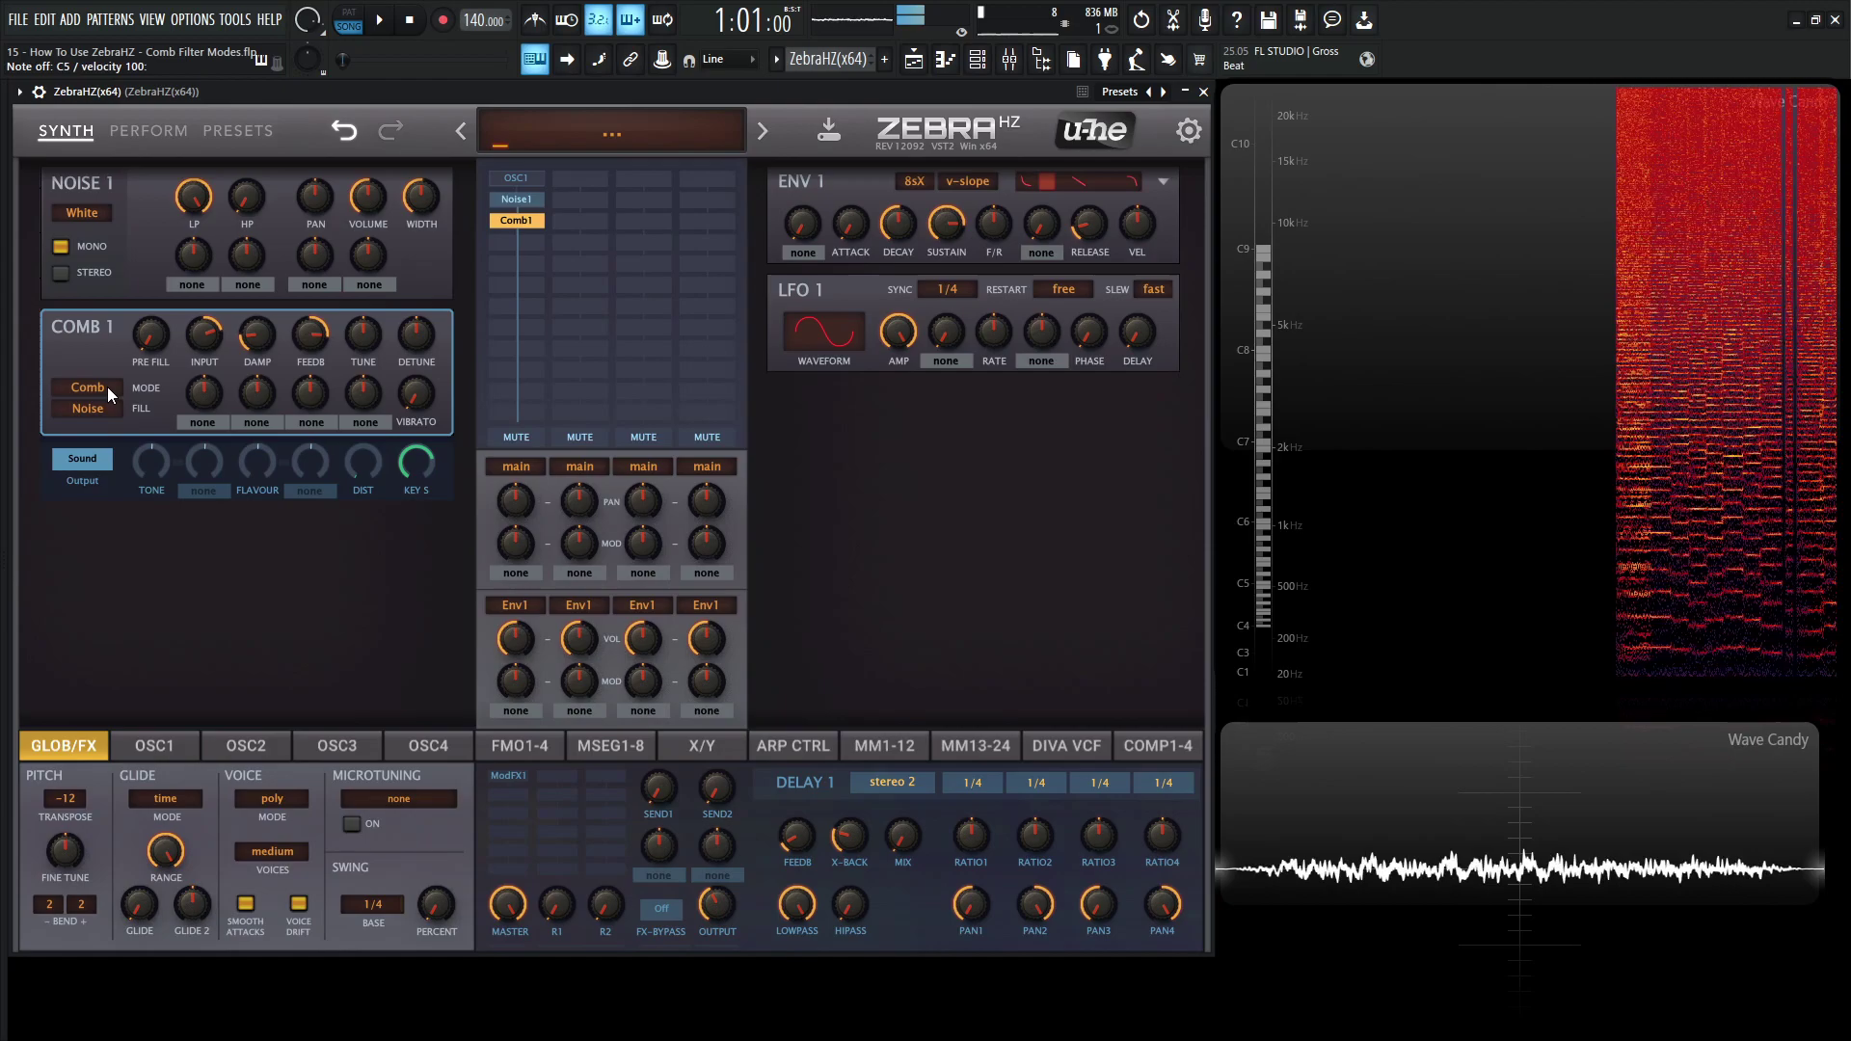
pyautogui.scroll(-1, 107, 386)
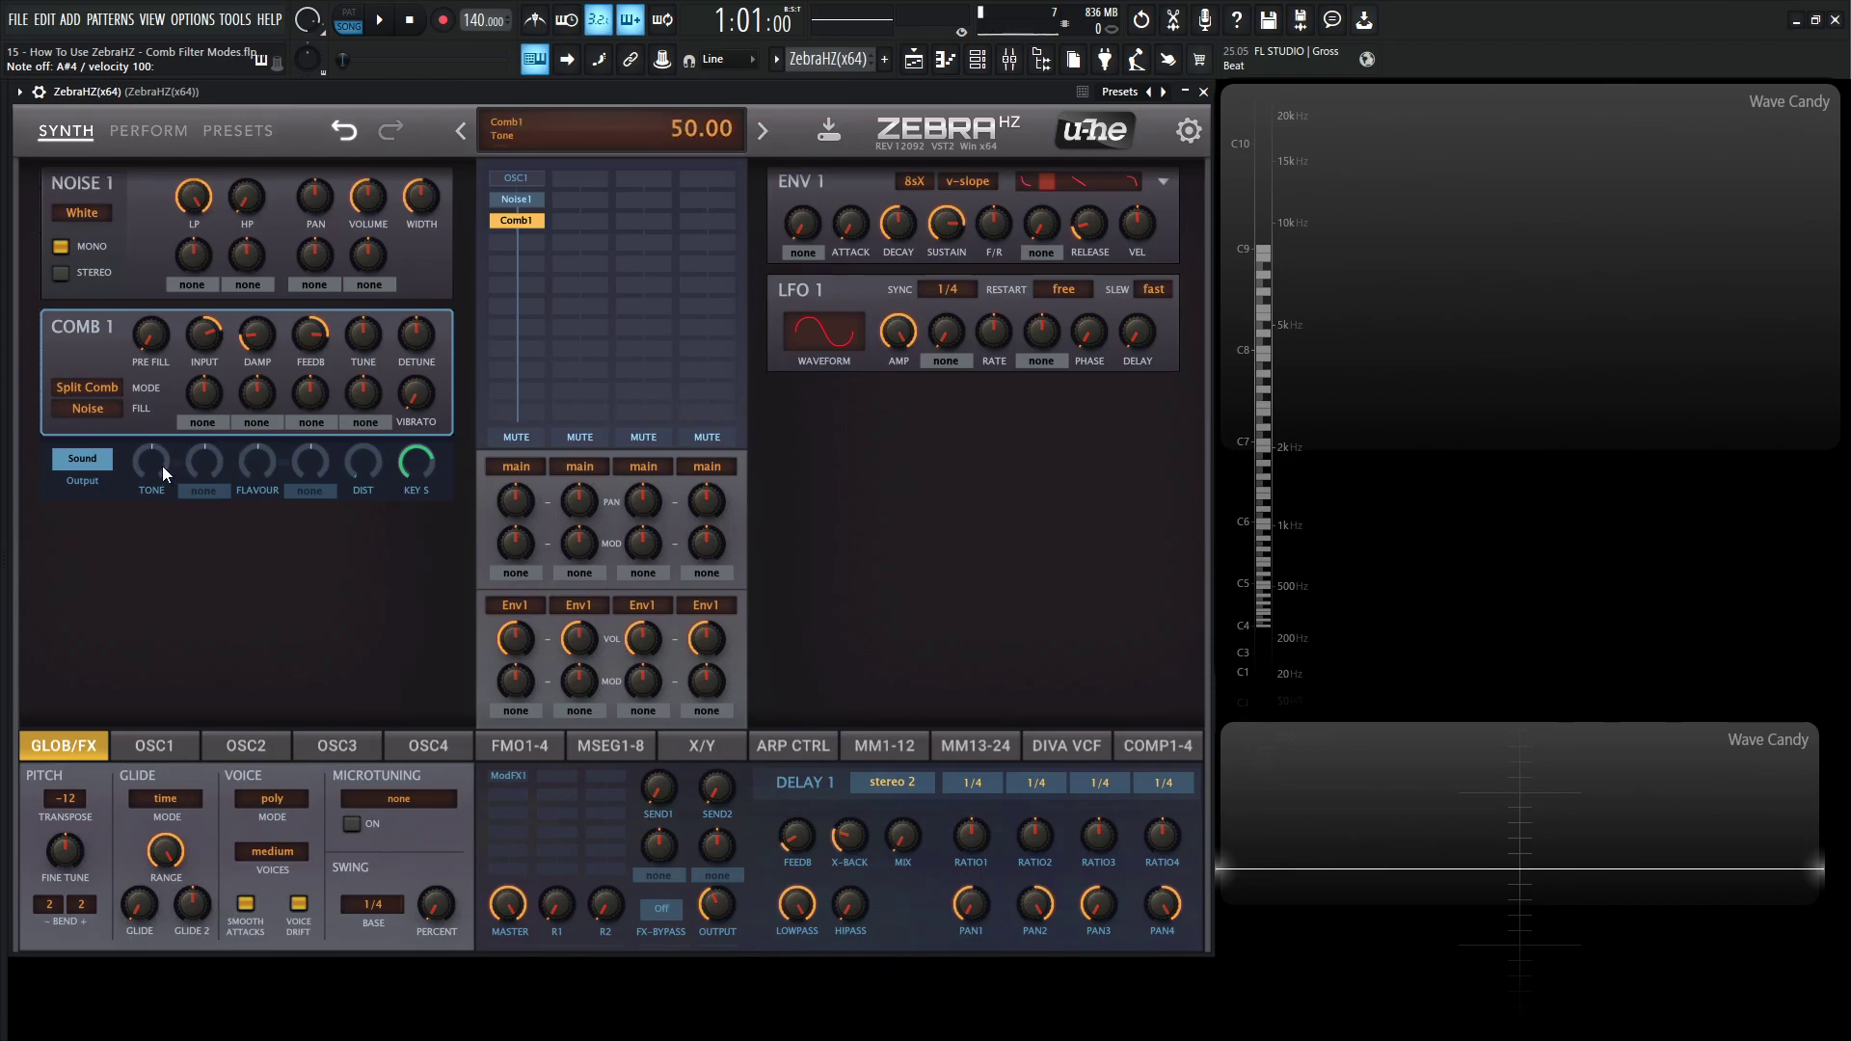
# - Try Comb1 tone near 53 and back at 50, with no modulation, then sweep Flavour and return it to 0
pyautogui.moveTo(162, 466); pyautogui.dragTo(206, 468)
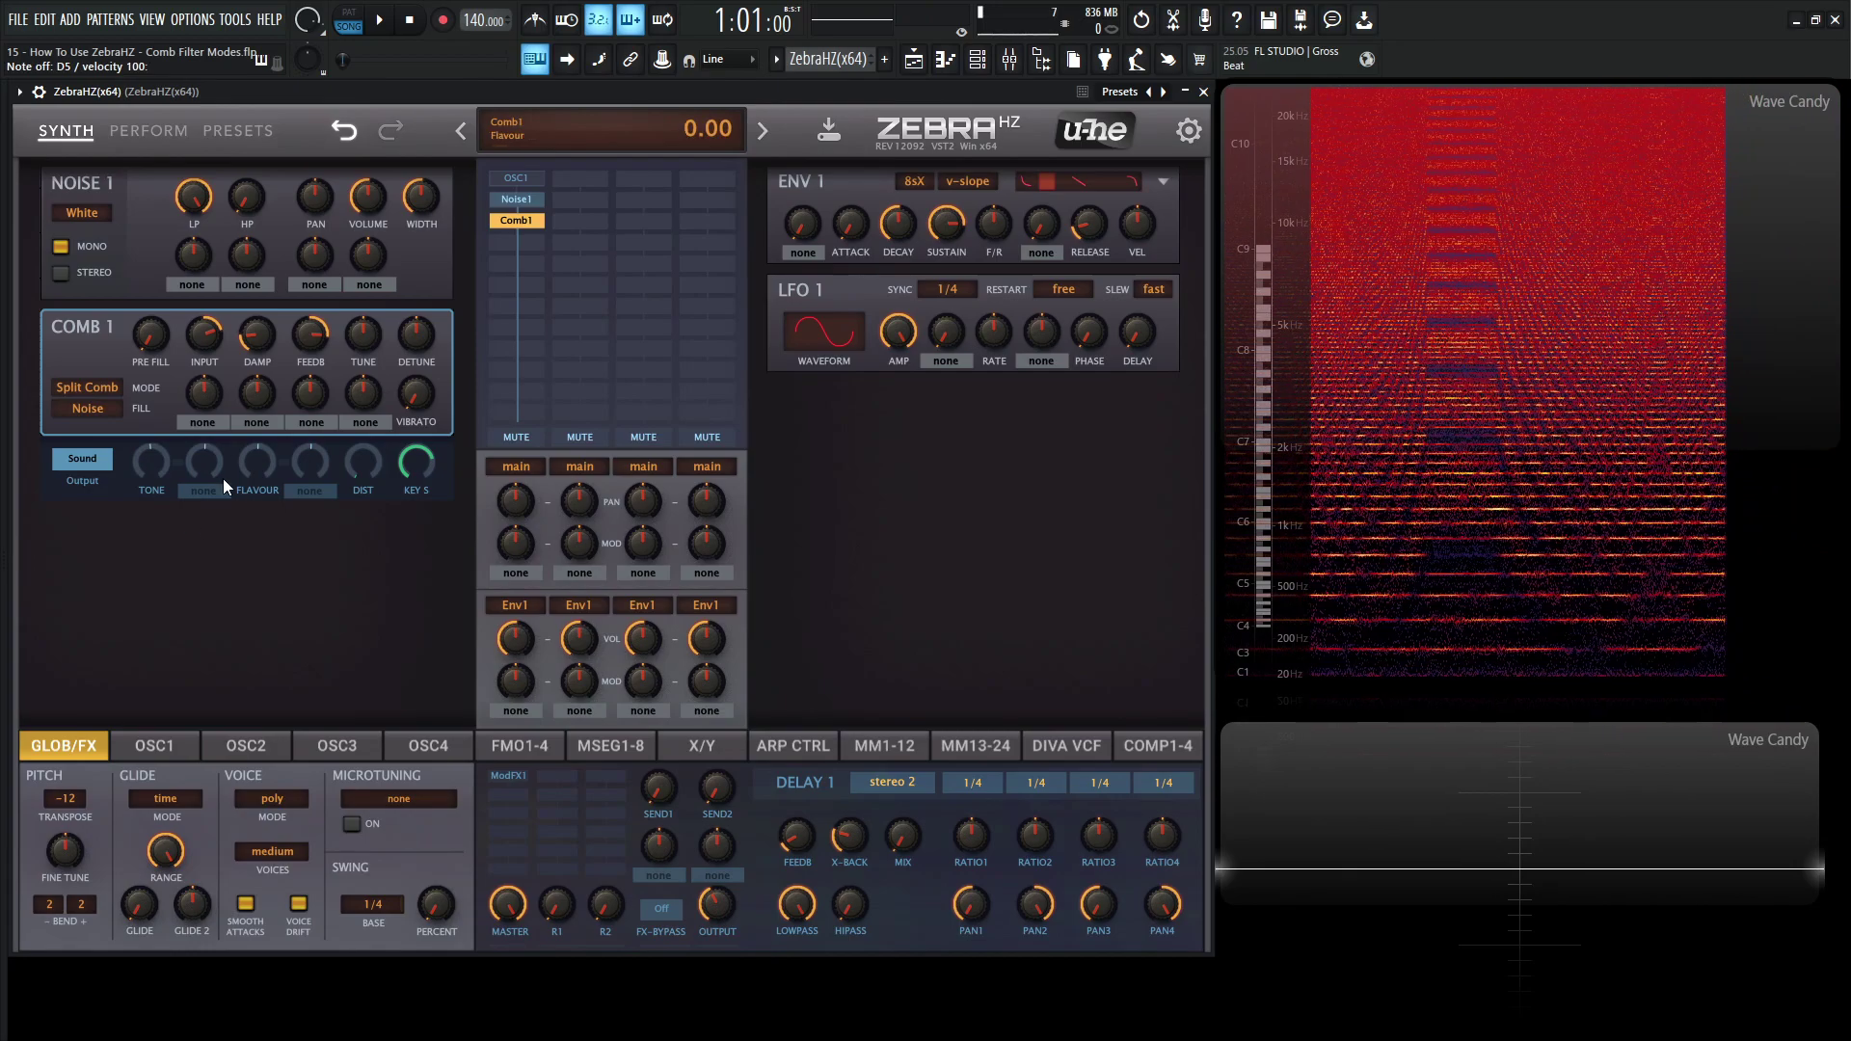
pyautogui.click(205, 491)
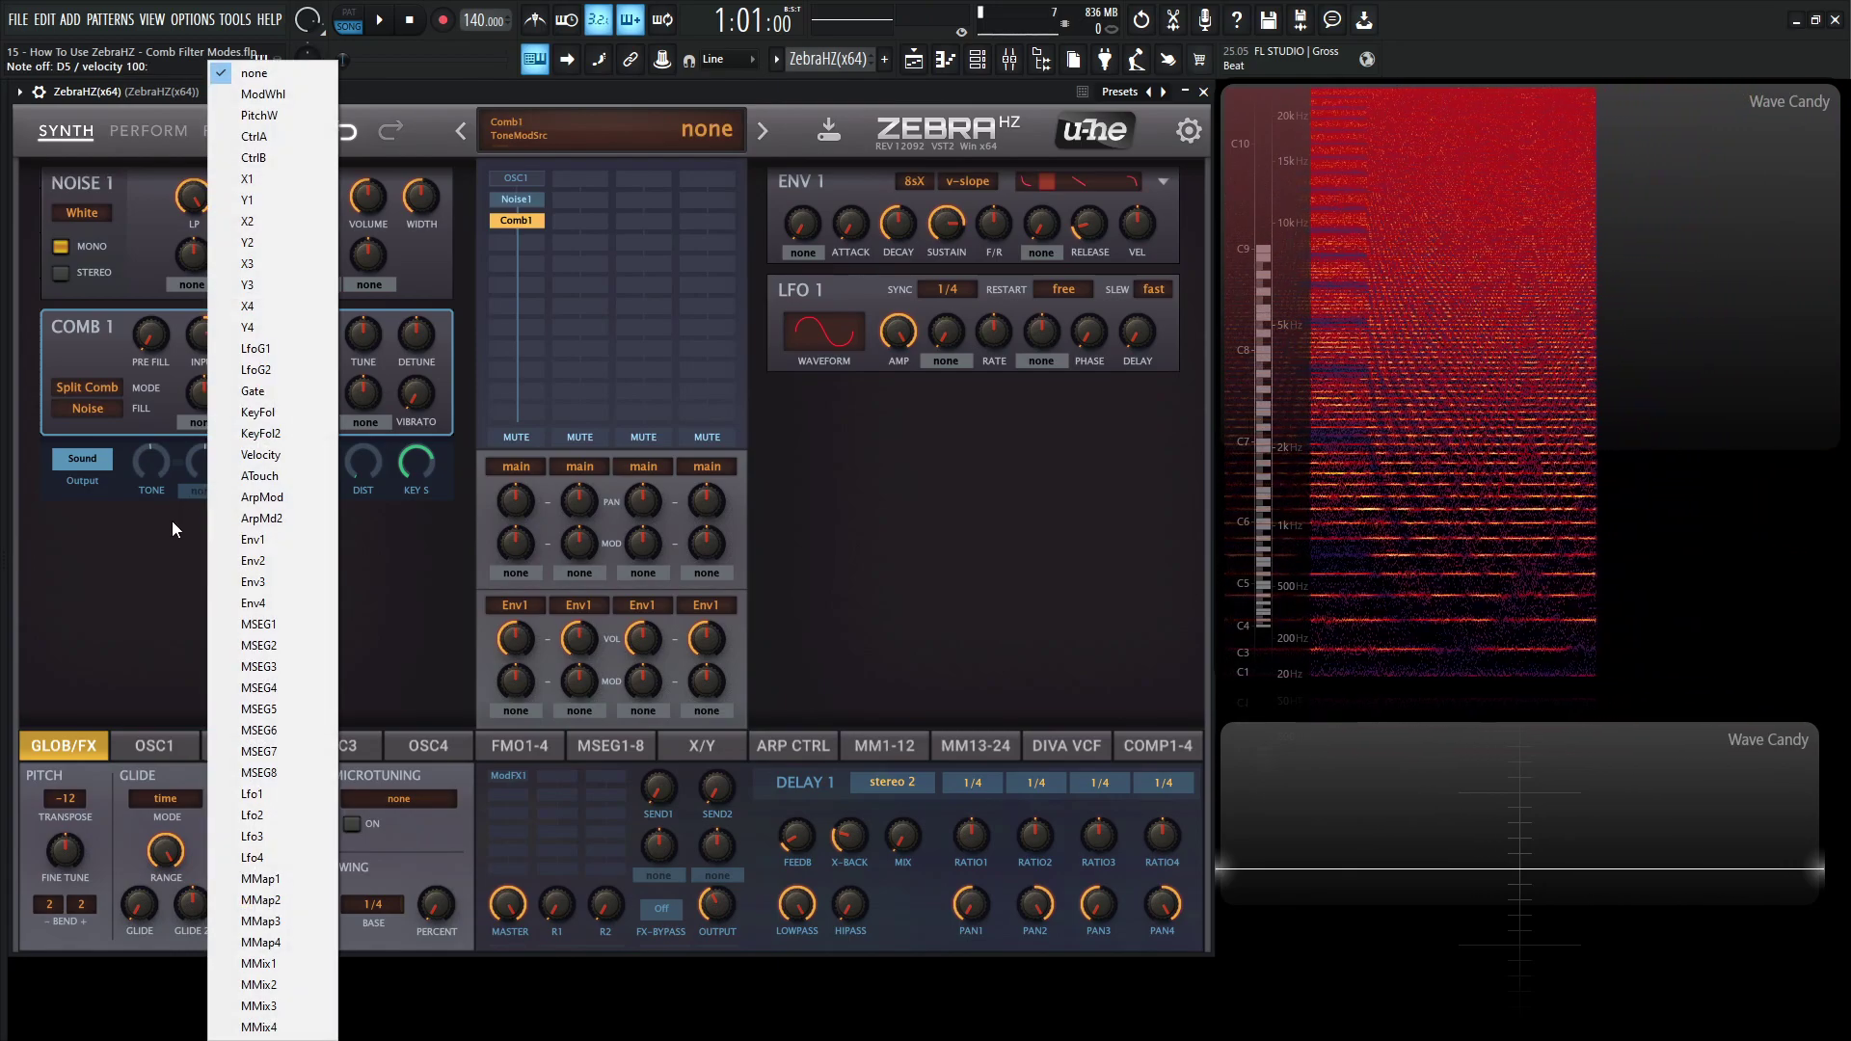
pyautogui.click(175, 529)
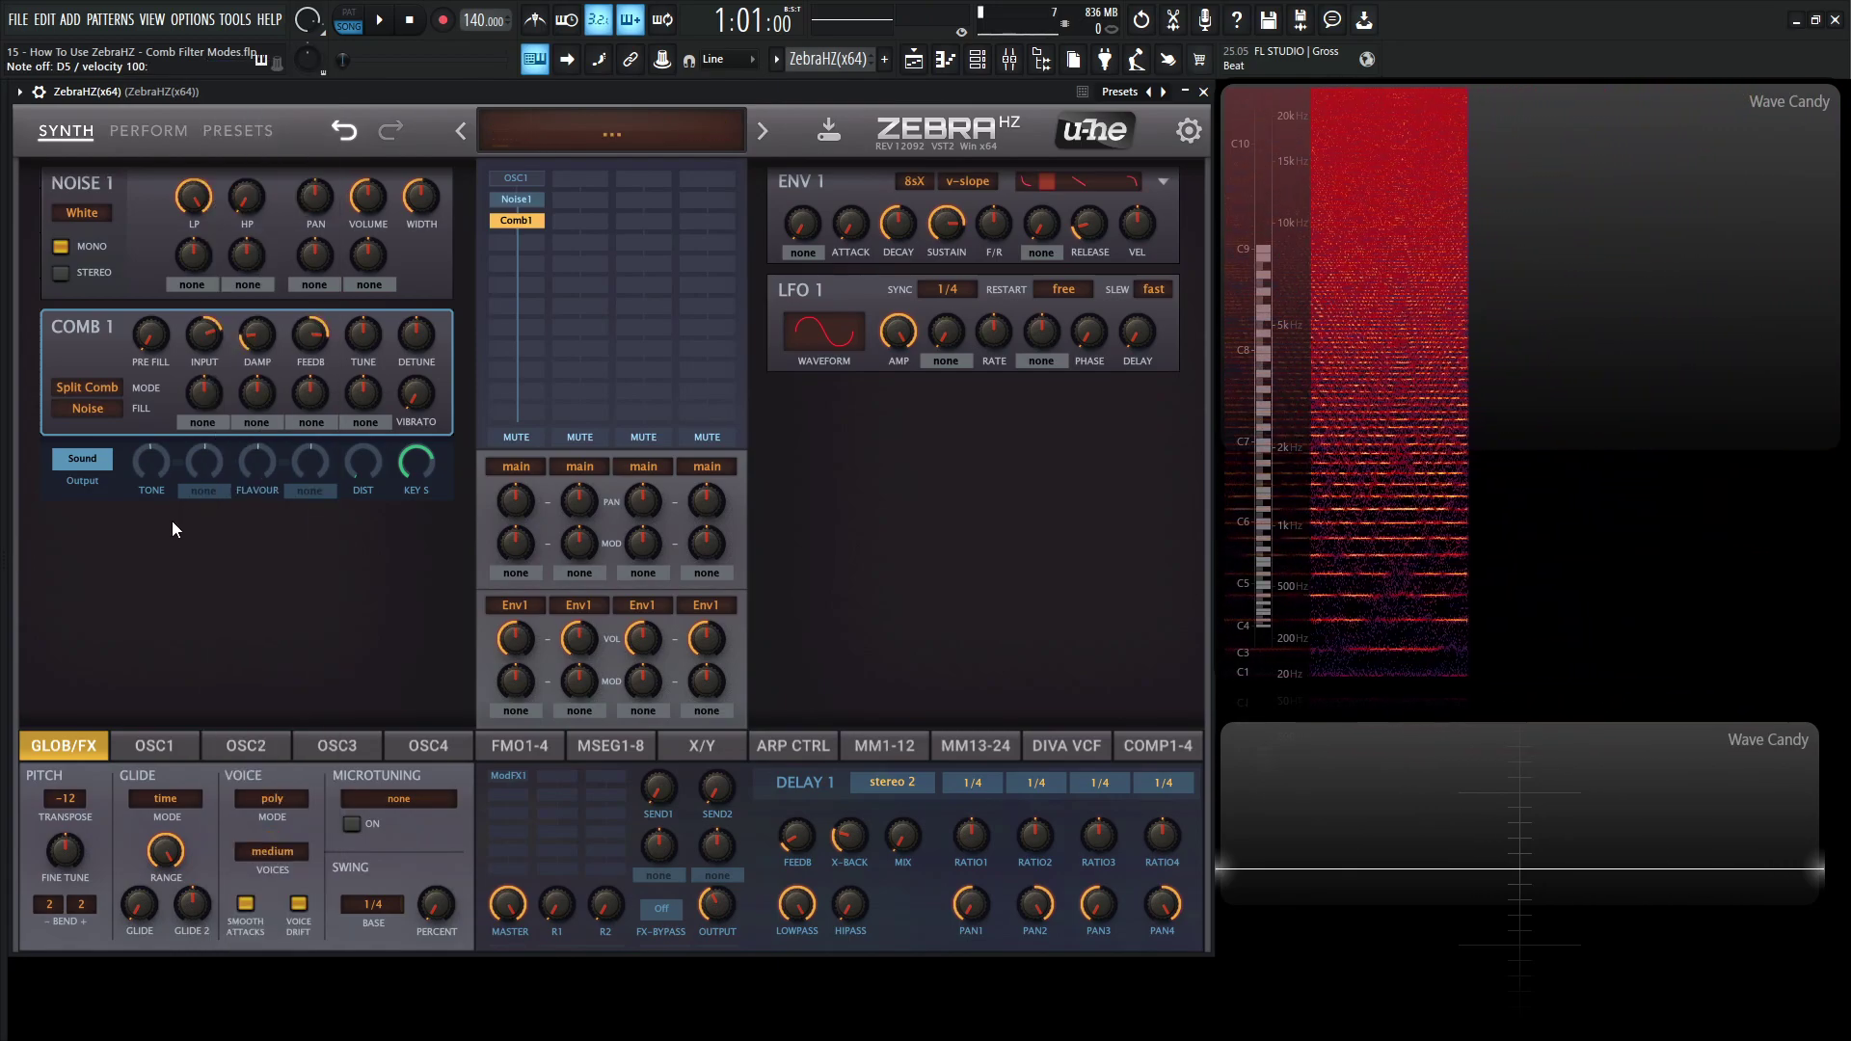
pyautogui.moveTo(154, 468); pyautogui.dragTo(158, 463)
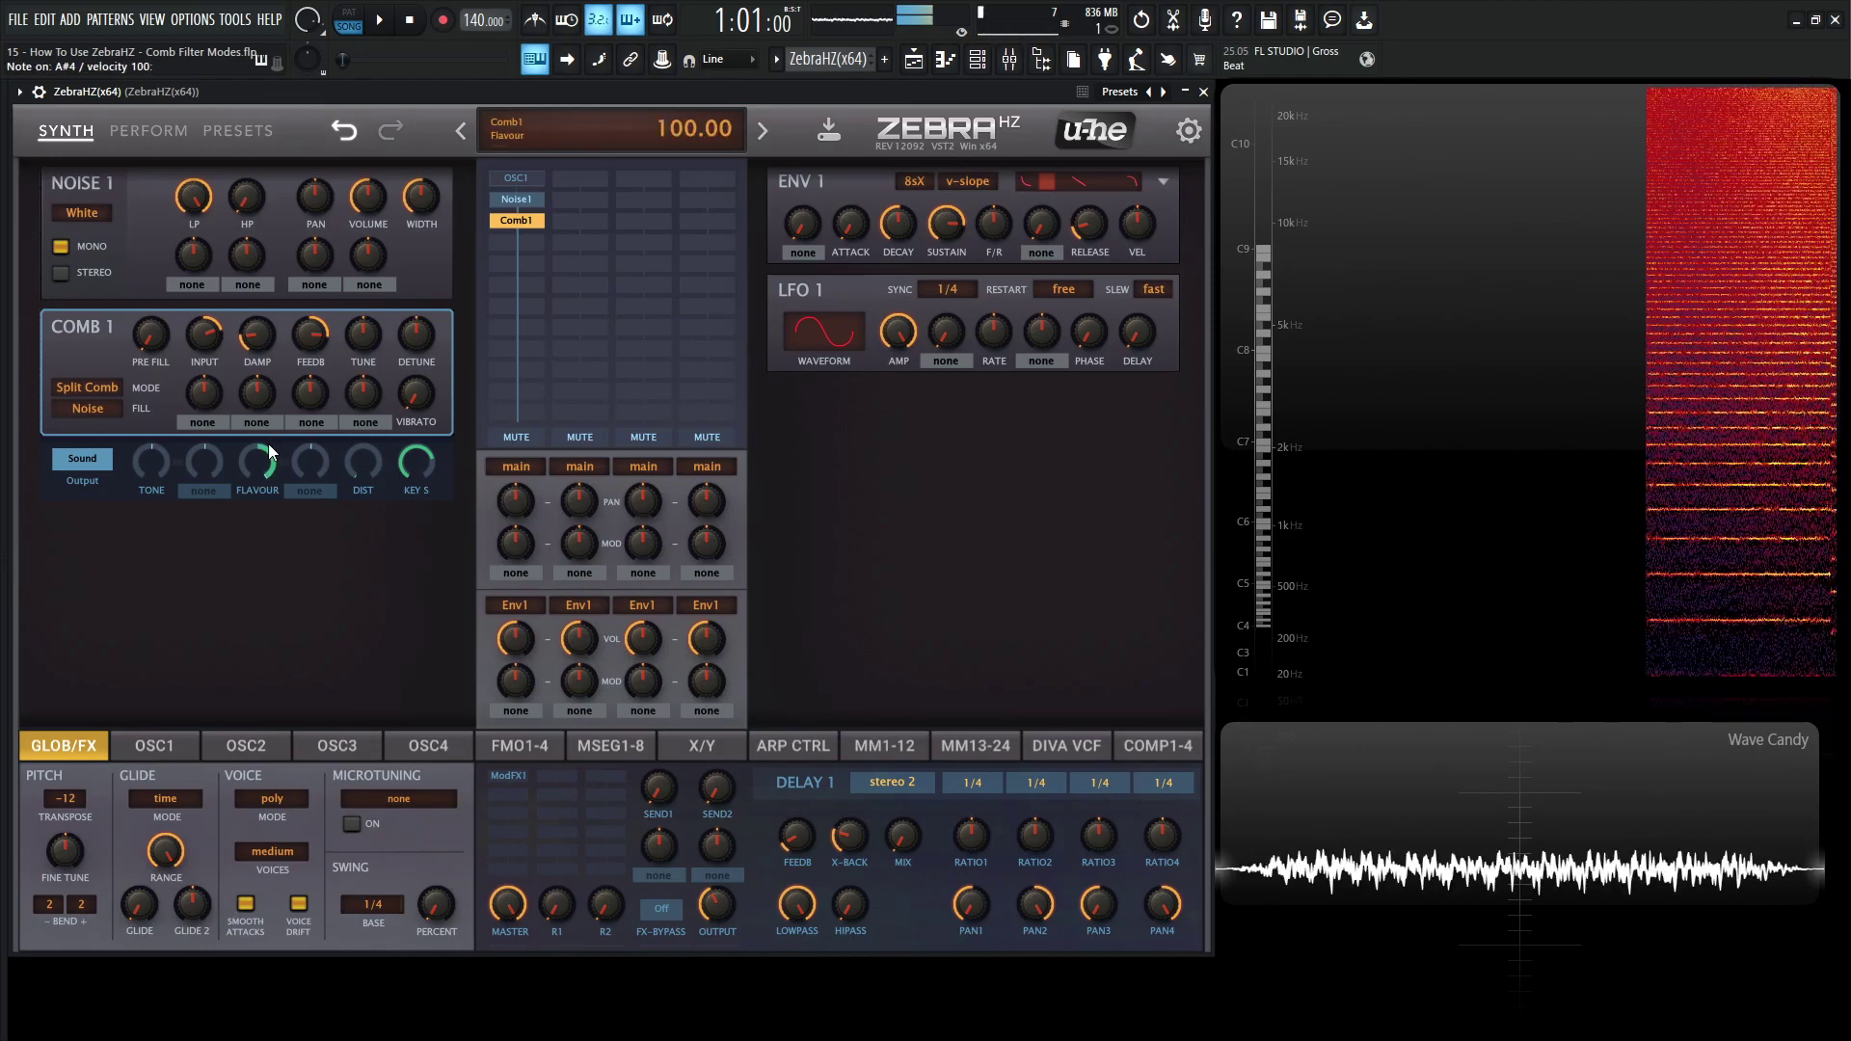
pyautogui.scroll(-3, 262, 467)
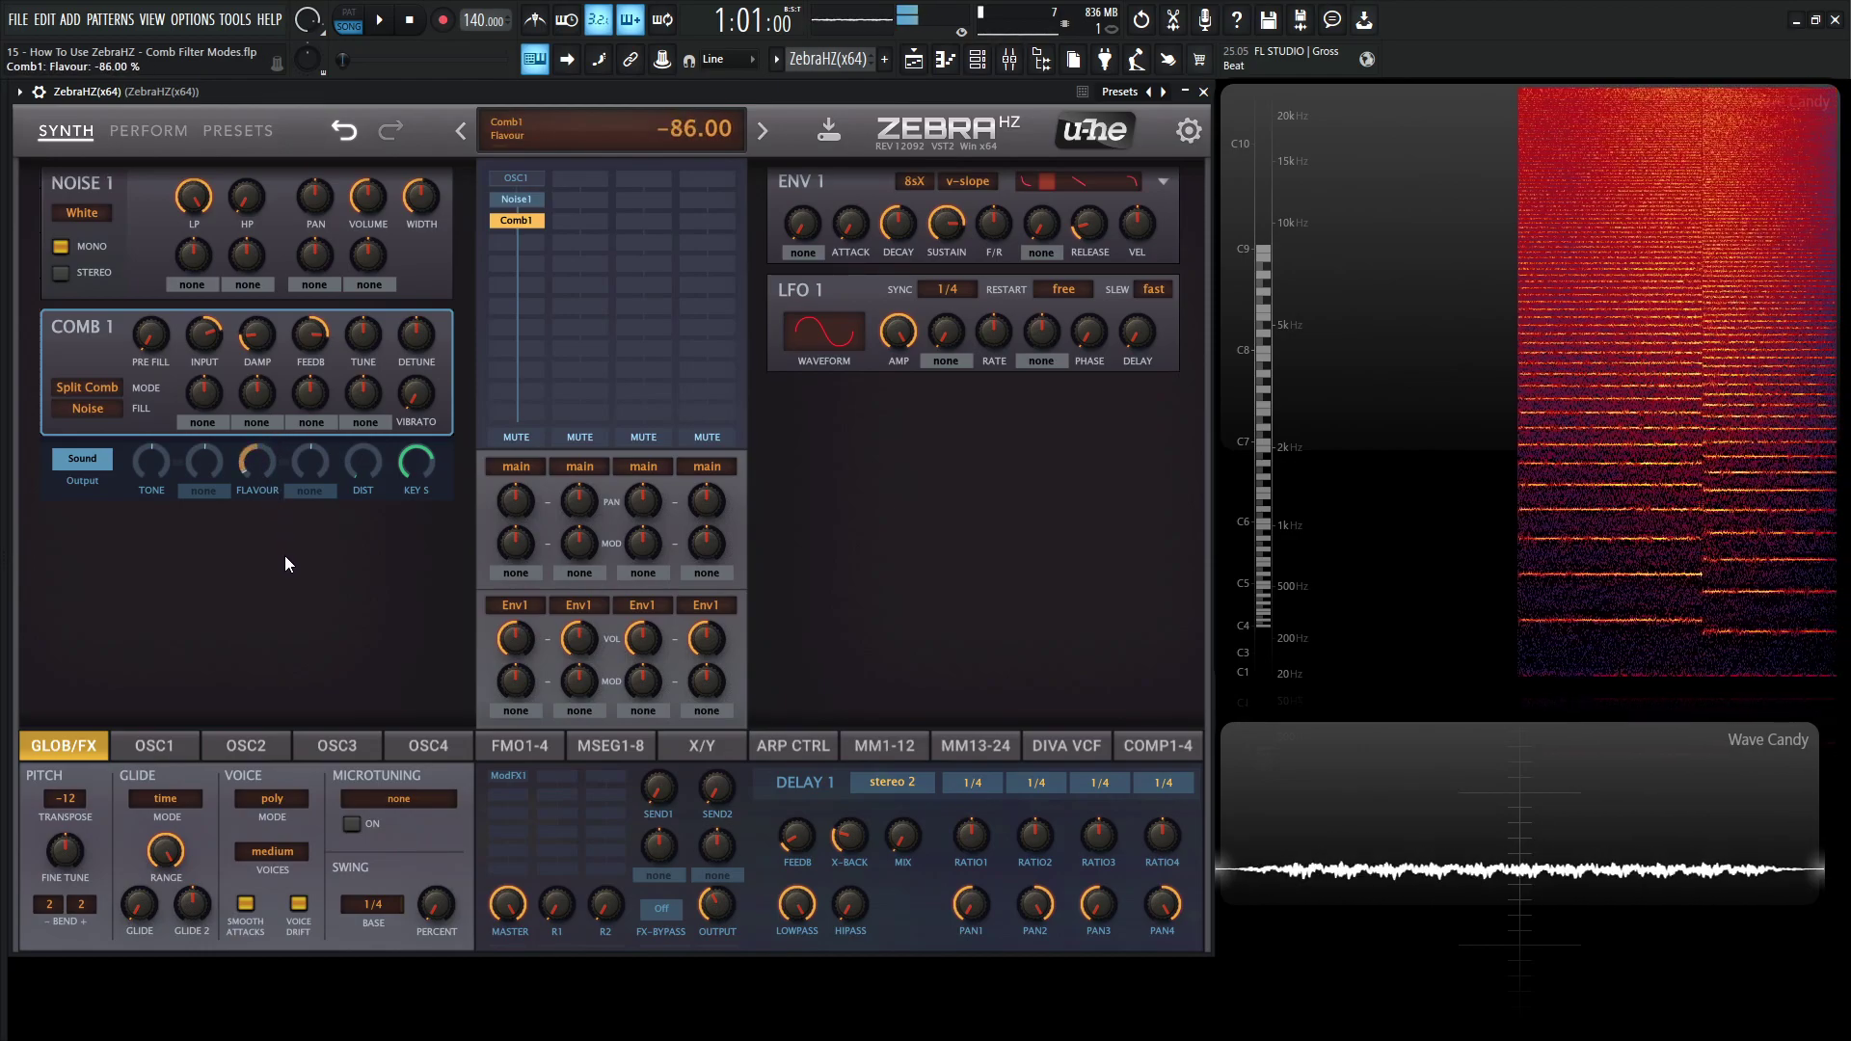
pyautogui.moveTo(291, 486); pyautogui.dragTo(333, 534)
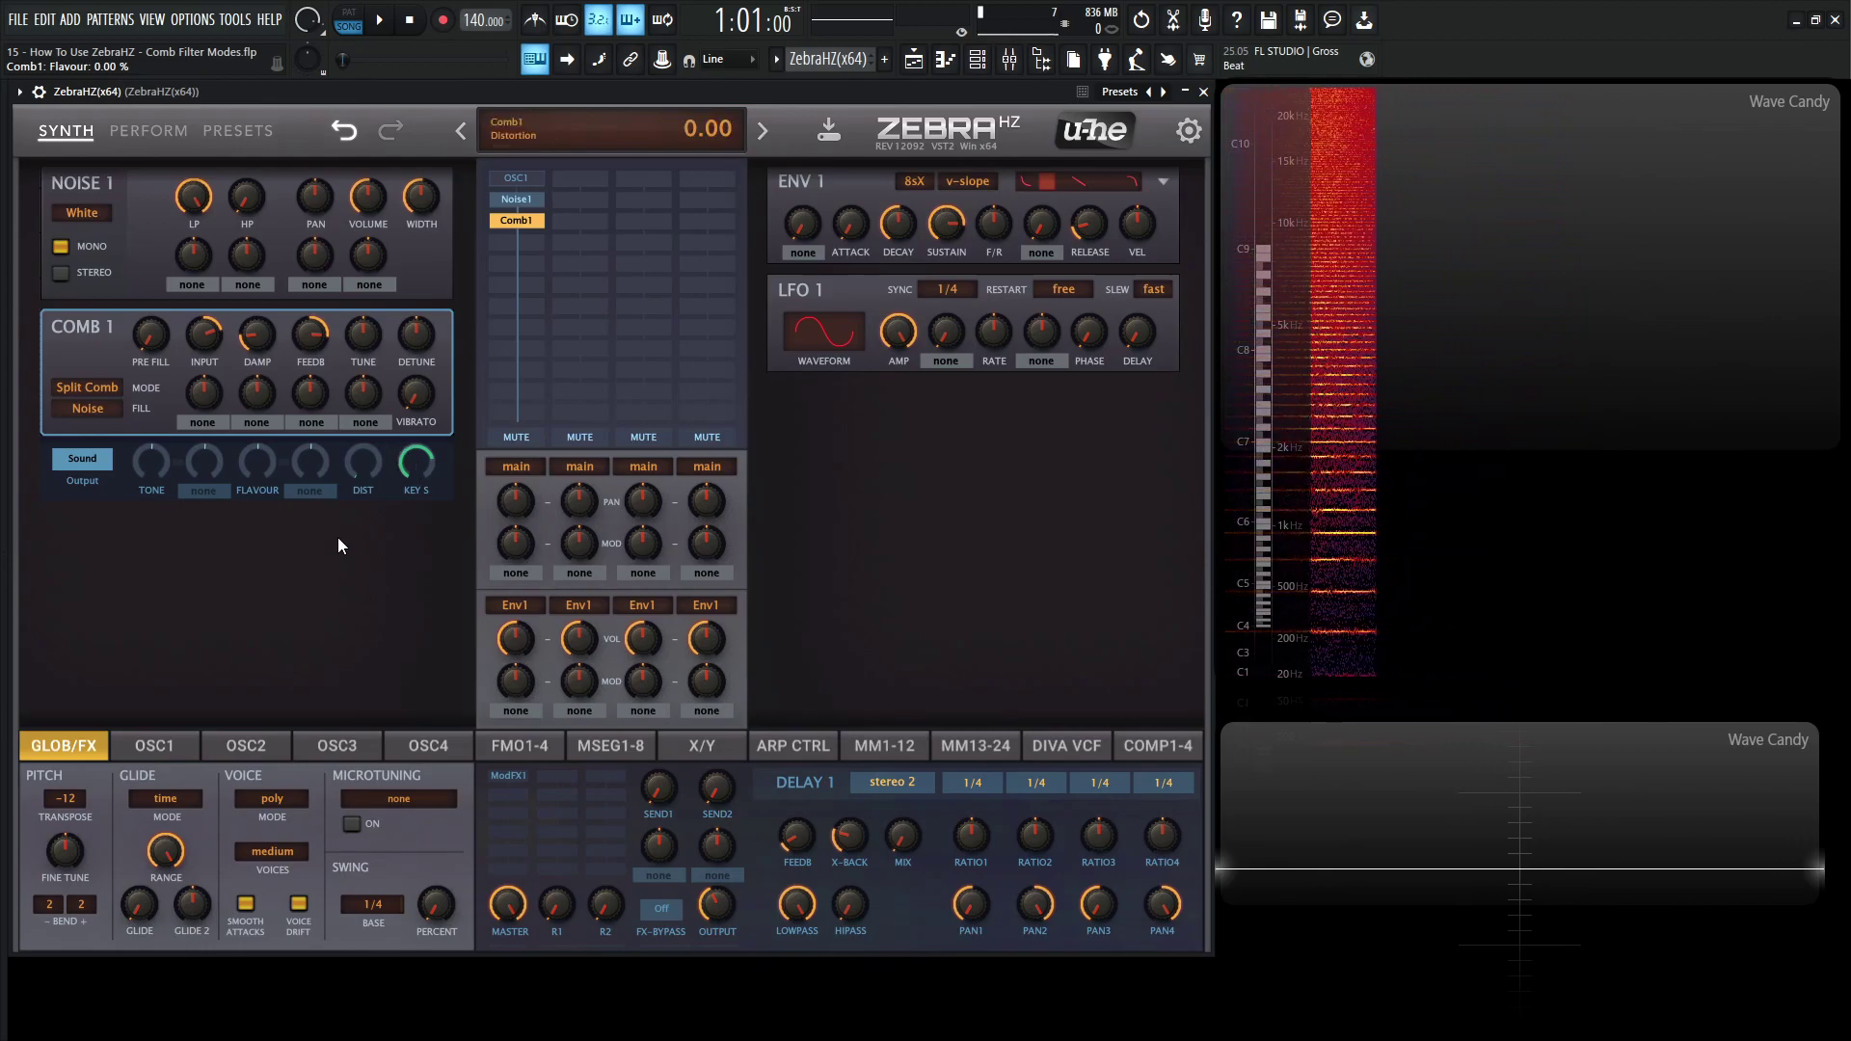
# - Show the OSC1 page, drop Comb1 key scaling to -200, then reset it to 100
pyautogui.click(156, 749)
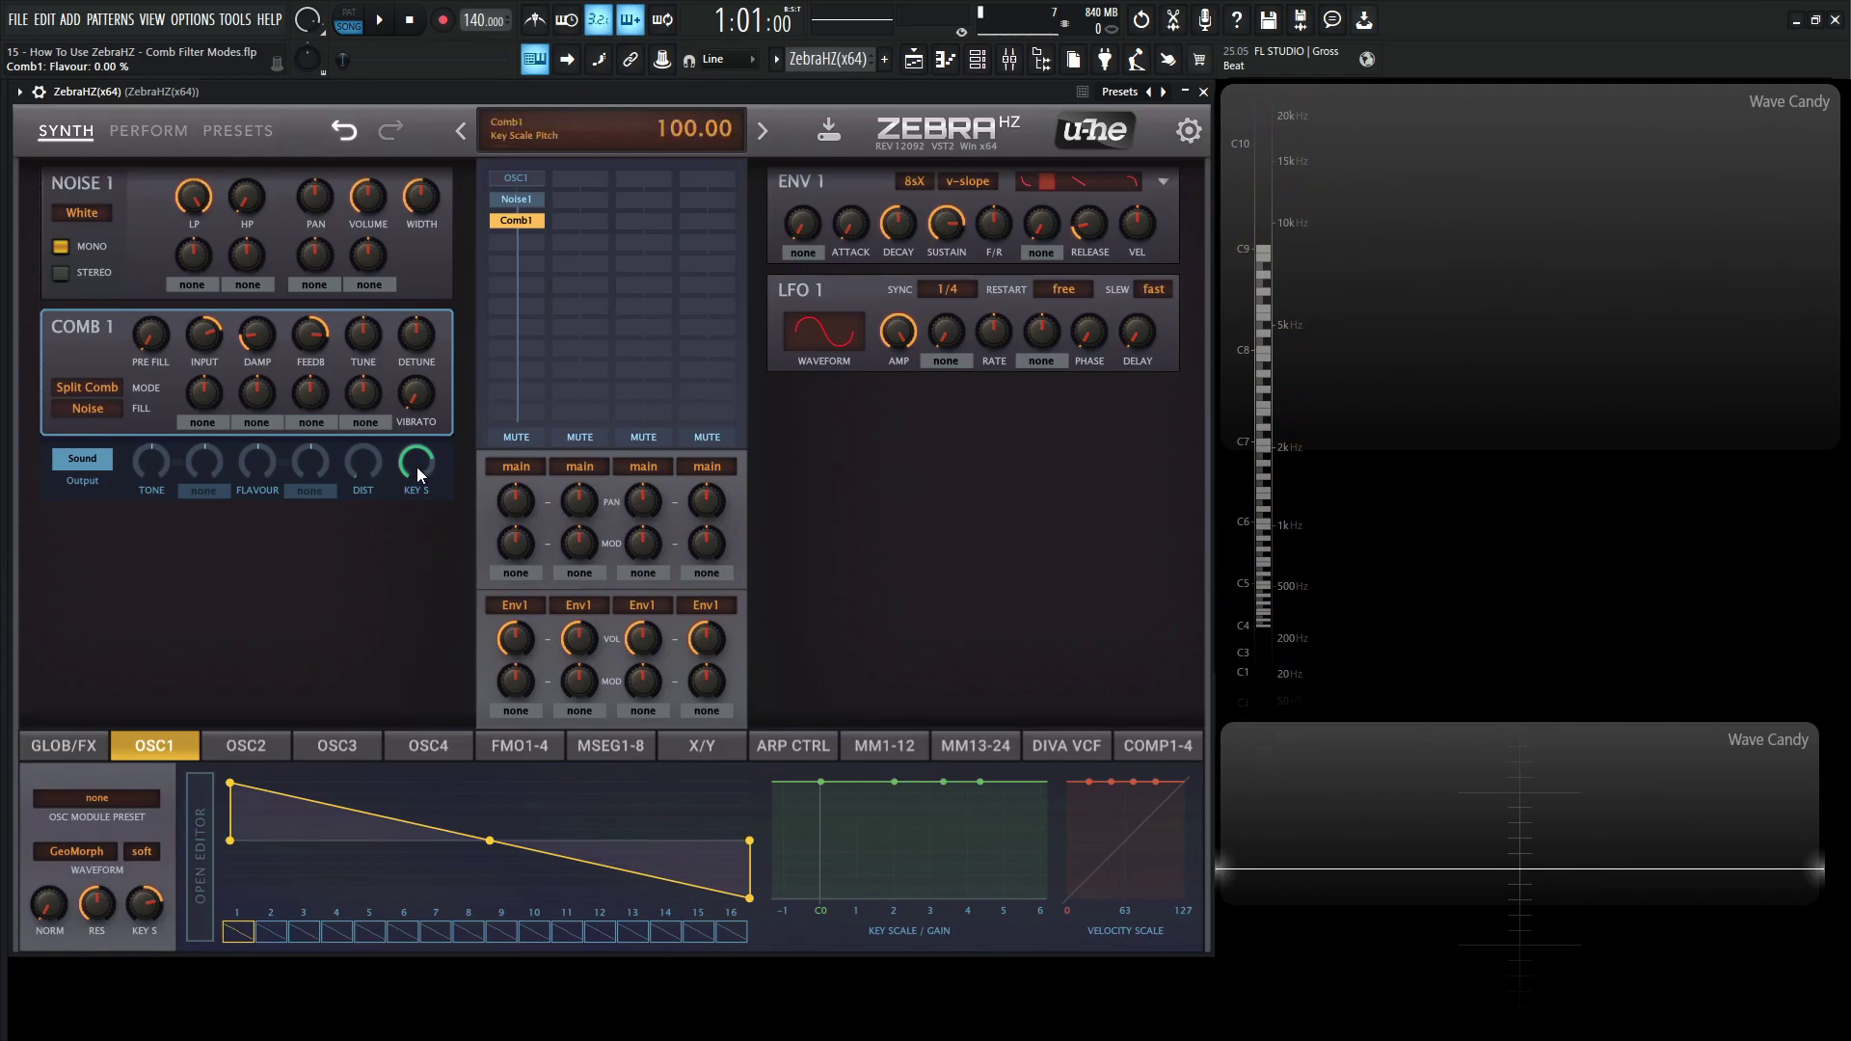
pyautogui.moveTo(416, 465); pyautogui.dragTo(397, 836)
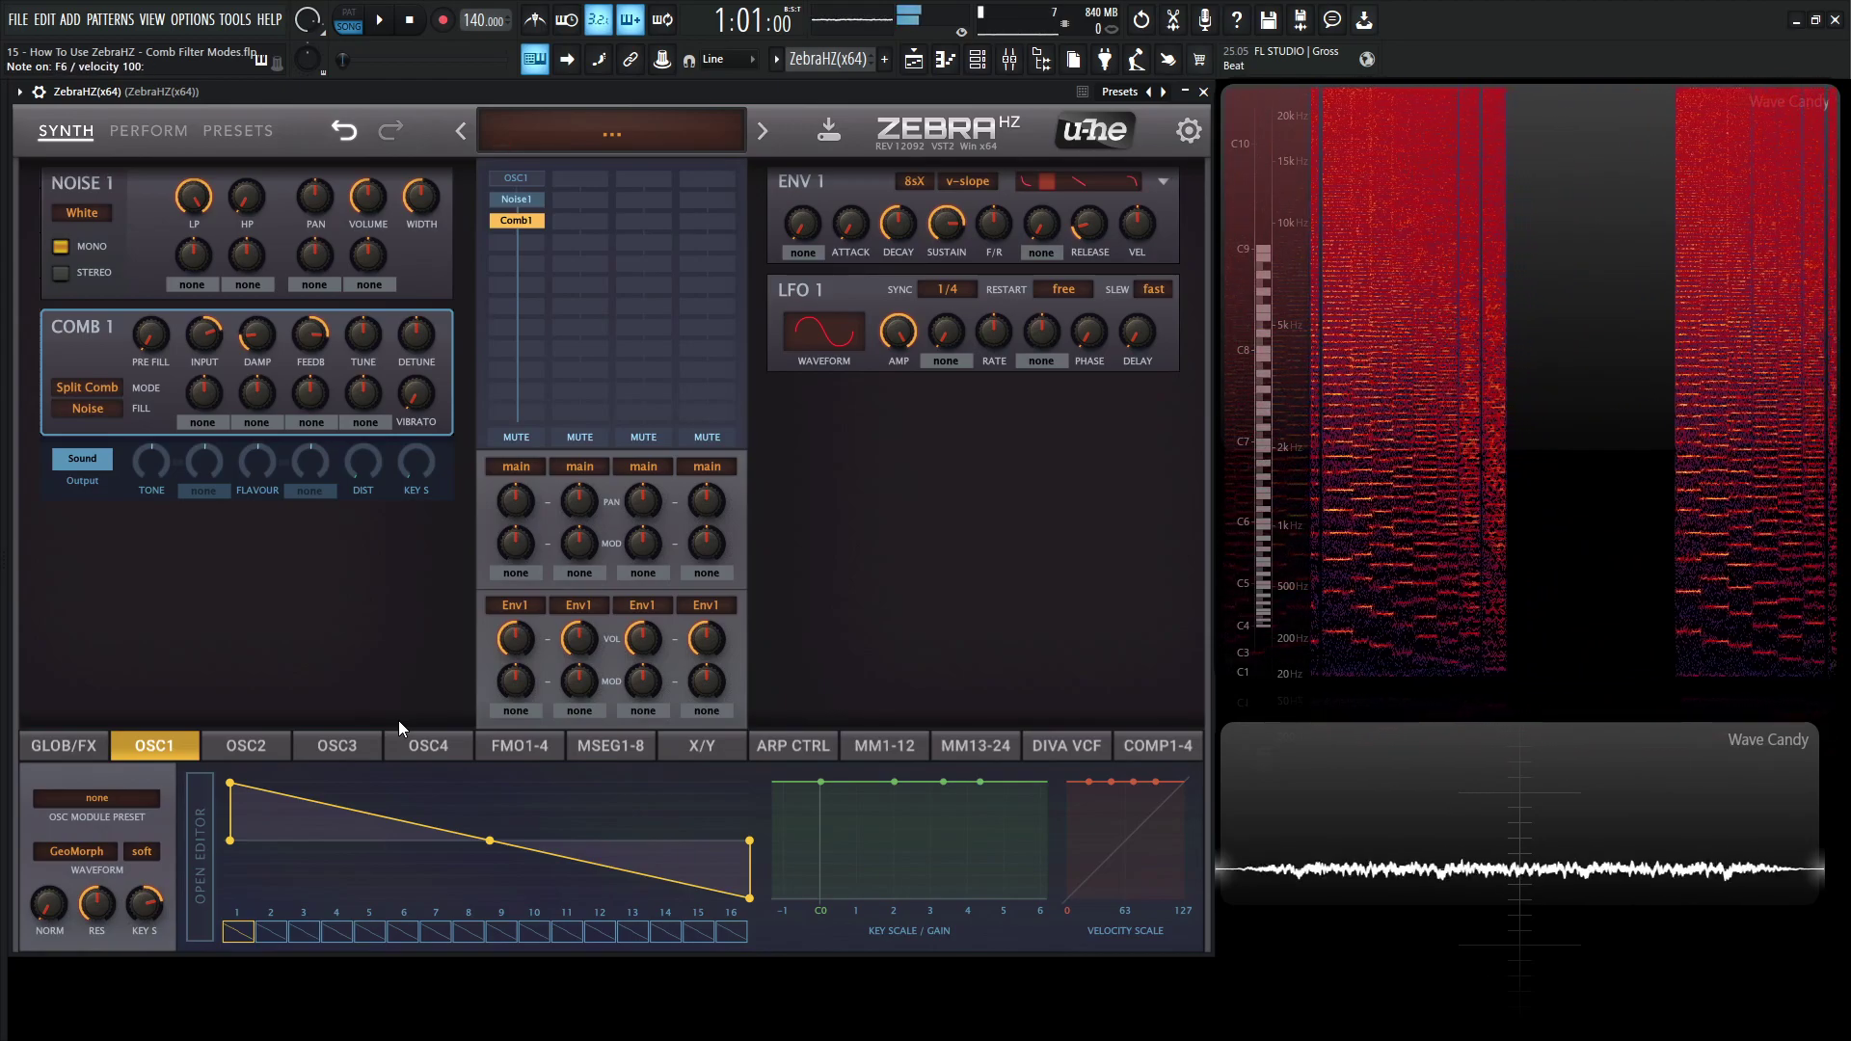
pyautogui.doubleClick(428, 460)
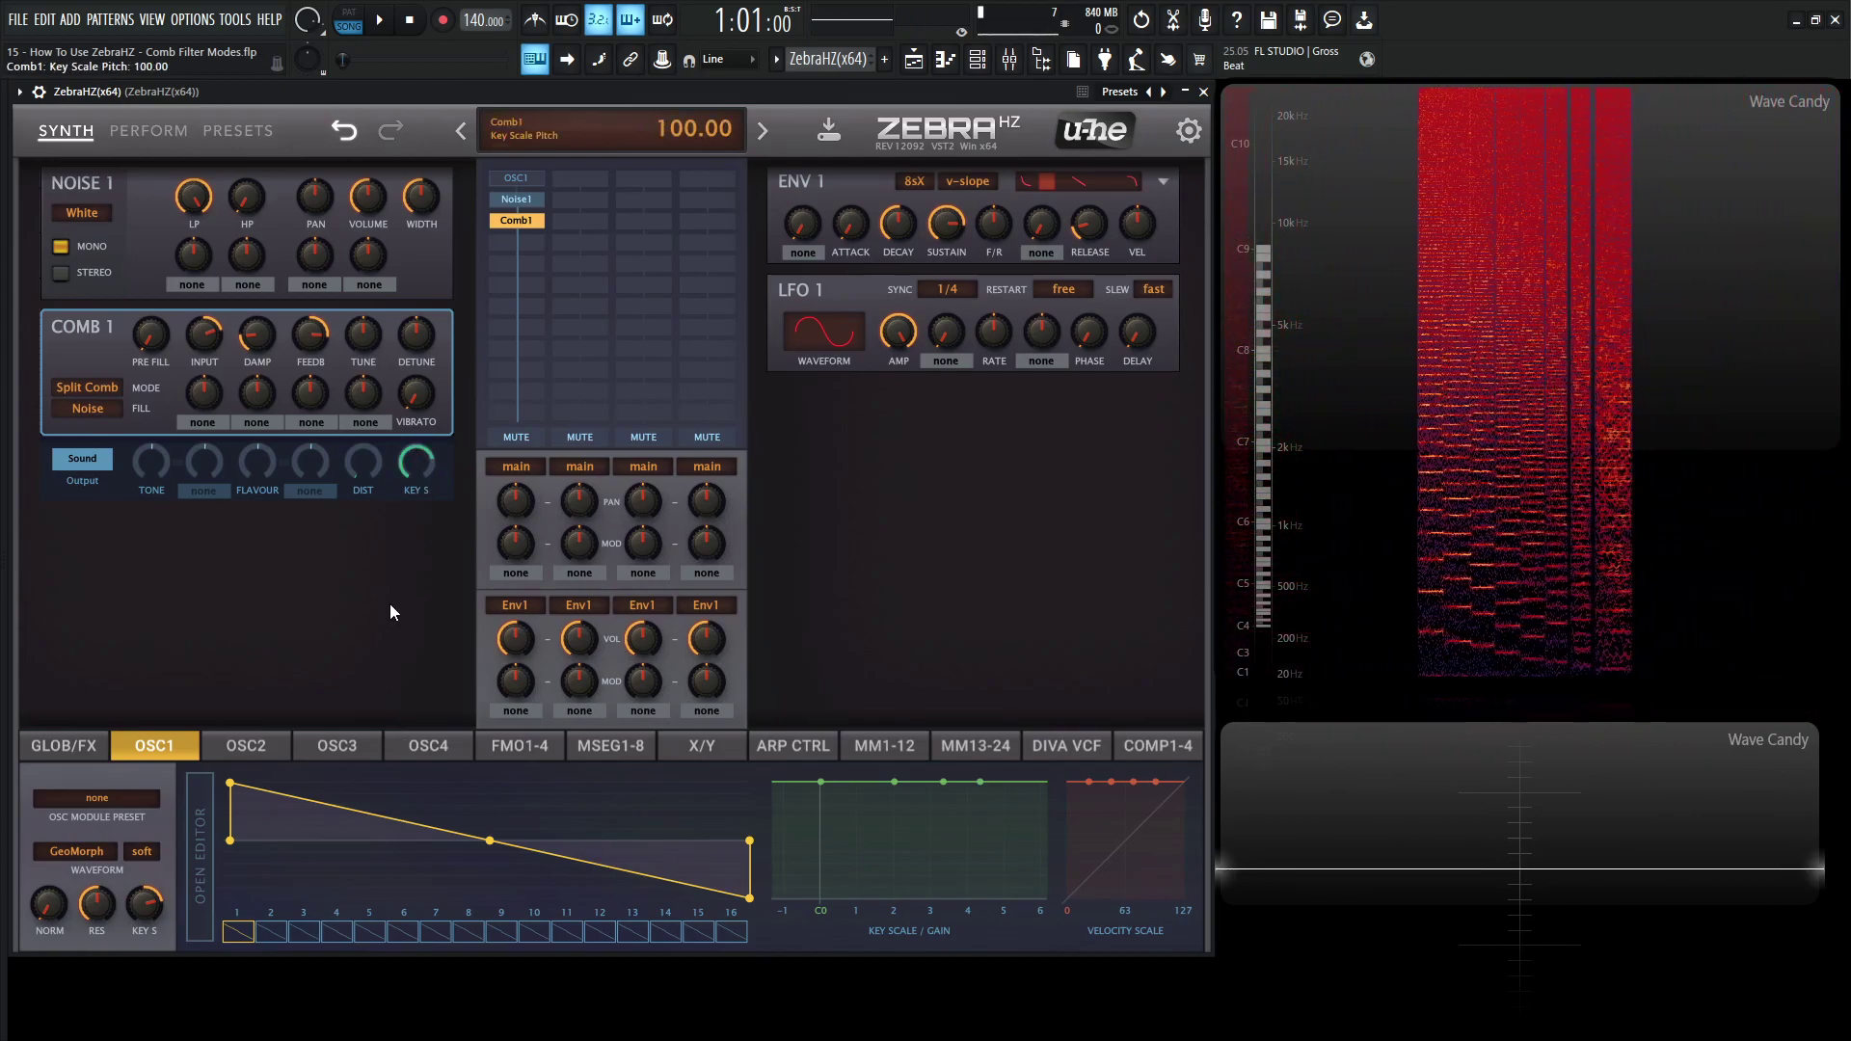
# - Back on the global page, switch Comb1 to Split Dual mode
pyautogui.click(73, 748)
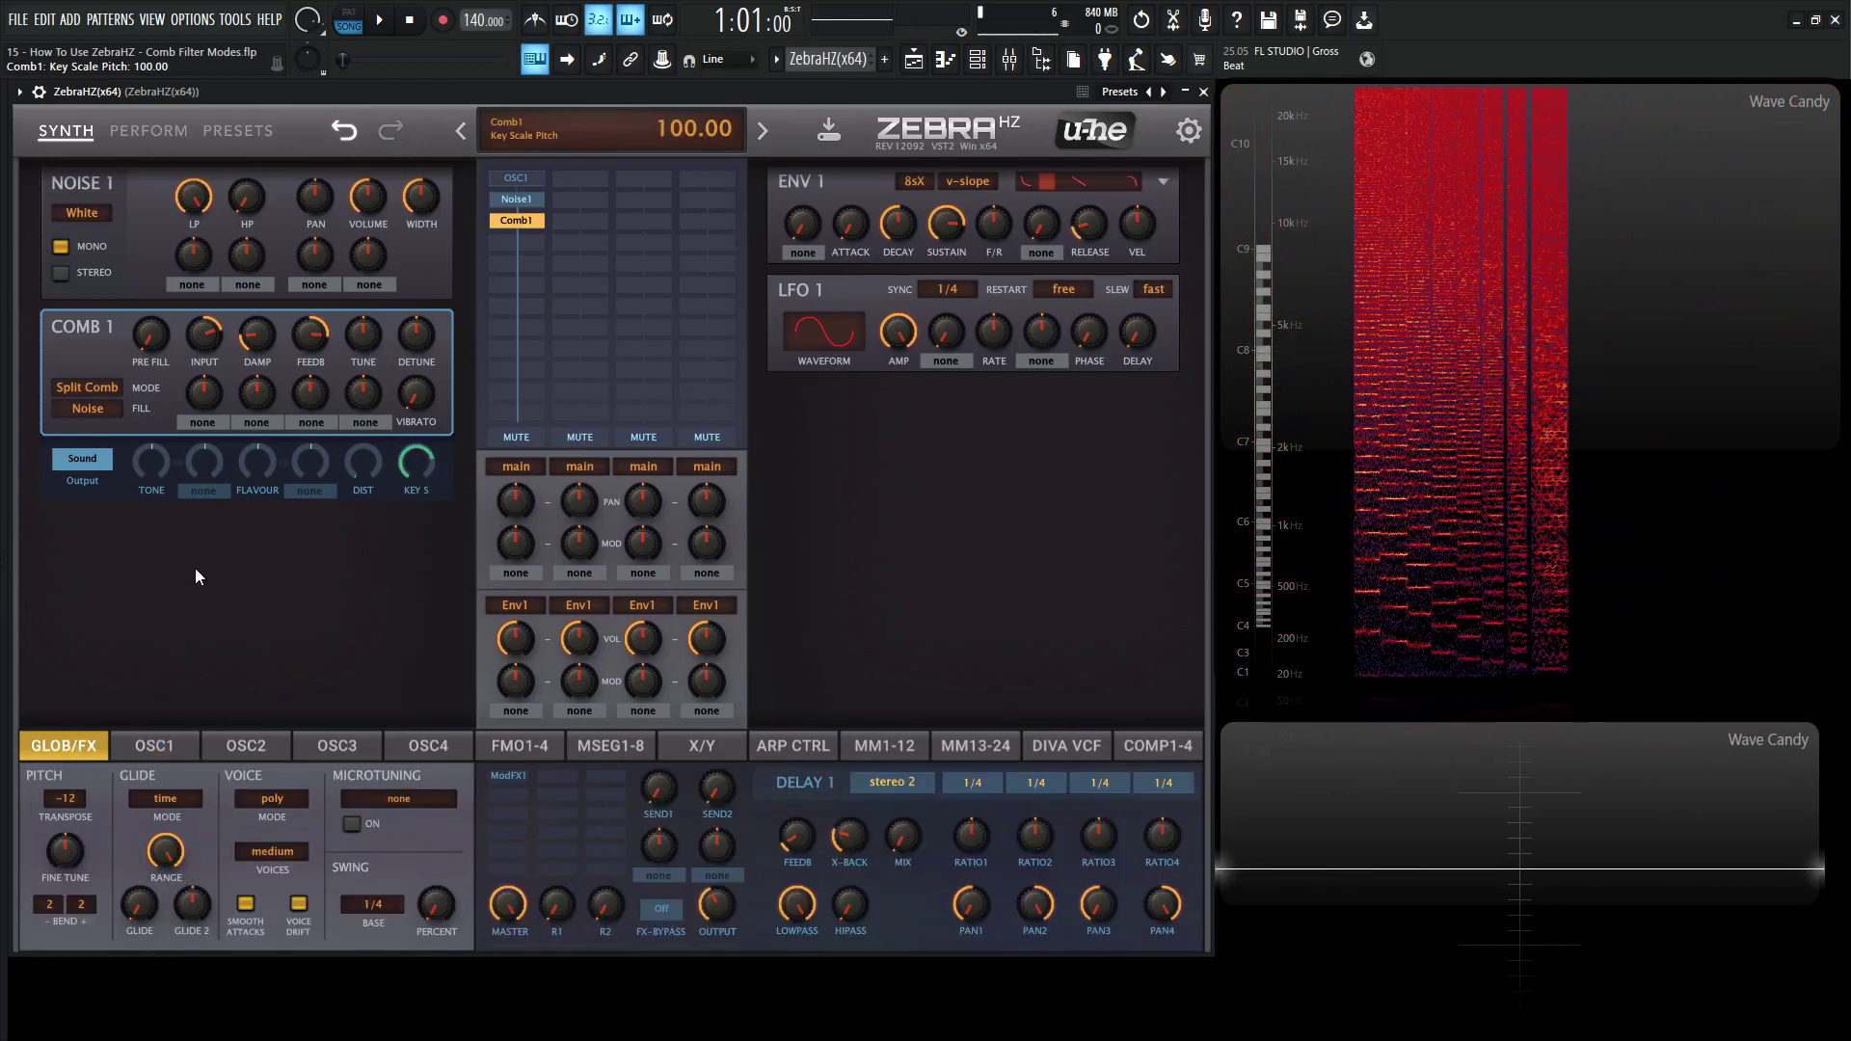
pyautogui.click(107, 391)
pyautogui.click(188, 449)
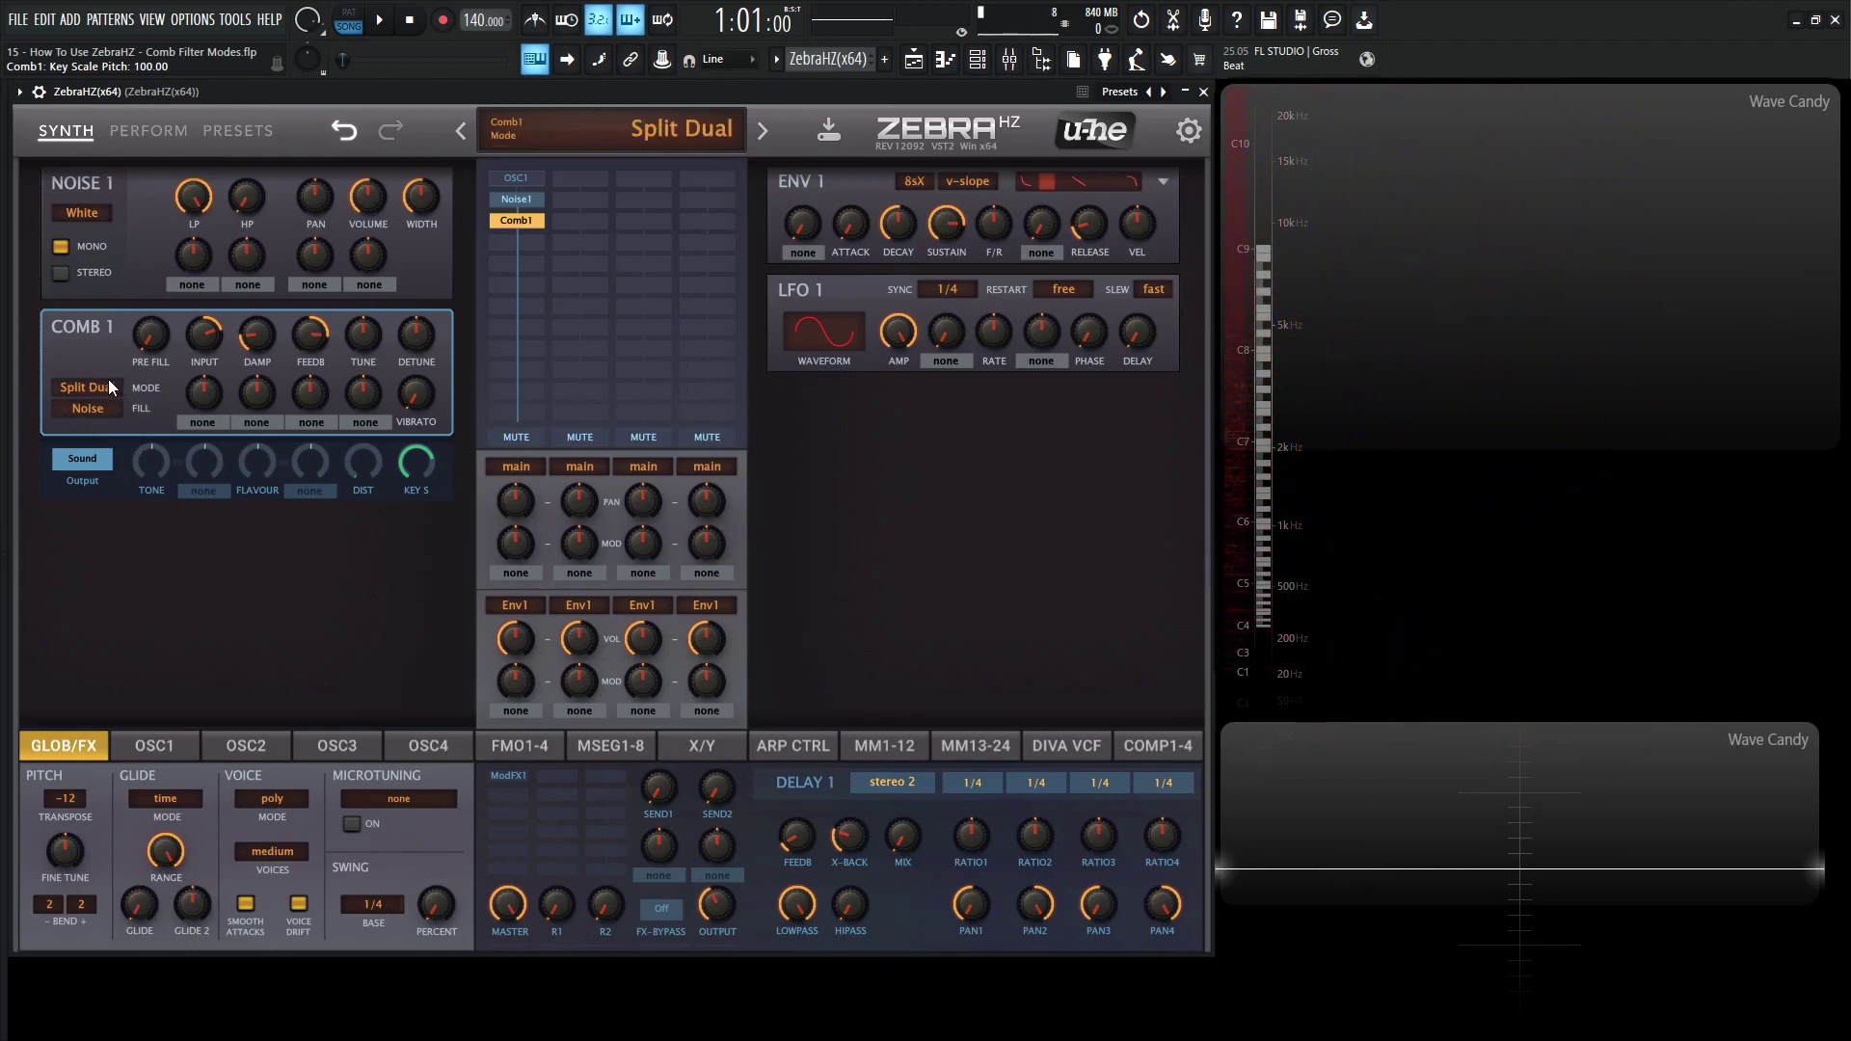
pyautogui.click(107, 387)
pyautogui.click(193, 440)
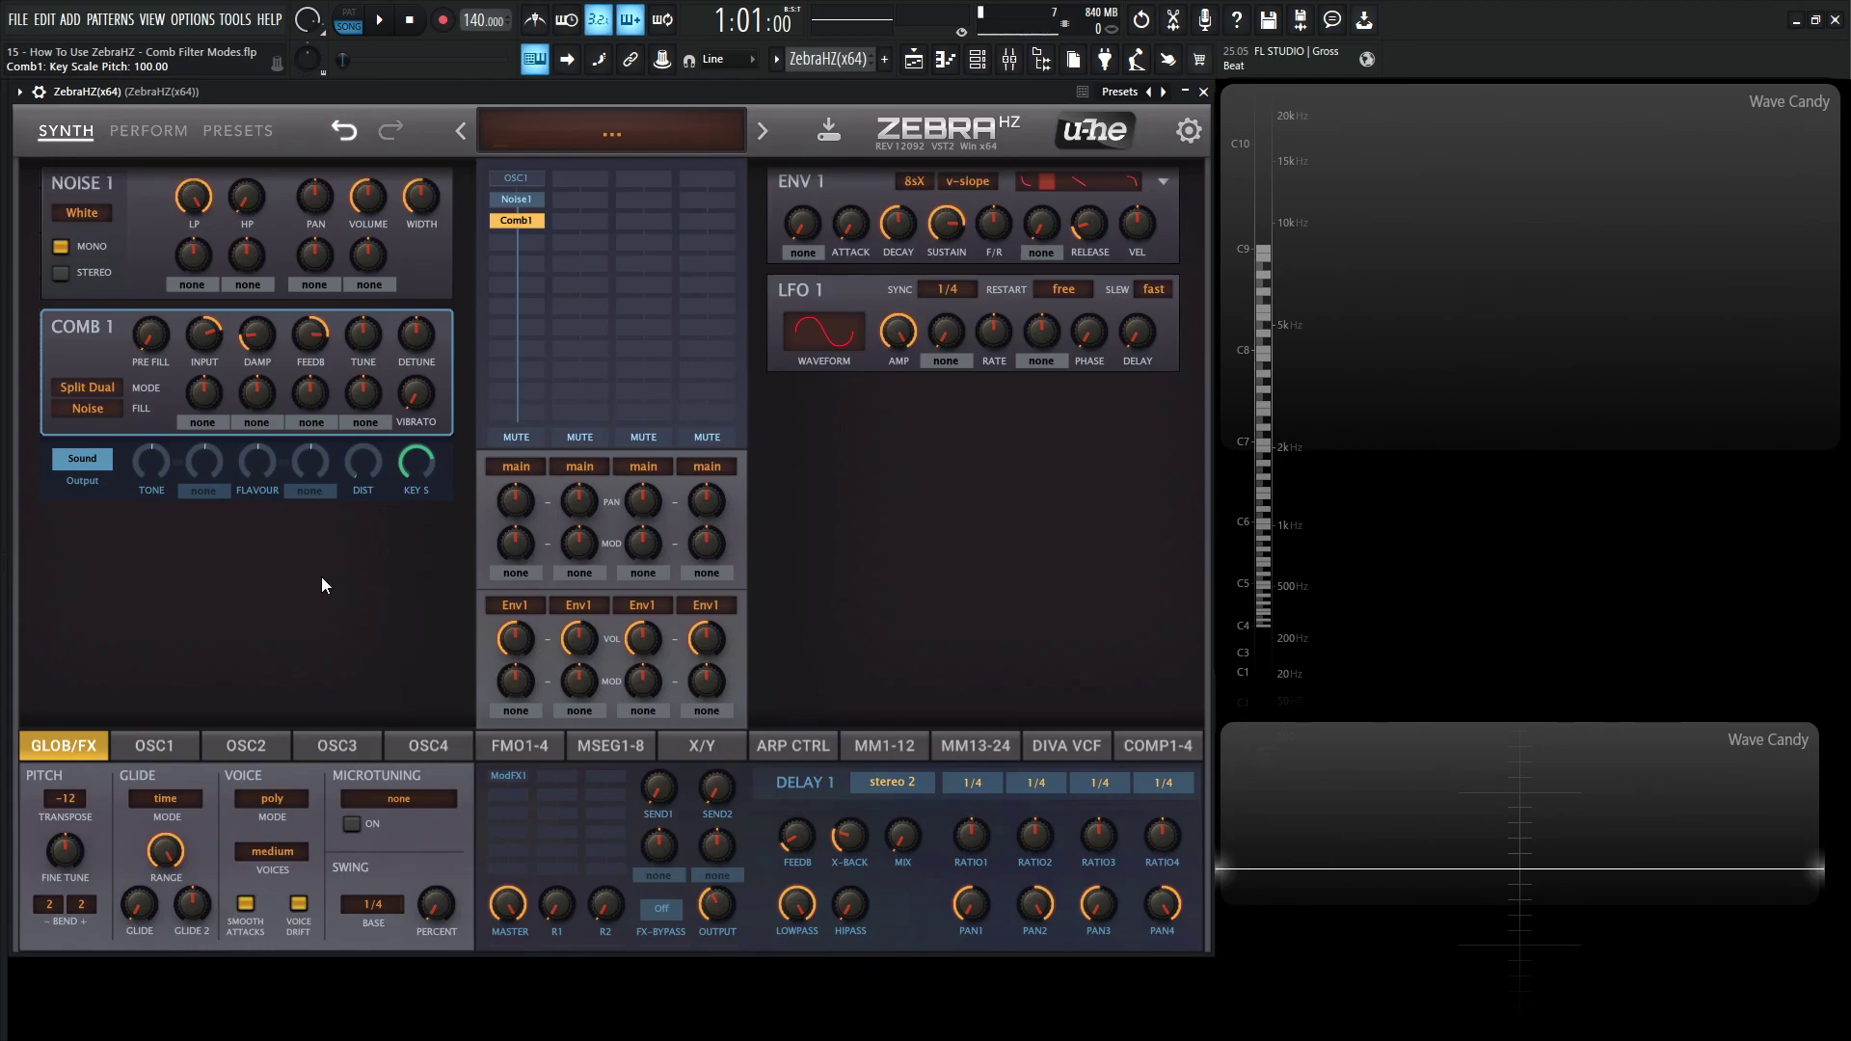
# - Play C5 with comb tone near 50.5 while switching between comb modes
pyautogui.press('z')
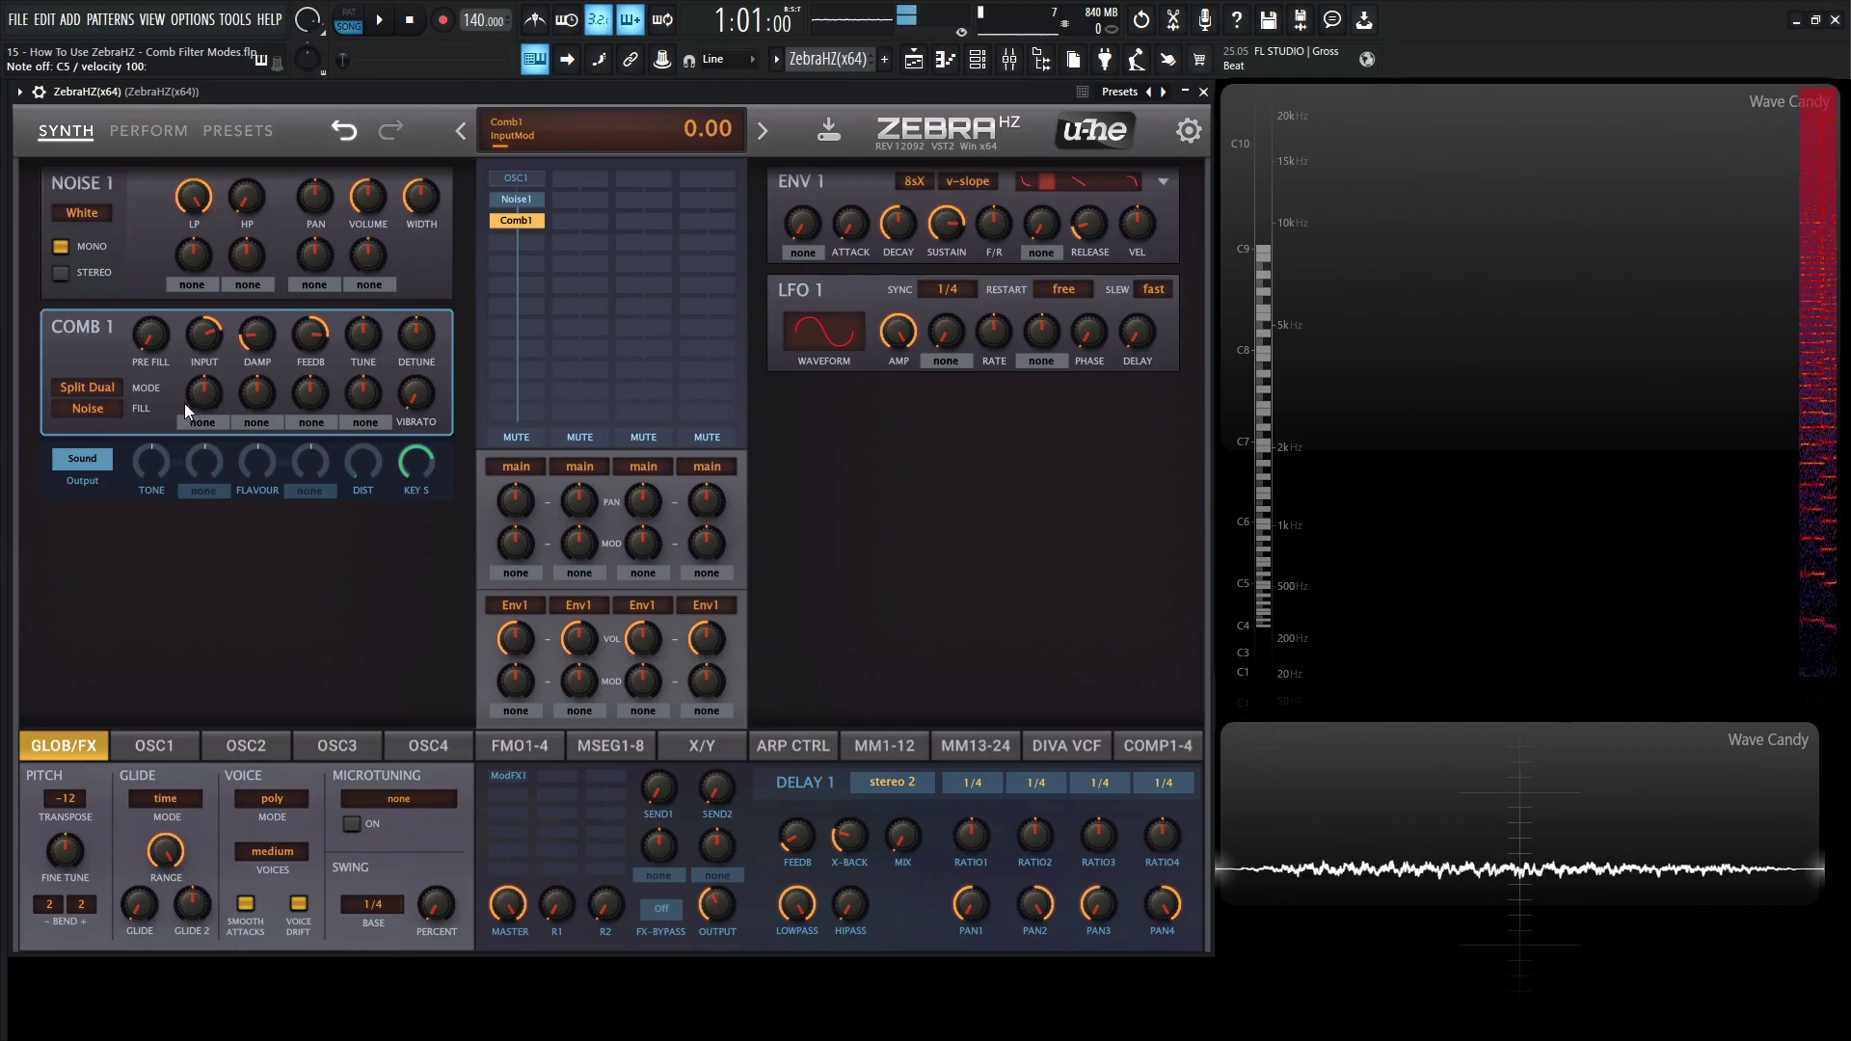
pyautogui.moveTo(158, 471)
pyautogui.mouseDown()
pyautogui.moveTo(155, 434)
pyautogui.moveTo(154, 468)
pyautogui.mouseUp()
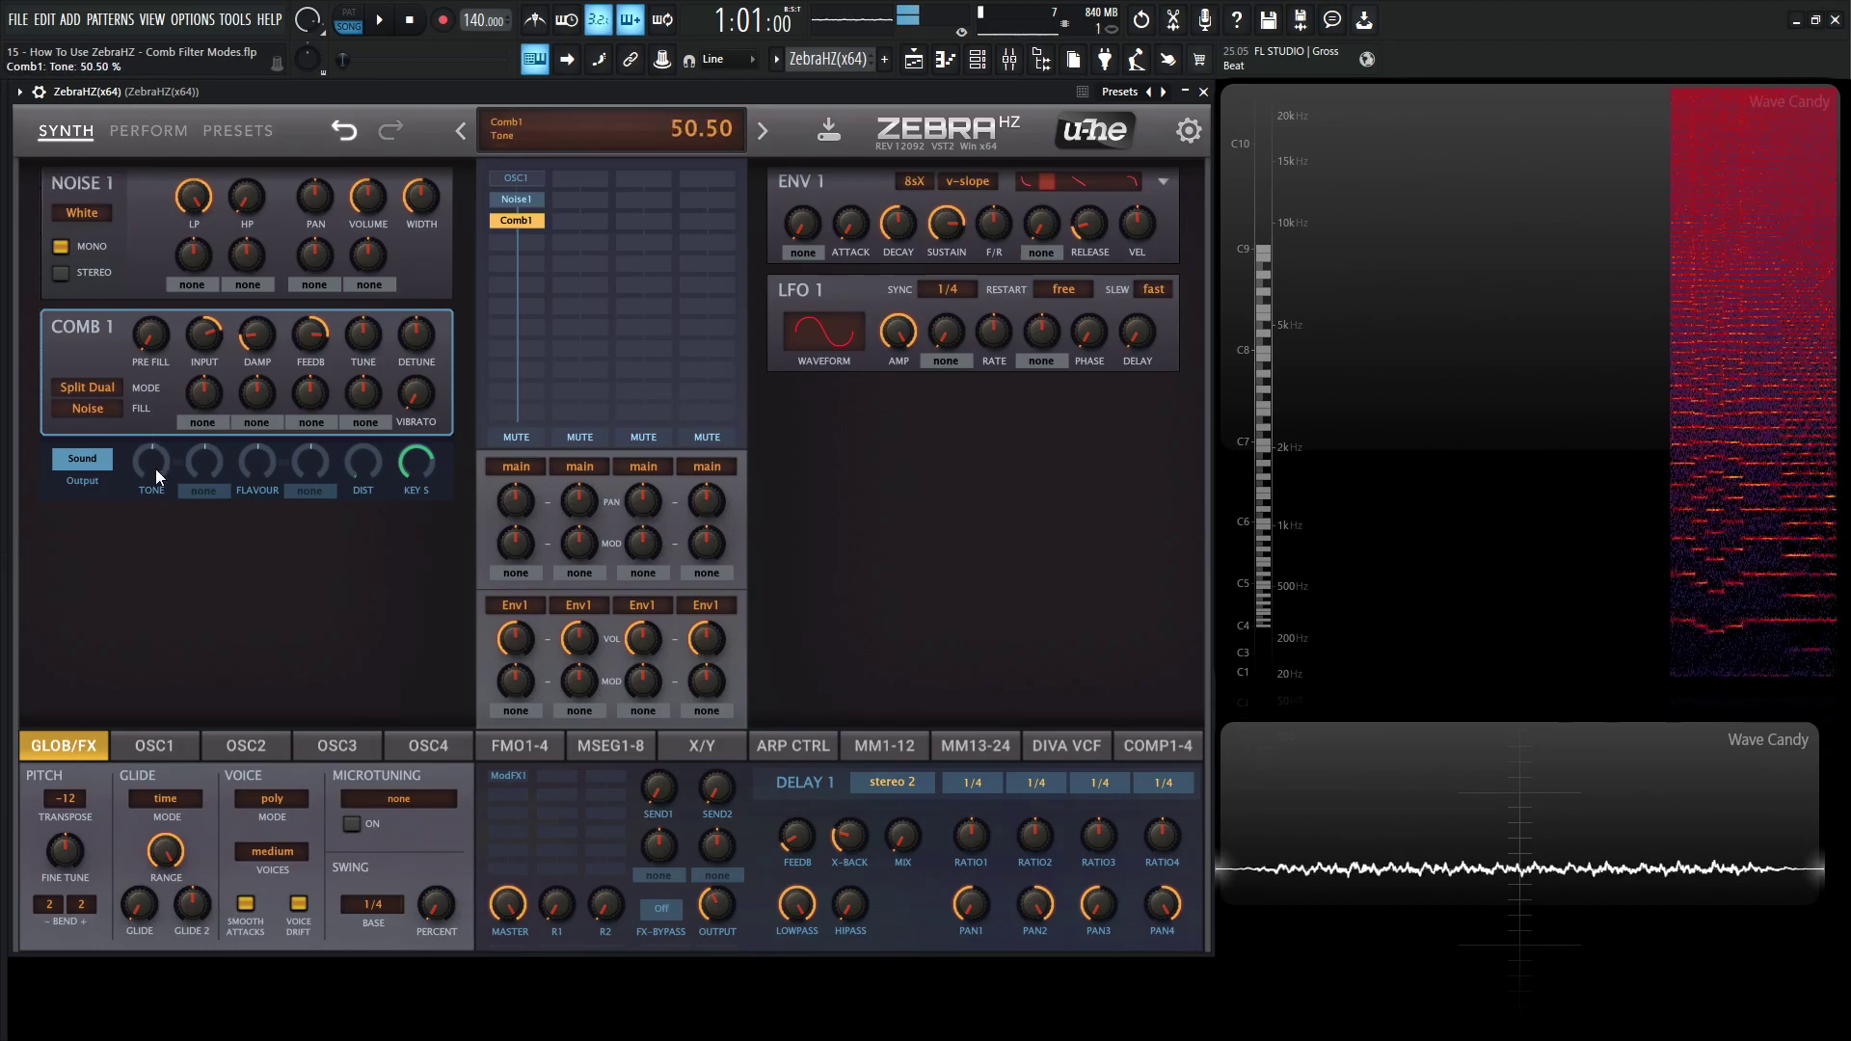
pyautogui.scroll(1, 118, 389)
pyautogui.scroll(-1, 118, 390)
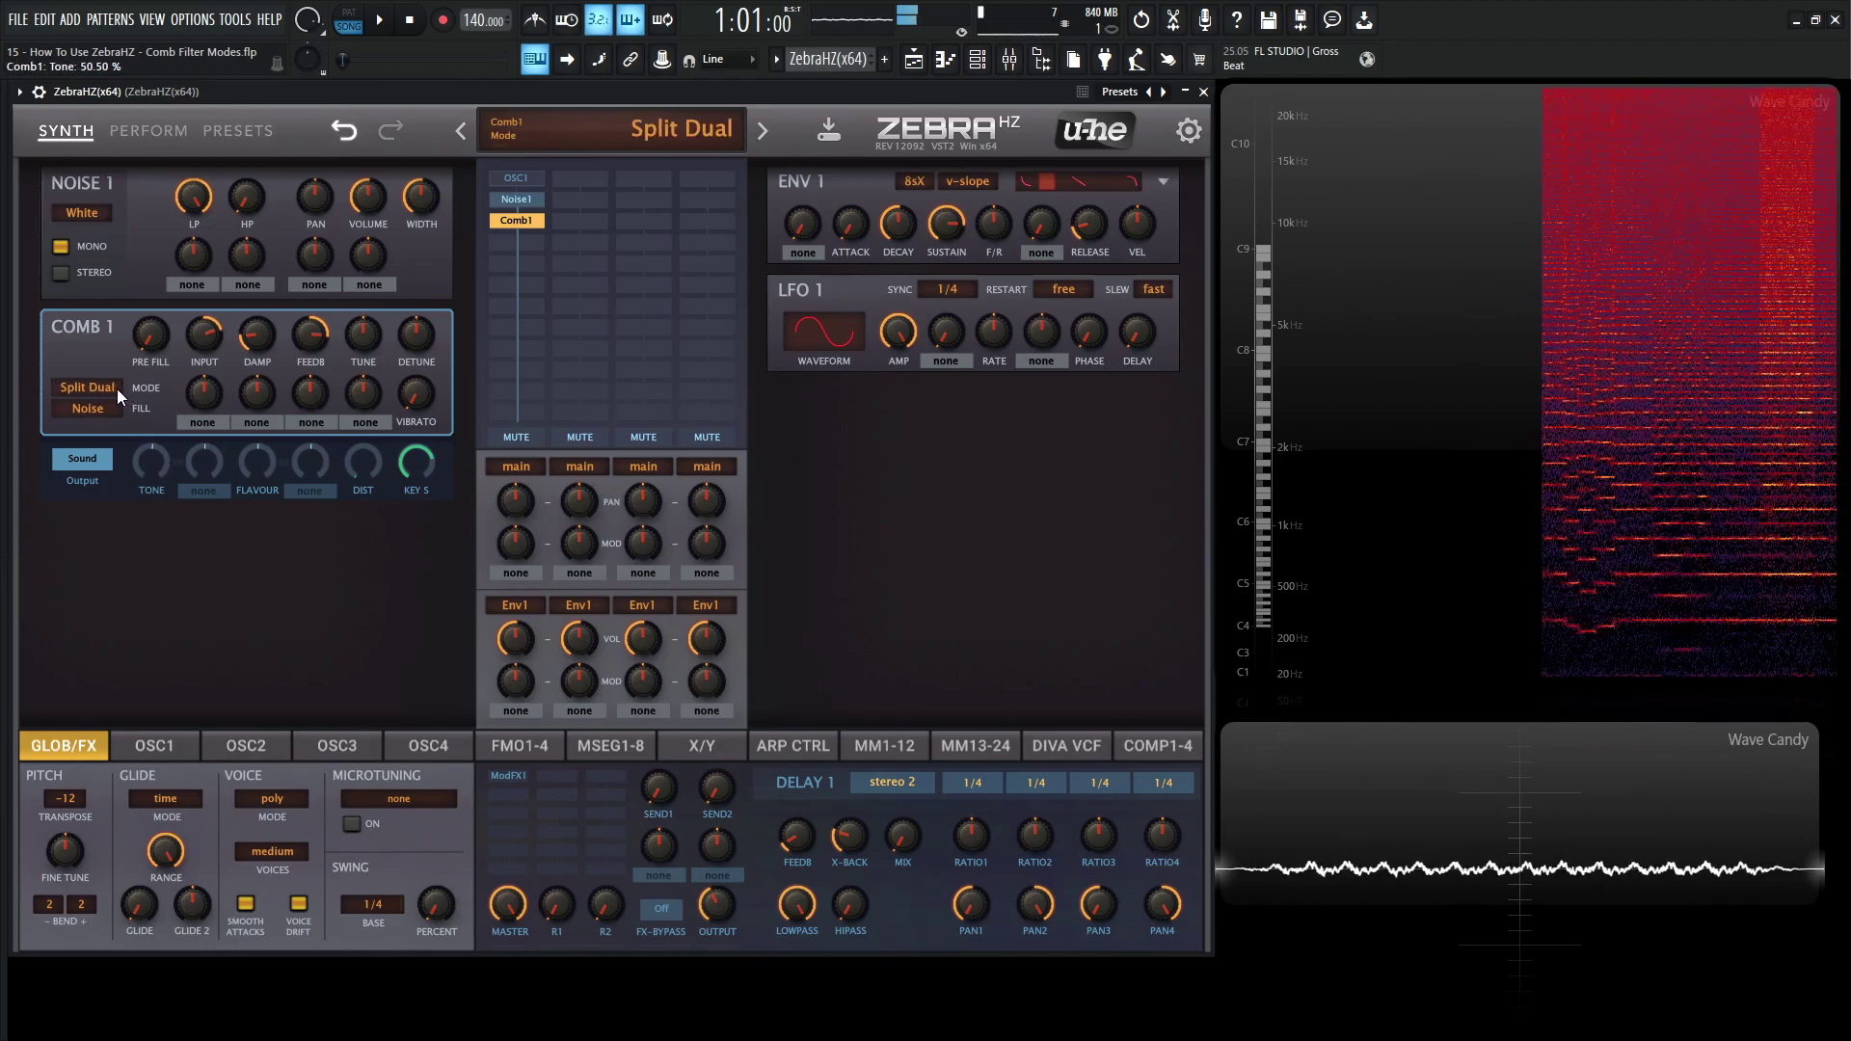
pyautogui.scroll(1, 117, 389)
pyautogui.scroll(-1, 118, 390)
pyautogui.scroll(1, 117, 390)
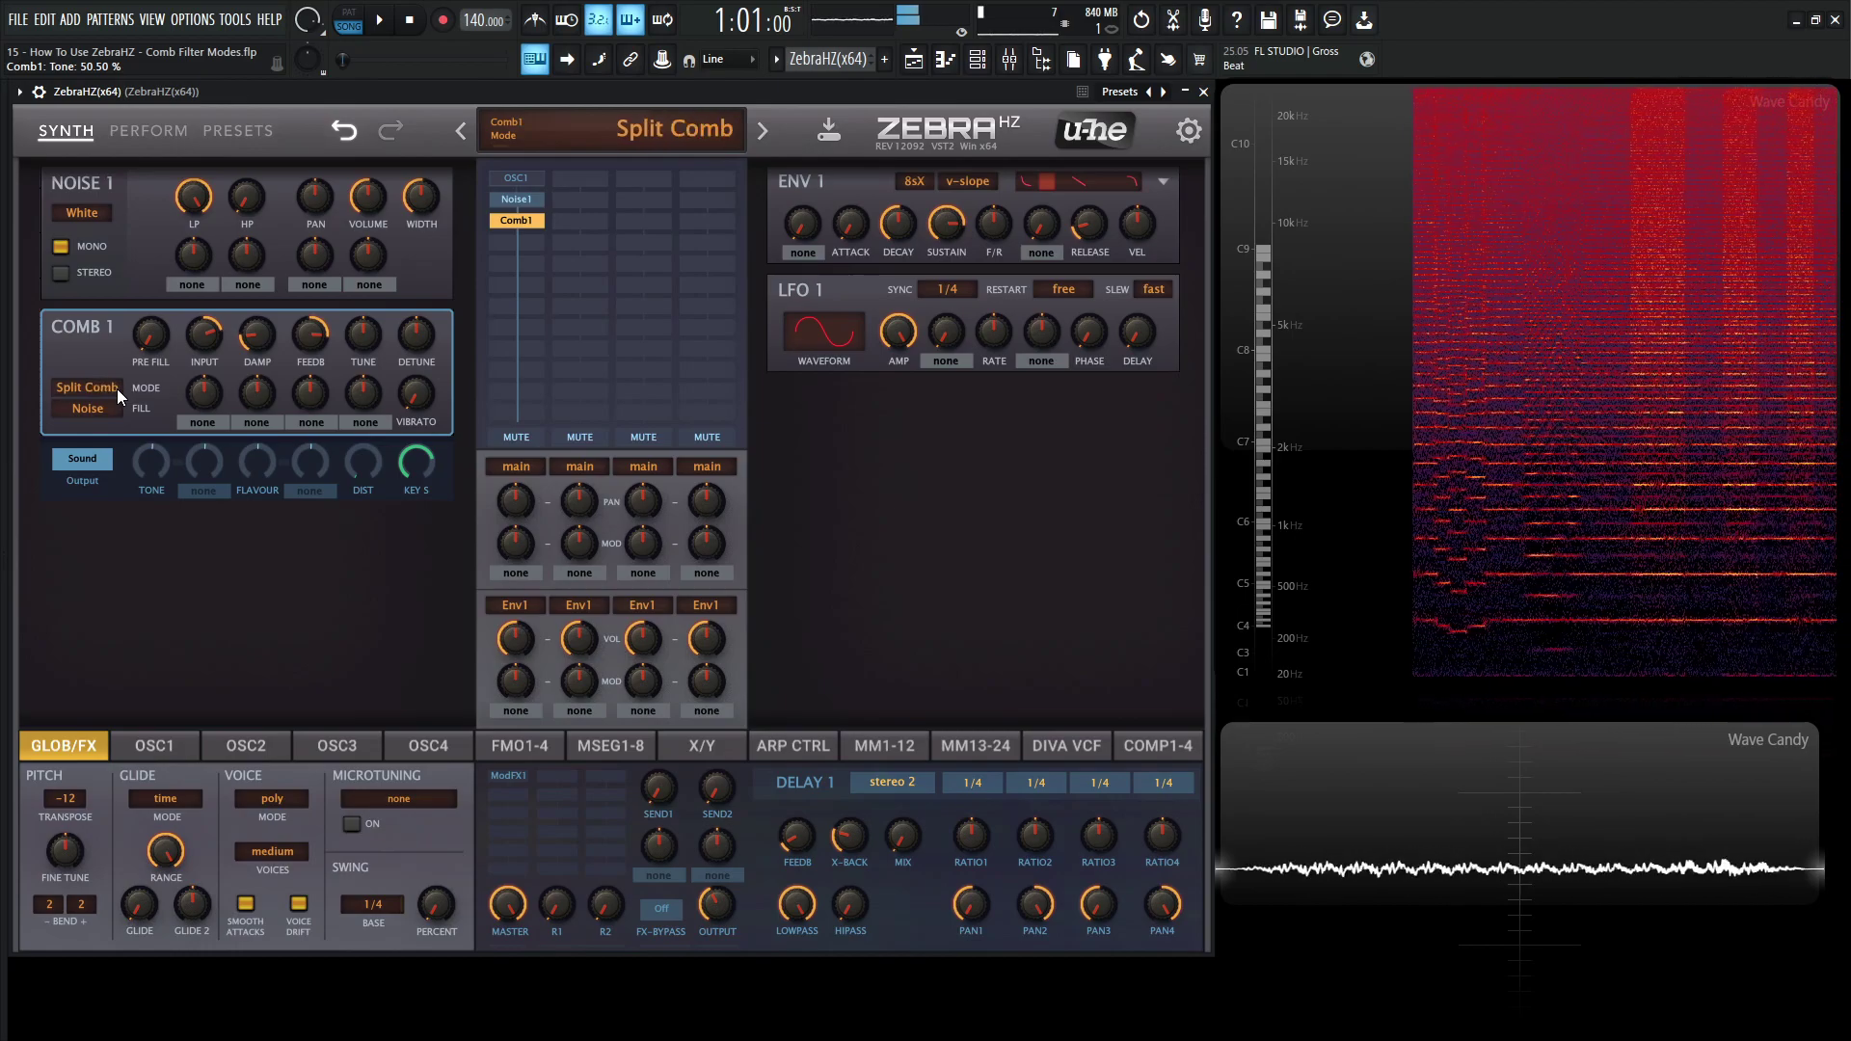
# - Play D5 to compare Split Comb and Split Dual, then choose Diff Comb mode
pyautogui.press('x')
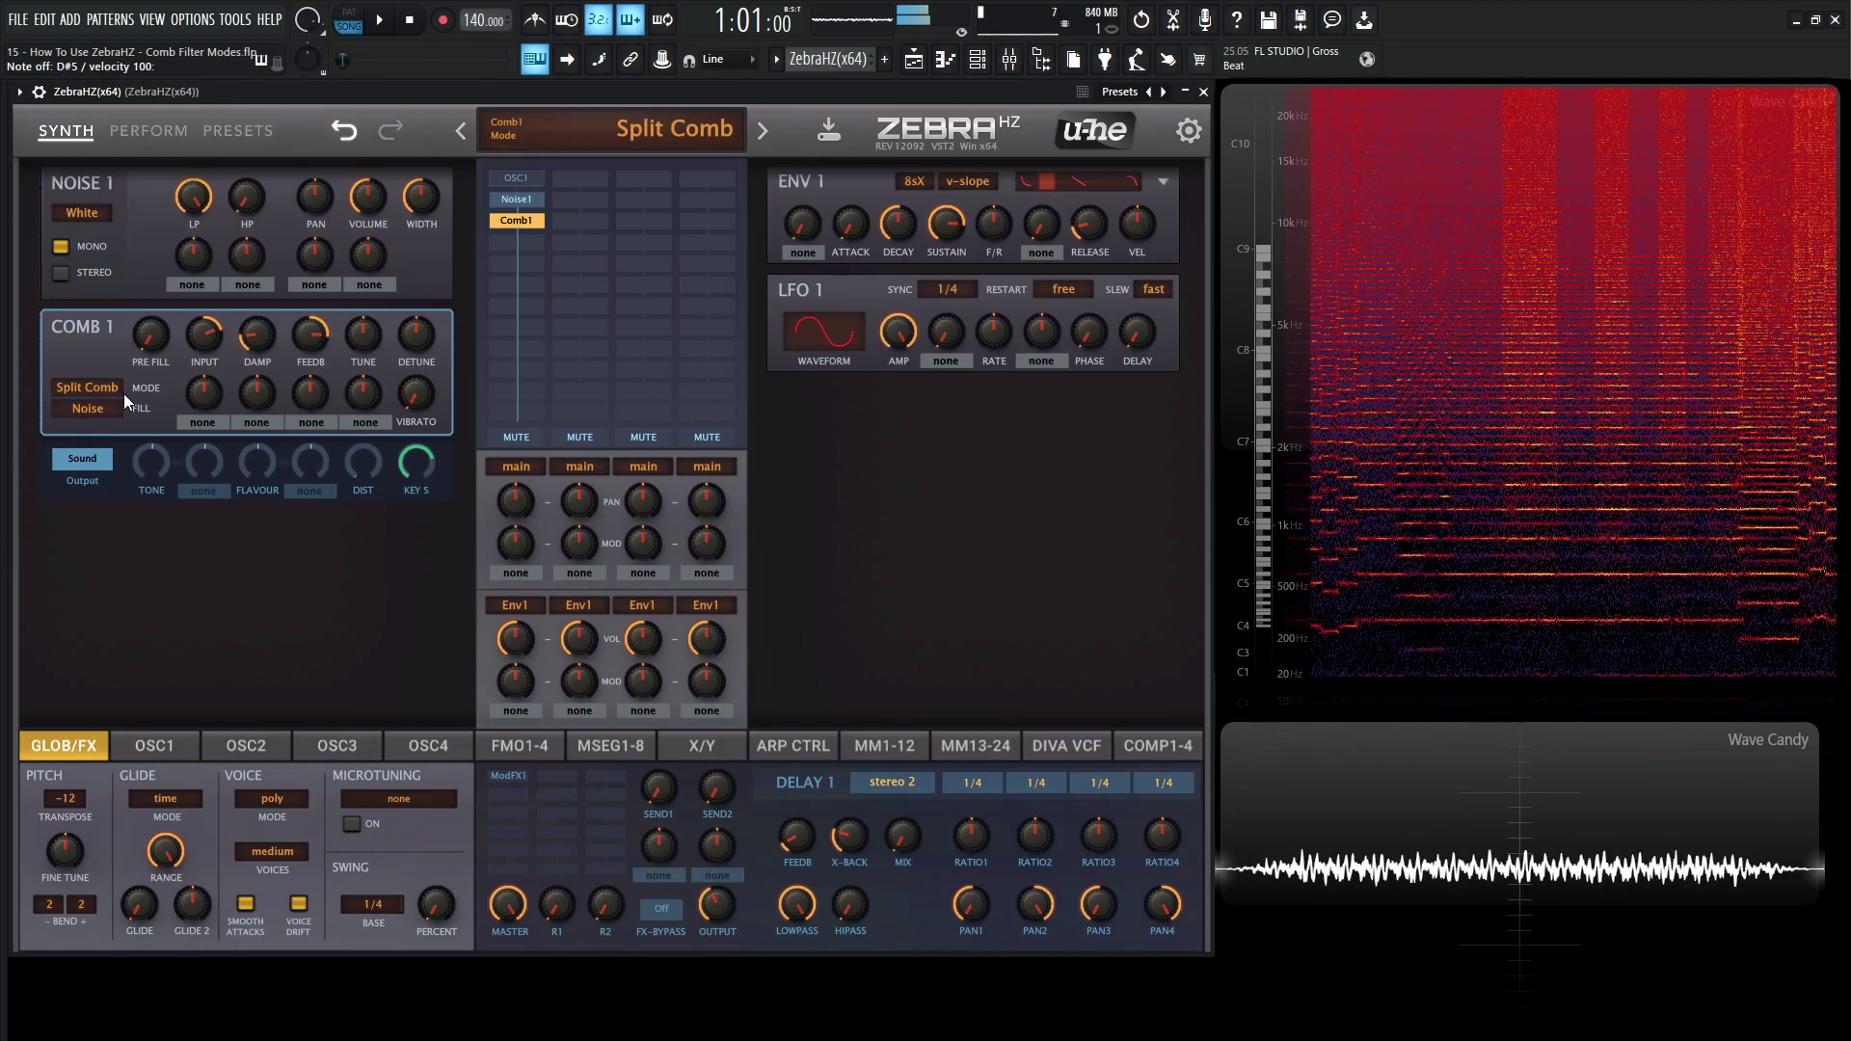
pyautogui.scroll(1, 102, 390)
pyautogui.scroll(-1, 102, 390)
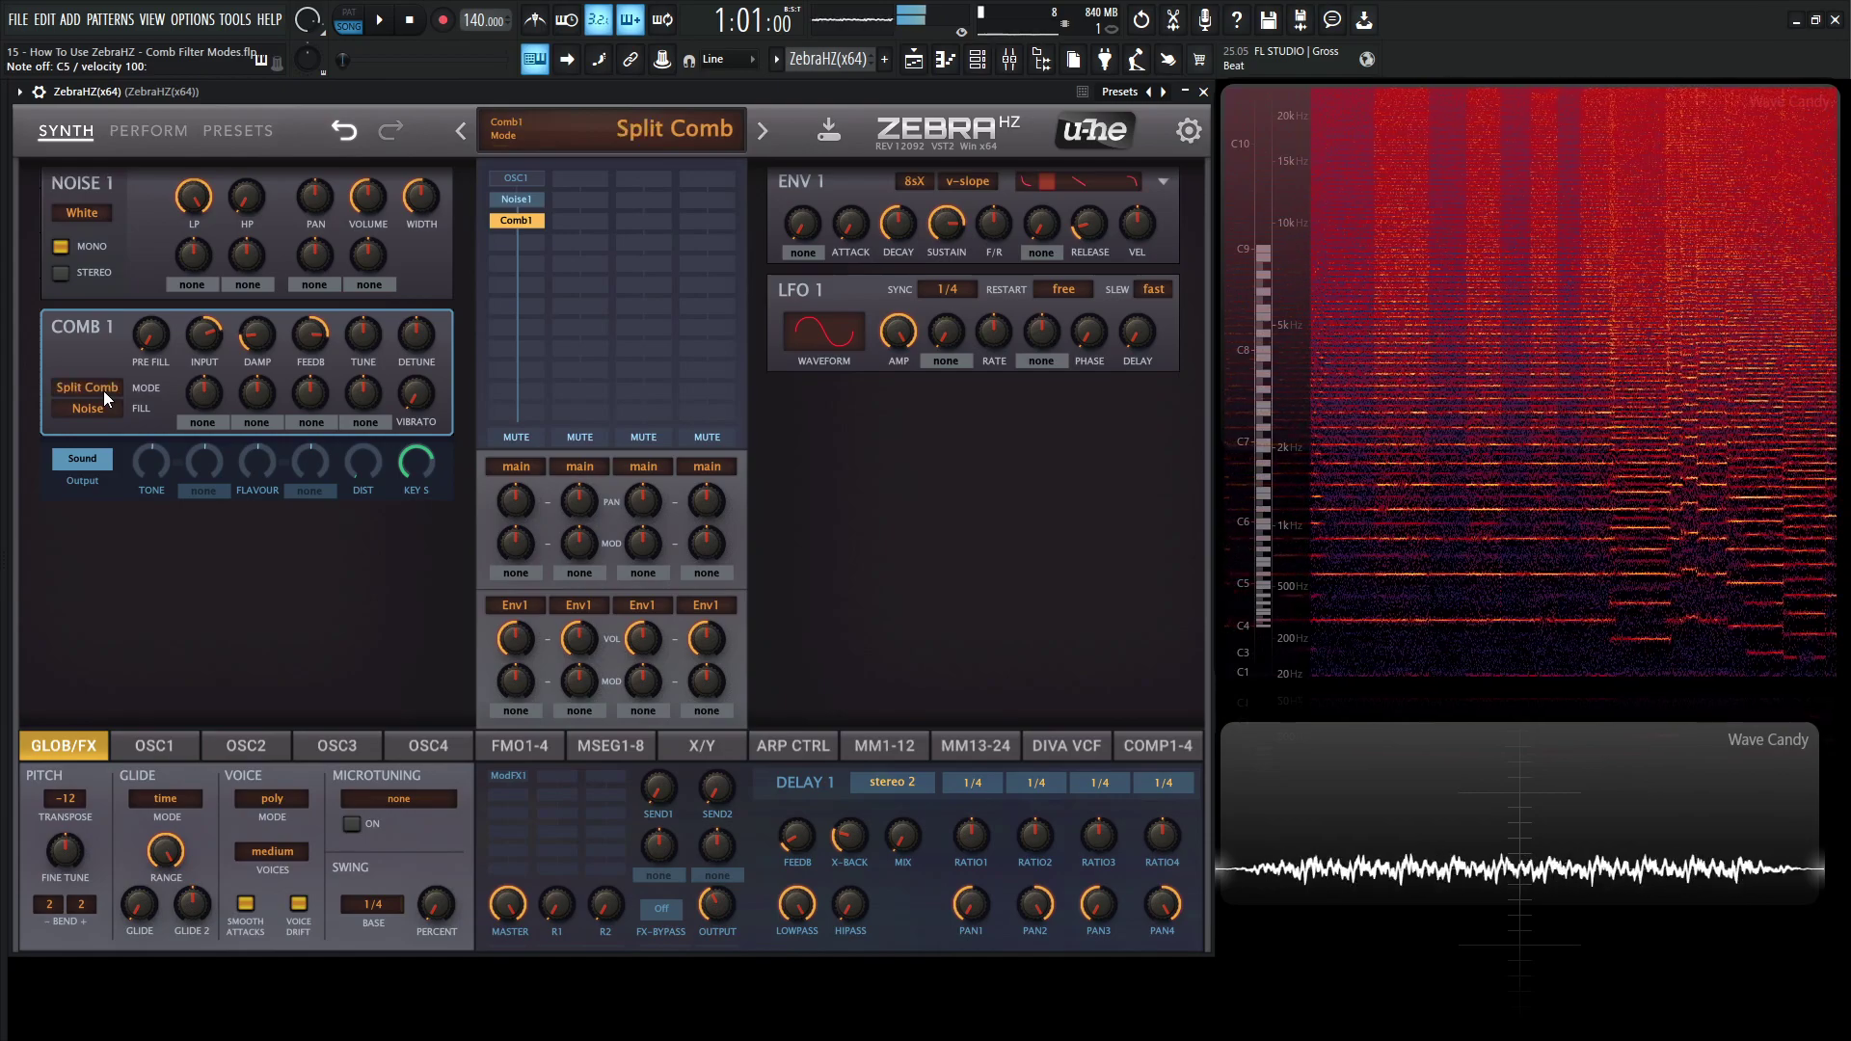
pyautogui.scroll(-1, 102, 390)
pyautogui.scroll(1, 102, 391)
pyautogui.scroll(1, 102, 391)
pyautogui.scroll(-2, 102, 391)
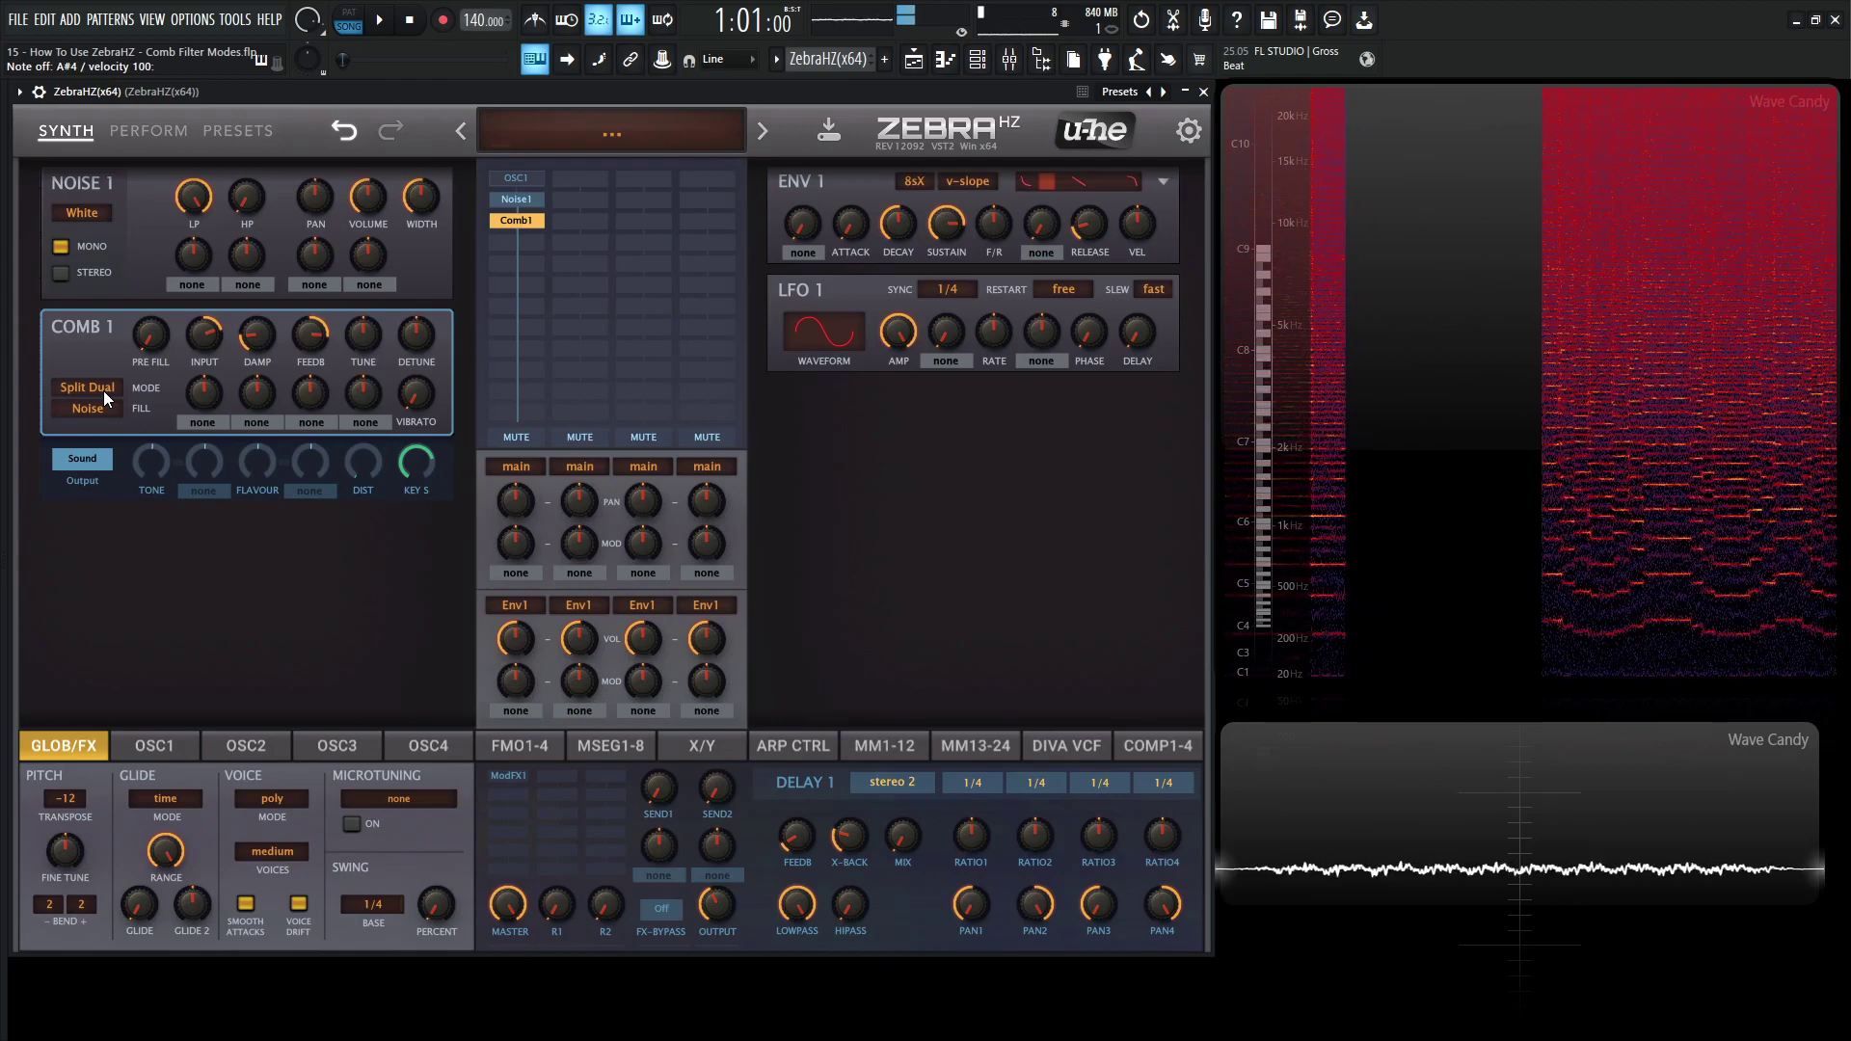
pyautogui.click(104, 390)
pyautogui.click(162, 463)
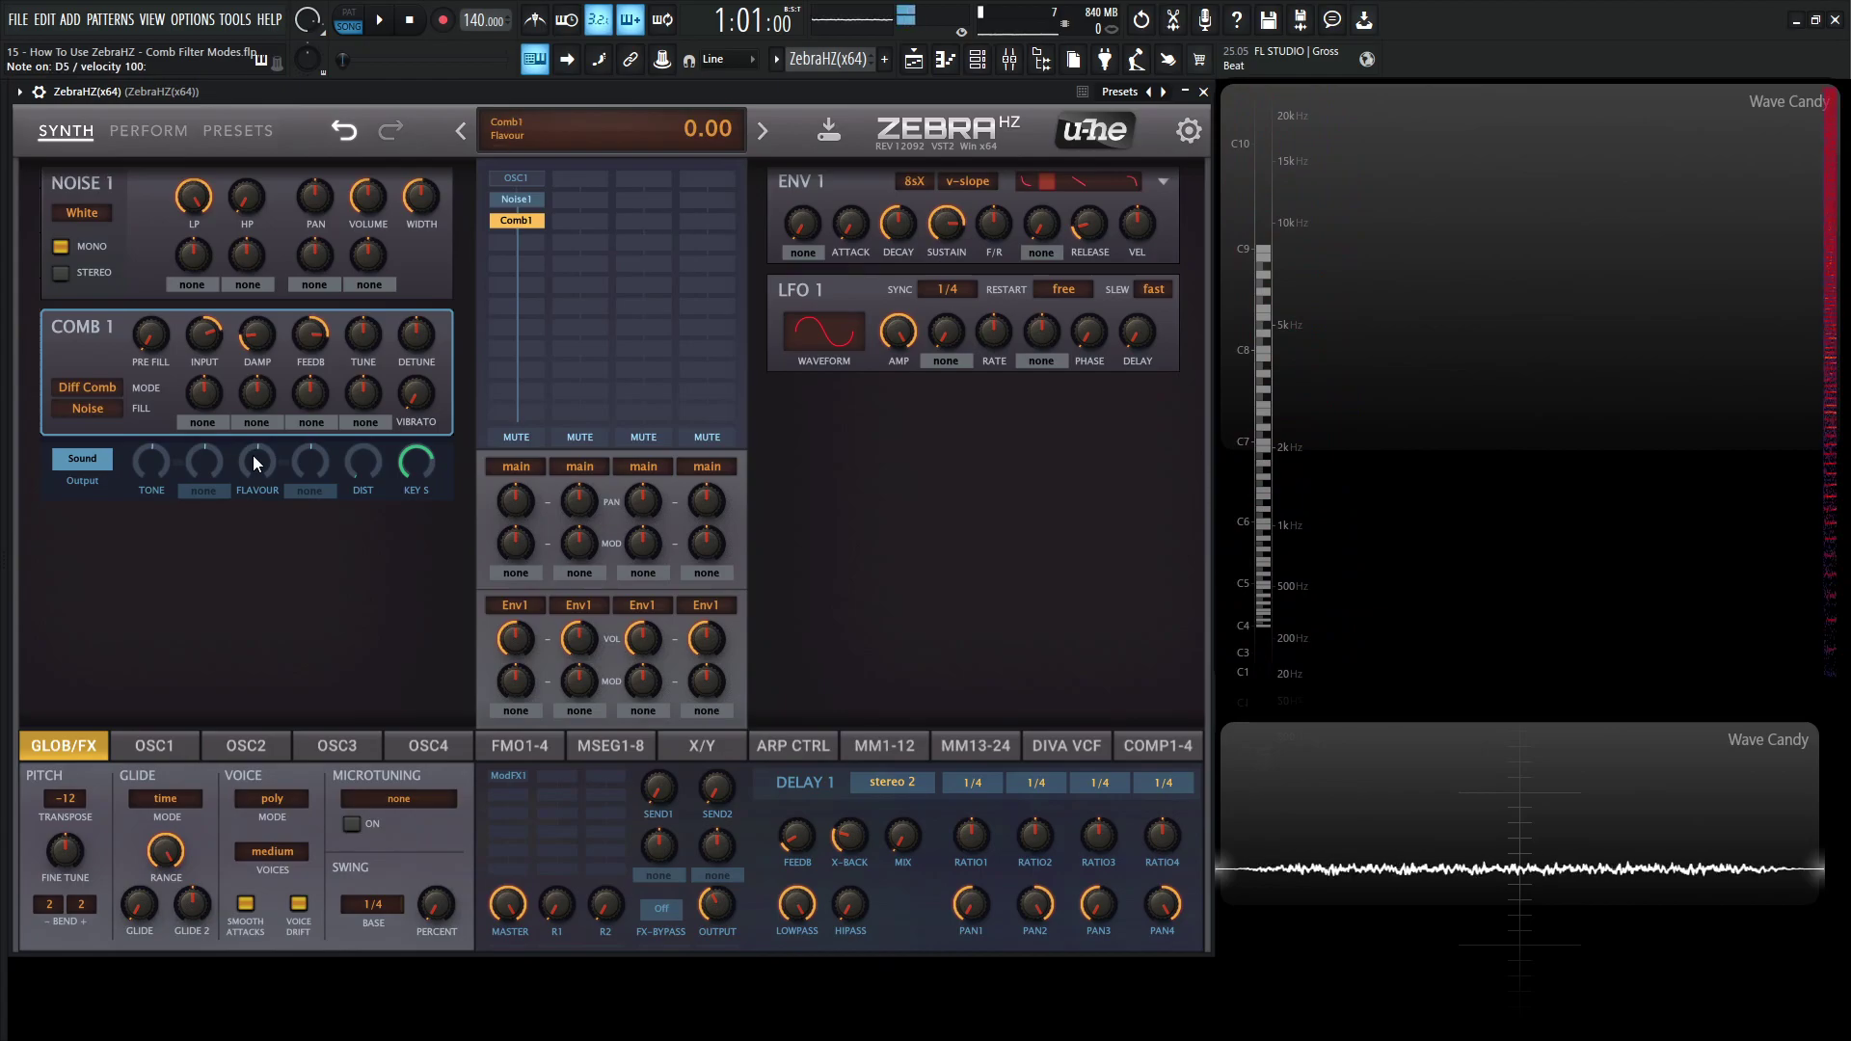
# - Raise Comb1 Flavour to 100, try a few modes, and settle on Dissonant
pyautogui.moveTo(257, 463); pyautogui.dragTo(264, 397)
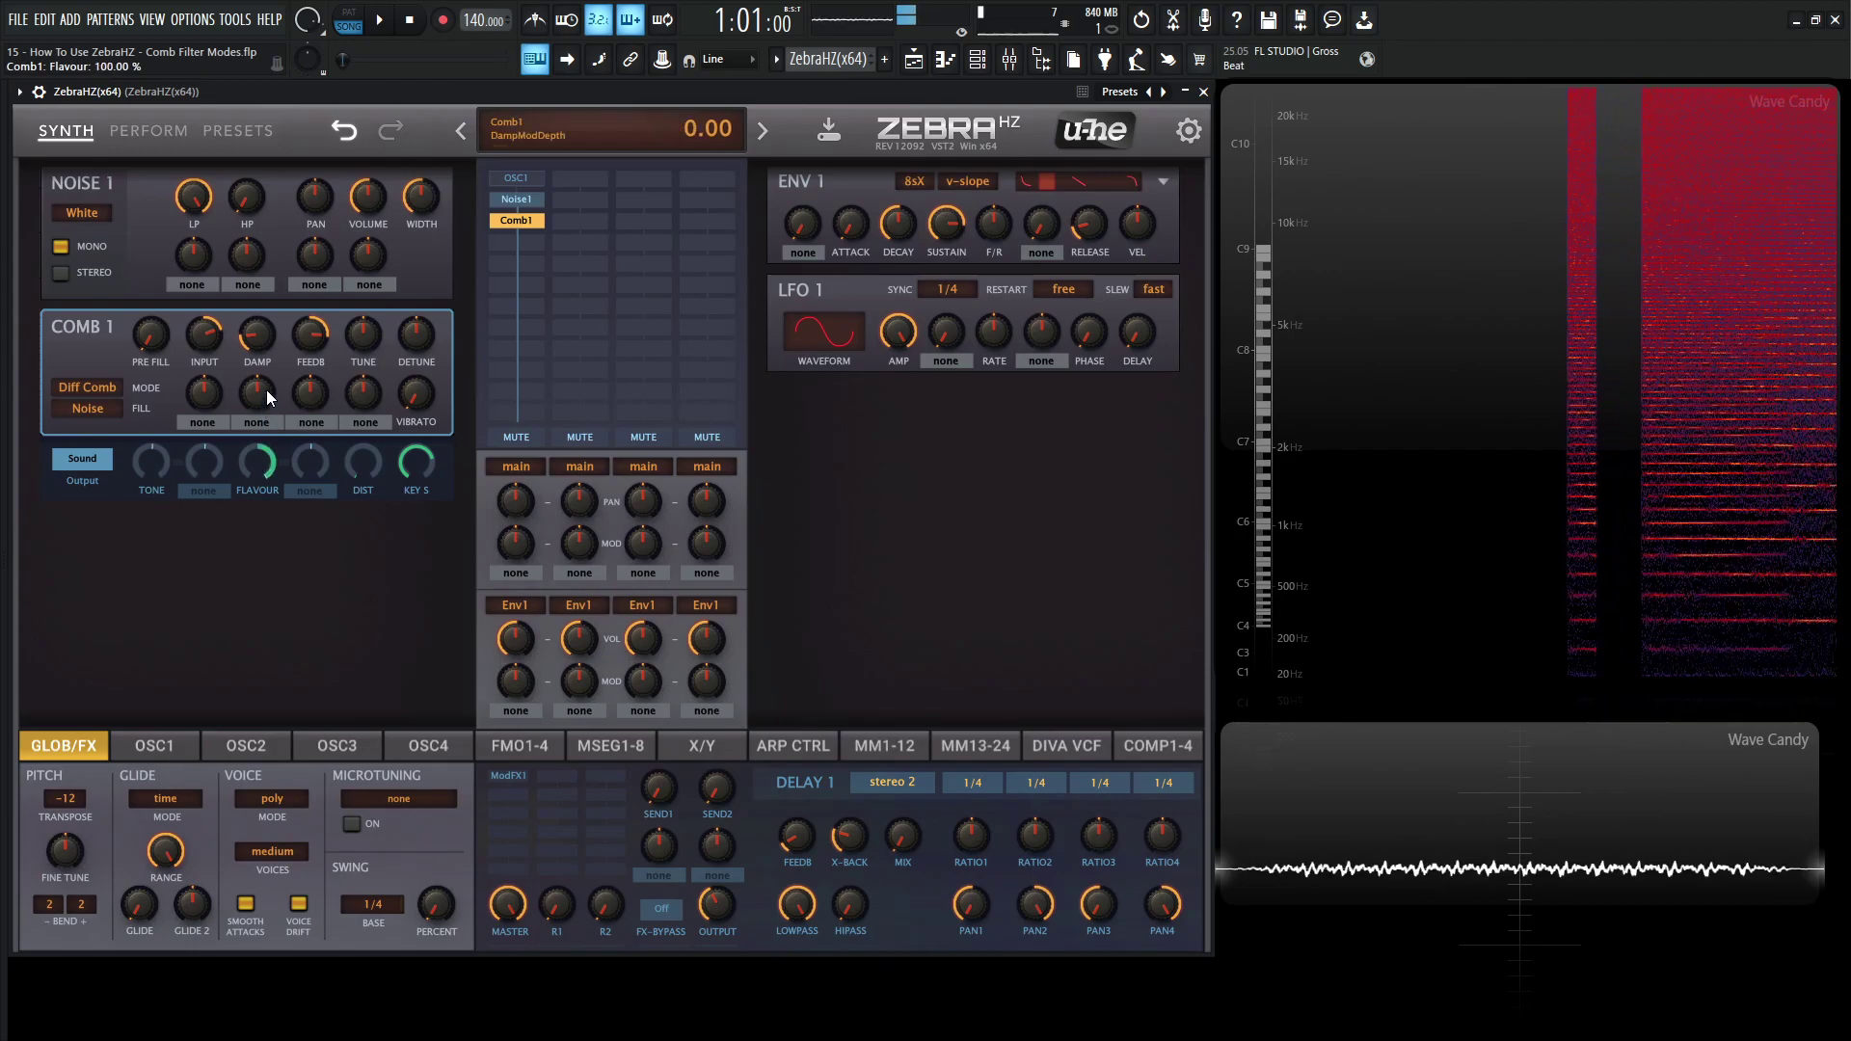
pyautogui.moveTo(262, 459); pyautogui.dragTo(265, 414)
pyautogui.scroll(1, 109, 389)
pyautogui.scroll(-2, 110, 389)
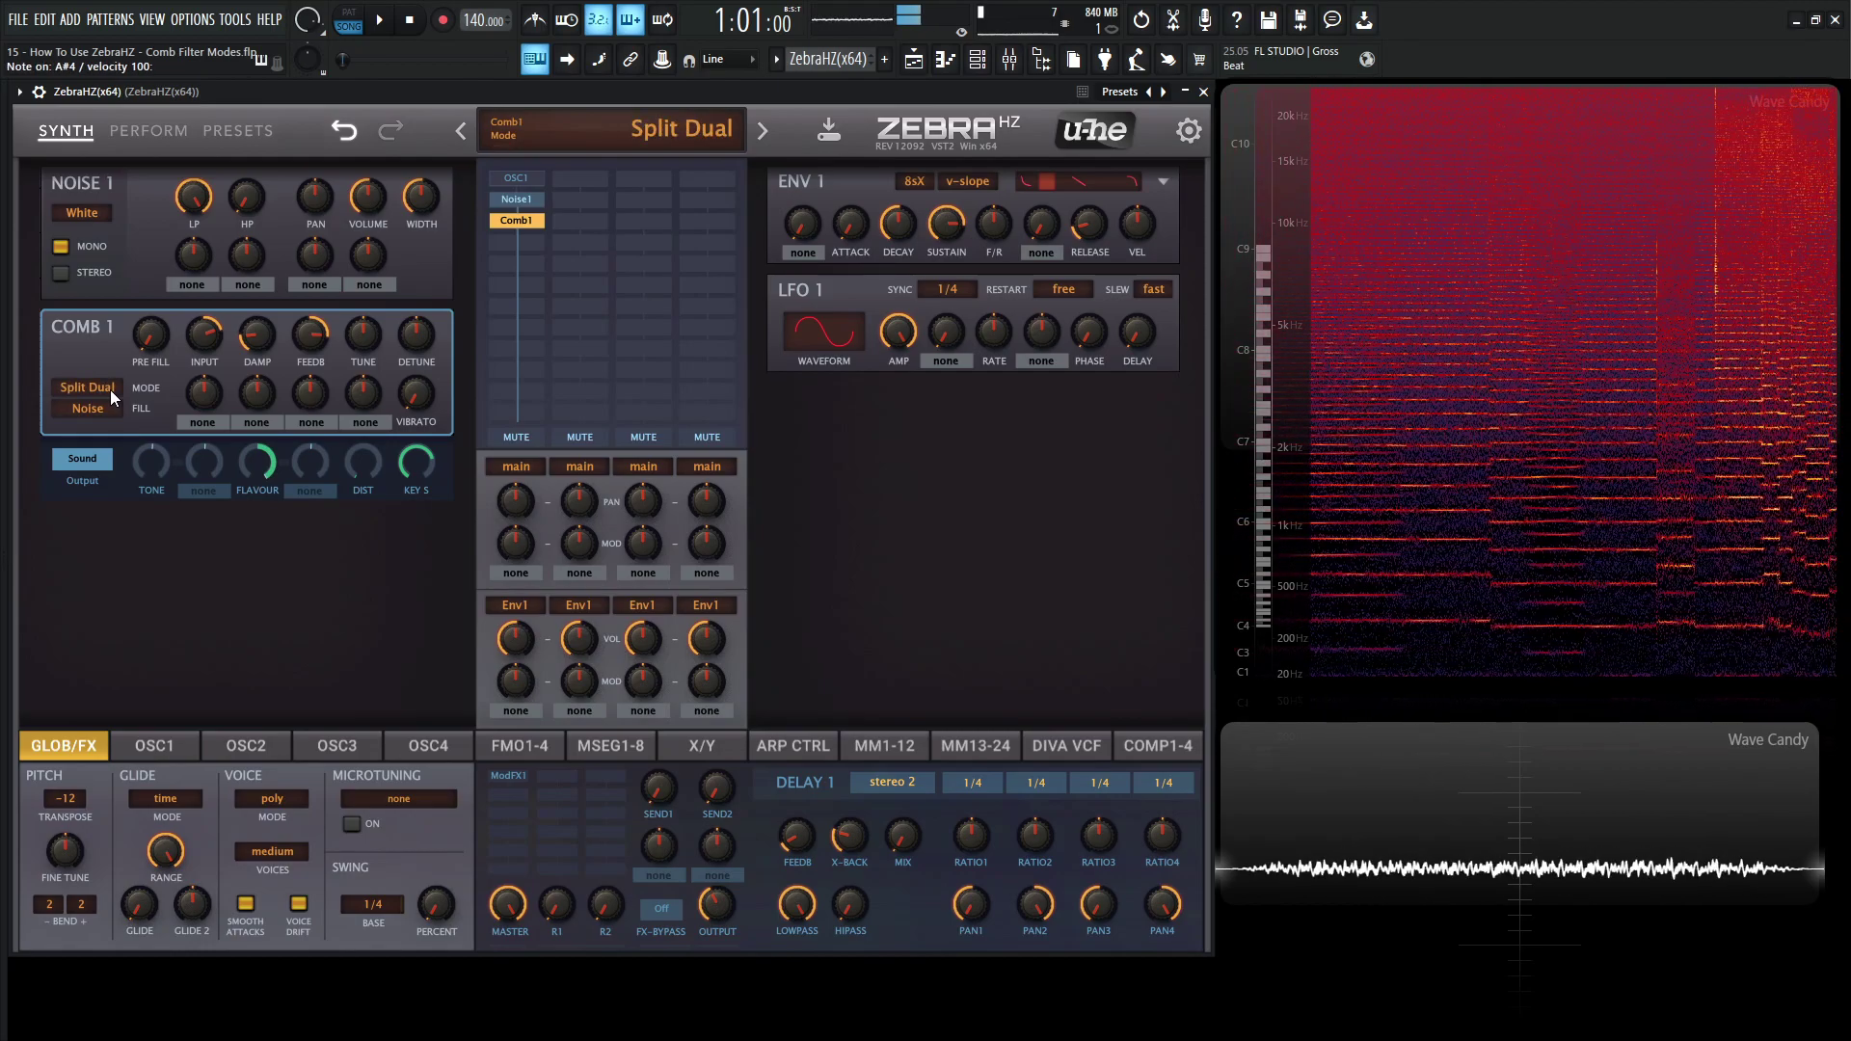
pyautogui.scroll(1, 109, 389)
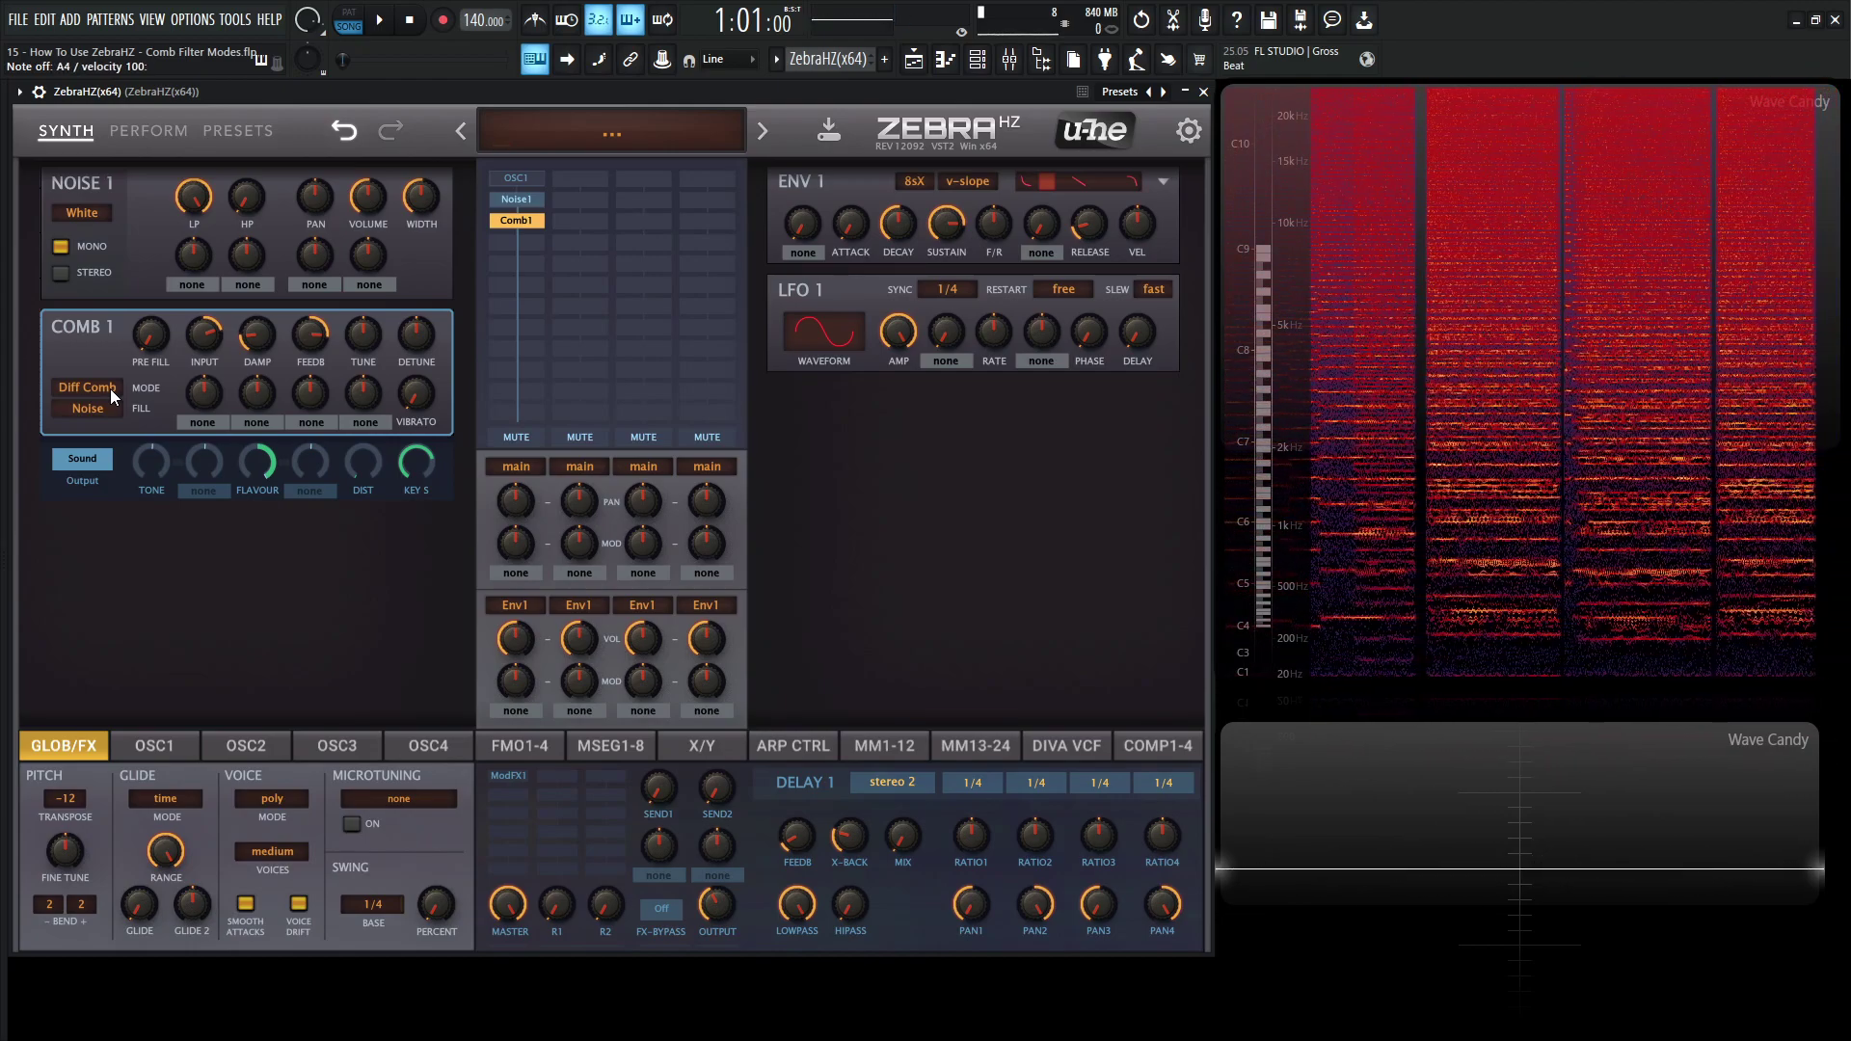
pyautogui.click(110, 390)
pyautogui.click(187, 488)
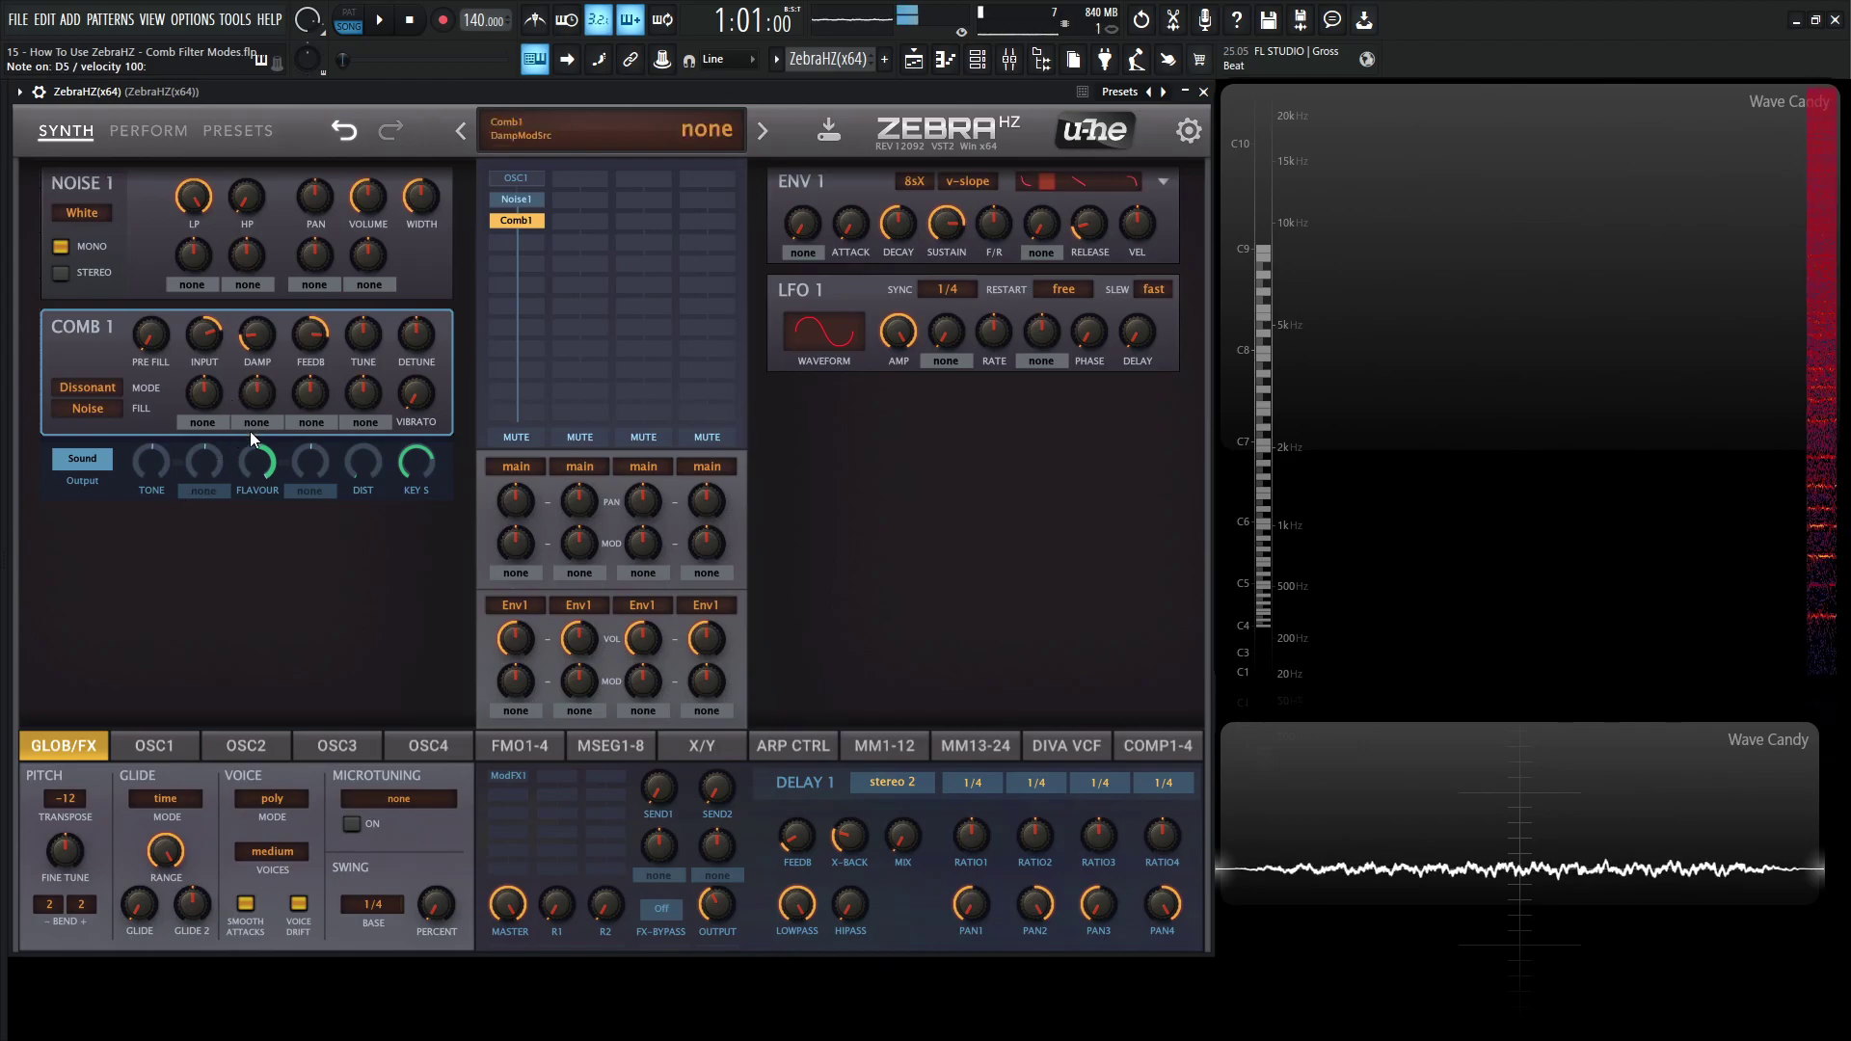
# - Lower Flavour to 24, darken tone to 37, tune down to about -13, and add distortion
pyautogui.moveTo(256, 457); pyautogui.dragTo(168, 436)
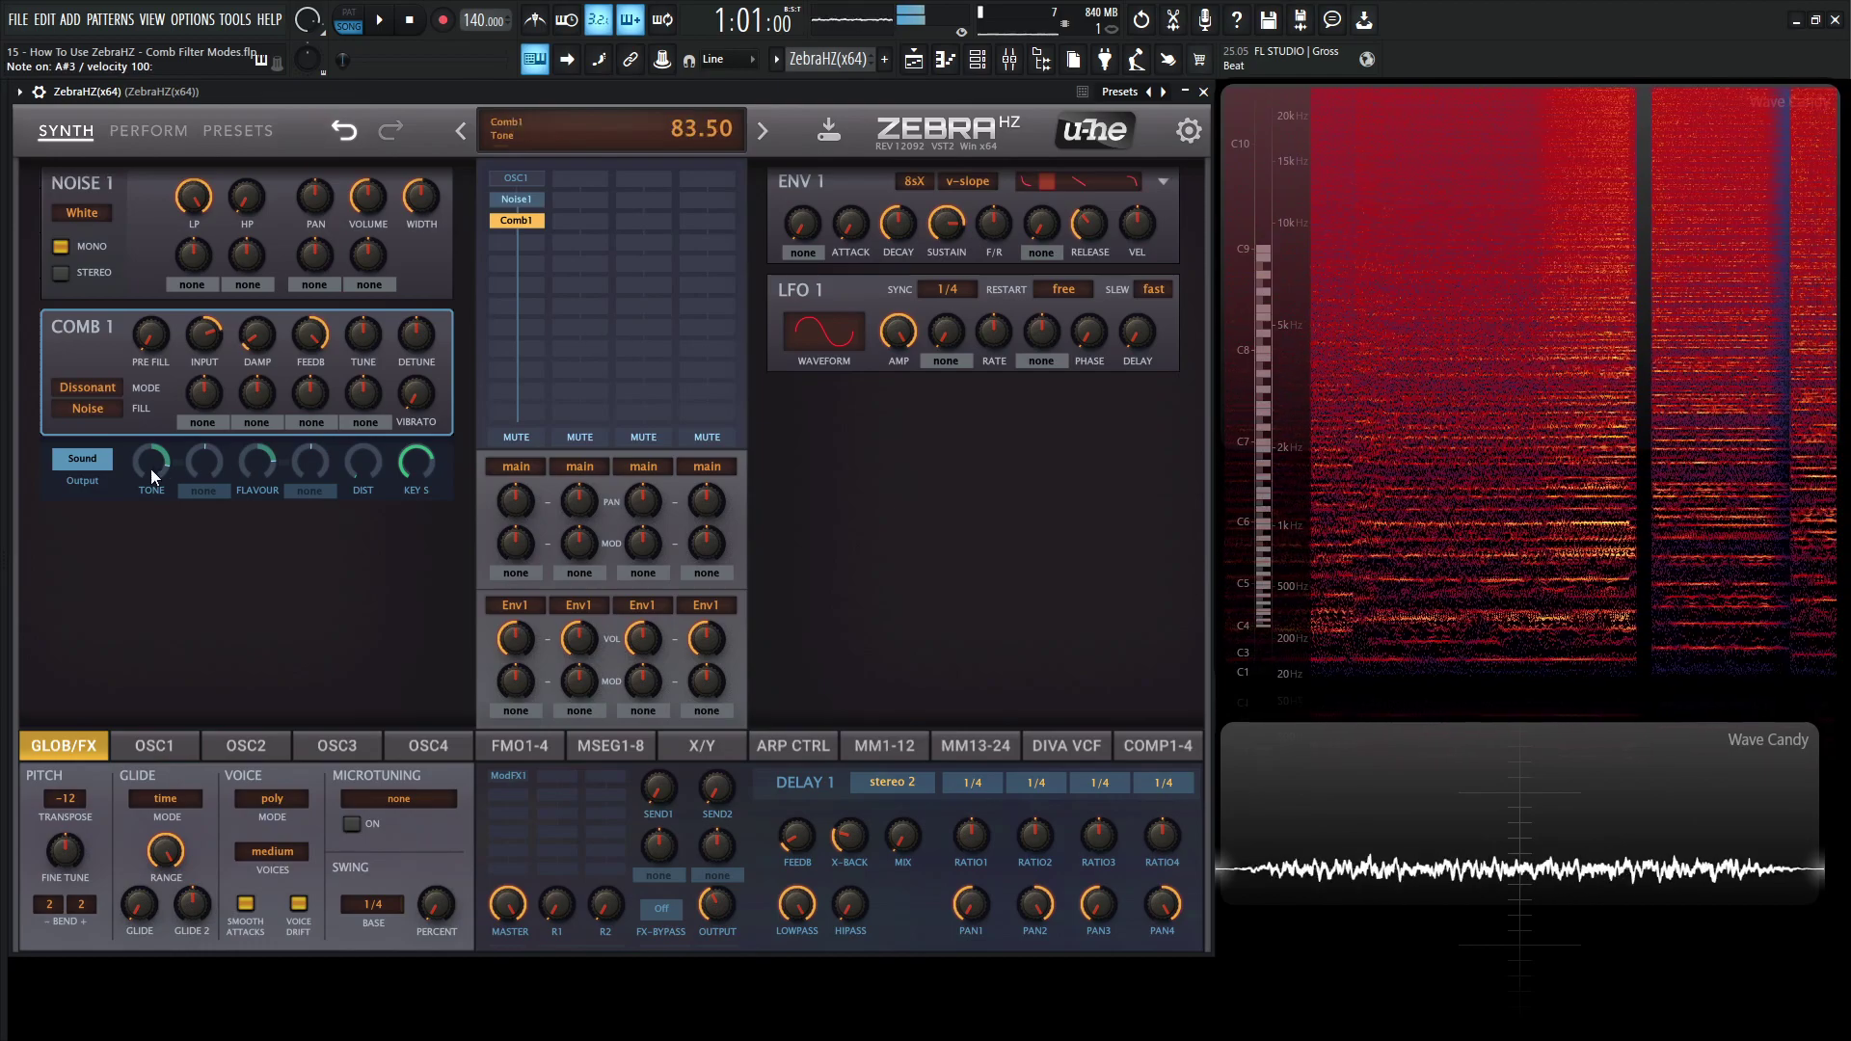
pyautogui.moveTo(152, 476); pyautogui.dragTo(257, 488)
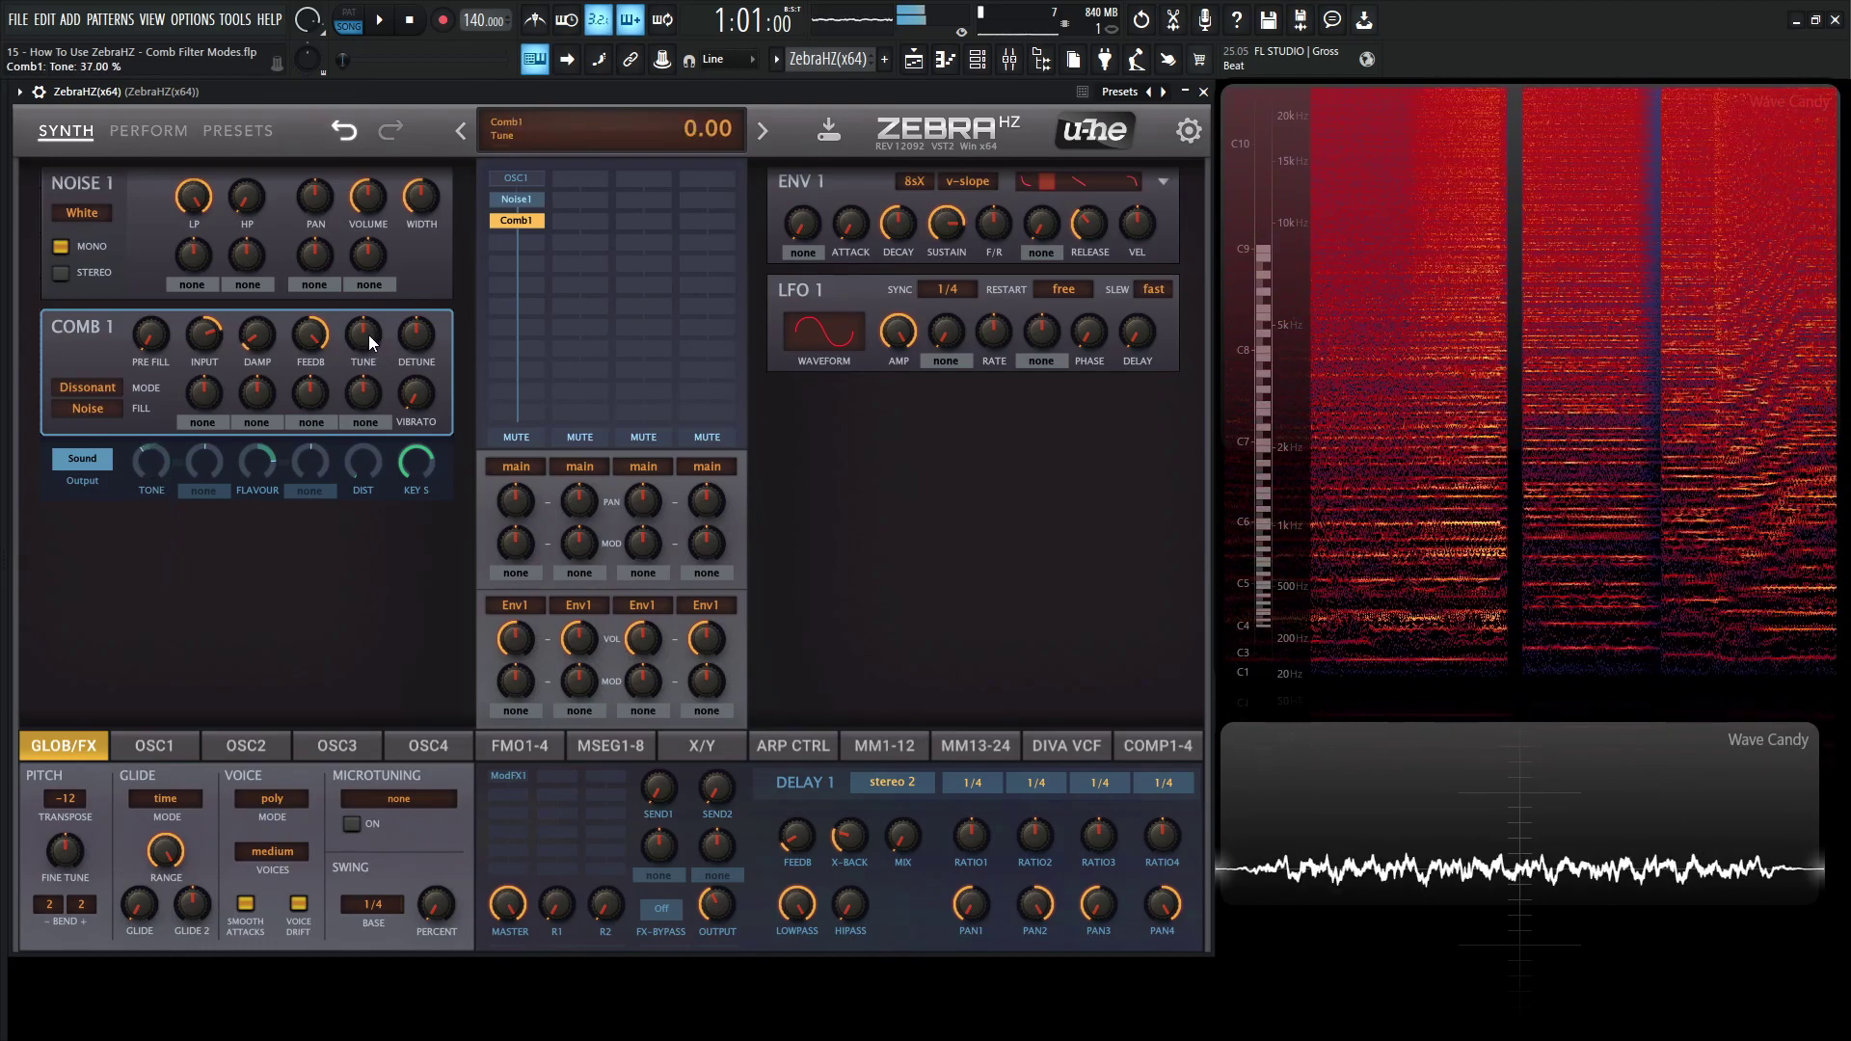
pyautogui.moveTo(369, 342); pyautogui.dragTo(370, 397)
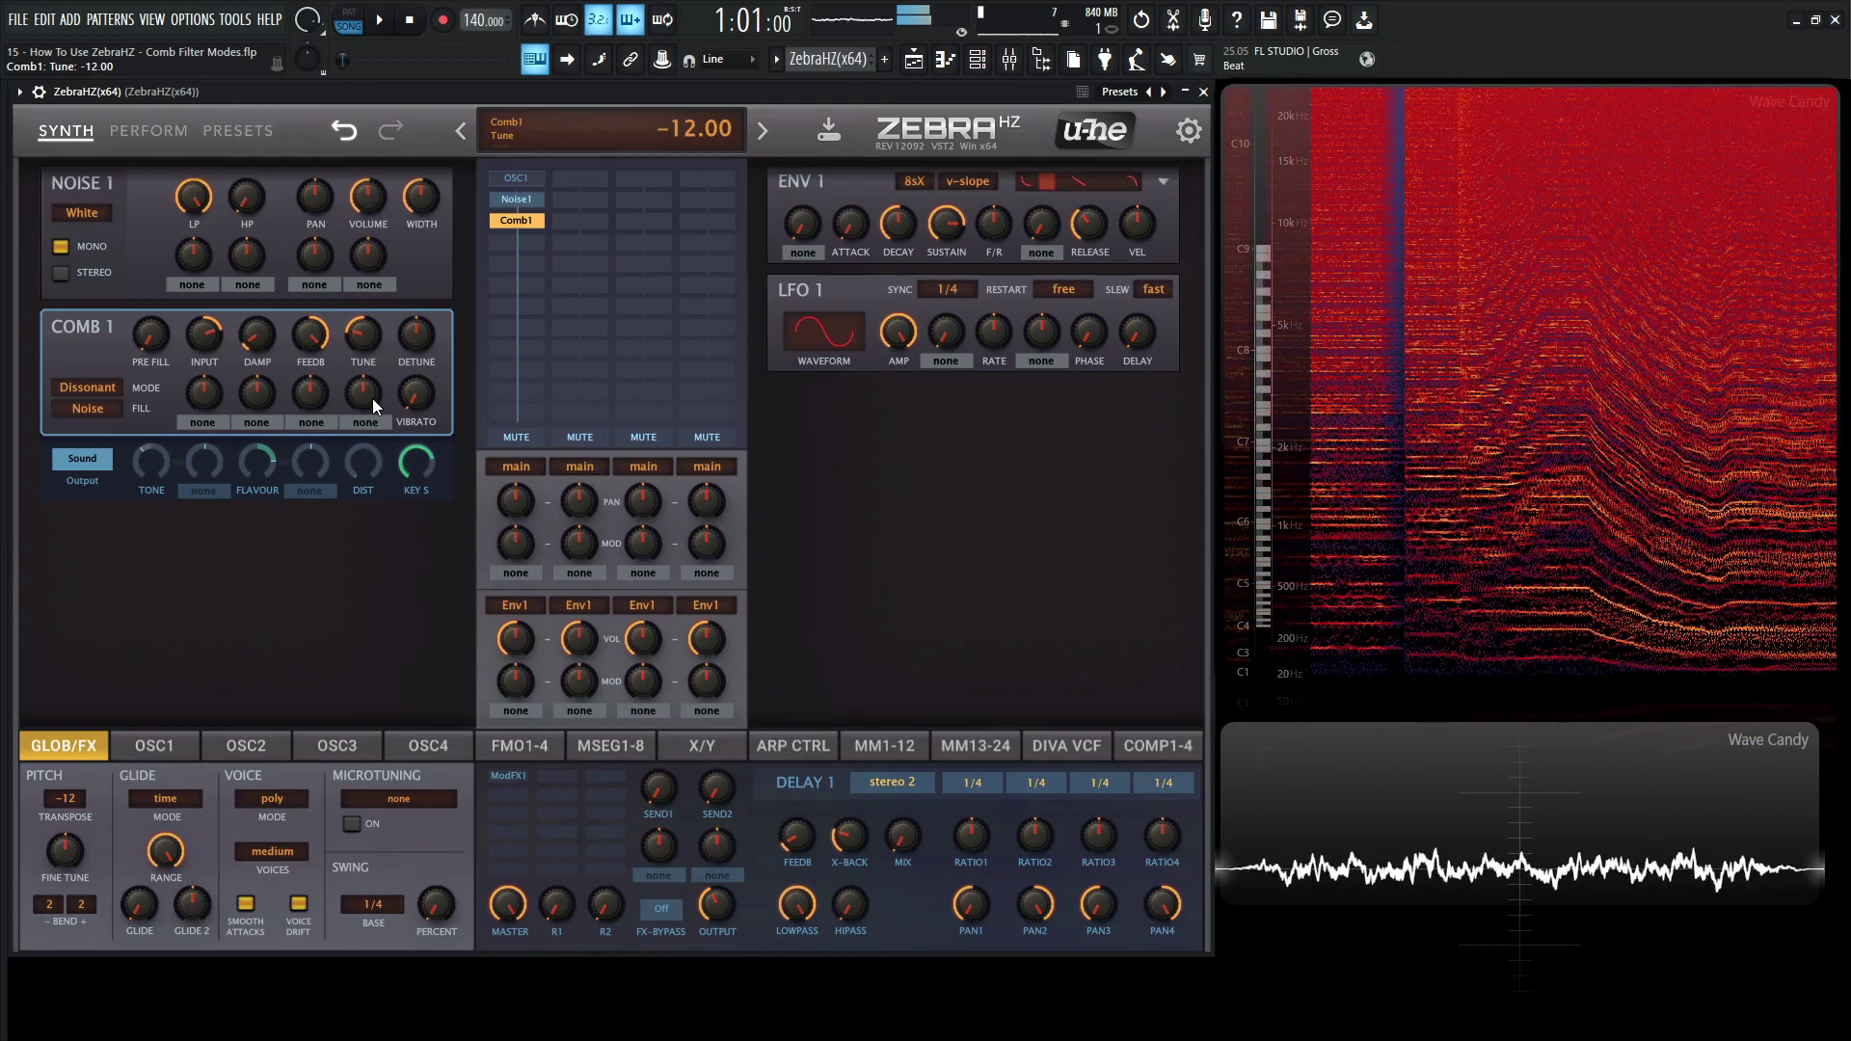
pyautogui.moveTo(373, 459); pyautogui.dragTo(370, 417)
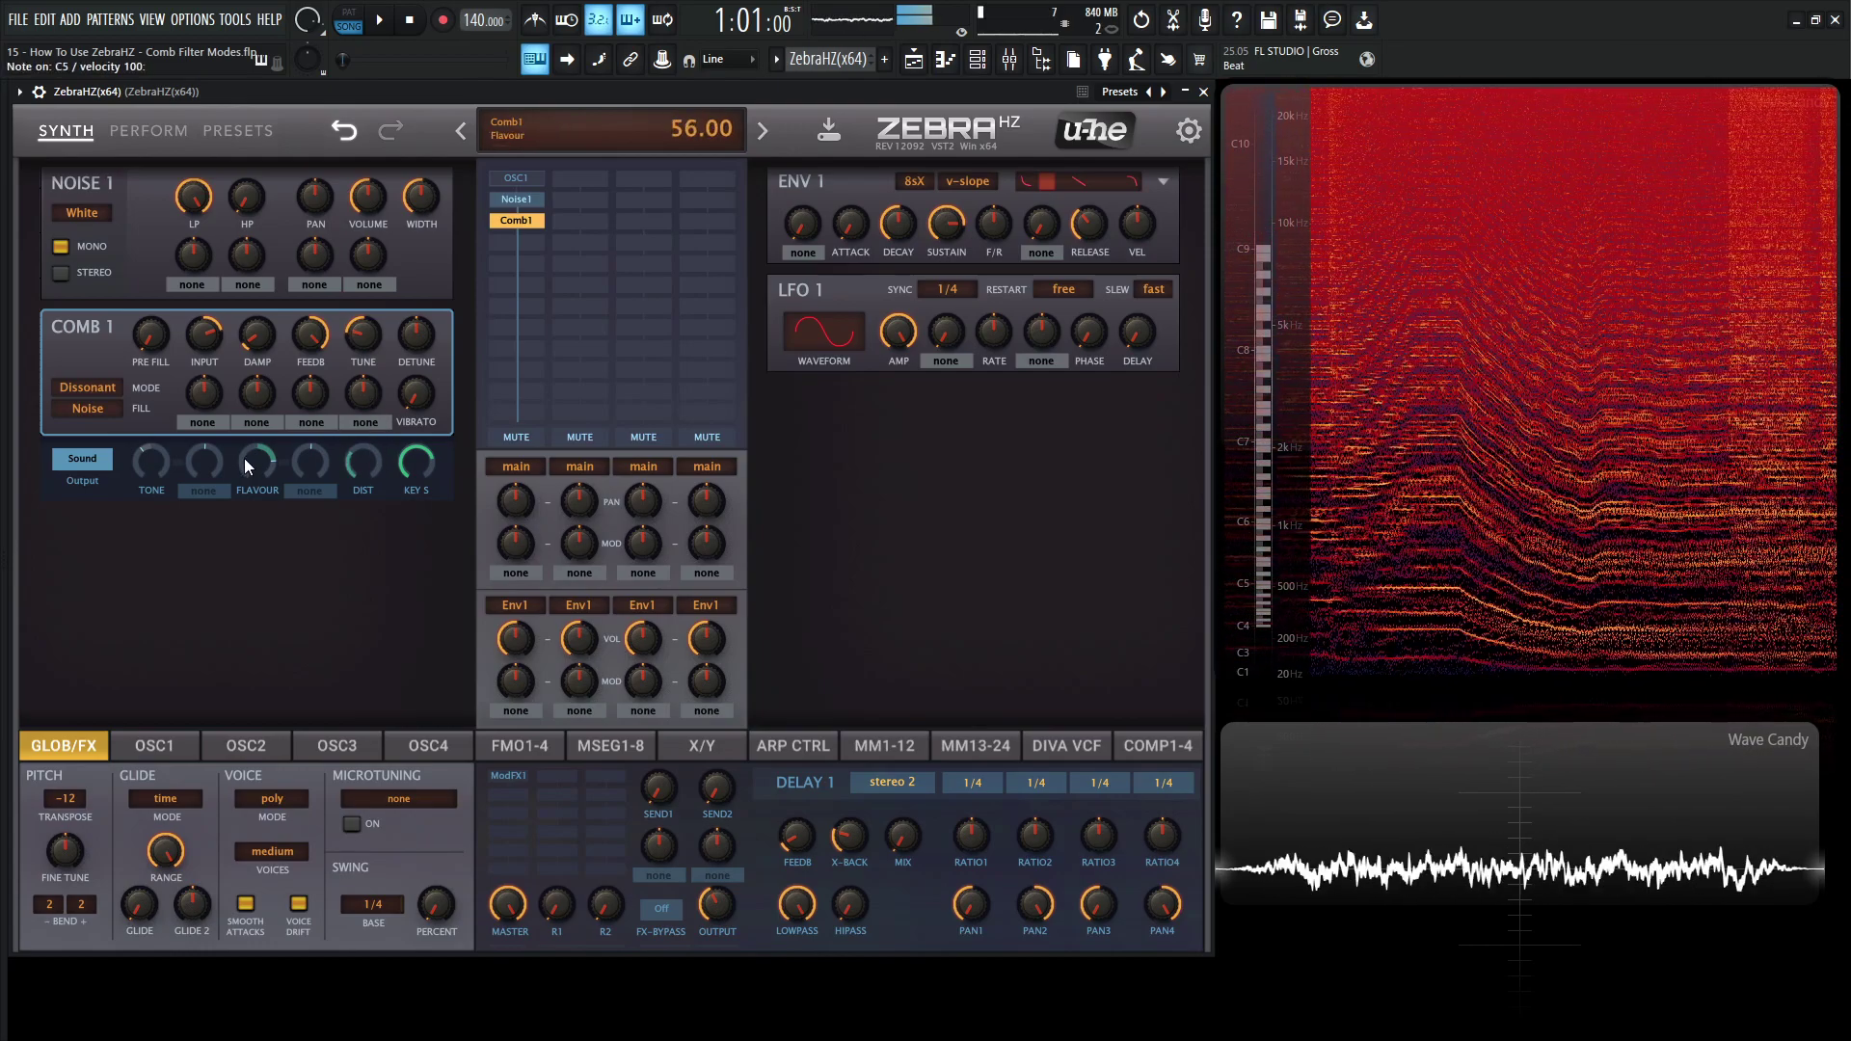
# - Add vibrato, sweep Flavour into negatives, brighten tone to 68, max feedback, and set Flavour to 84
pyautogui.moveTo(264, 468); pyautogui.dragTo(270, 524)
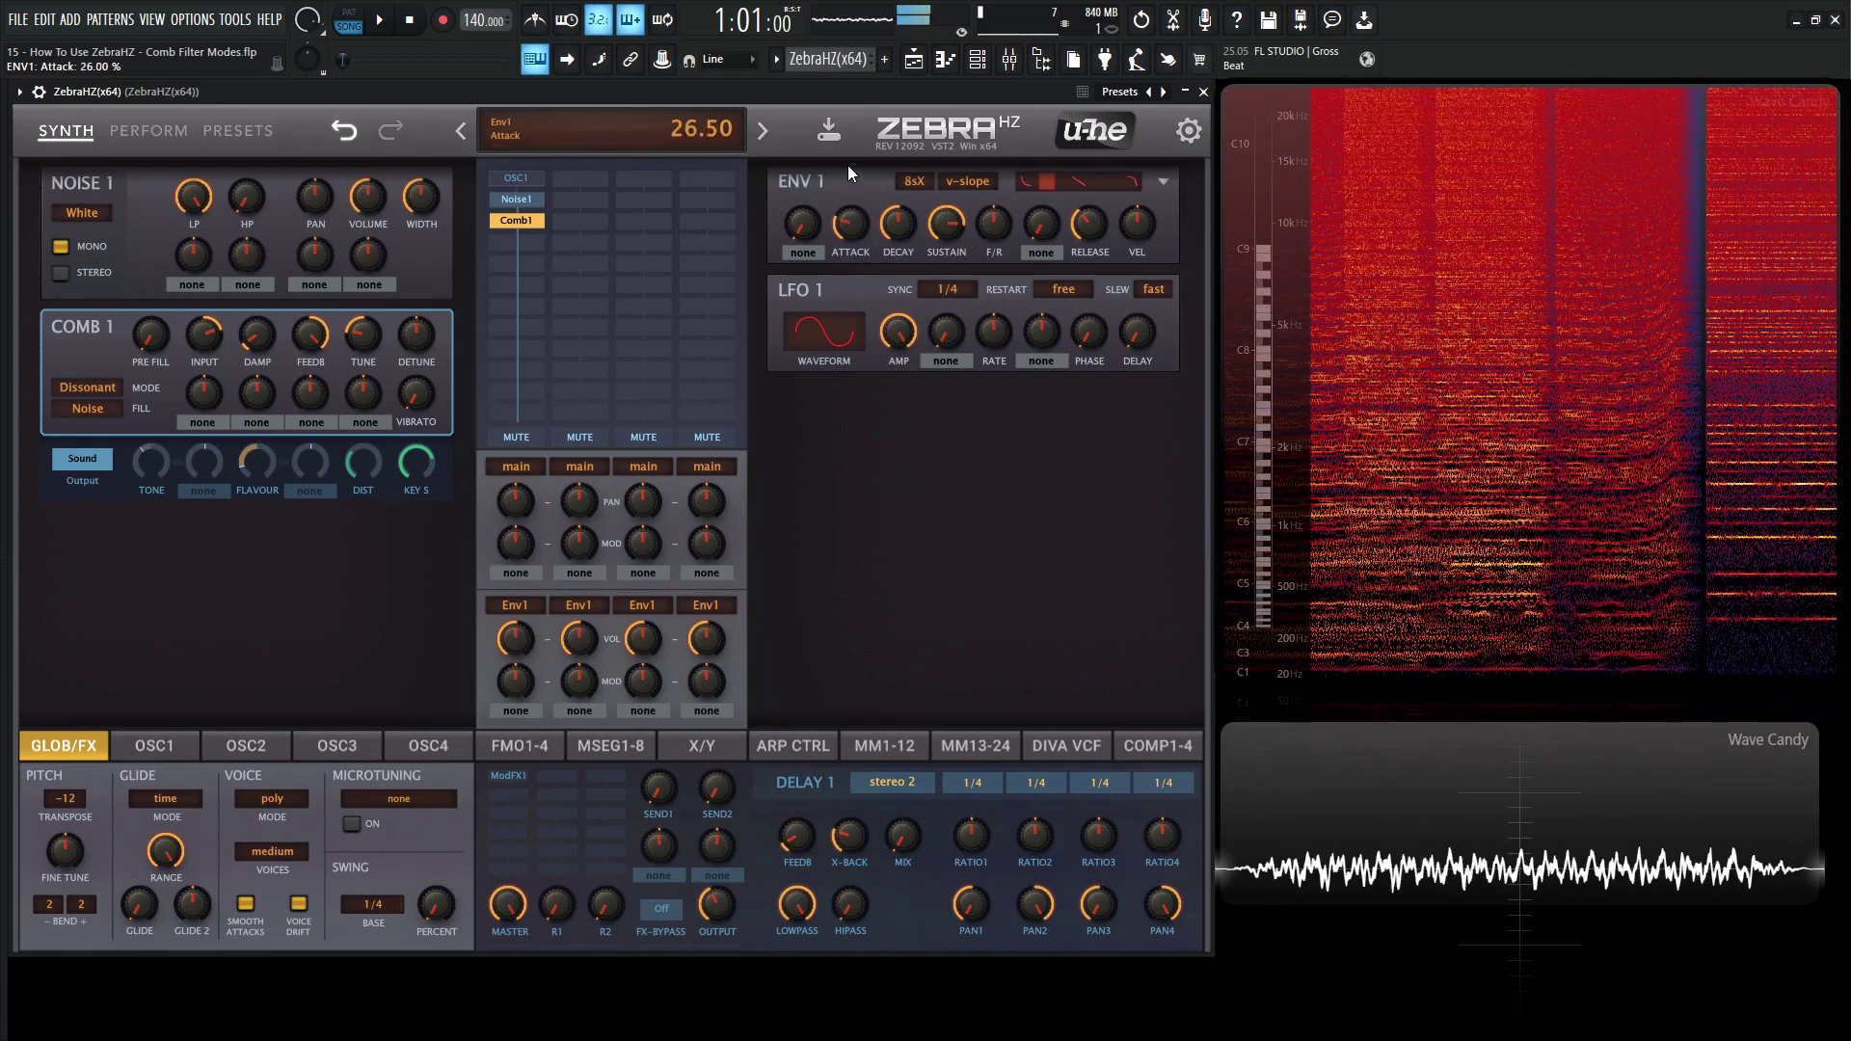
pyautogui.moveTo(422, 397); pyautogui.dragTo(413, 344)
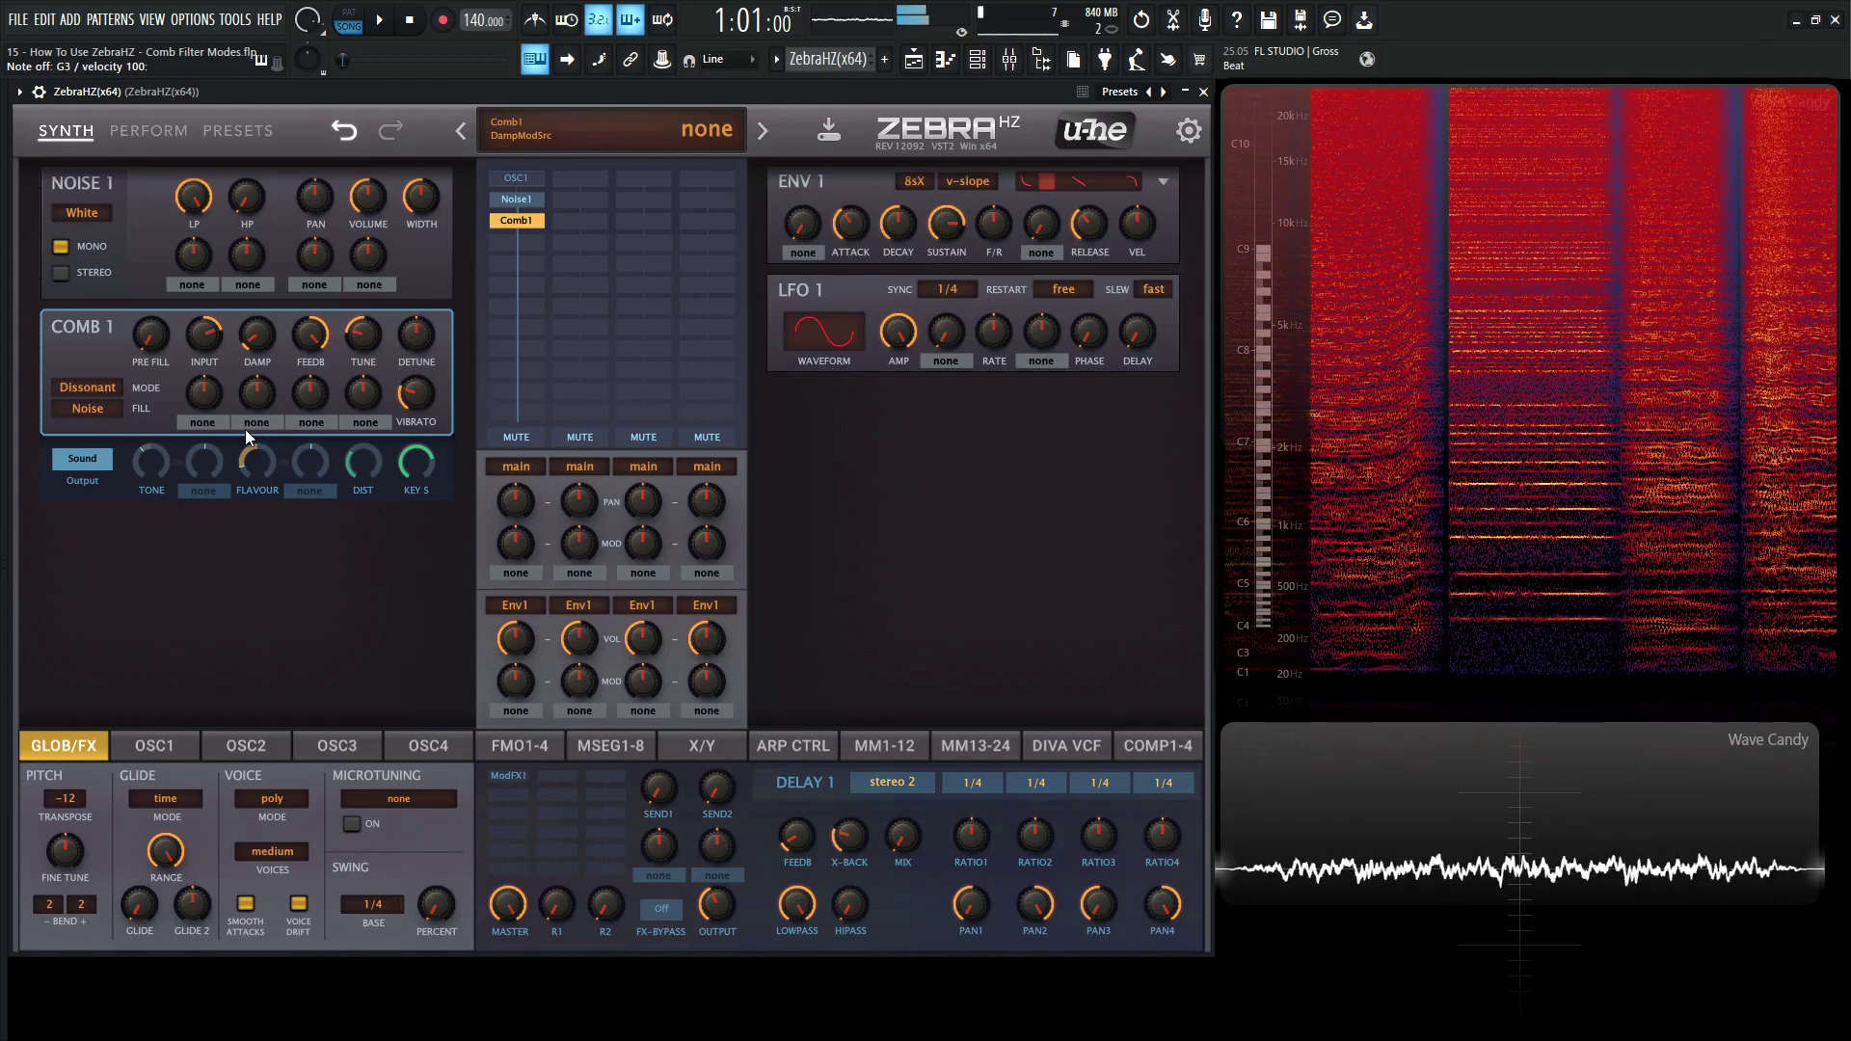
pyautogui.moveTo(258, 467); pyautogui.dragTo(274, 385)
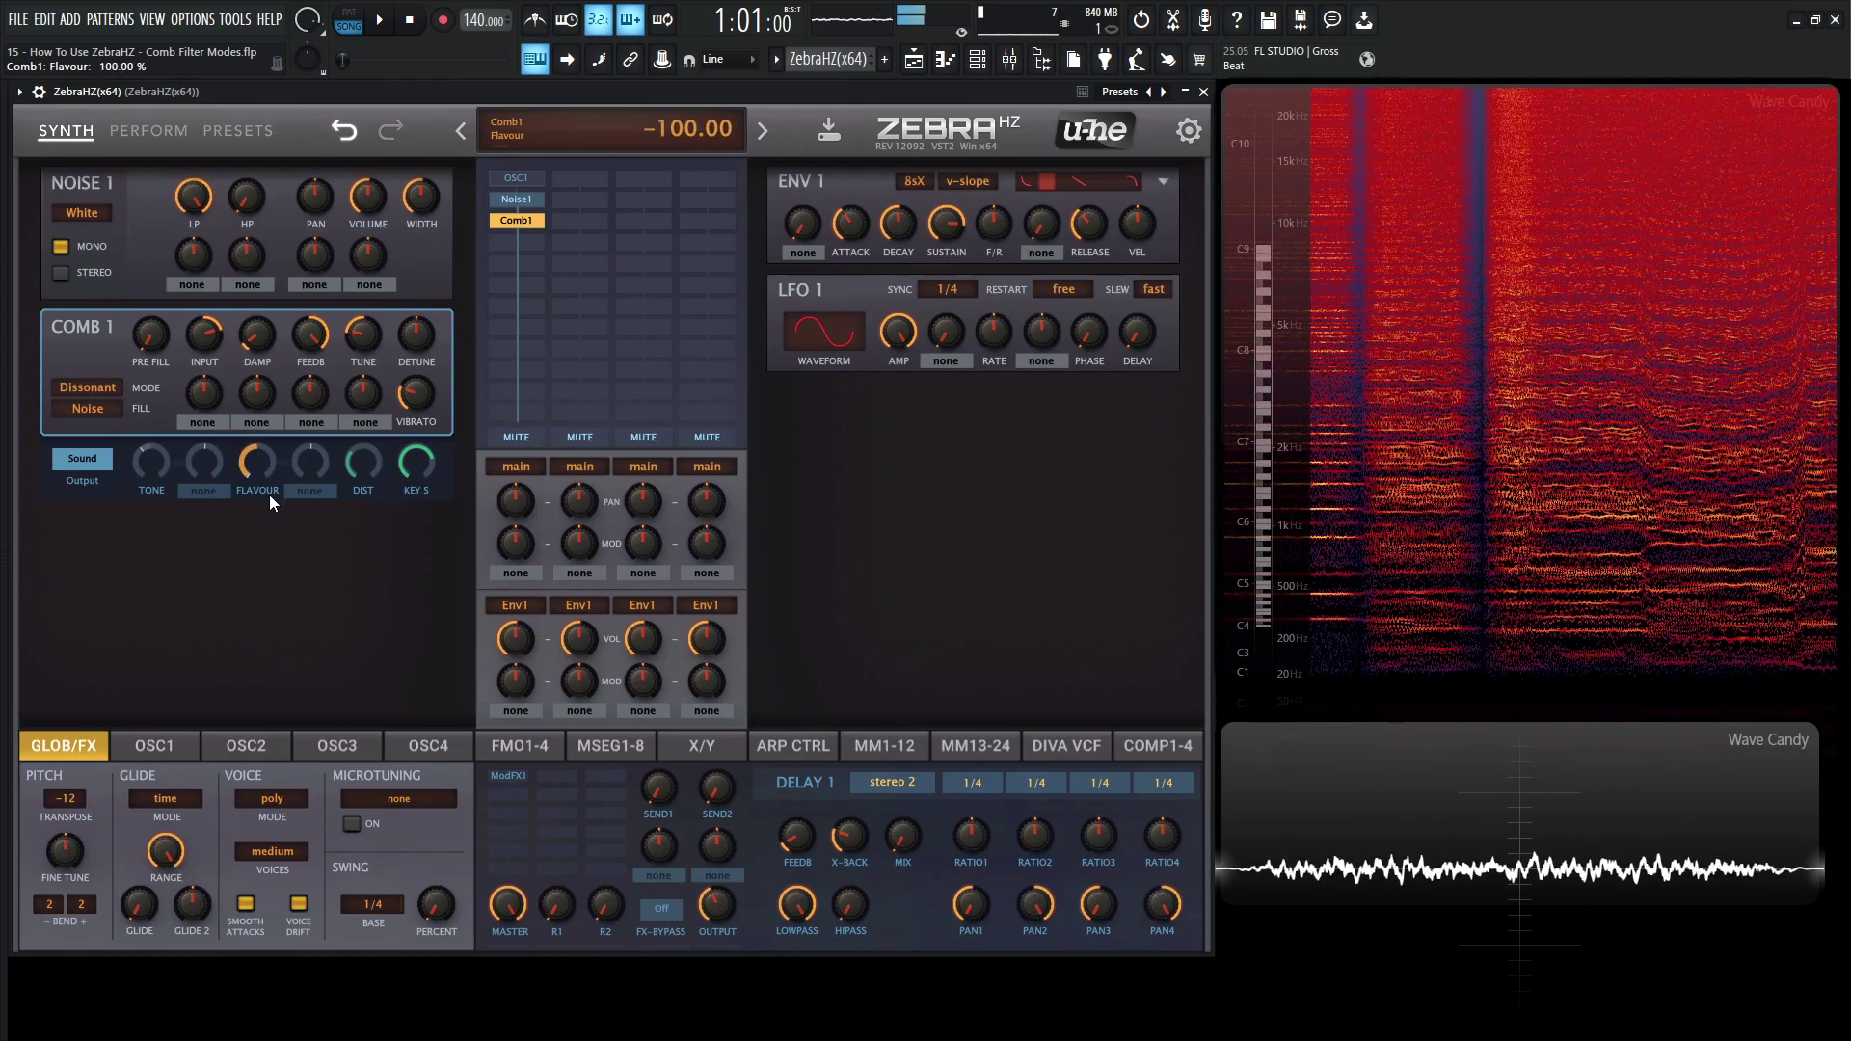
pyautogui.moveTo(269, 455); pyautogui.dragTo(262, 459)
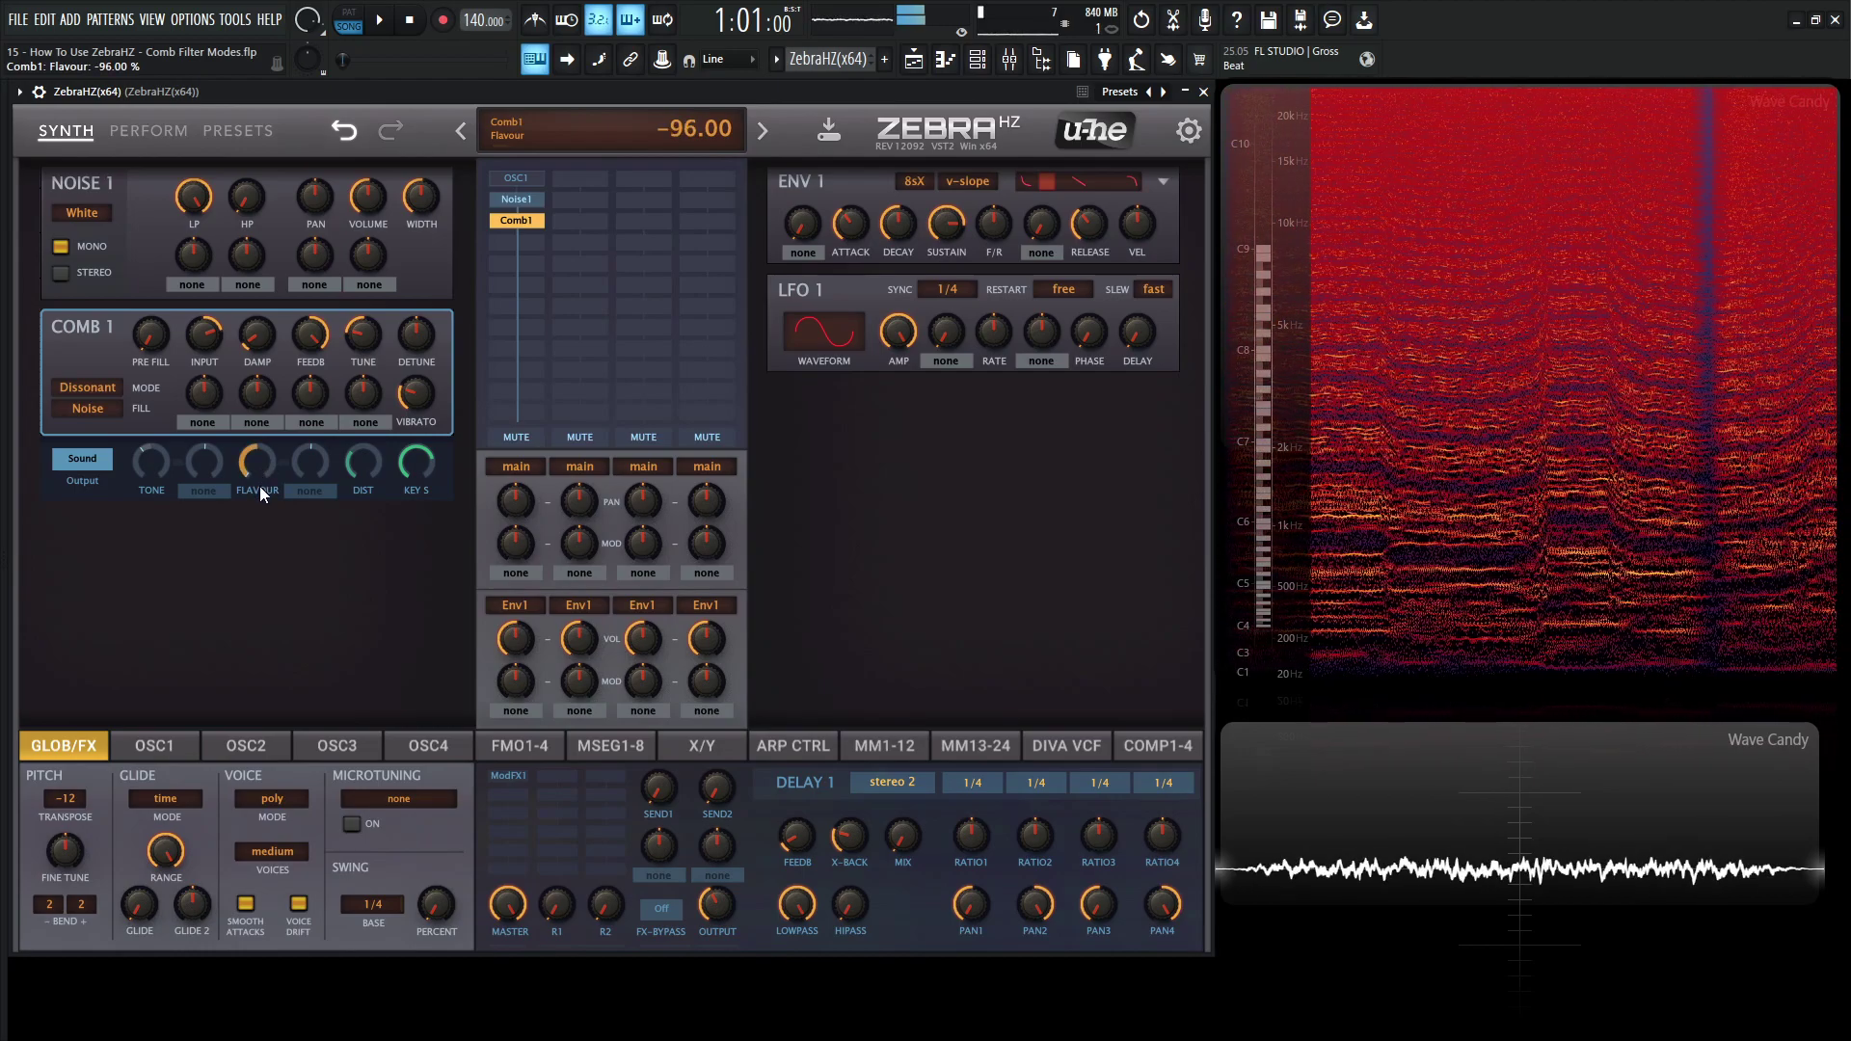
pyautogui.moveTo(262, 474); pyautogui.dragTo(266, 470)
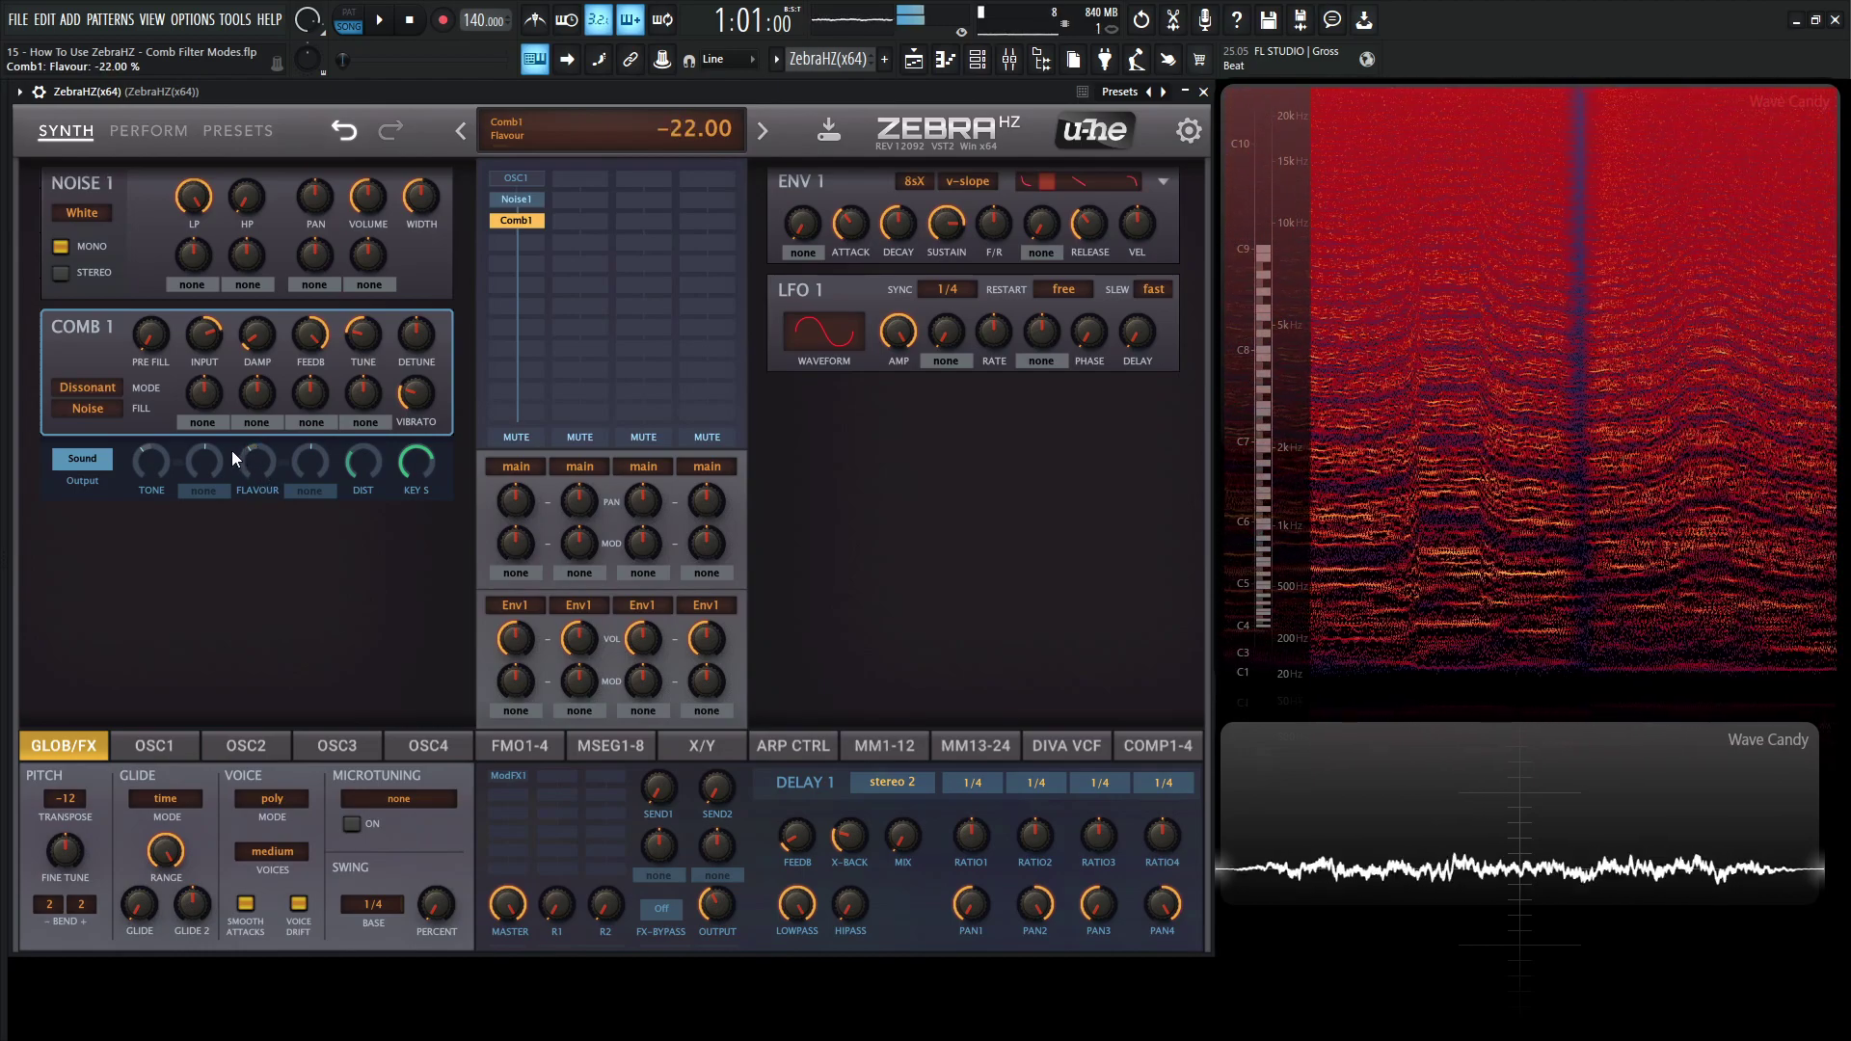
pyautogui.moveTo(155, 466); pyautogui.dragTo(307, 303)
pyautogui.moveTo(257, 445); pyautogui.dragTo(272, 401)
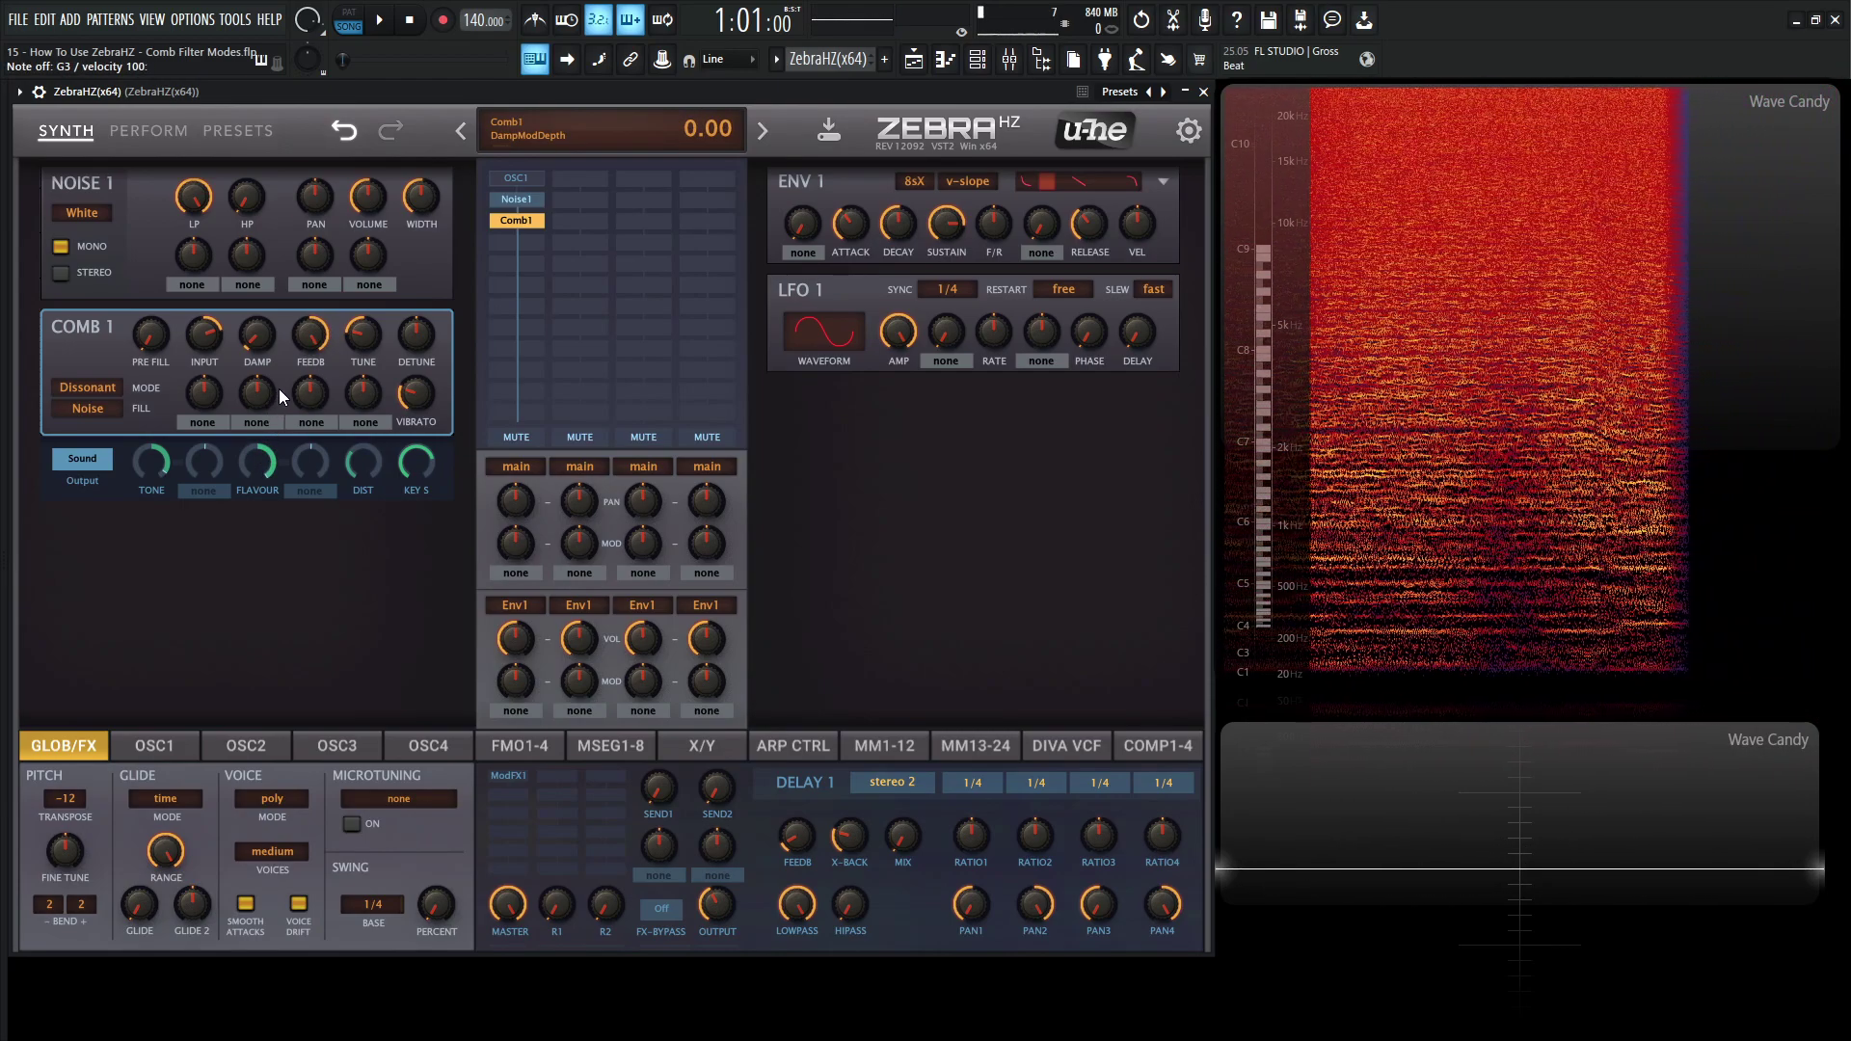
# - Load a blank init patch and add a Noise1 module below OSC1
pyautogui.click(588, 131)
pyautogui.click(620, 140)
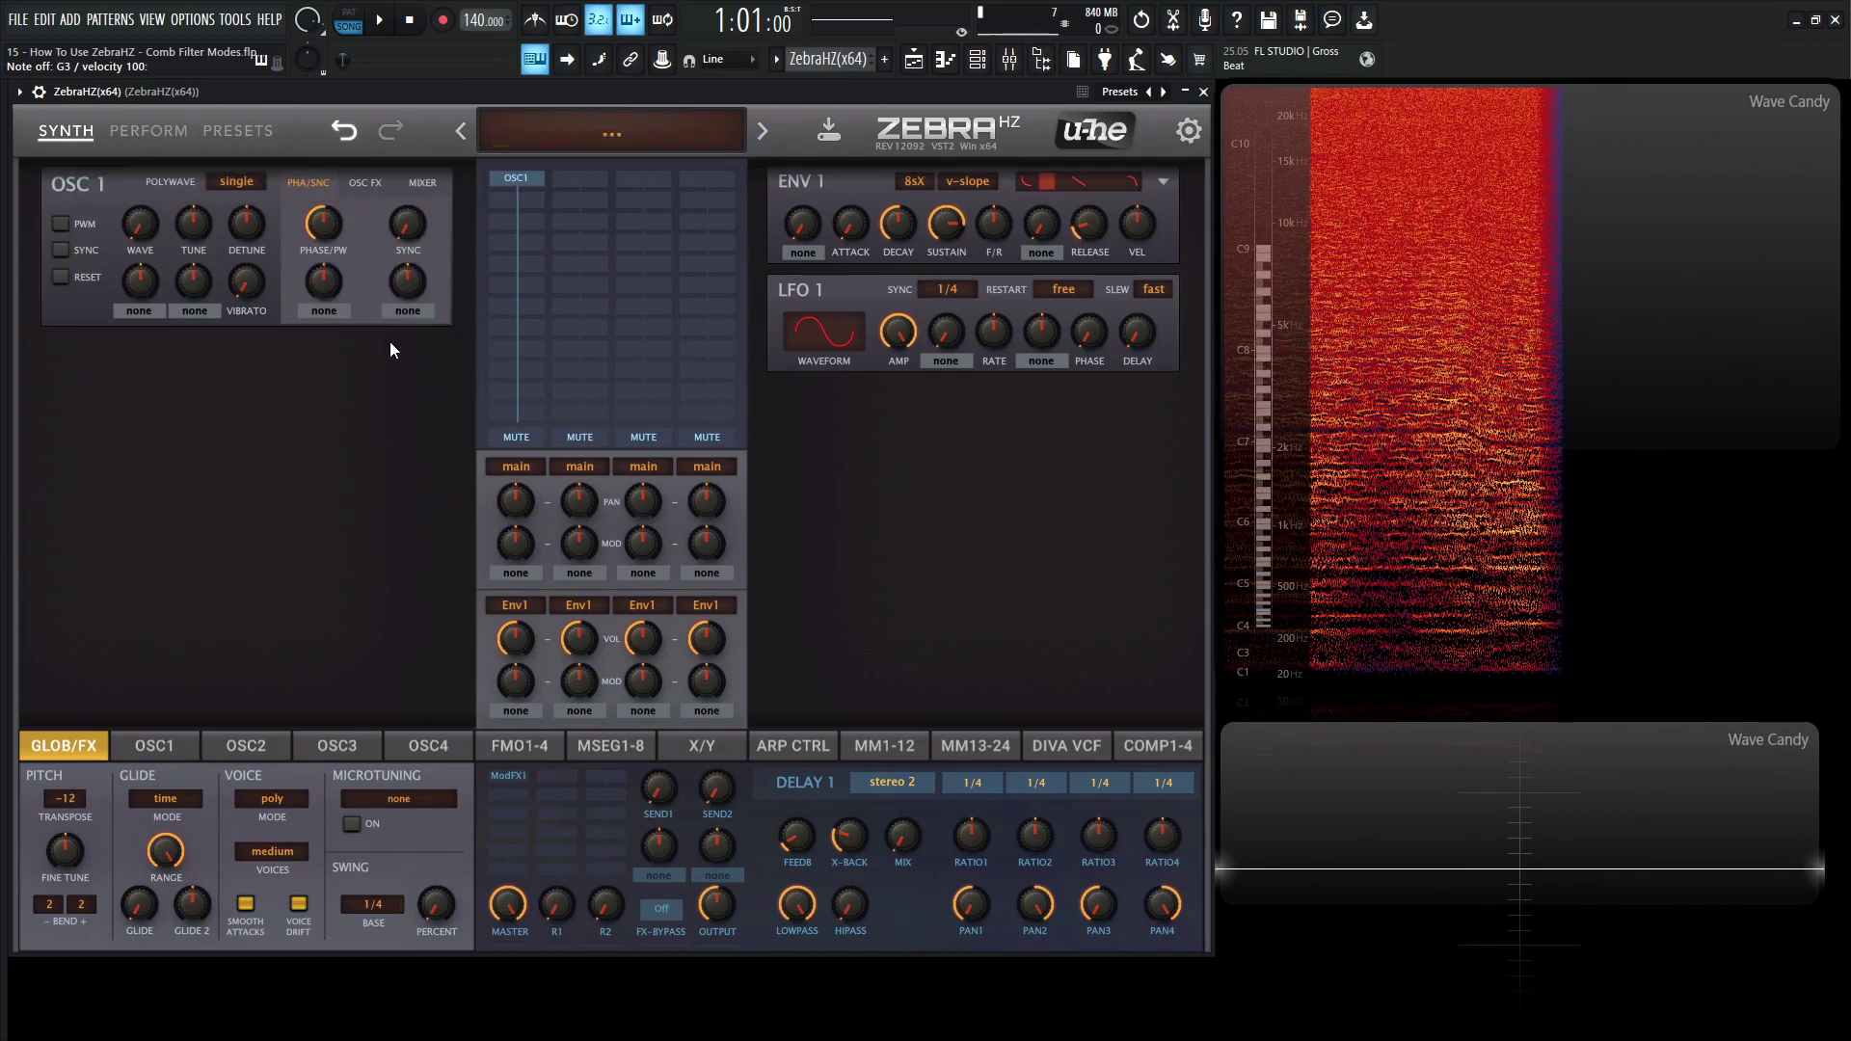
pyautogui.click(535, 187)
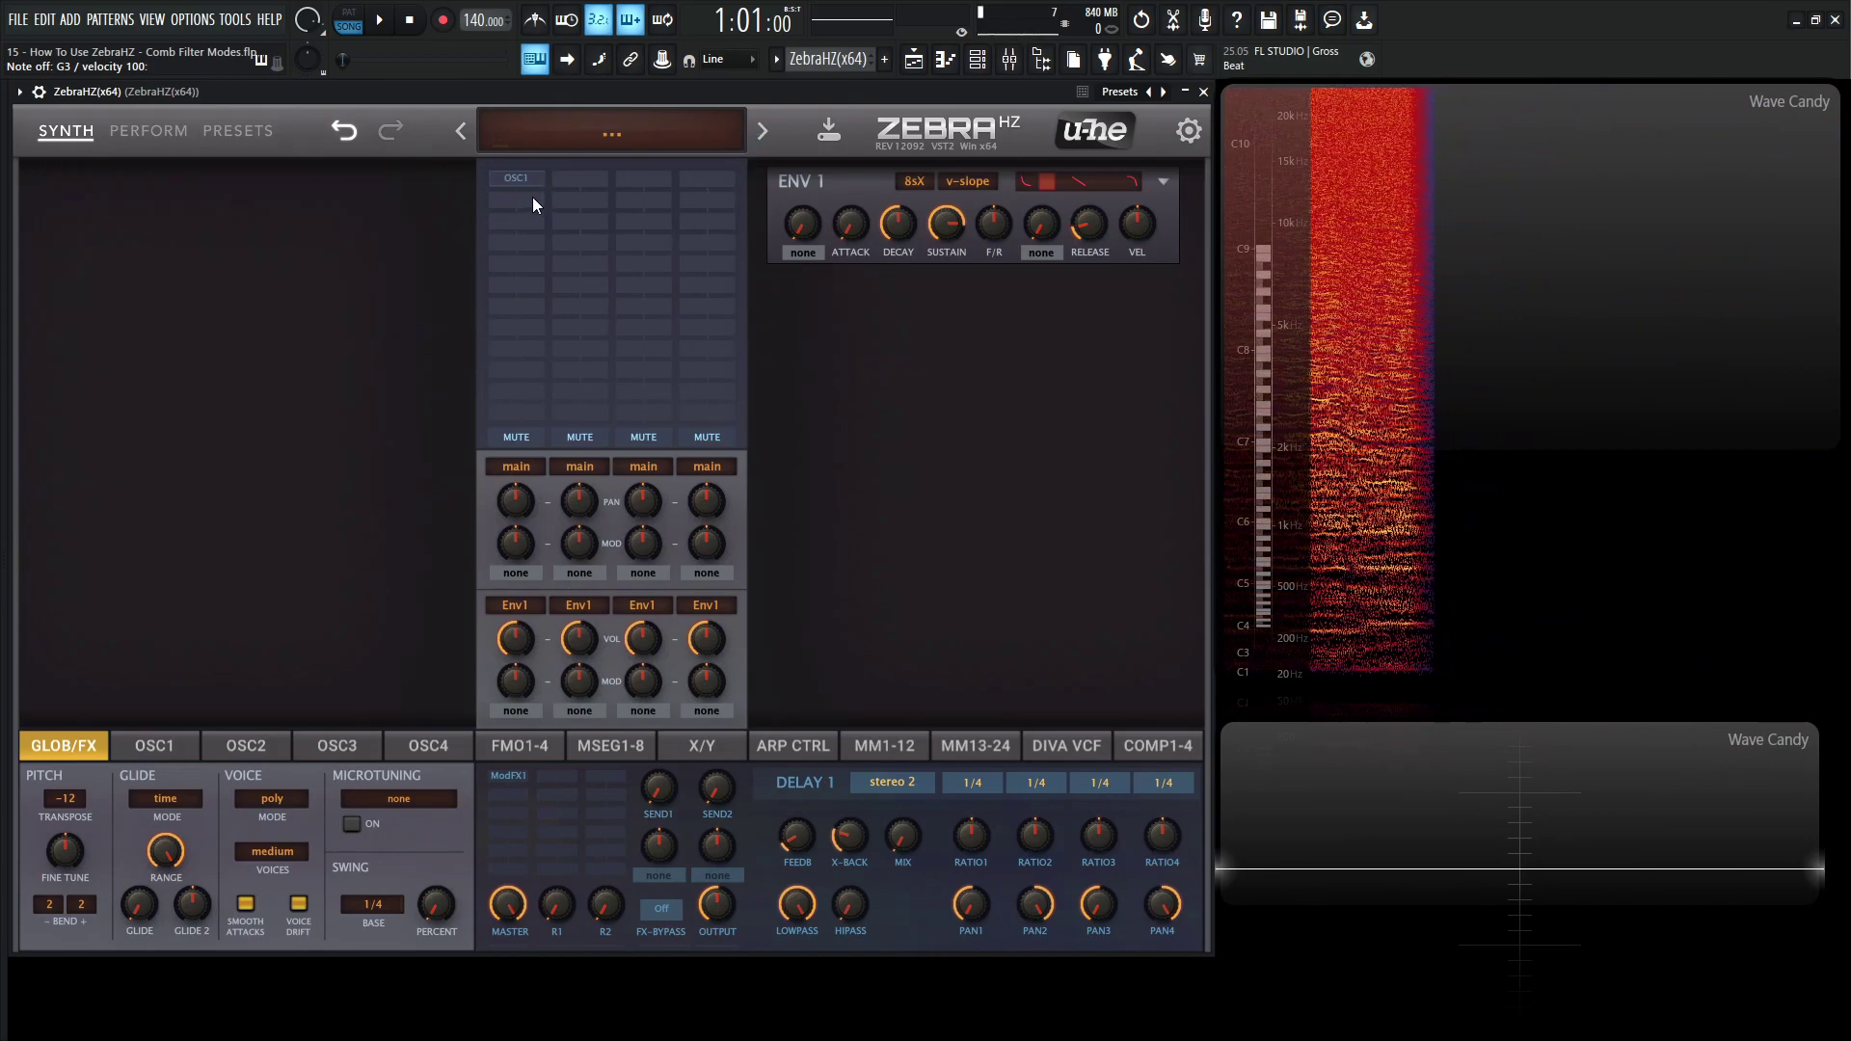
pyautogui.click(532, 197)
pyautogui.click(600, 241)
# - Add Comb1 after the noise in Cluster mode with its input raised to about 58
pyautogui.click(535, 222)
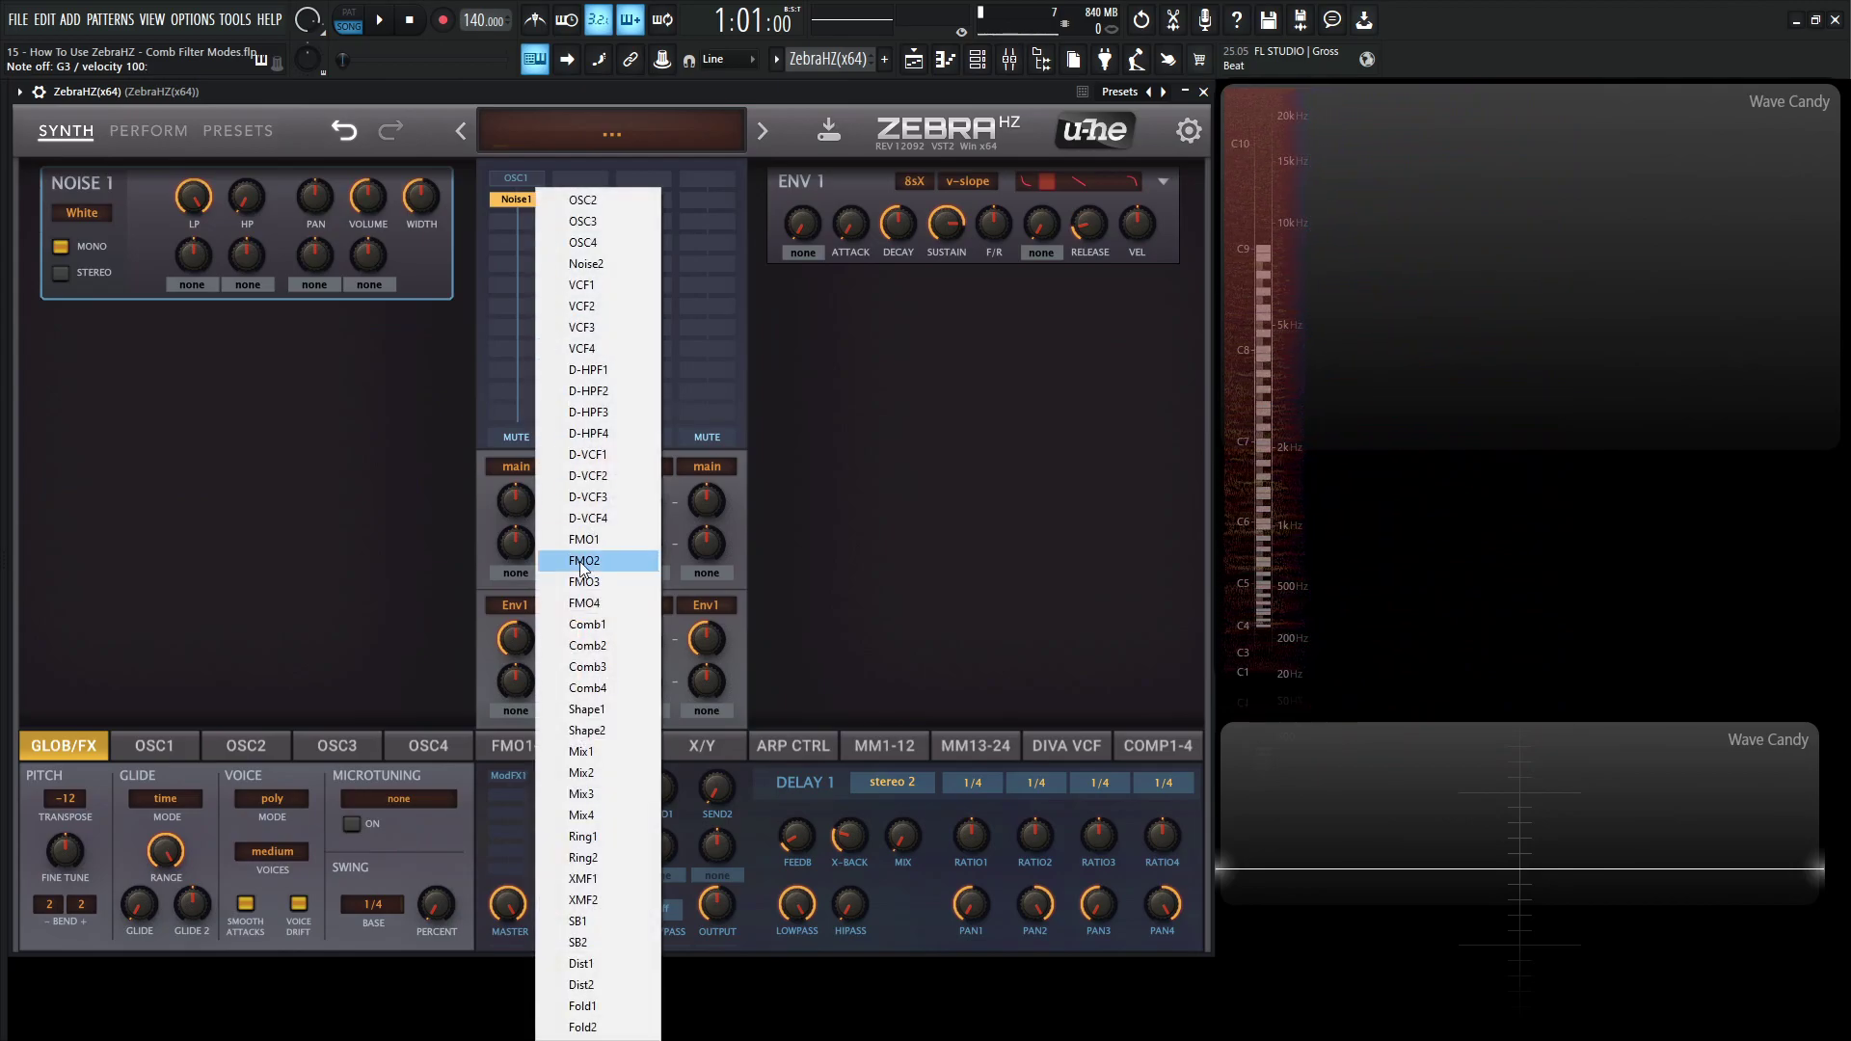
pyautogui.click(610, 625)
pyautogui.click(106, 387)
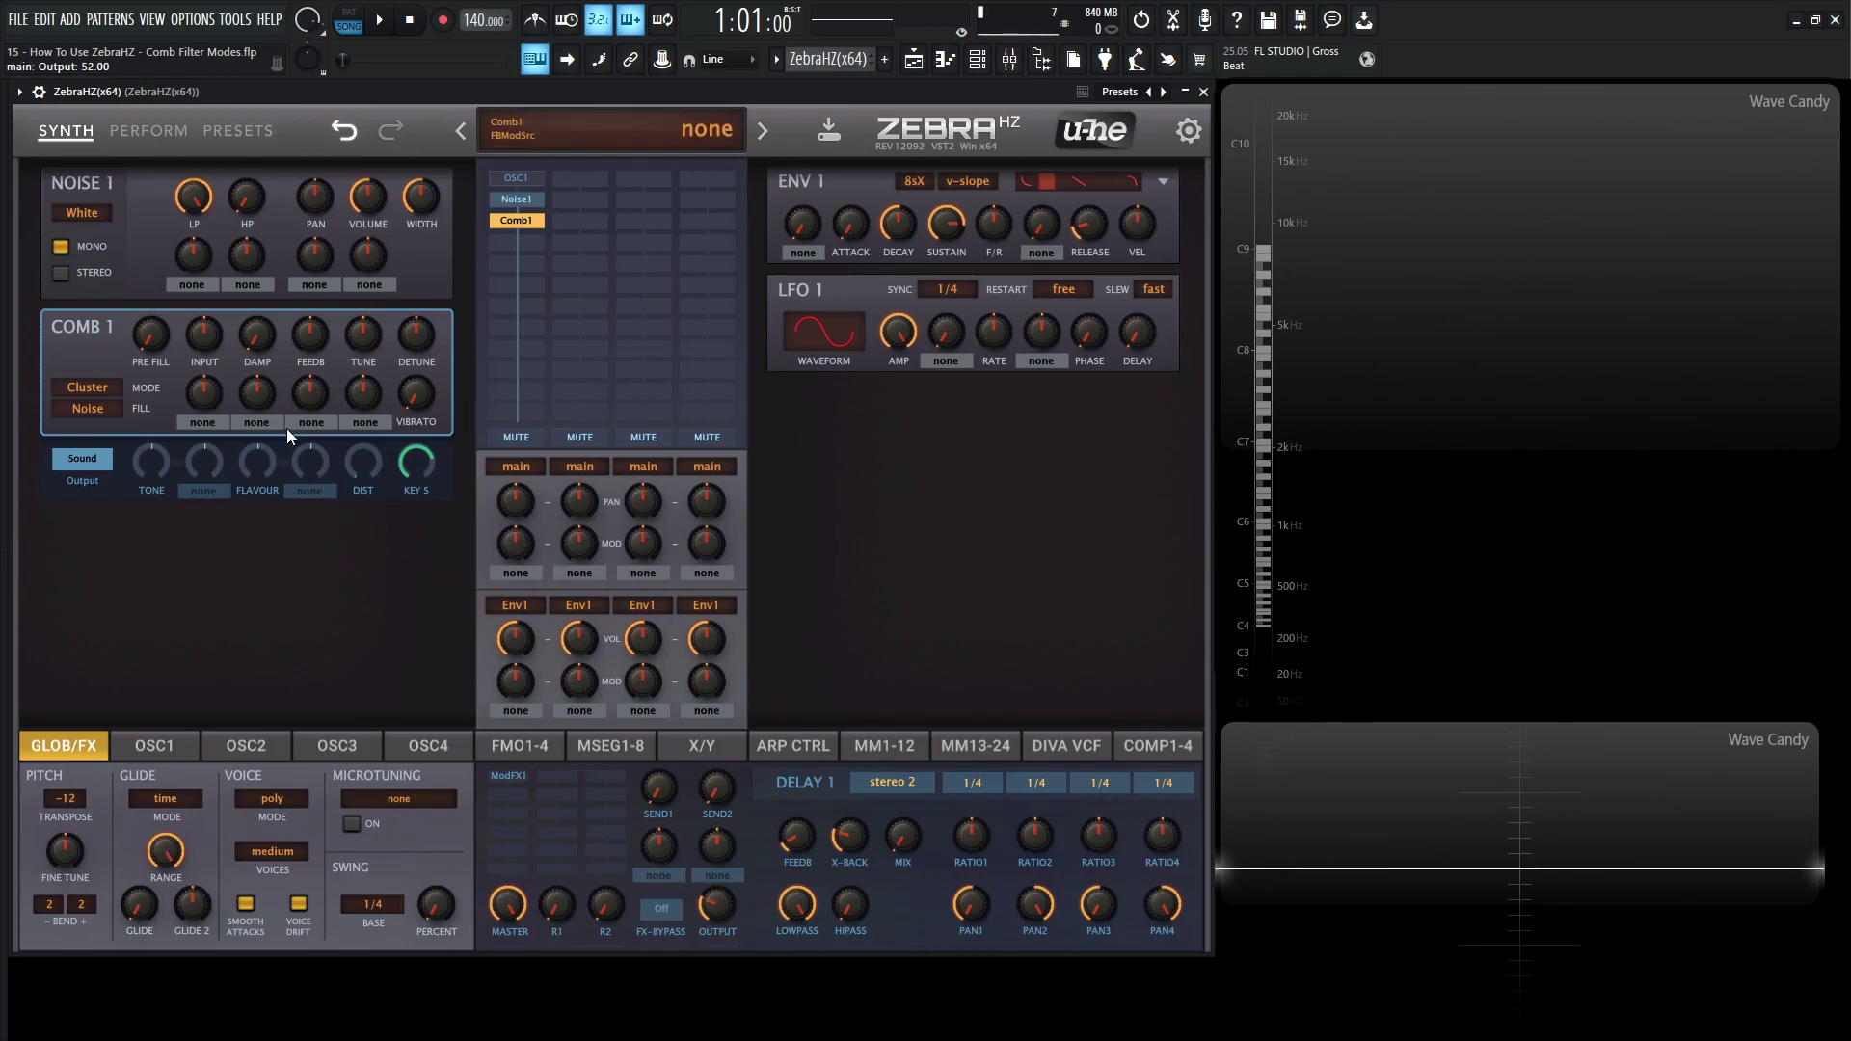
pyautogui.moveTo(209, 347); pyautogui.dragTo(215, 338)
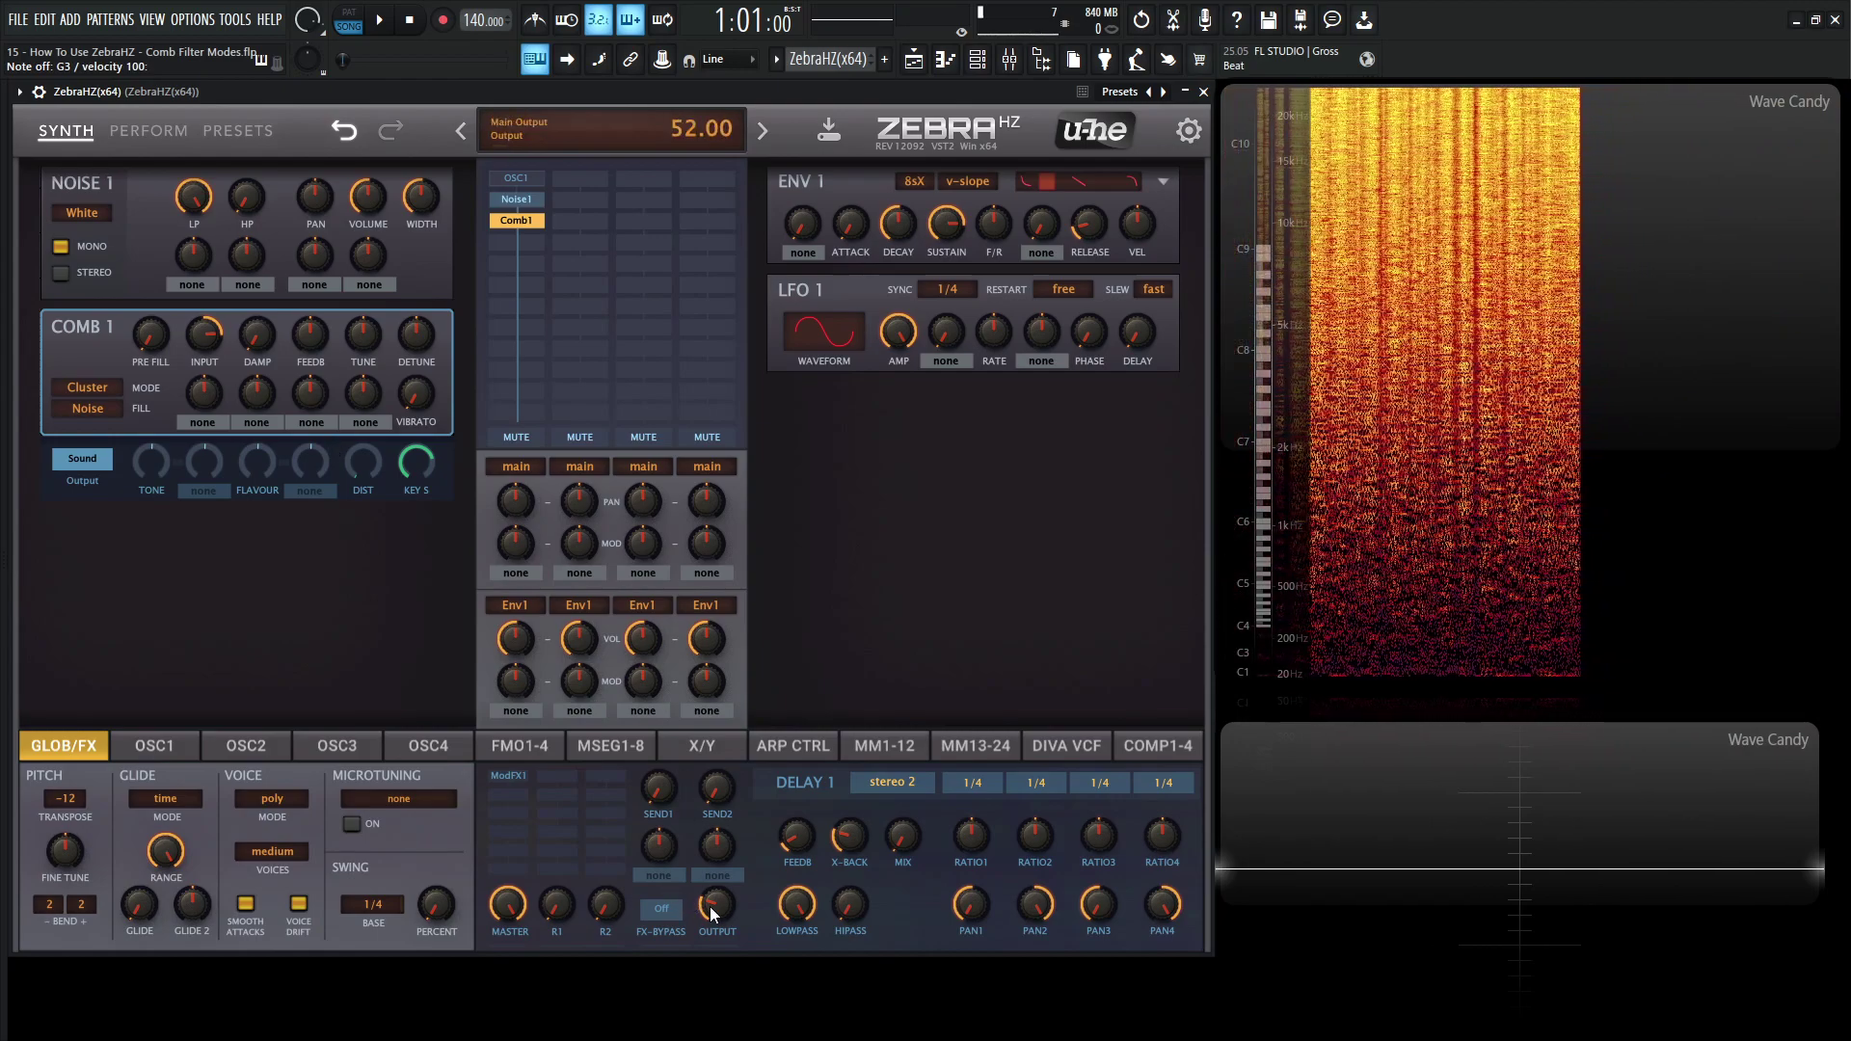
pyautogui.scroll(10, 714, 908)
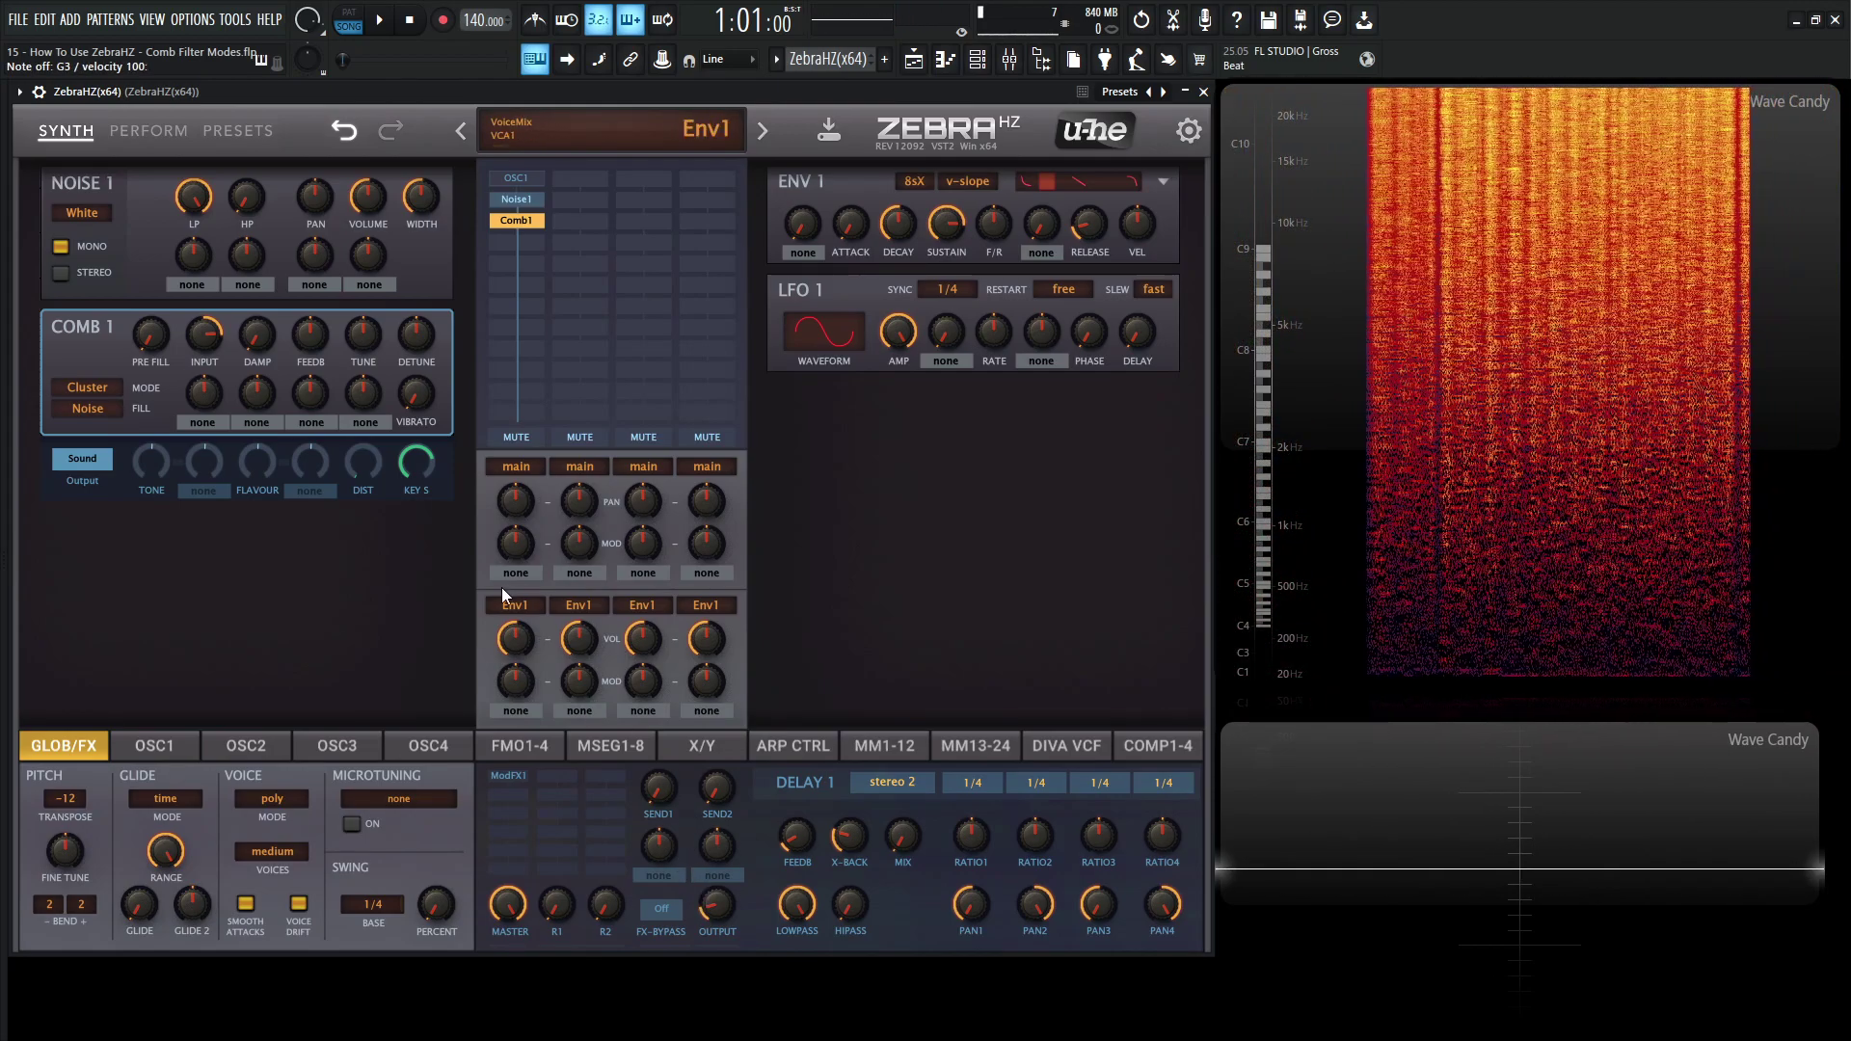
# - Put Comb1 in Blown mode, raise feedback to 18 and set damping to 32.5
pyautogui.click(94, 387)
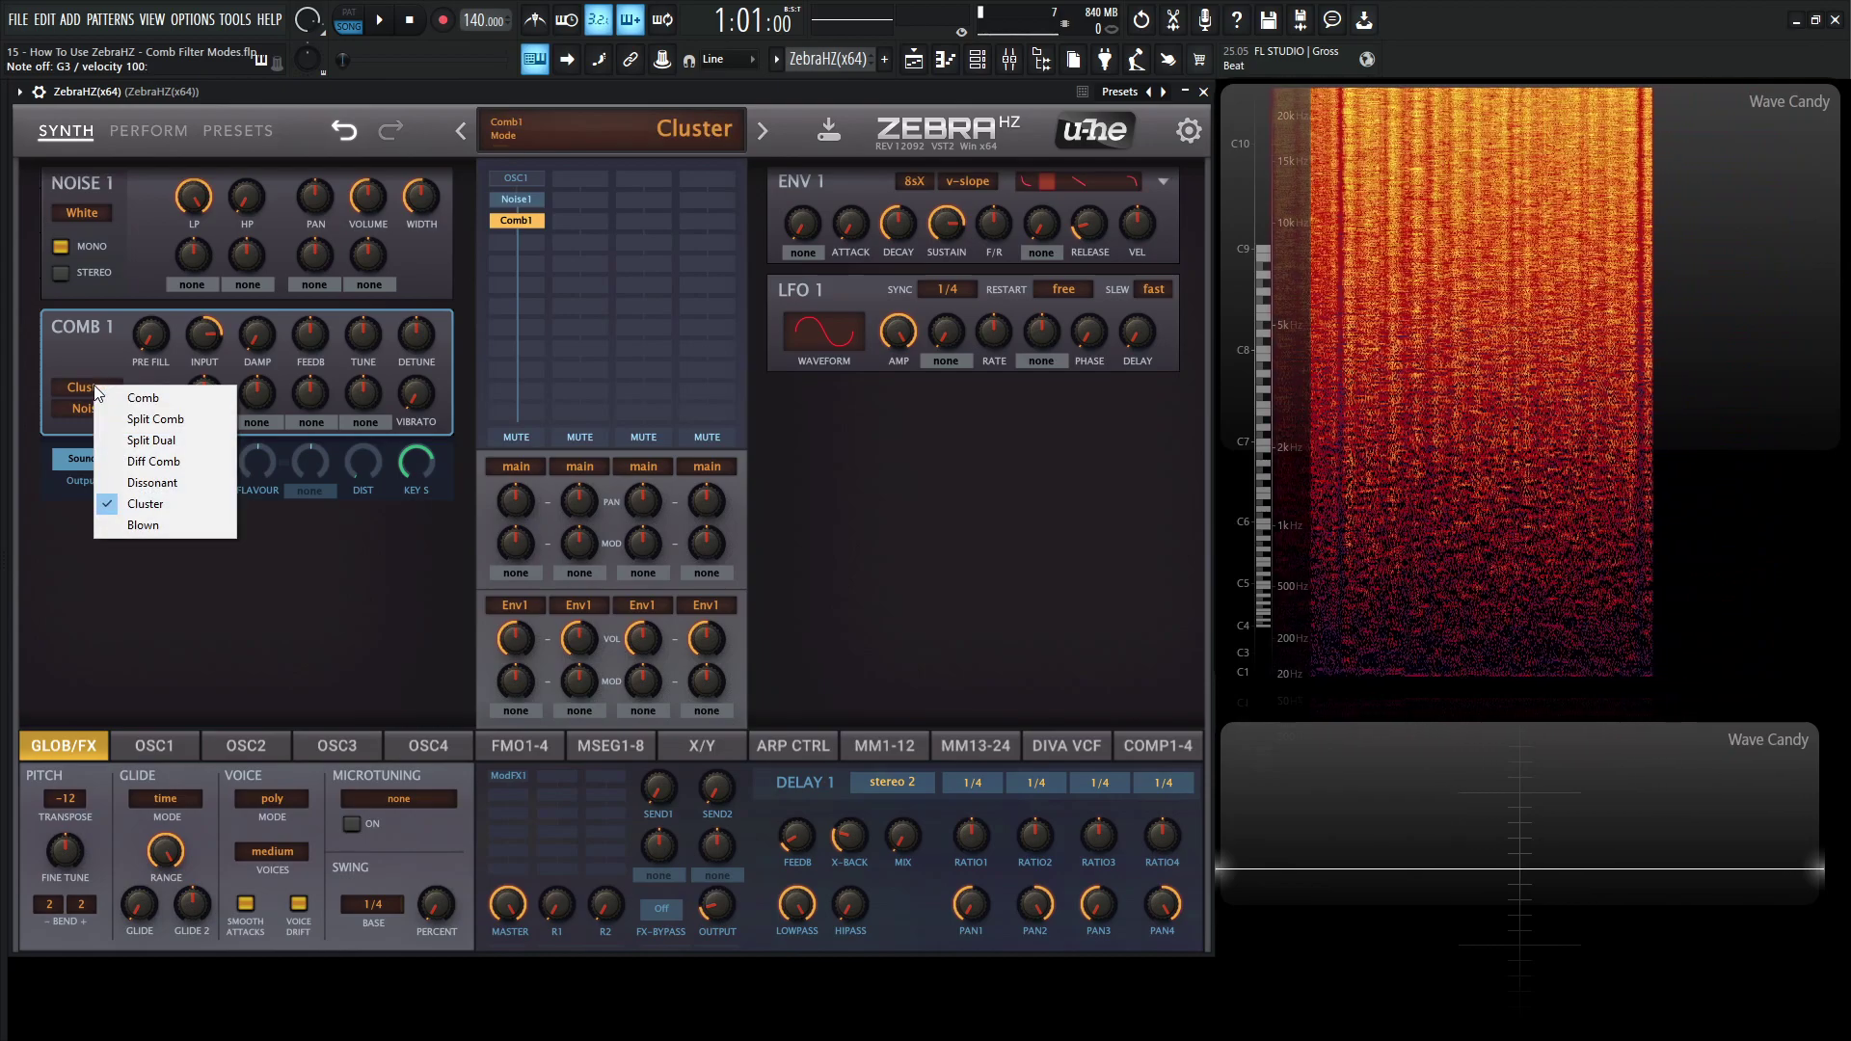
pyautogui.click(168, 524)
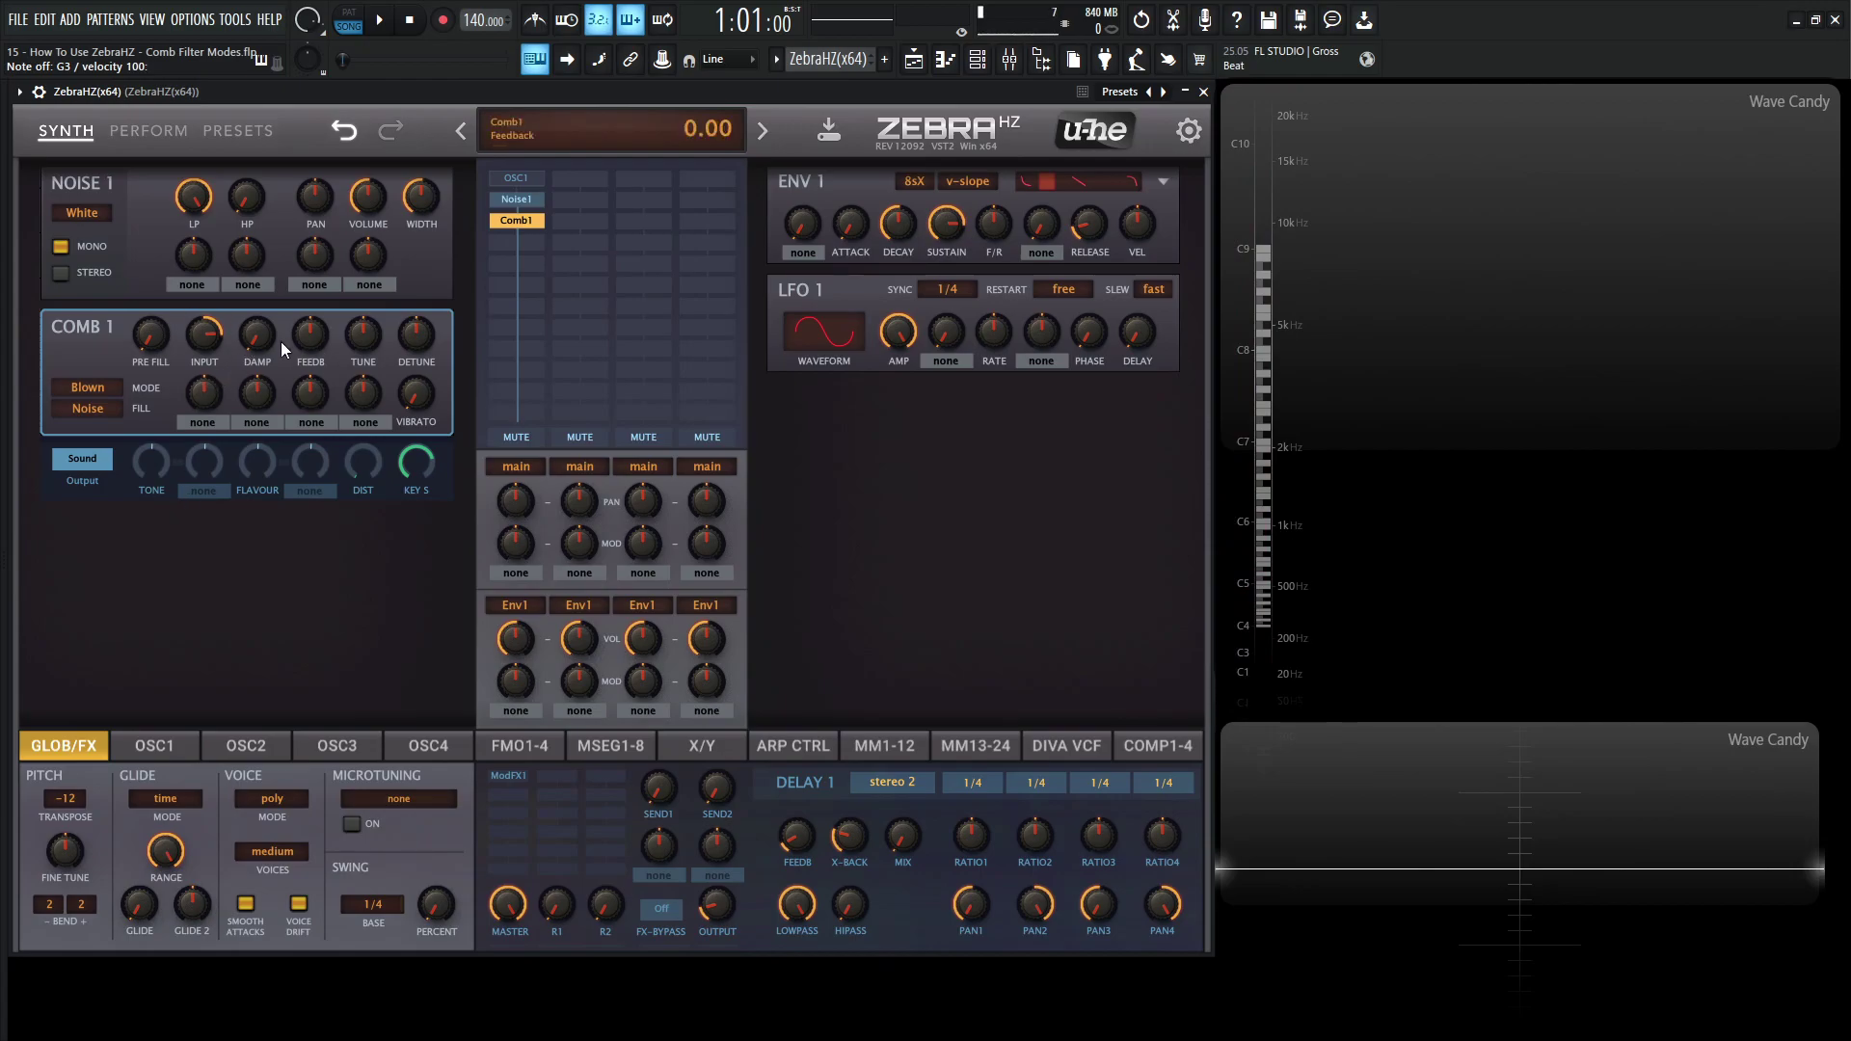
pyautogui.moveTo(325, 349); pyautogui.dragTo(312, 330)
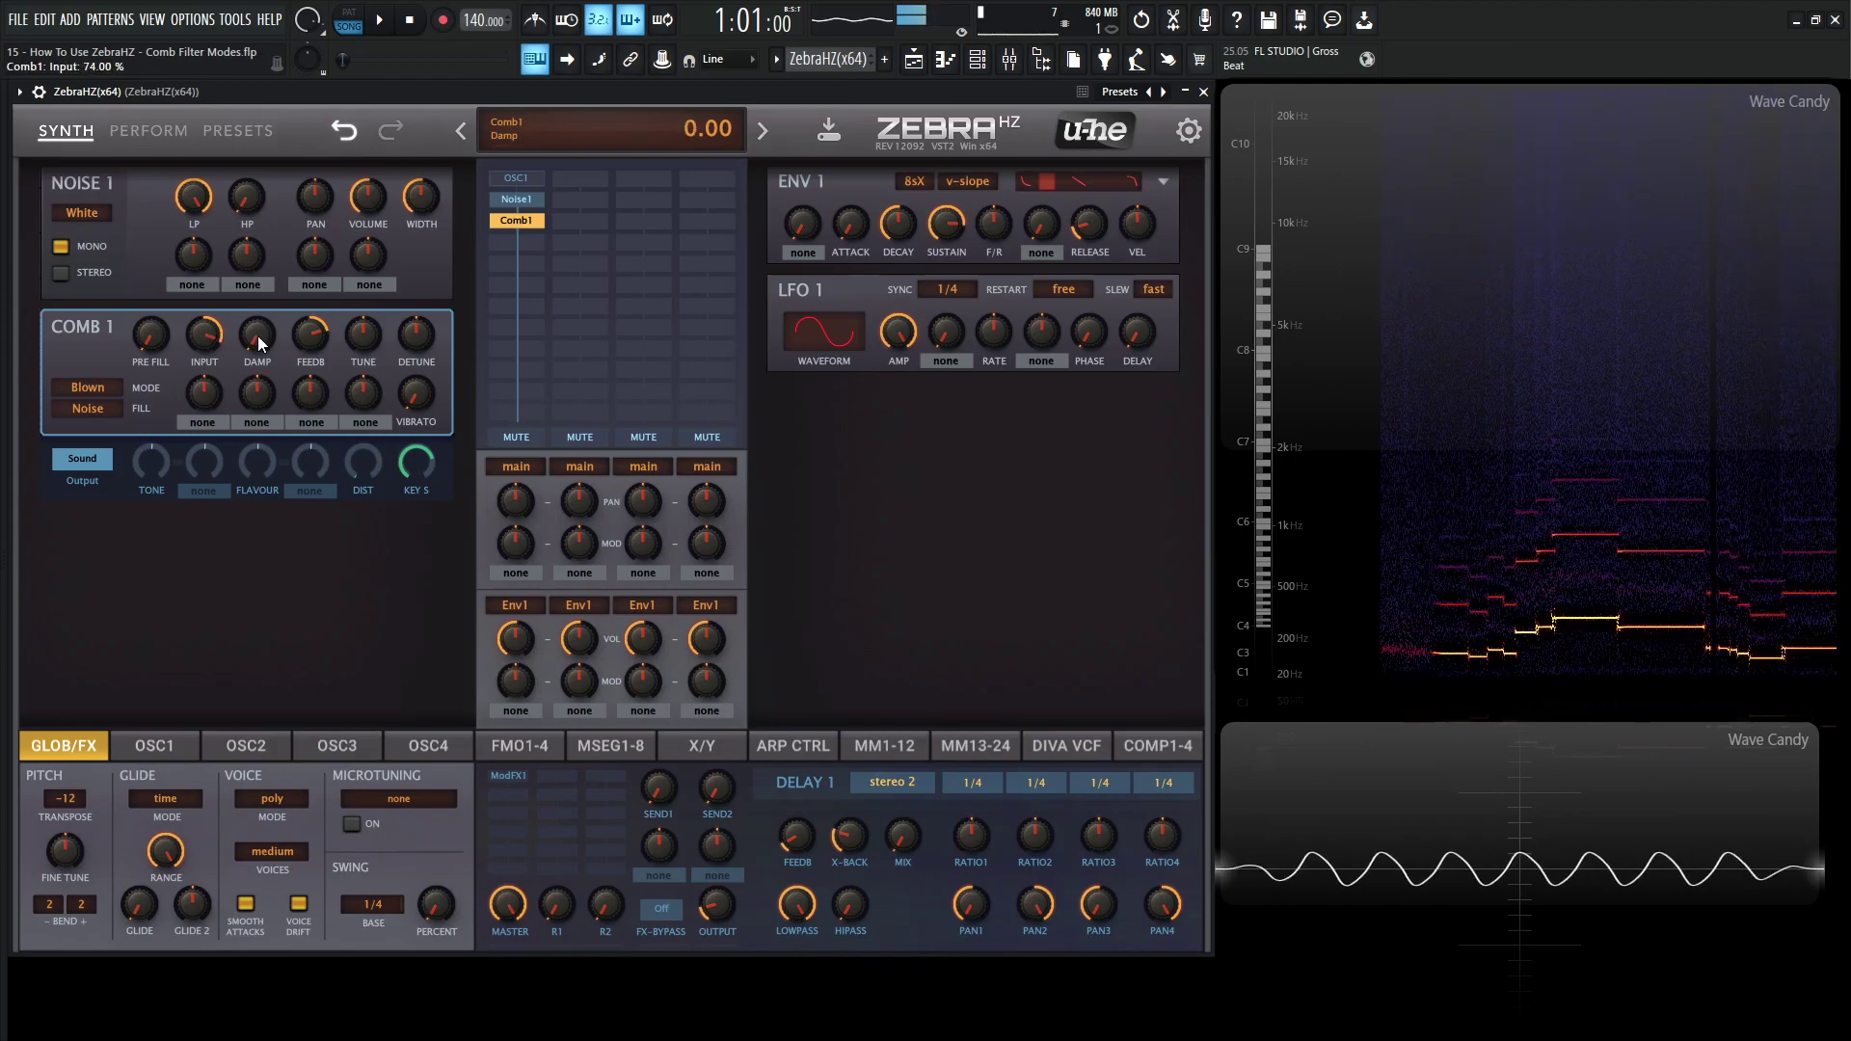
pyautogui.moveTo(257, 336); pyautogui.dragTo(263, 304)
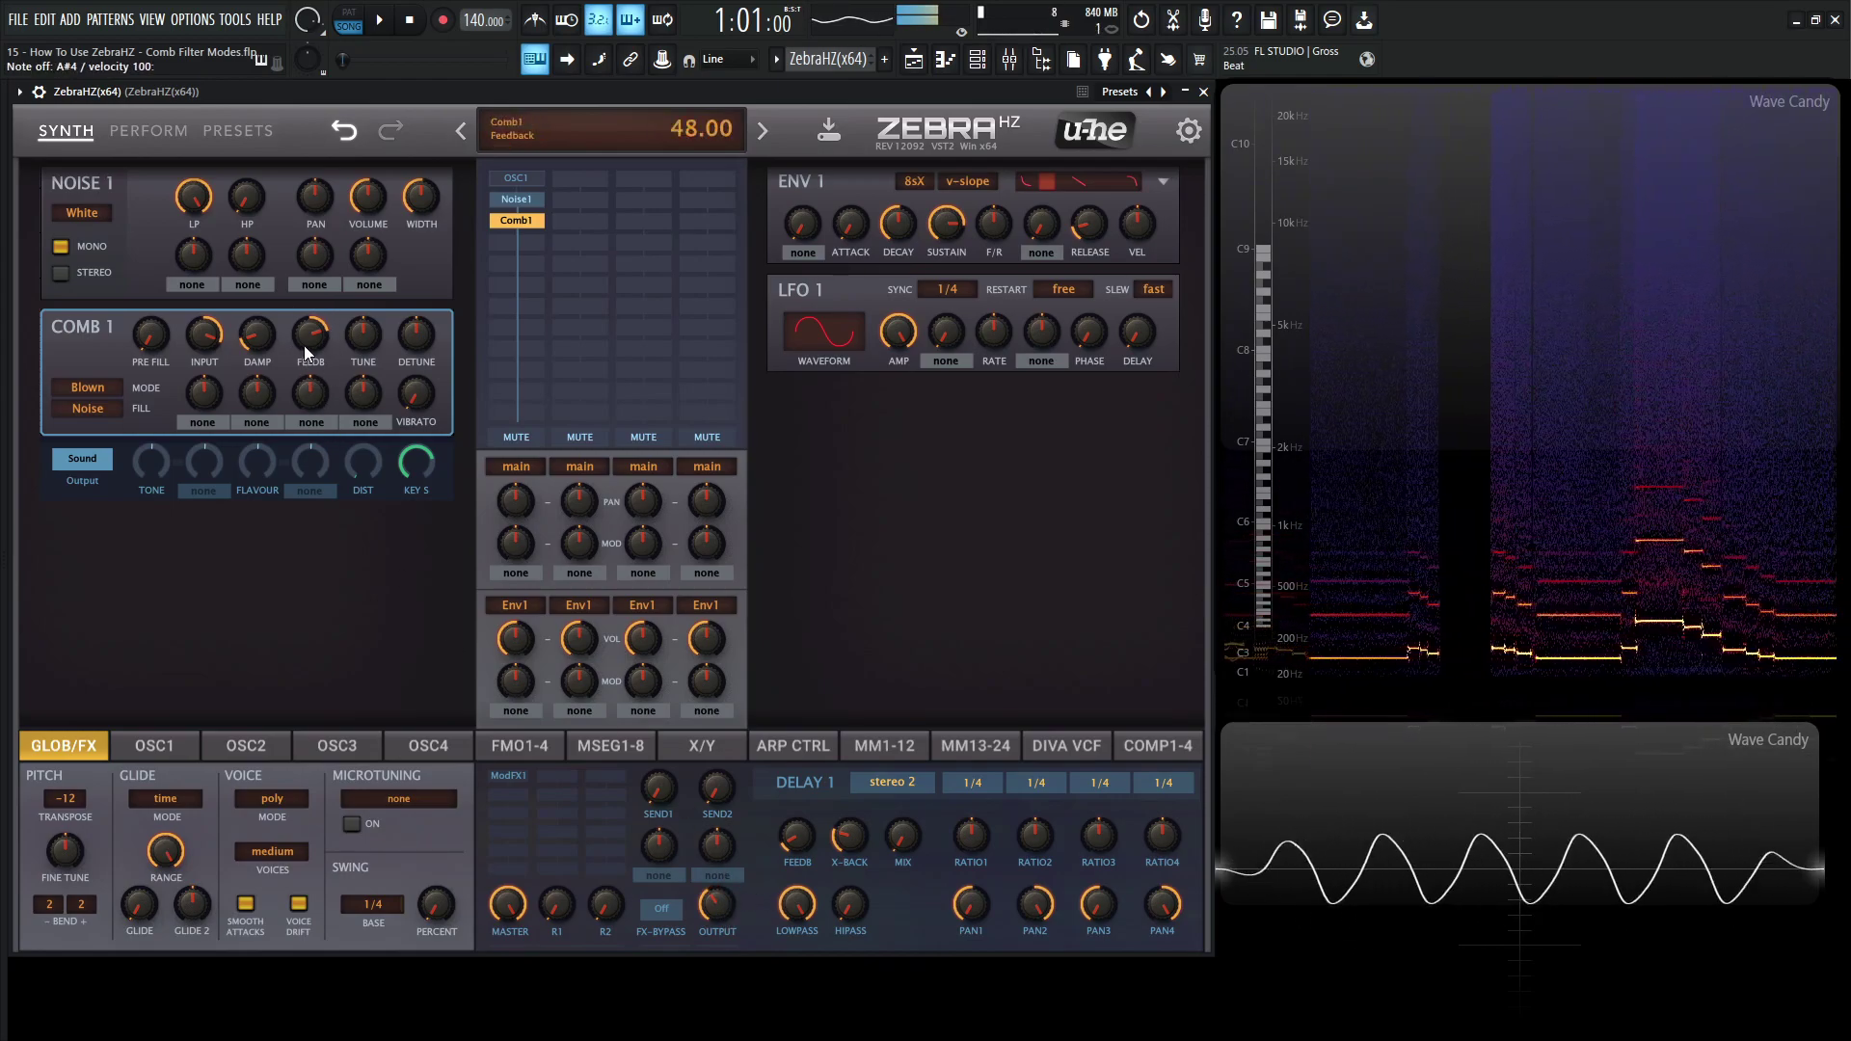
pyautogui.moveTo(276, 332); pyautogui.dragTo(206, 349)
pyautogui.click(87, 212)
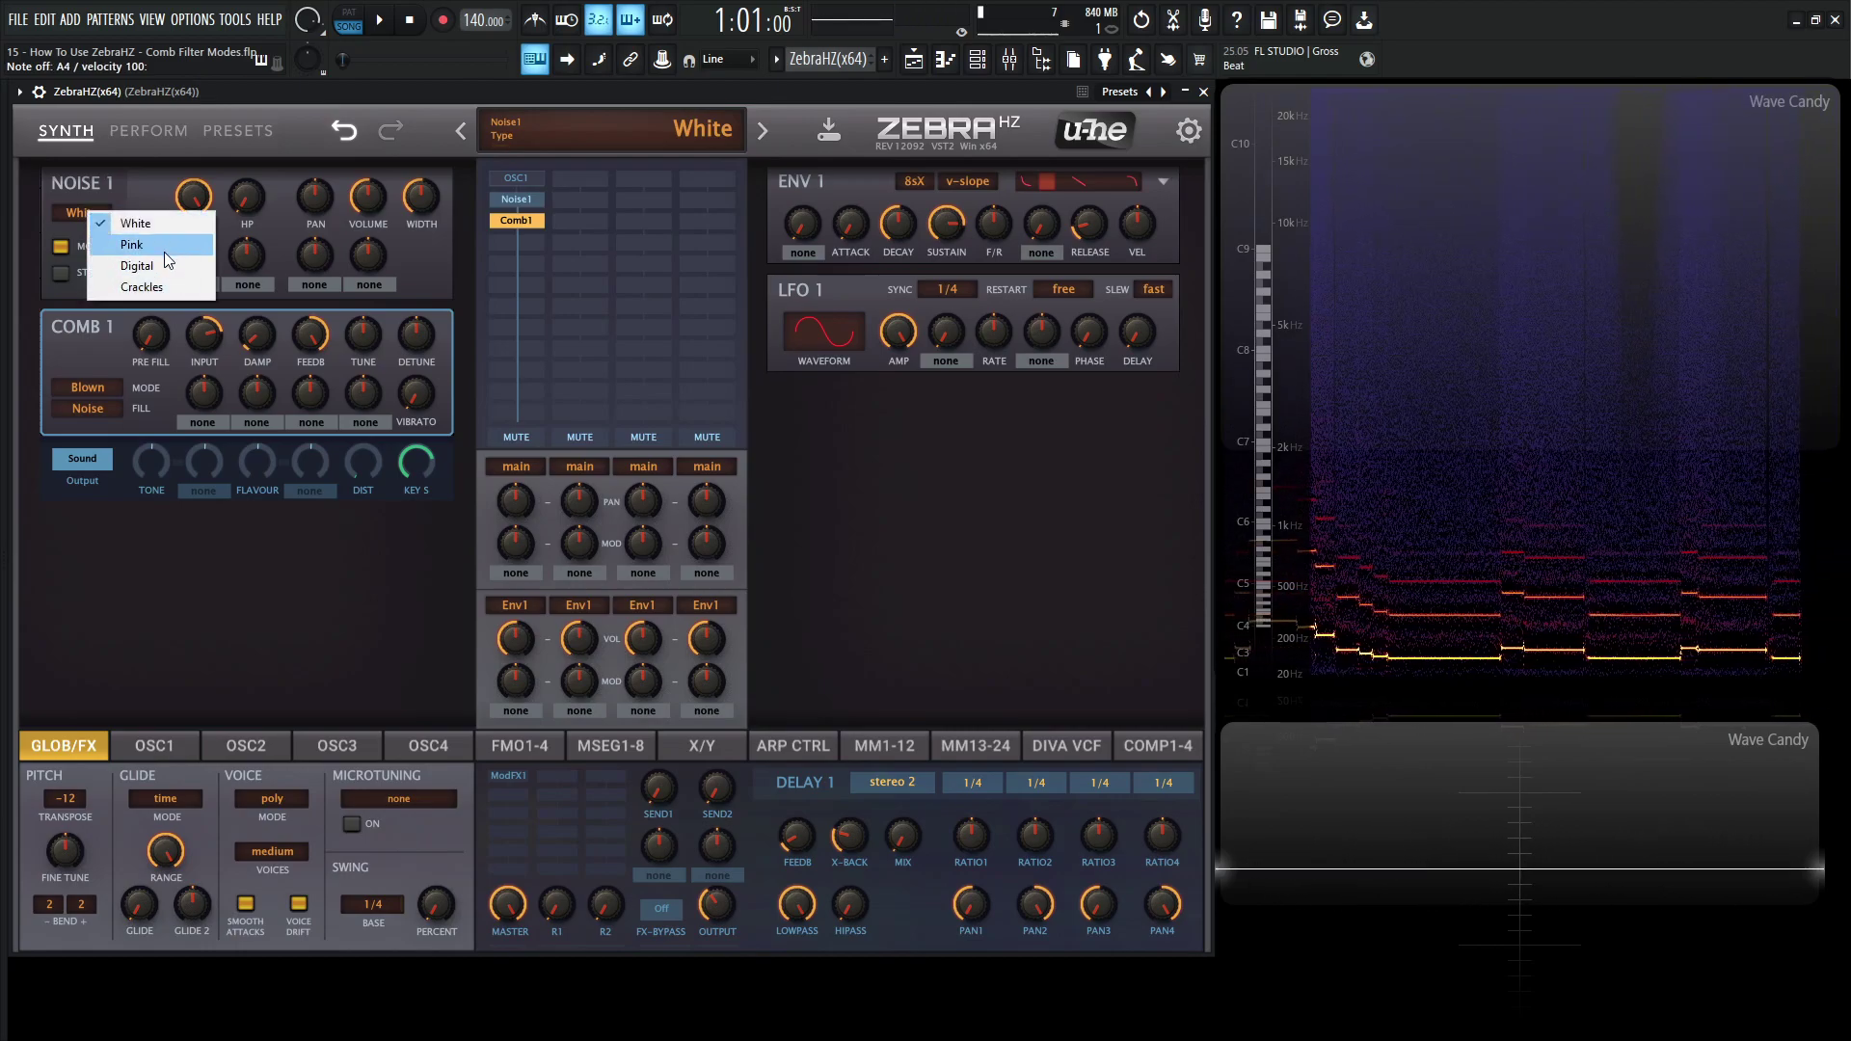
pyautogui.click(164, 251)
pyautogui.click(62, 270)
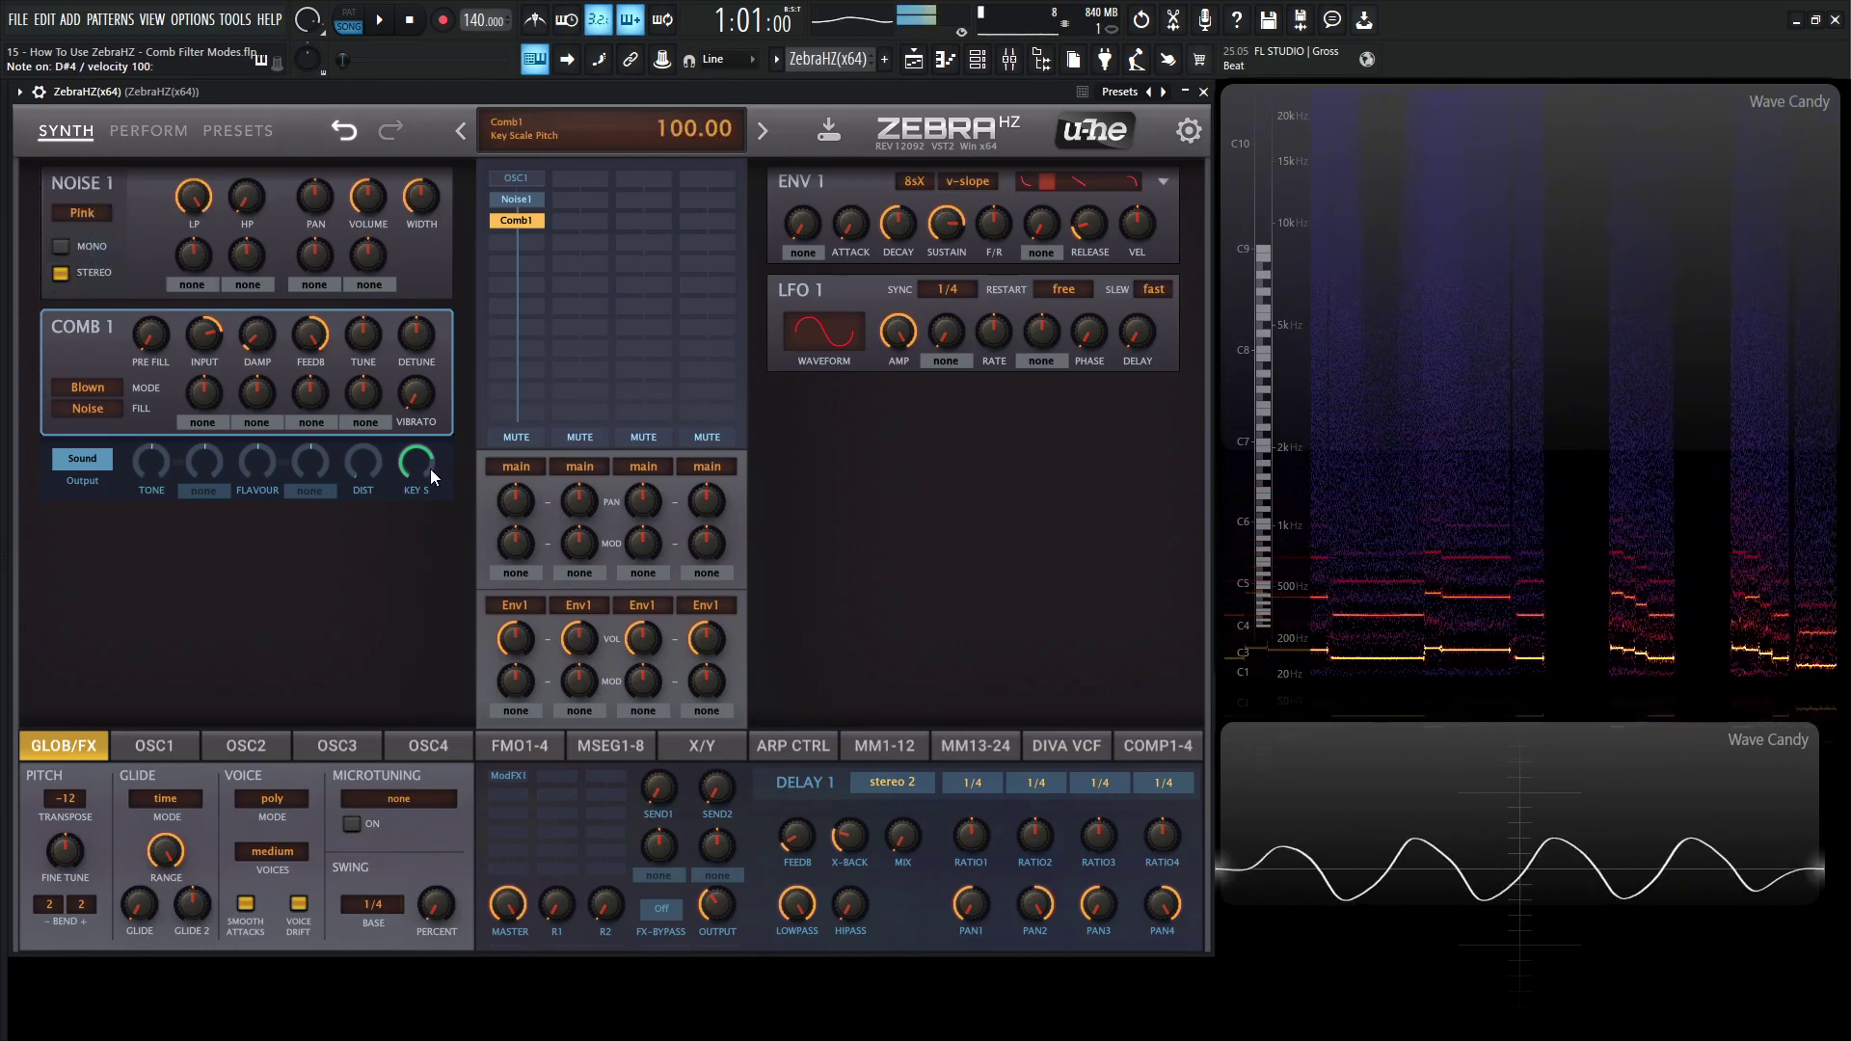
pyautogui.moveTo(200, 343); pyautogui.dragTo(206, 356)
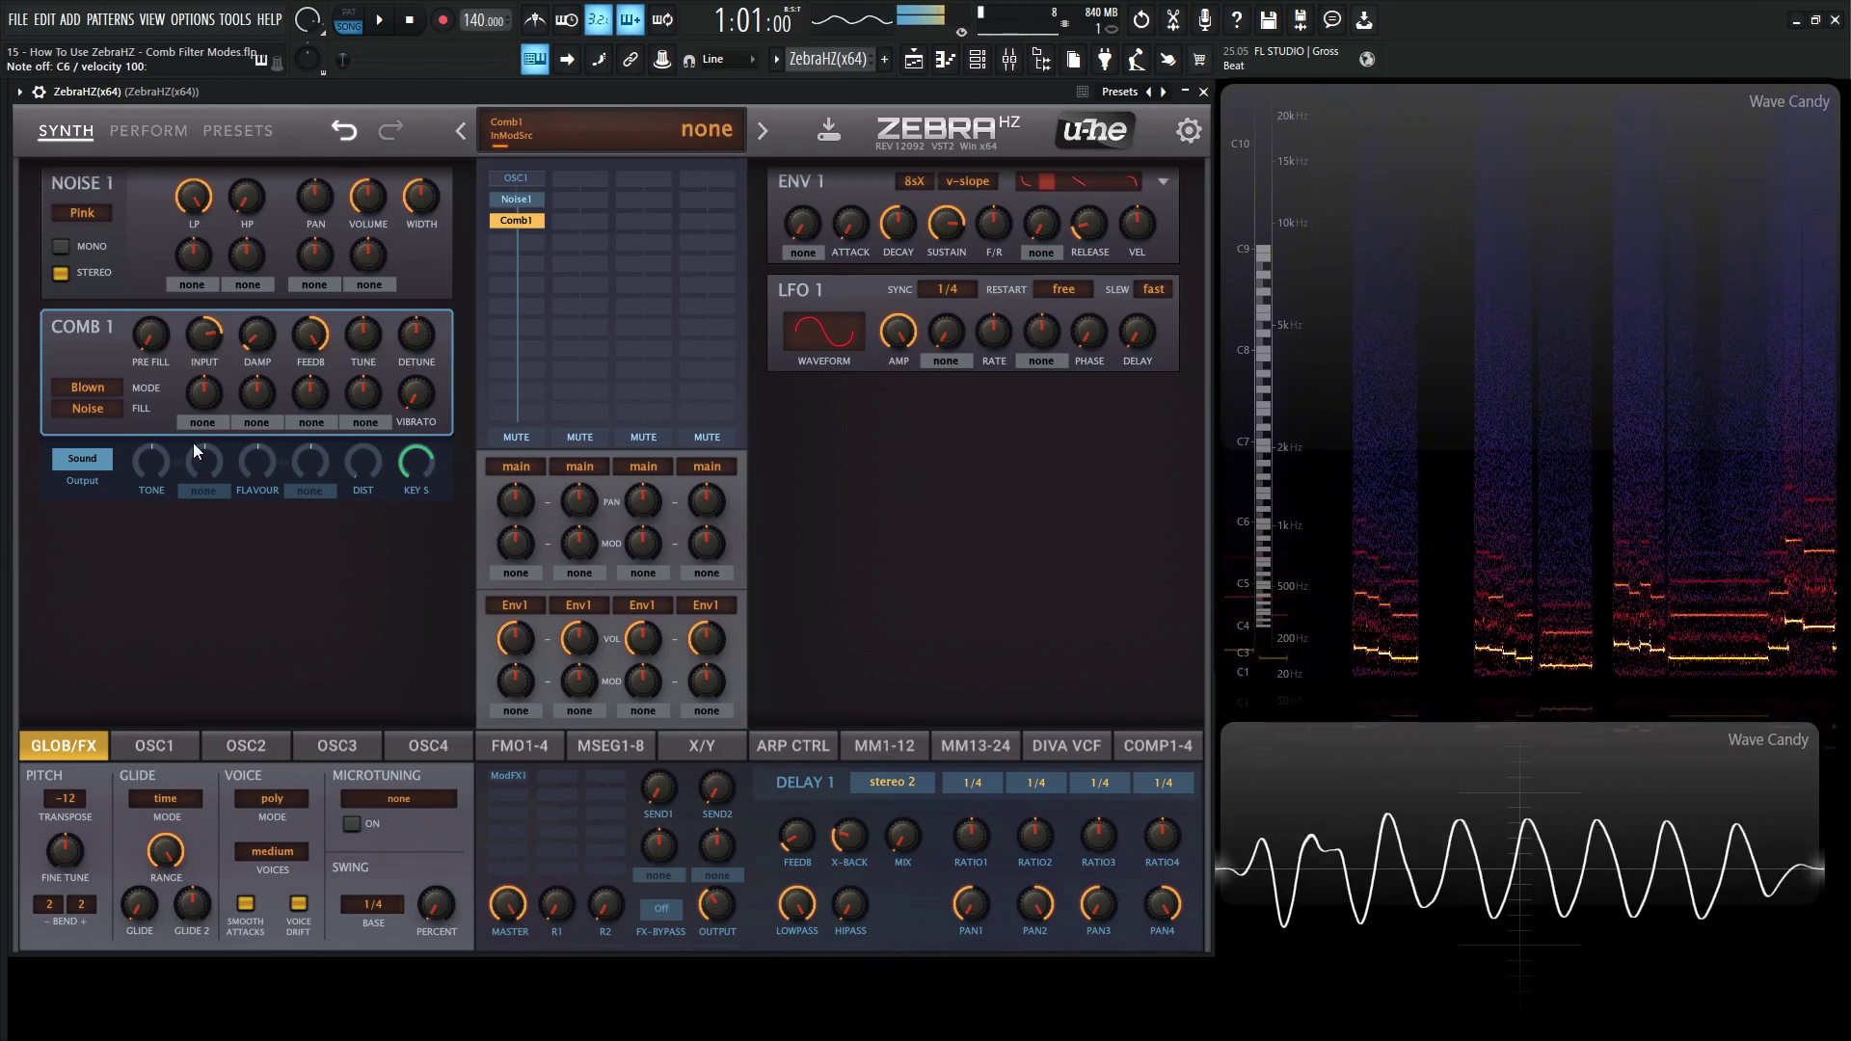
pyautogui.moveTo(158, 493); pyautogui.dragTo(158, 555)
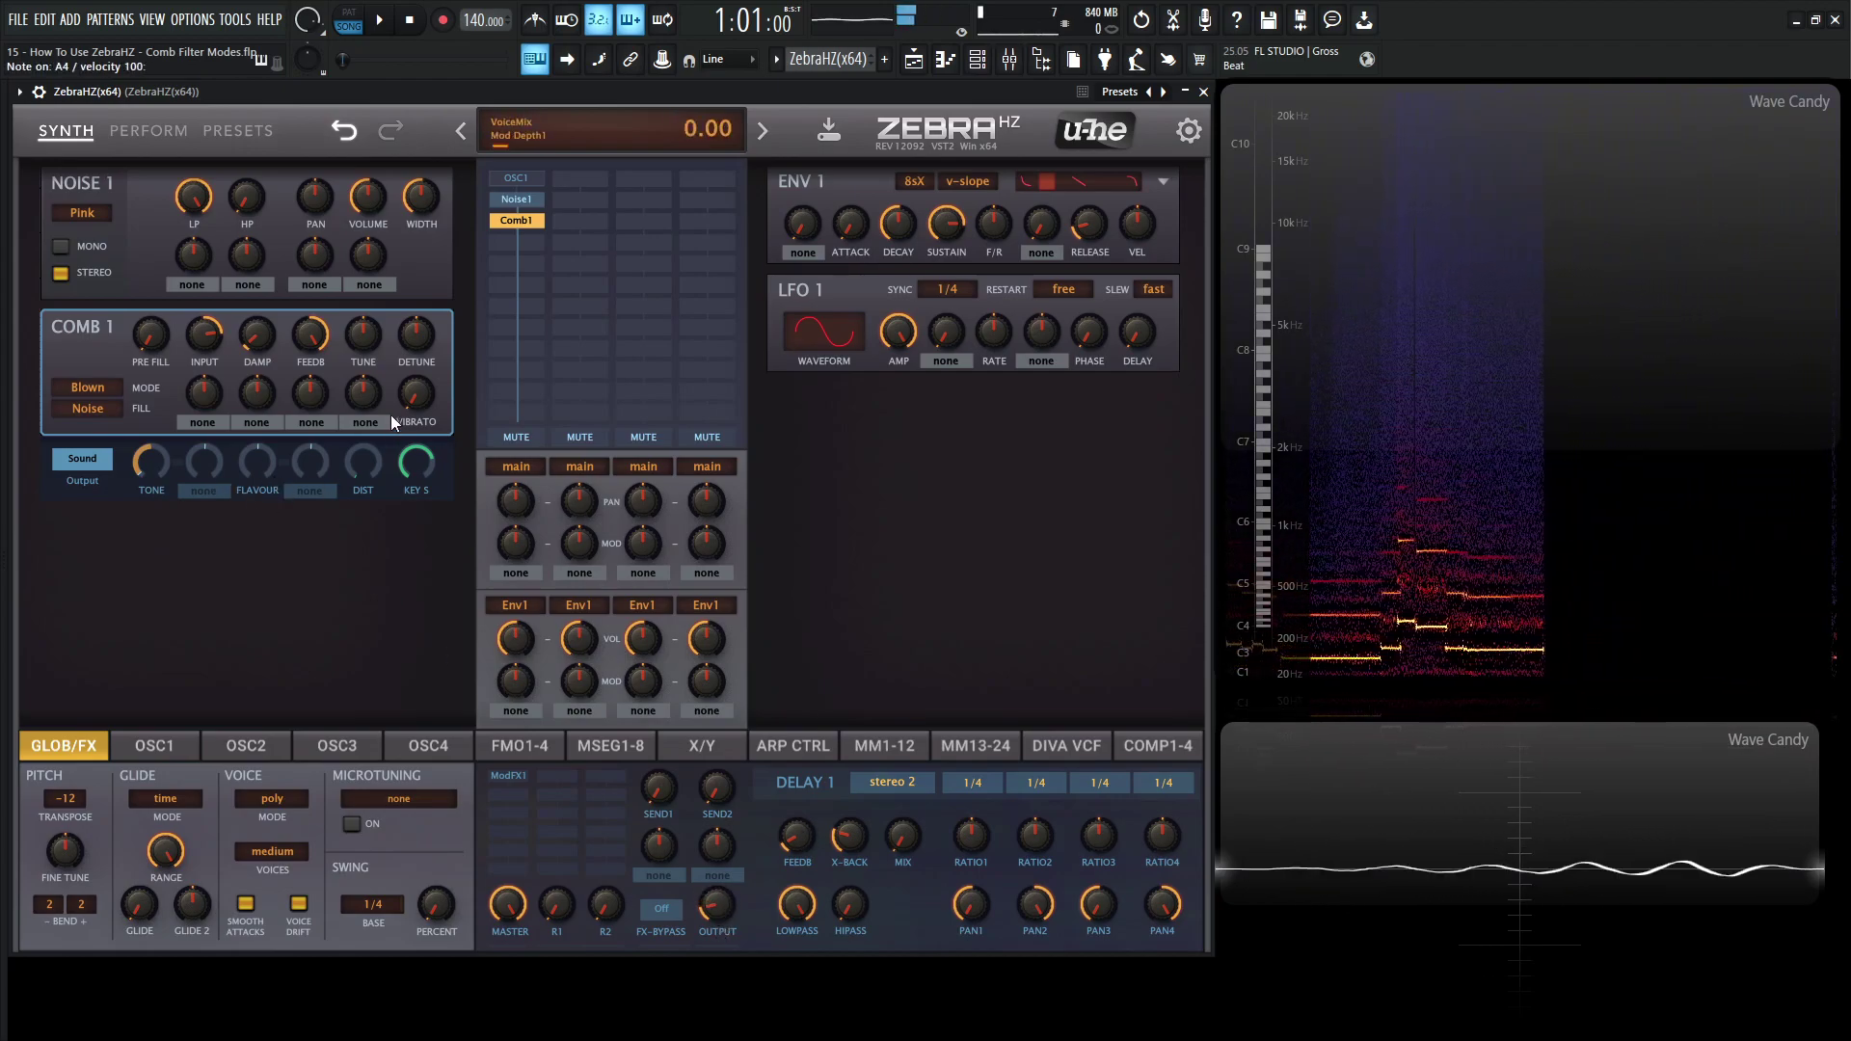
pyautogui.moveTo(253, 473); pyautogui.dragTo(258, 461)
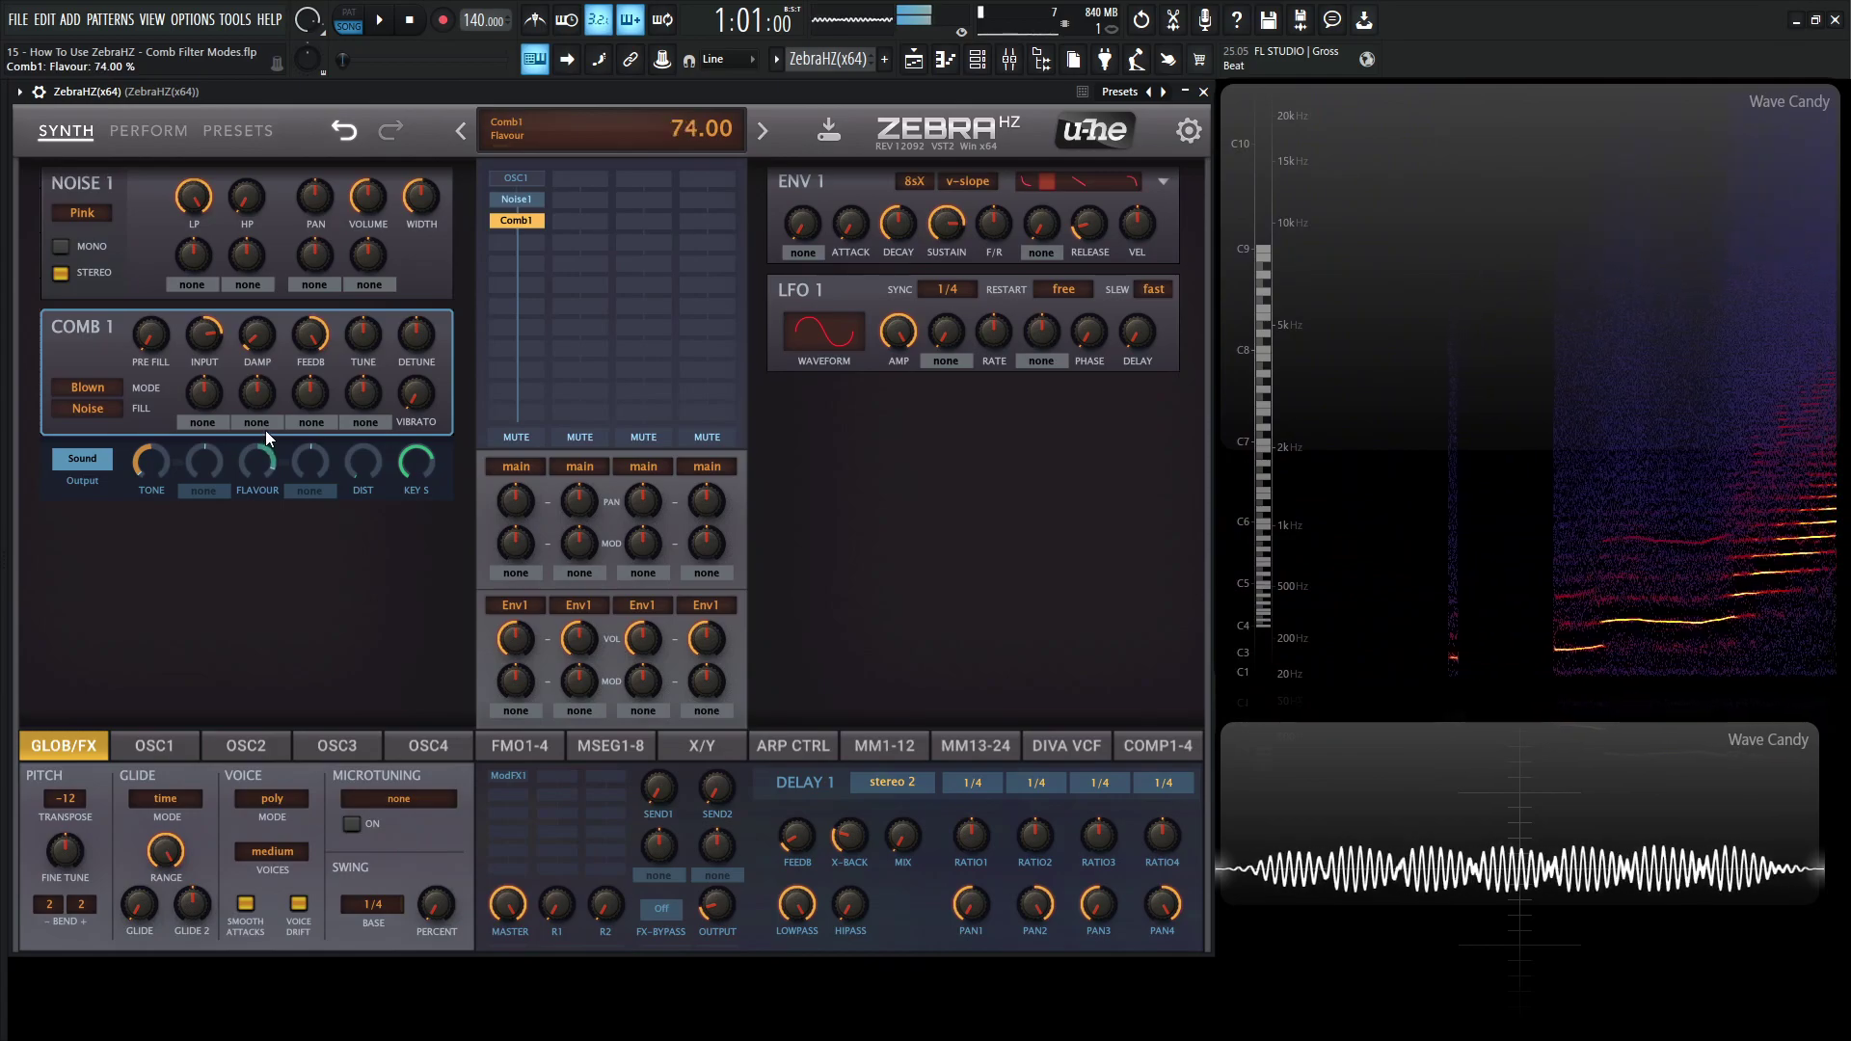
pyautogui.moveTo(264, 430); pyautogui.dragTo(266, 467)
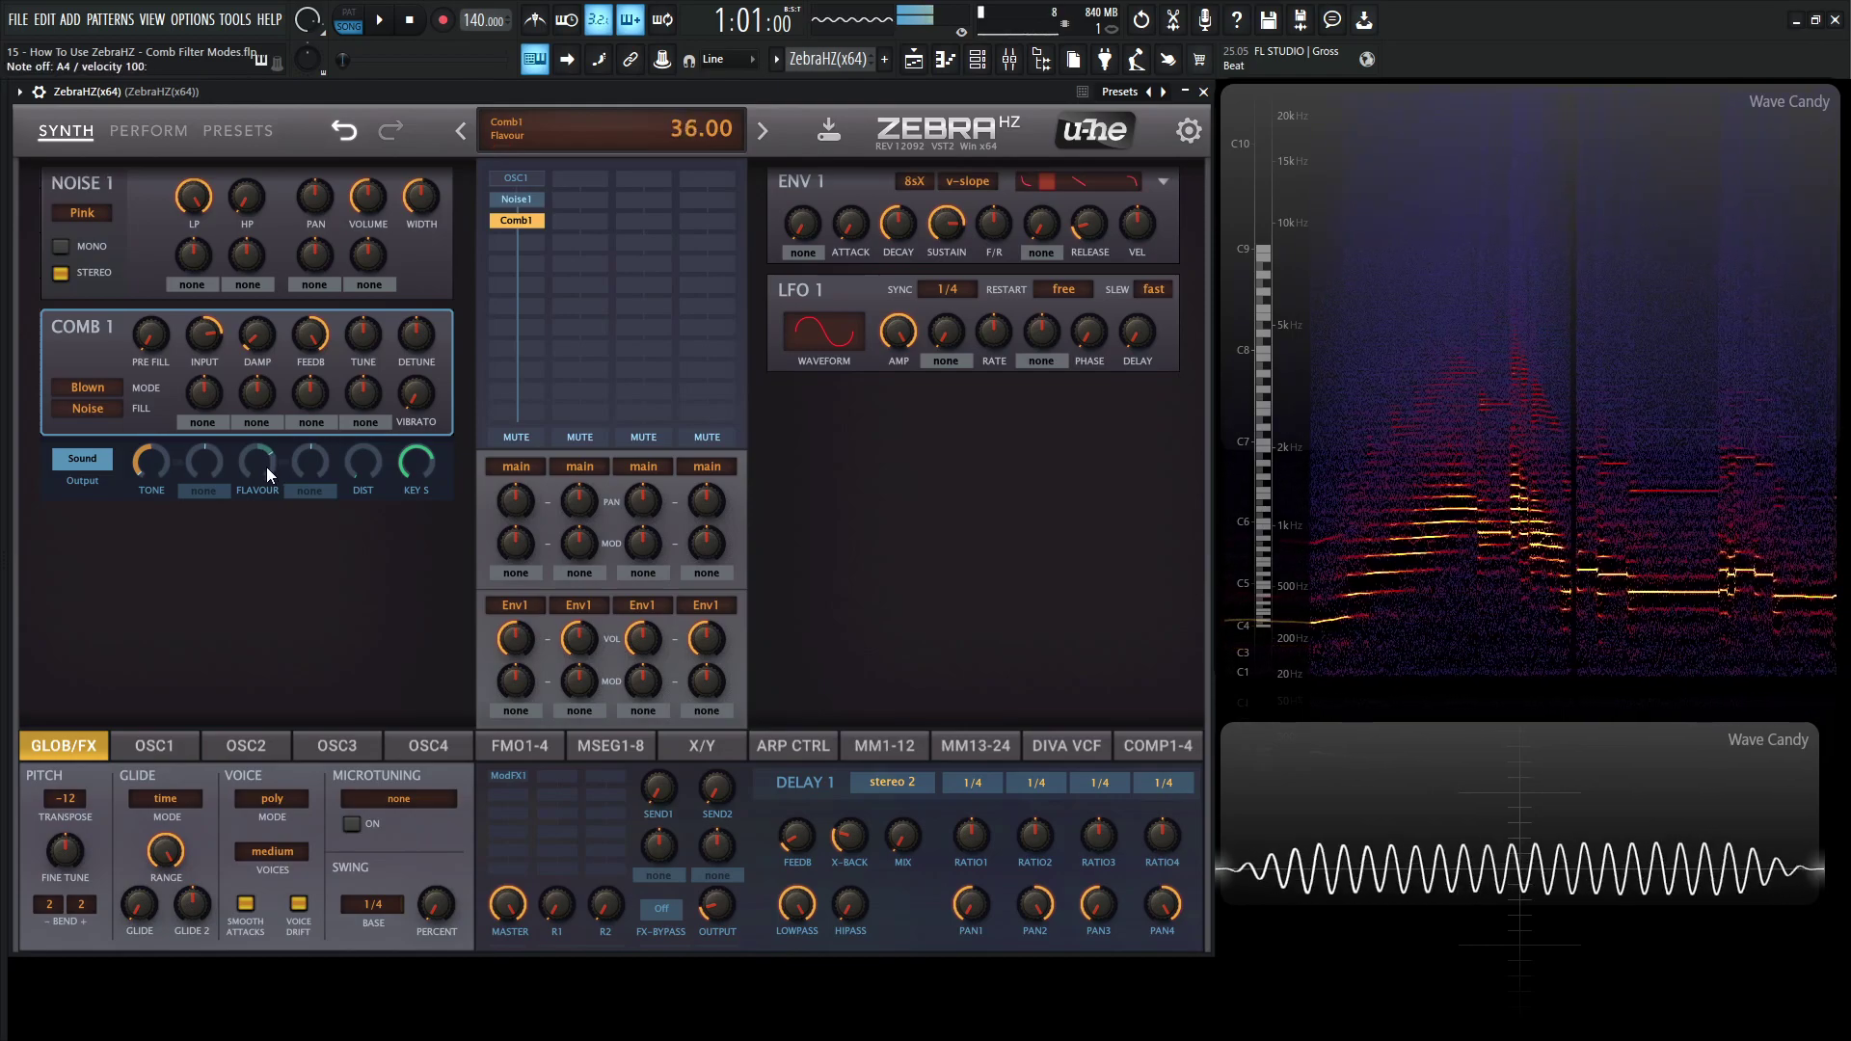
pyautogui.doubleClick(267, 461)
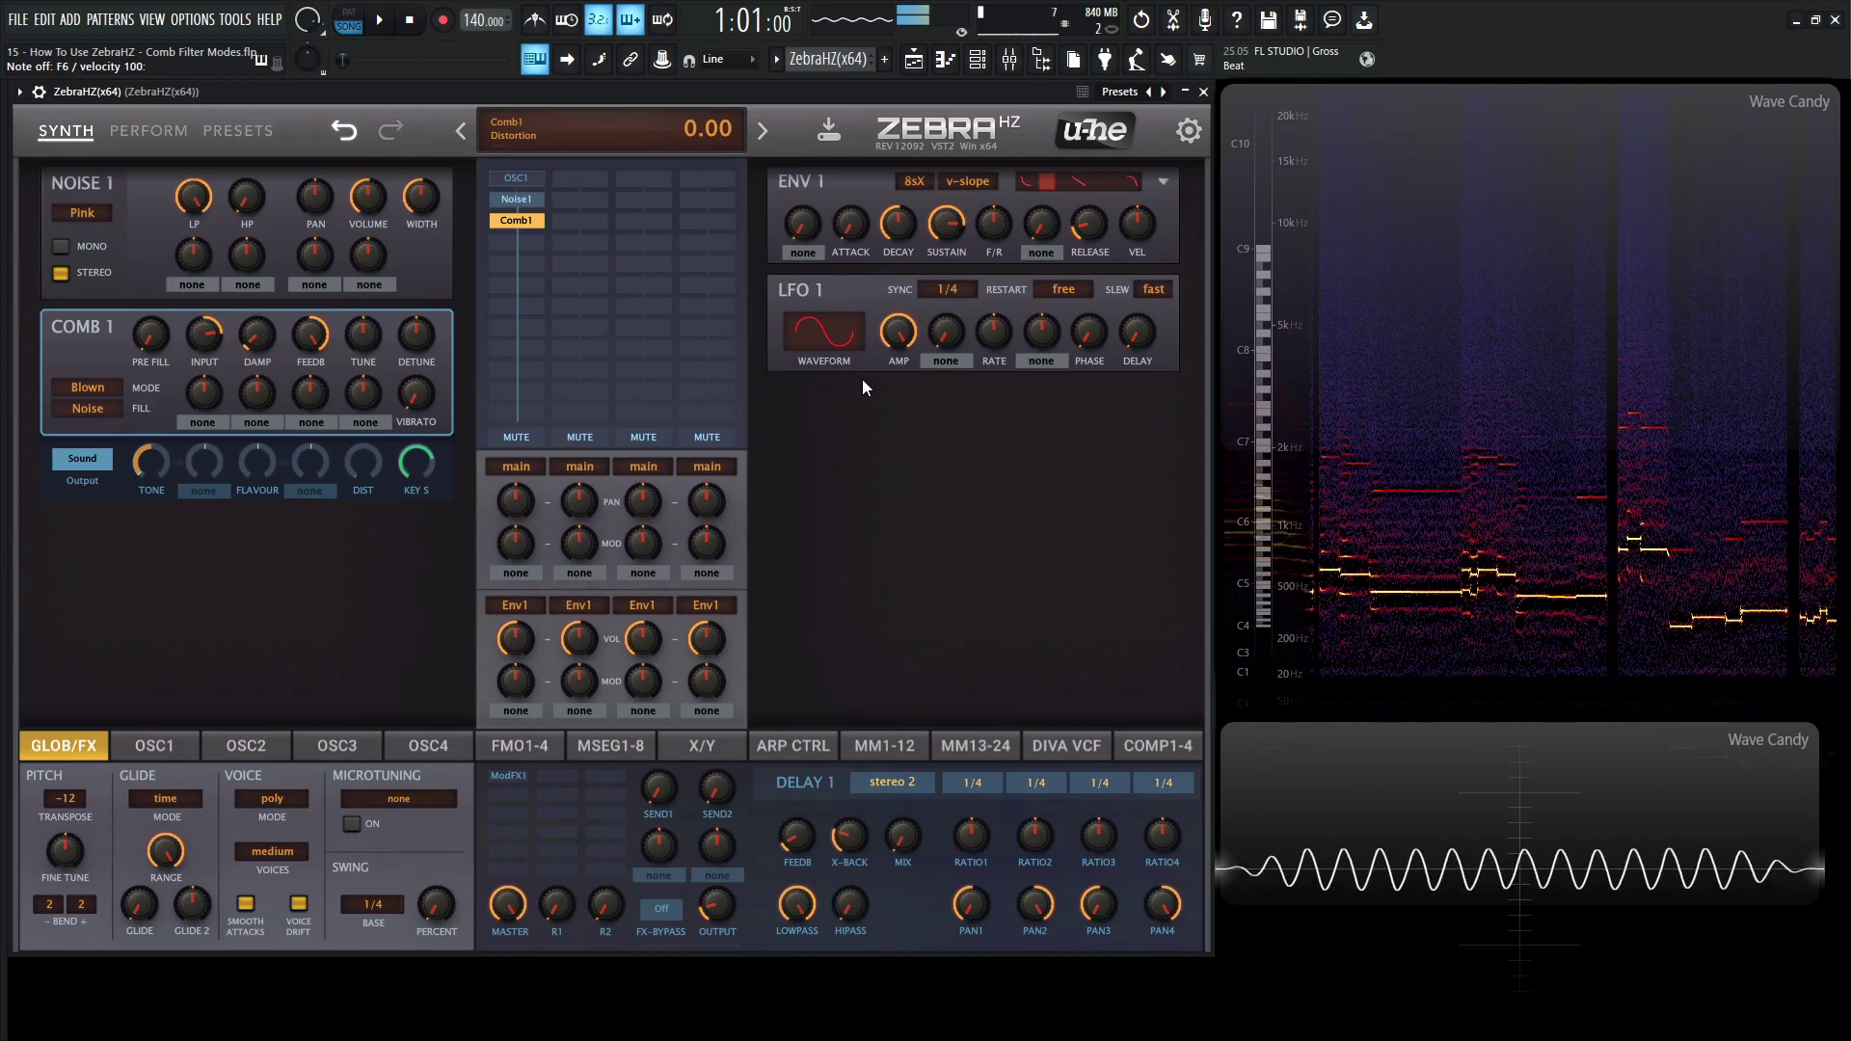
# - Lengthen the ENV1 release and add 37% vibrato to Comb 1
pyautogui.moveTo(1089, 226); pyautogui.dragTo(1090, 195)
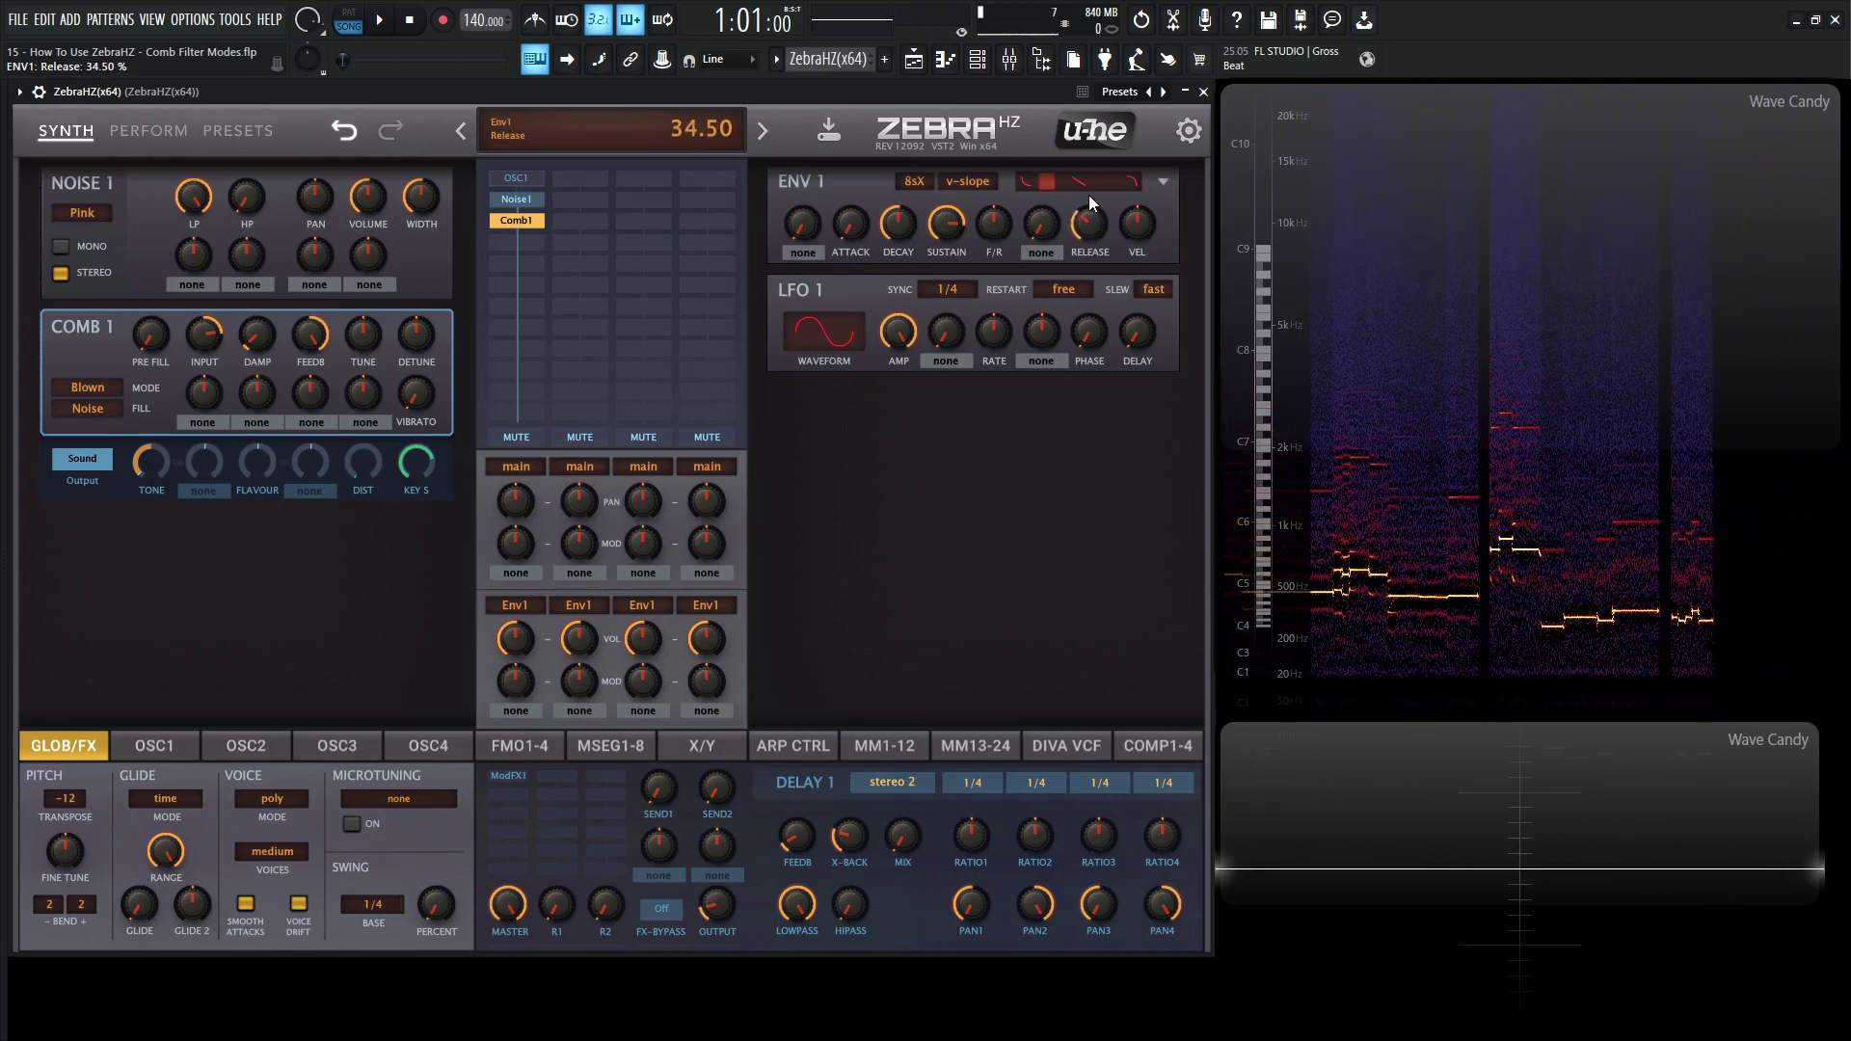
pyautogui.scroll(-3, 1092, 224)
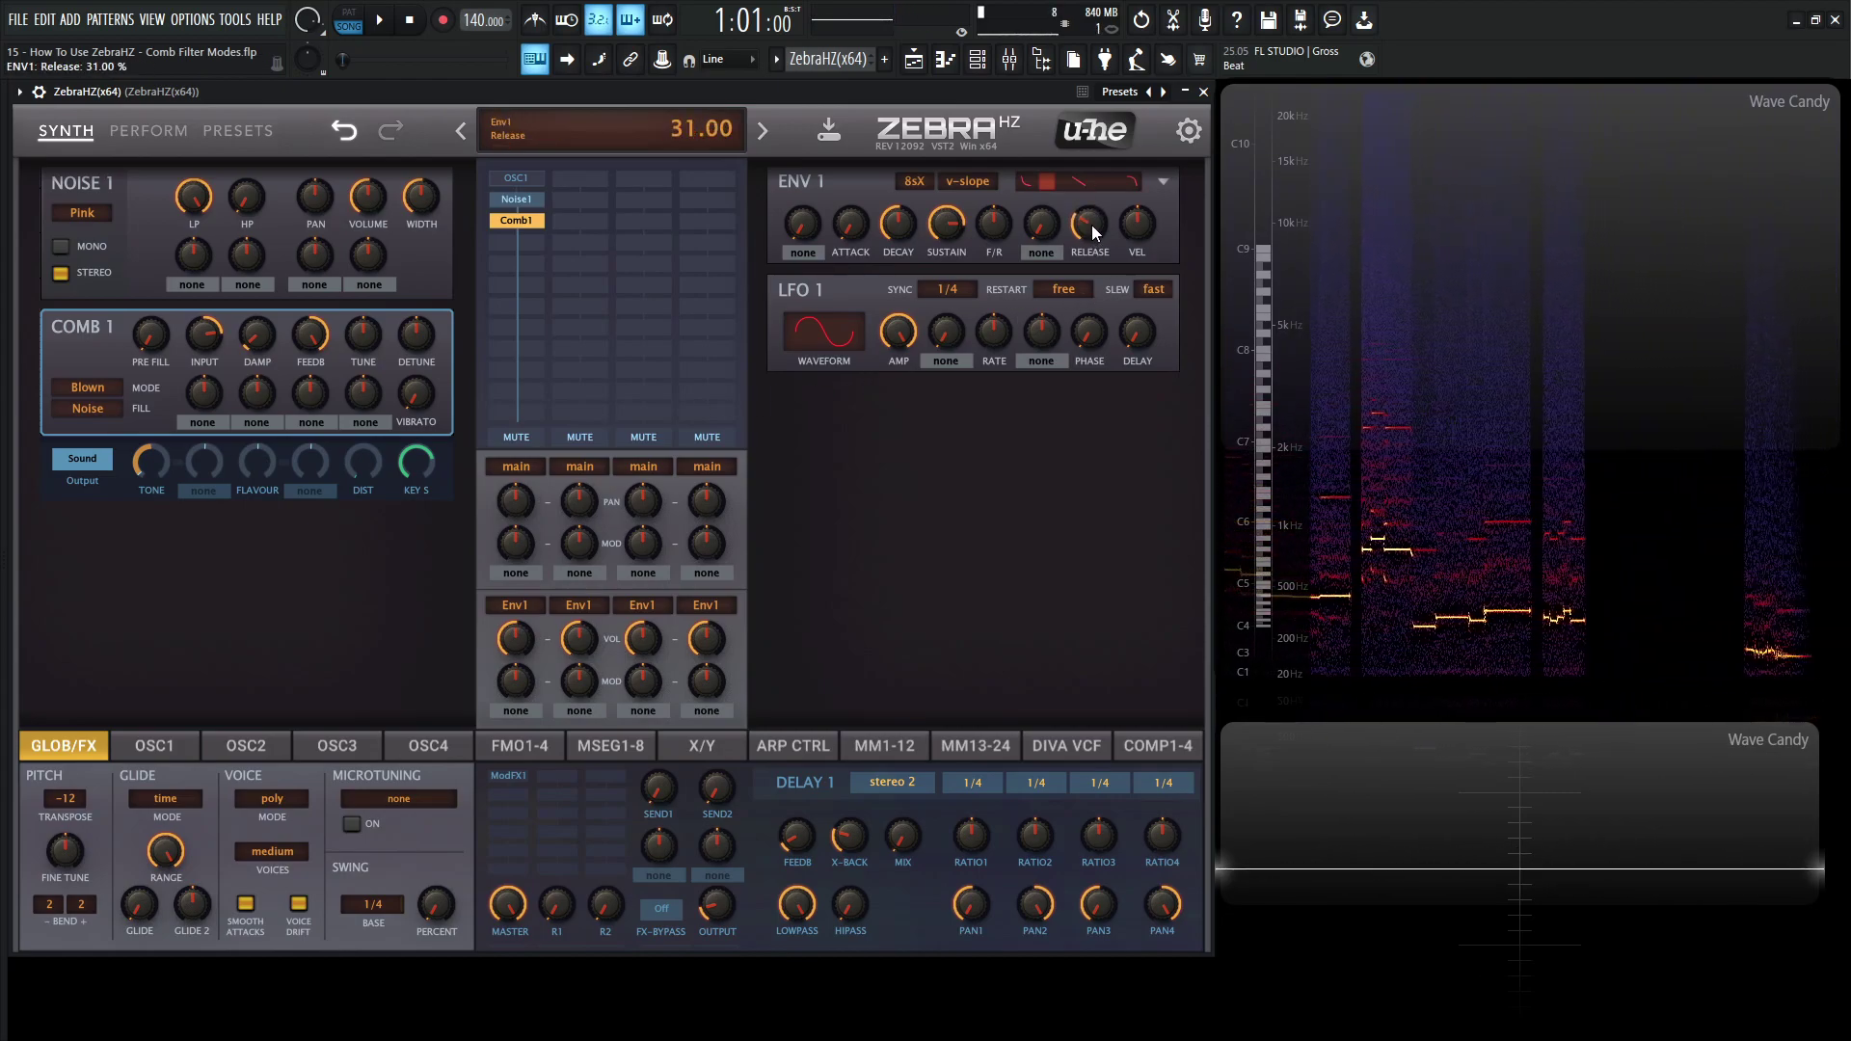
pyautogui.scroll(1, 1091, 223)
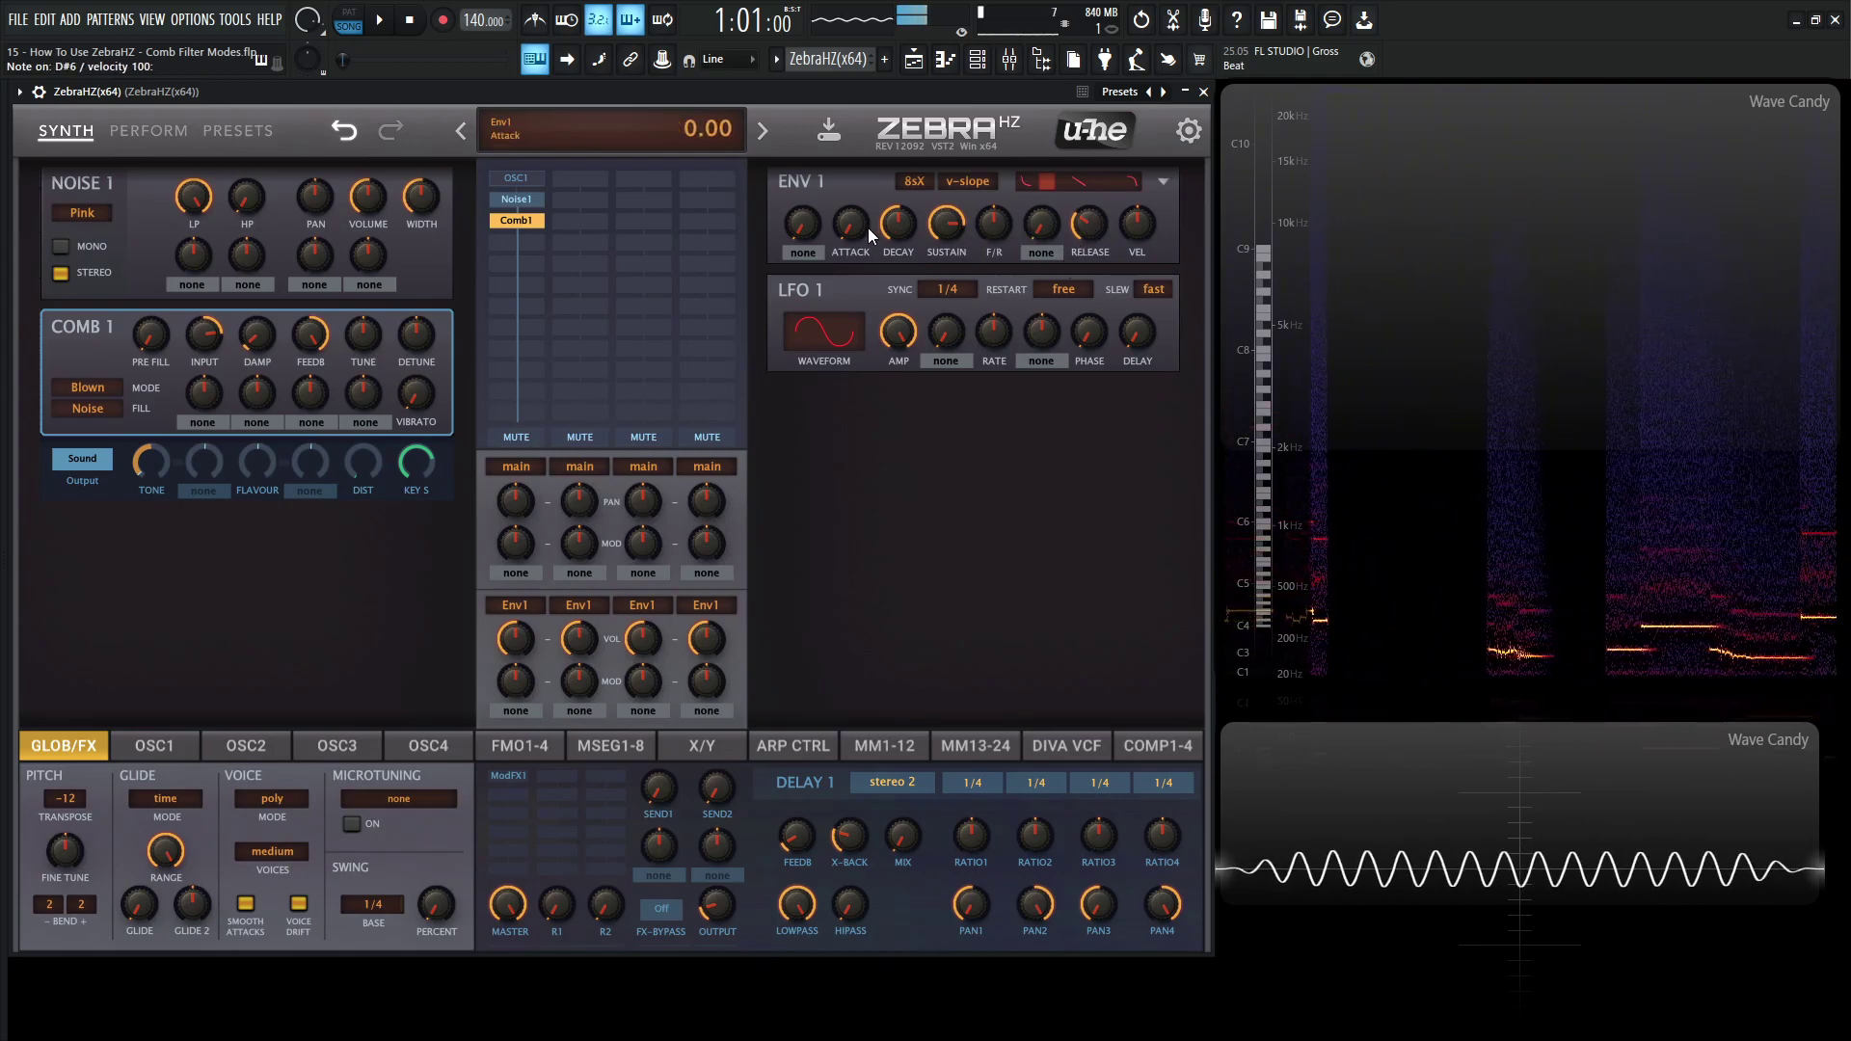
pyautogui.scroll(8, 854, 222)
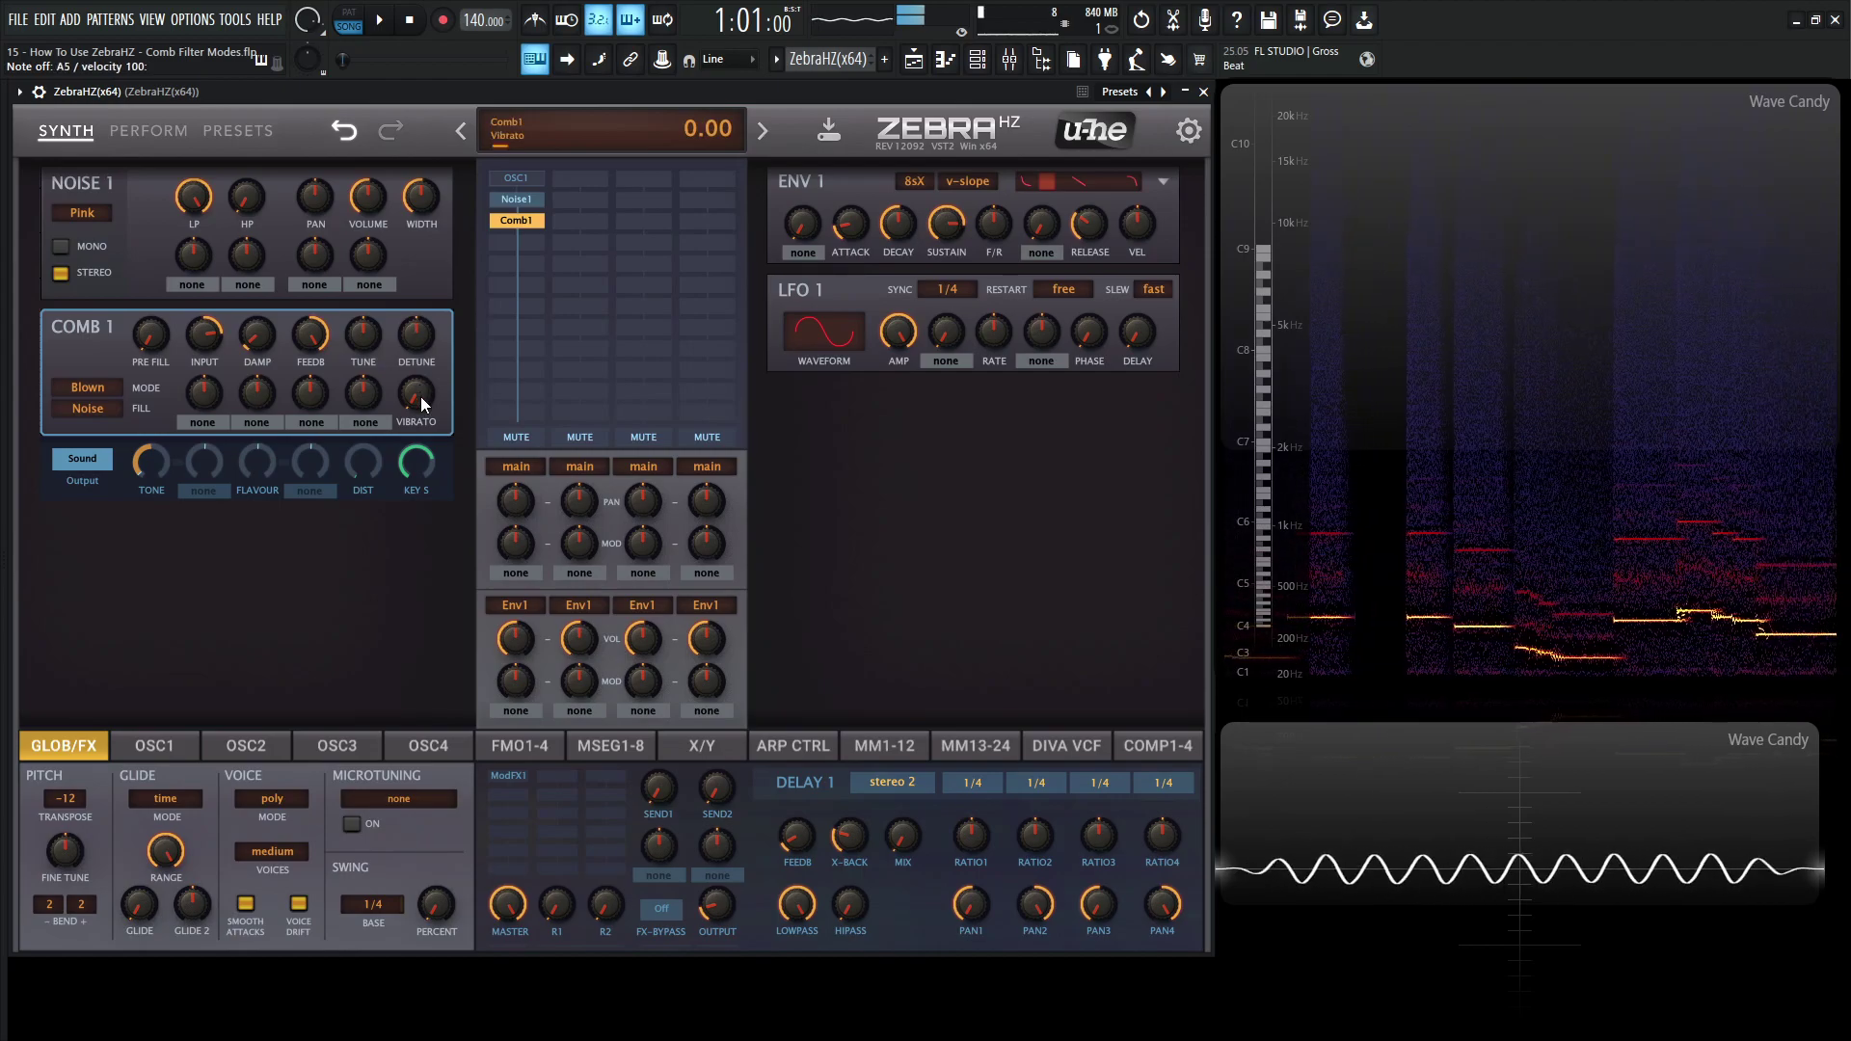
pyautogui.moveTo(420, 396); pyautogui.dragTo(417, 336)
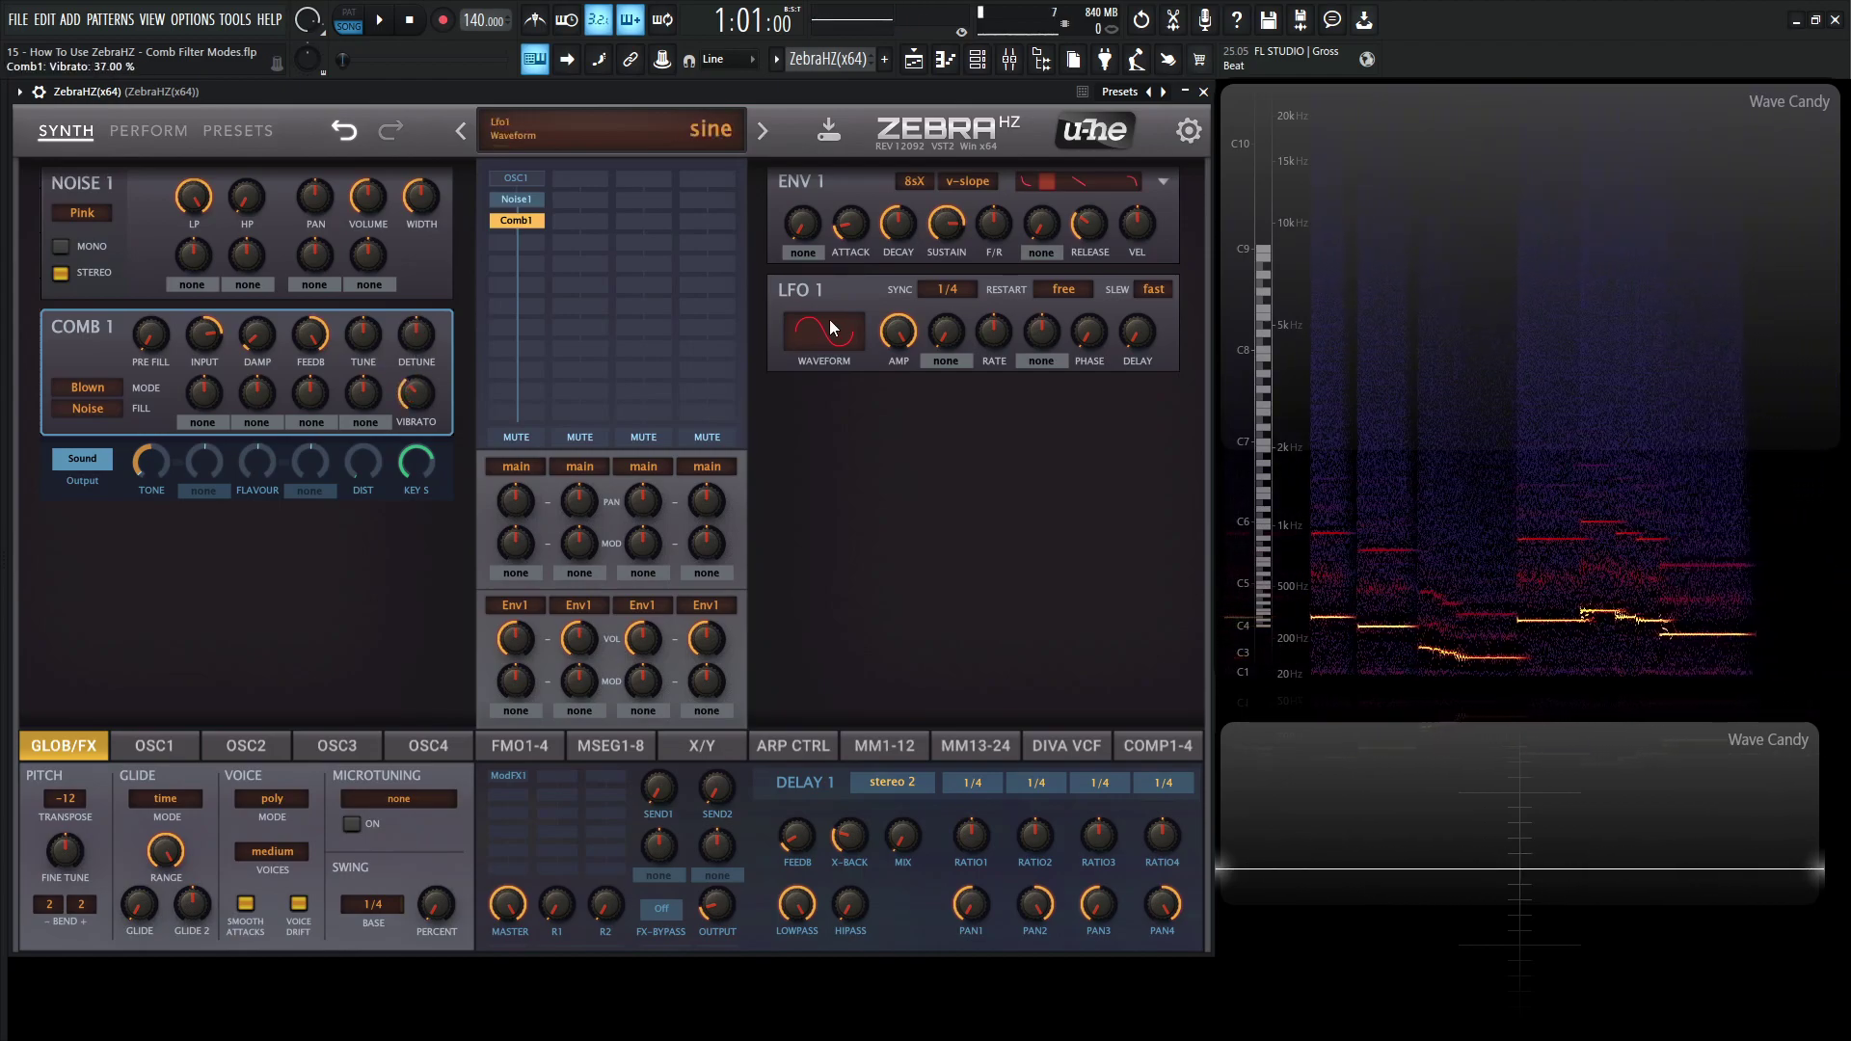
# - Change LFO 1 sync from 1/4 to 1s and raise its delay
pyautogui.click(947, 289)
pyautogui.click(1004, 331)
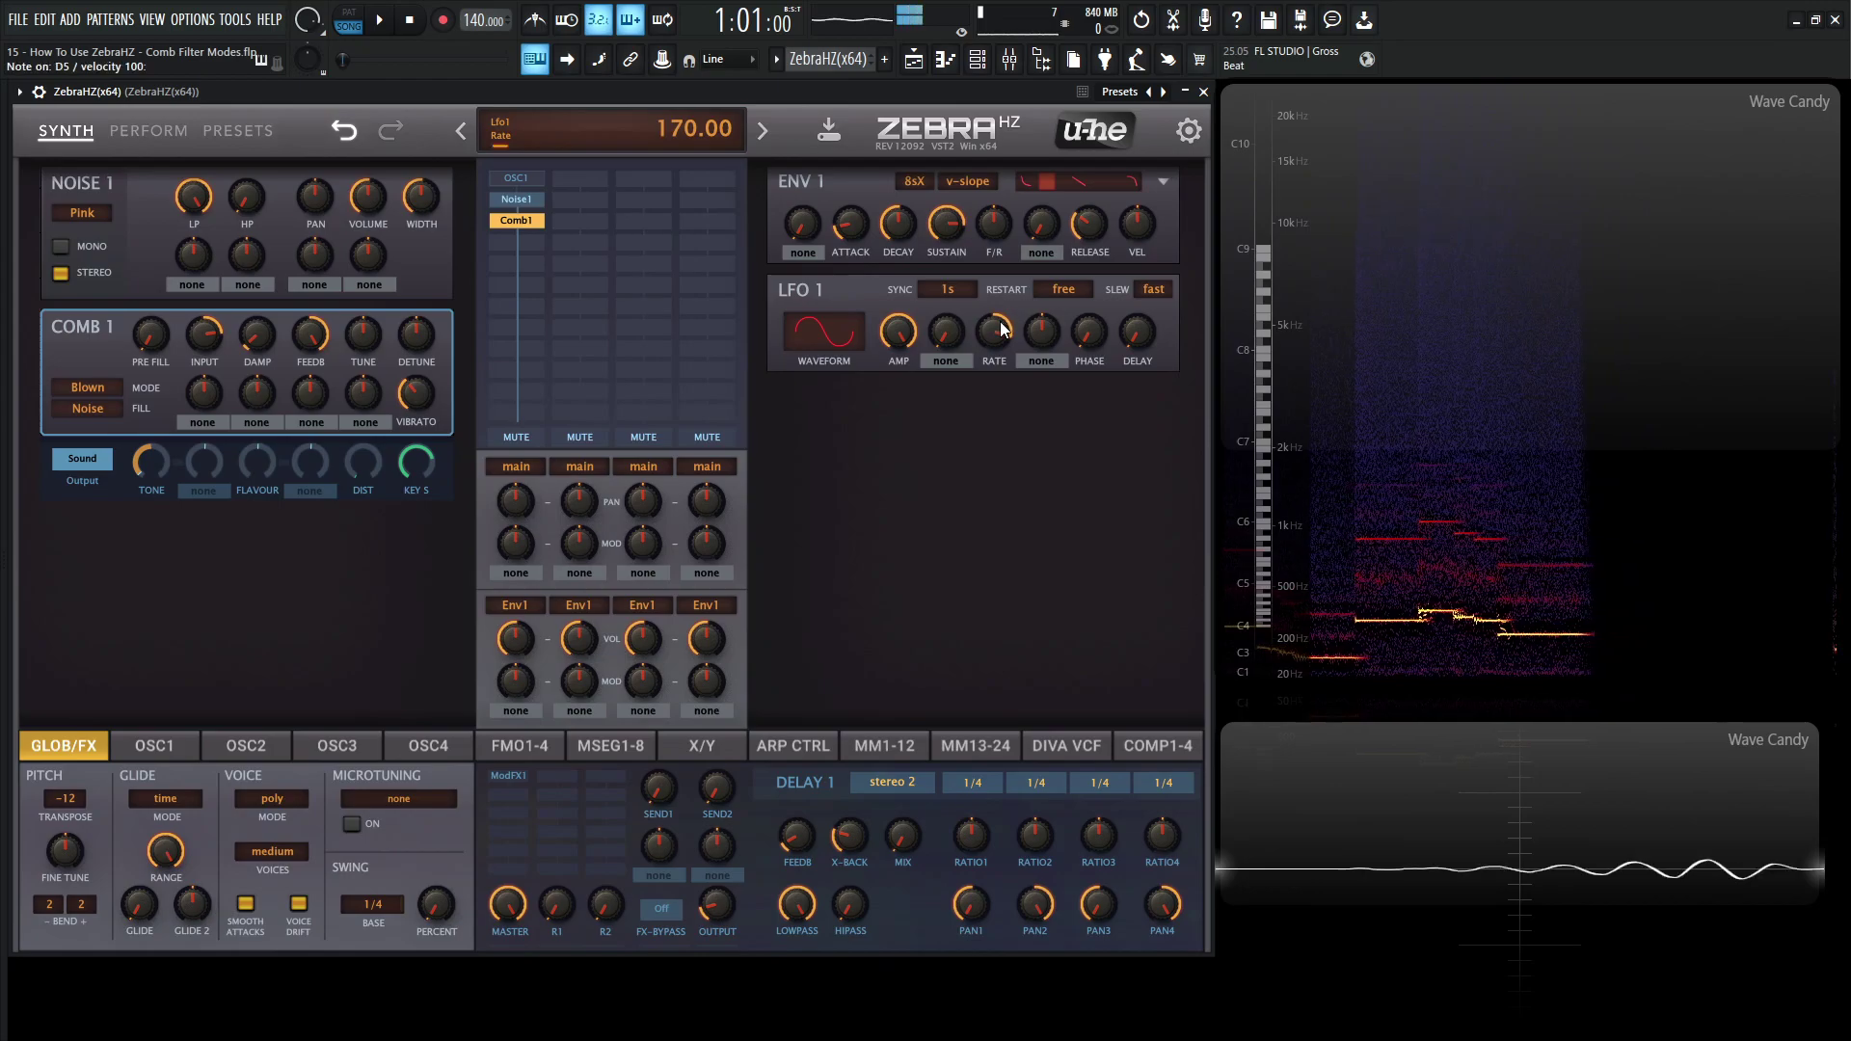
pyautogui.moveTo(1136, 332); pyautogui.dragTo(1125, 294)
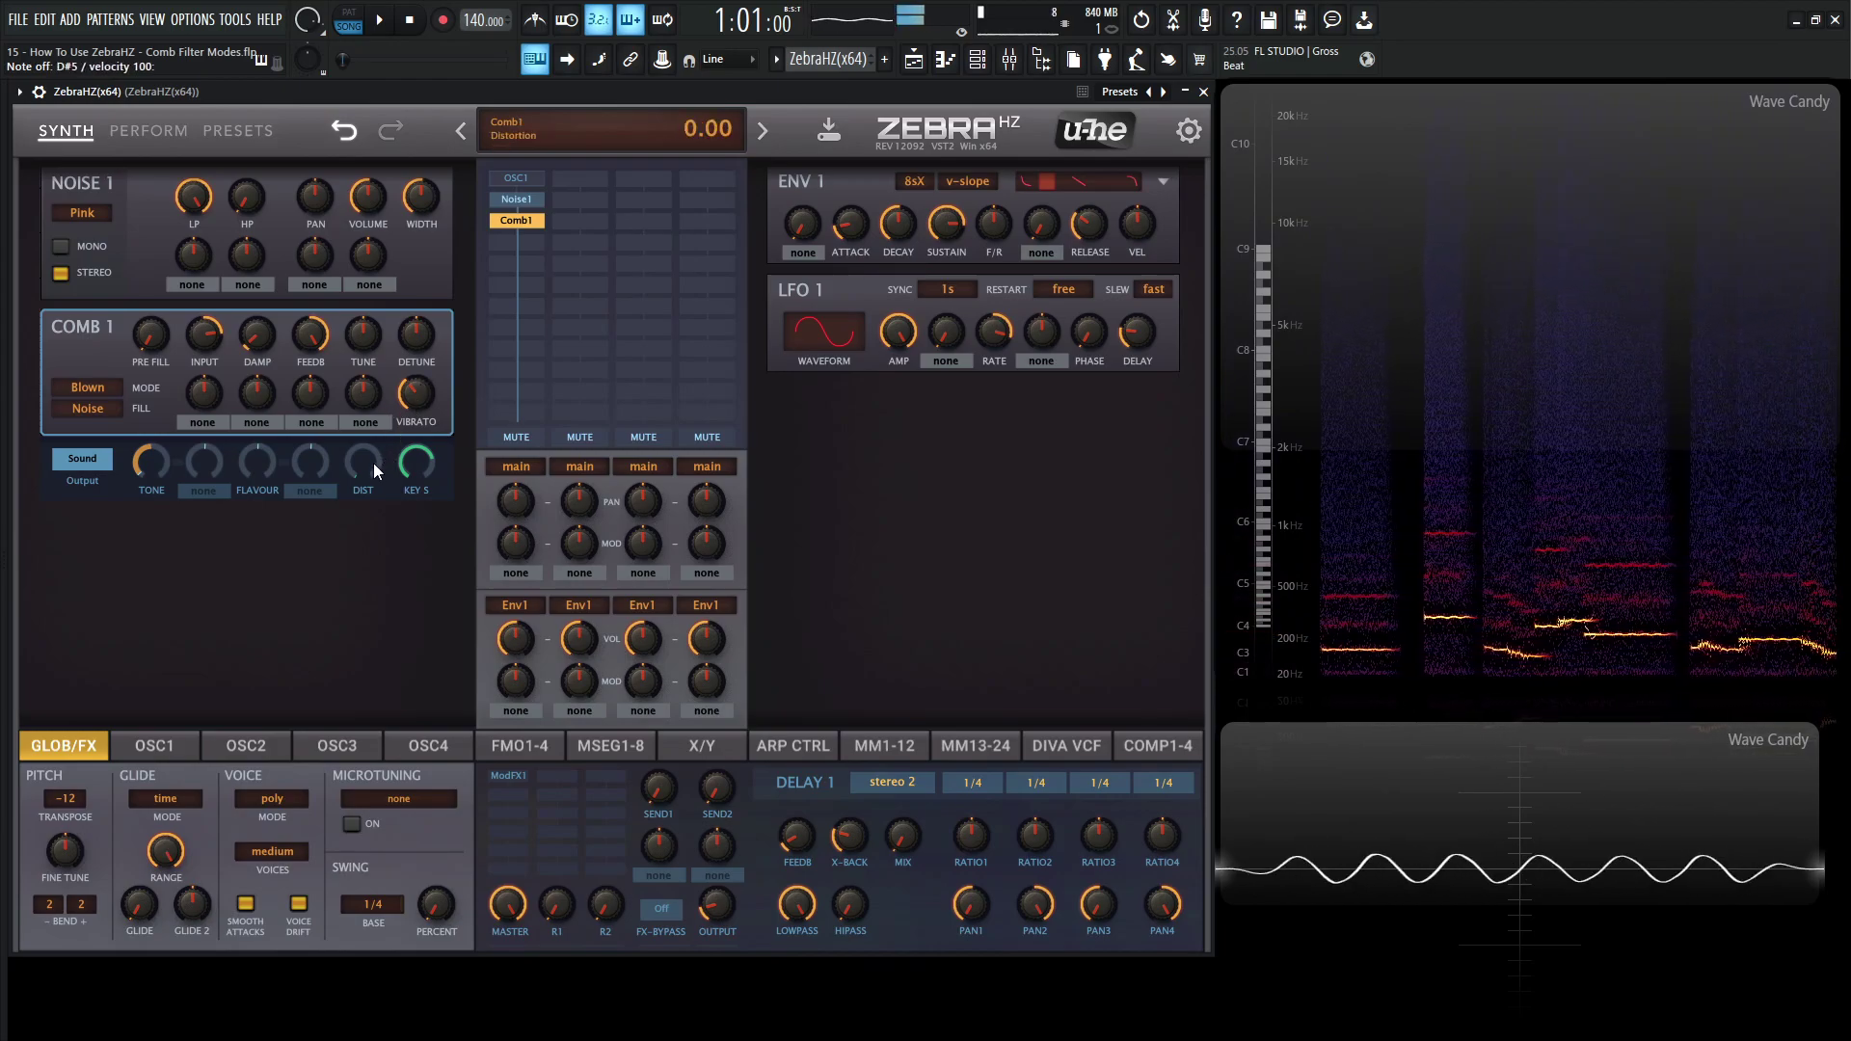
# - Set Comb 1 distortion to about 50, brighten its tone, raise its tuning, and lower feedback to 72
pyautogui.moveTo(372, 465); pyautogui.dragTo(370, 380)
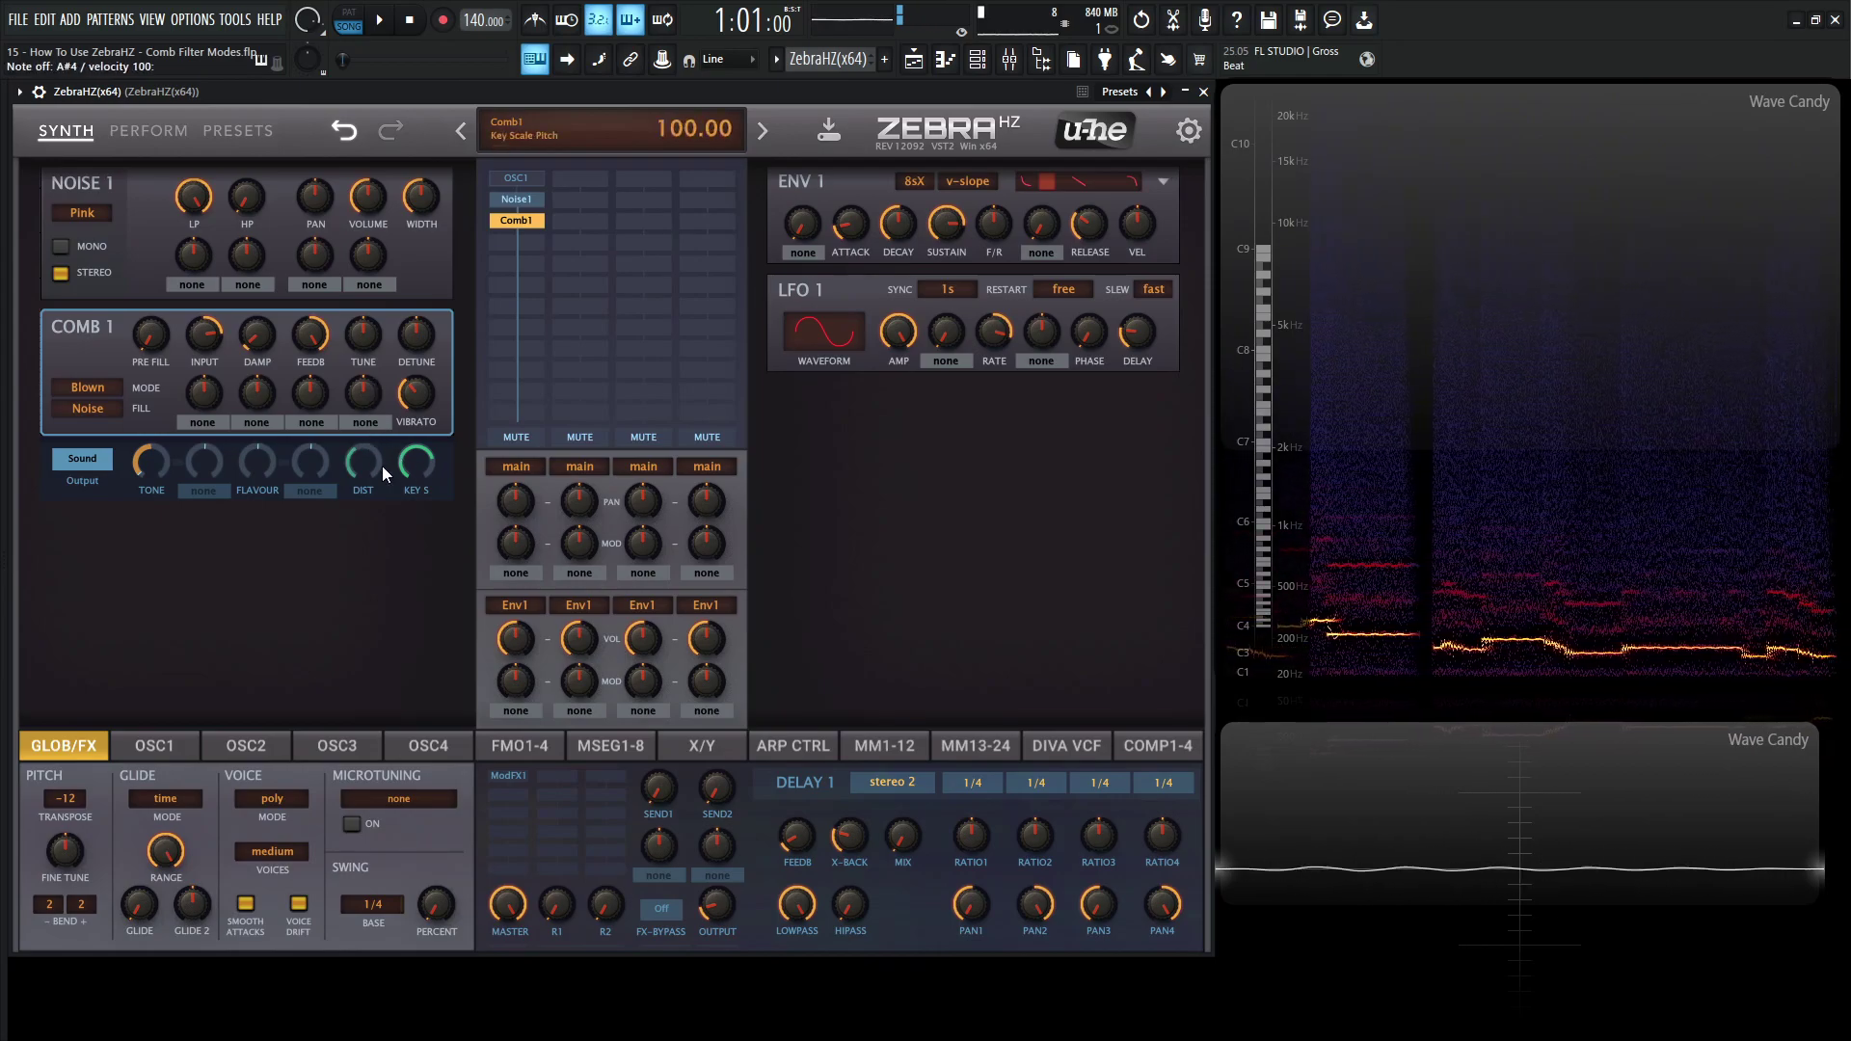
pyautogui.moveTo(382, 465); pyautogui.dragTo(365, 478)
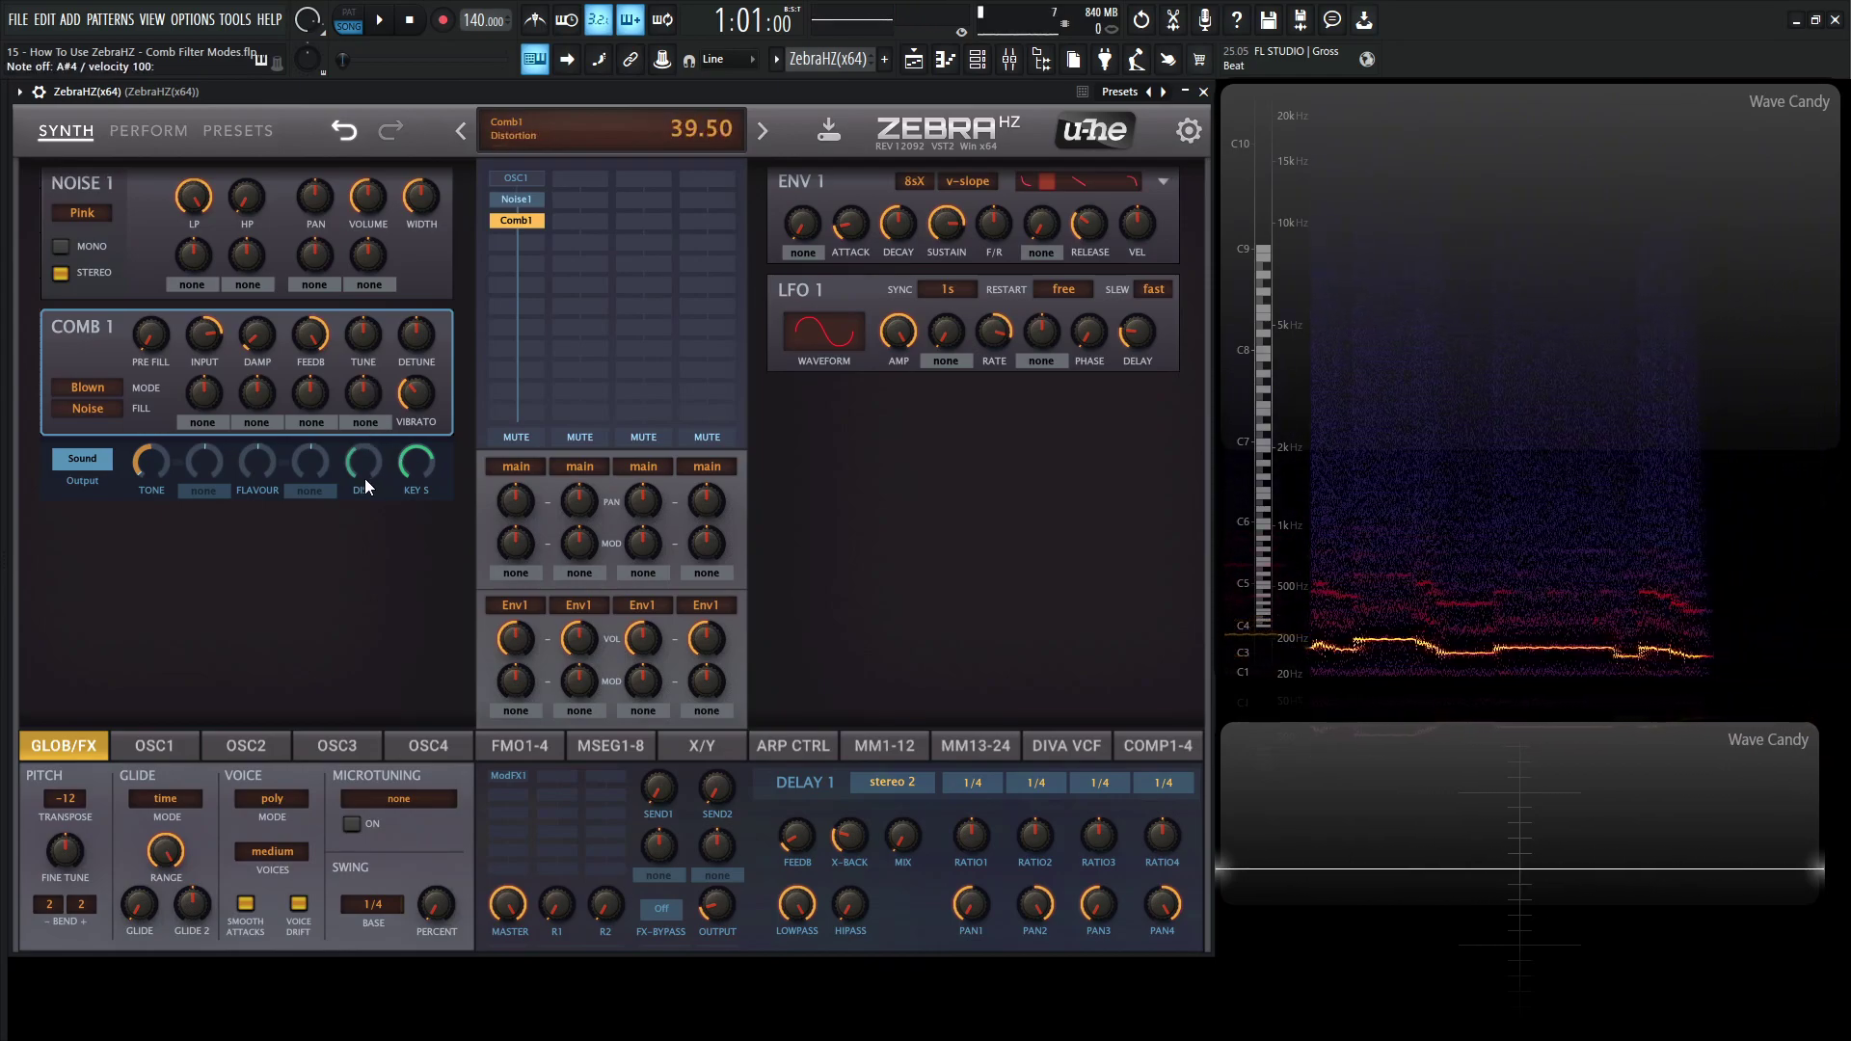
pyautogui.moveTo(367, 457); pyautogui.dragTo(374, 436)
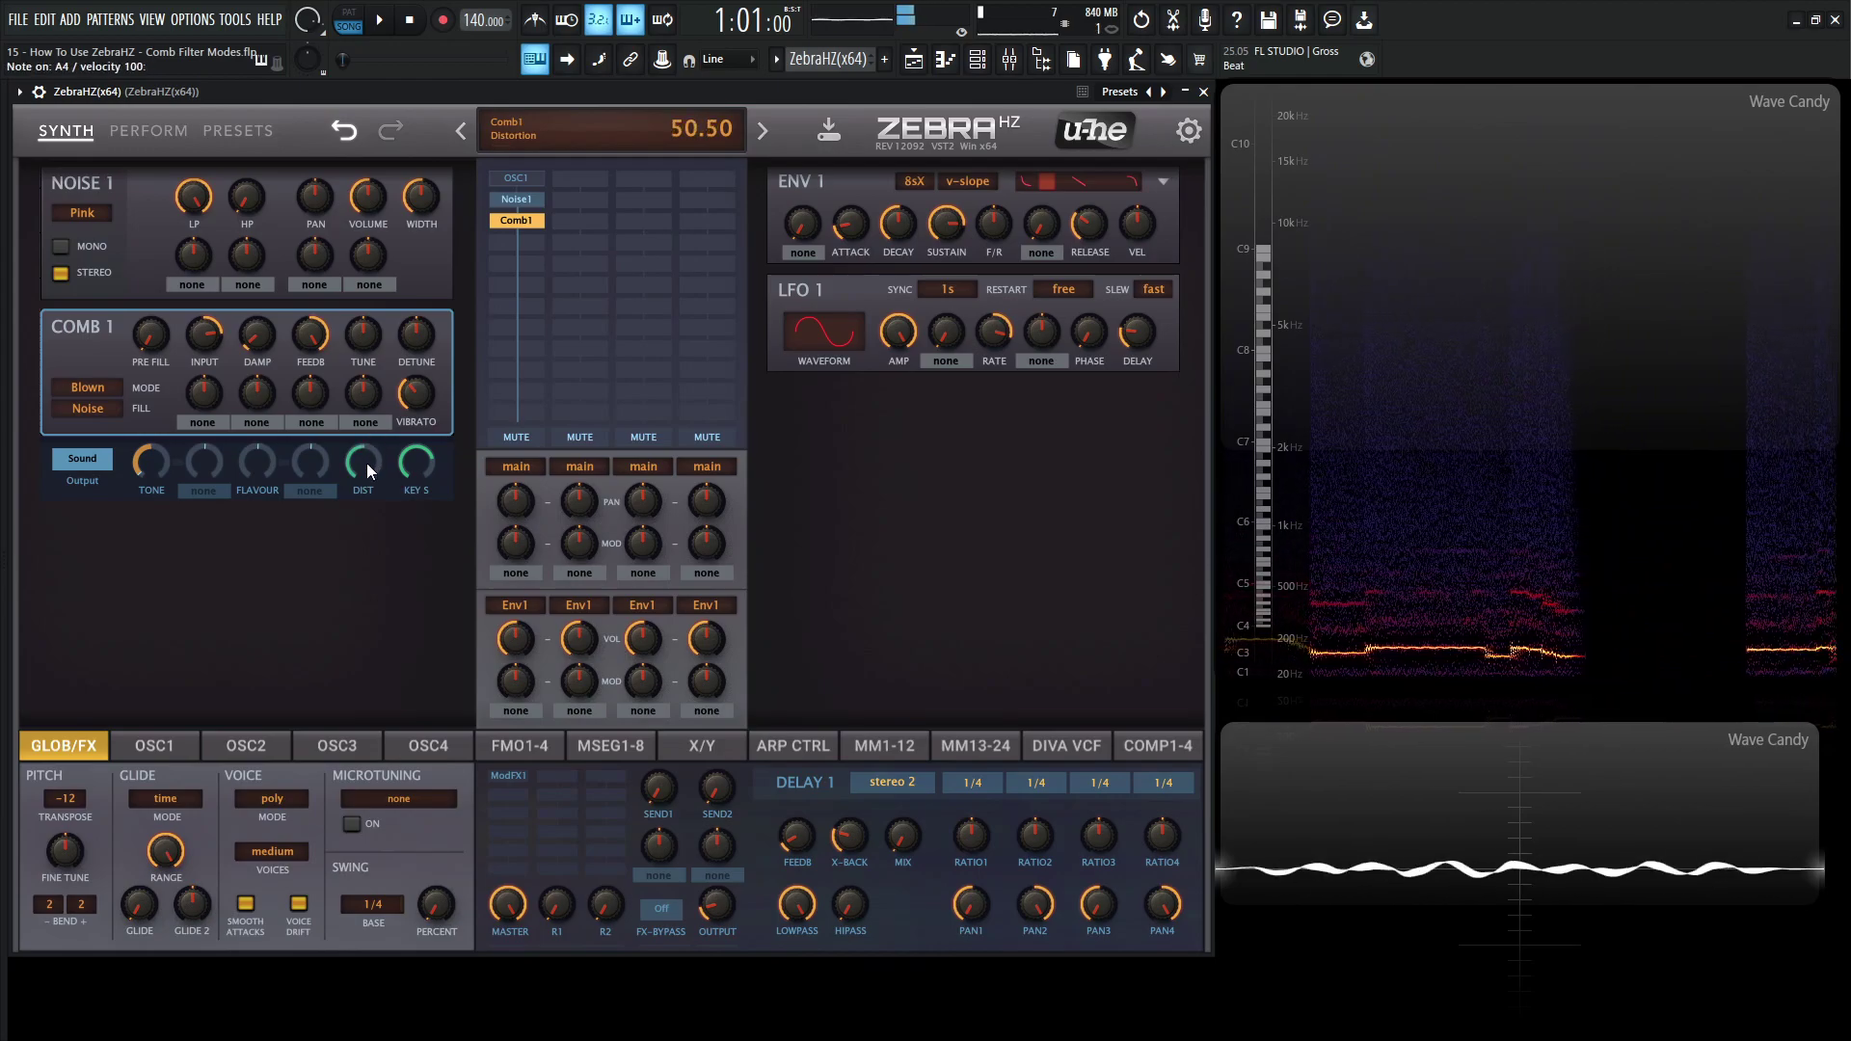
pyautogui.moveTo(151, 461); pyautogui.dragTo(160, 379)
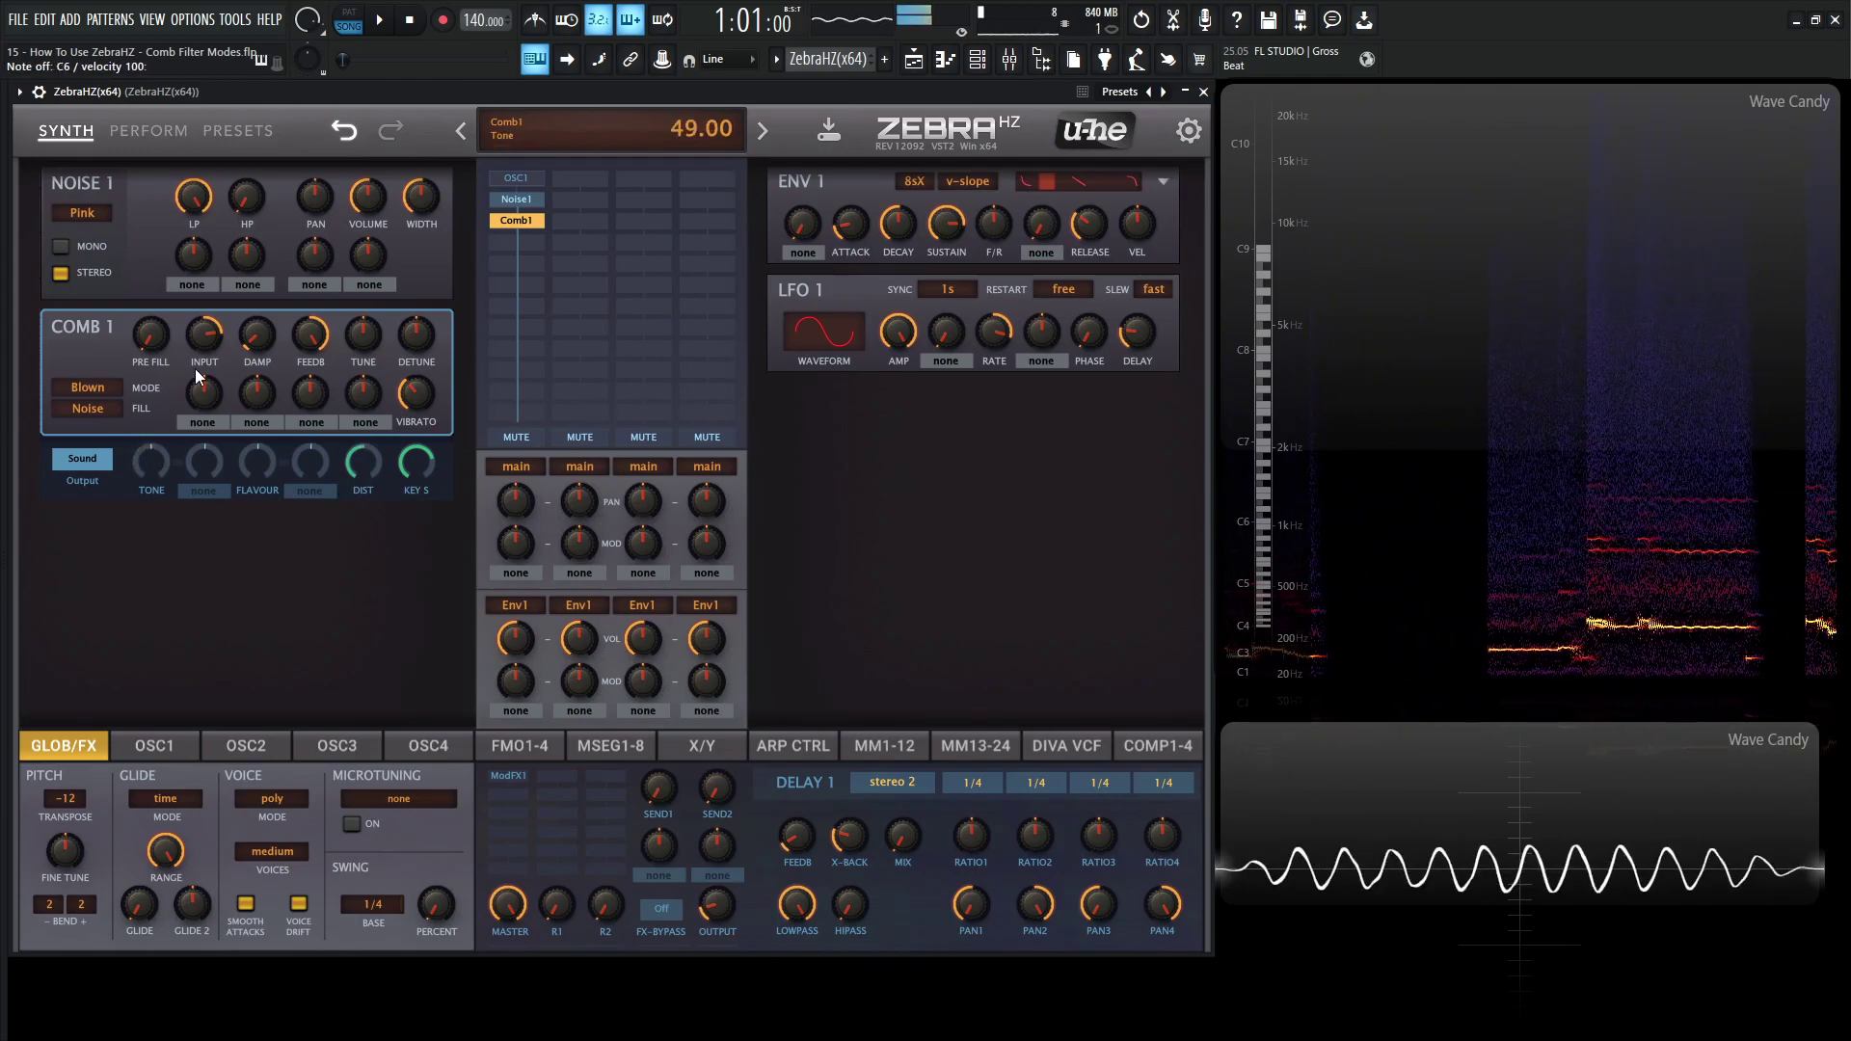
pyautogui.moveTo(378, 331); pyautogui.dragTo(376, 271)
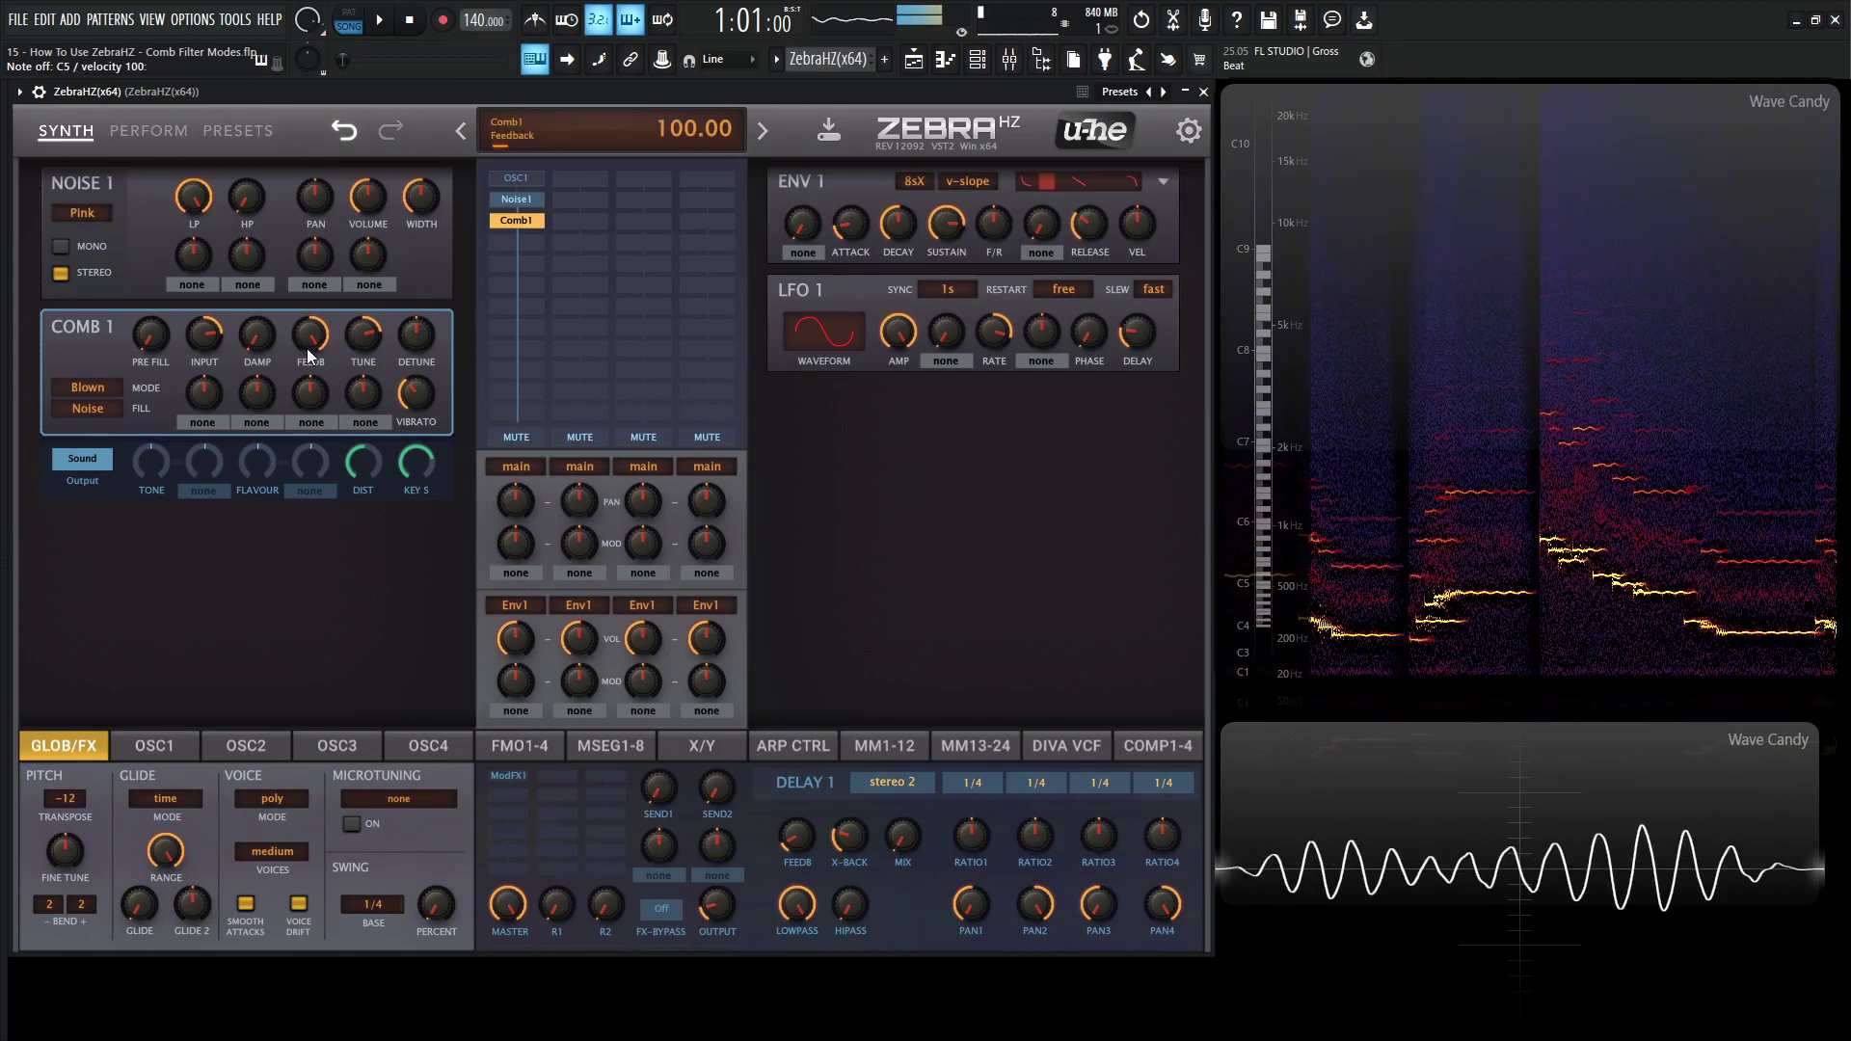
pyautogui.moveTo(306, 349)
pyautogui.mouseDown()
pyautogui.moveTo(316, 395)
pyautogui.moveTo(315, 359)
pyautogui.mouseUp()
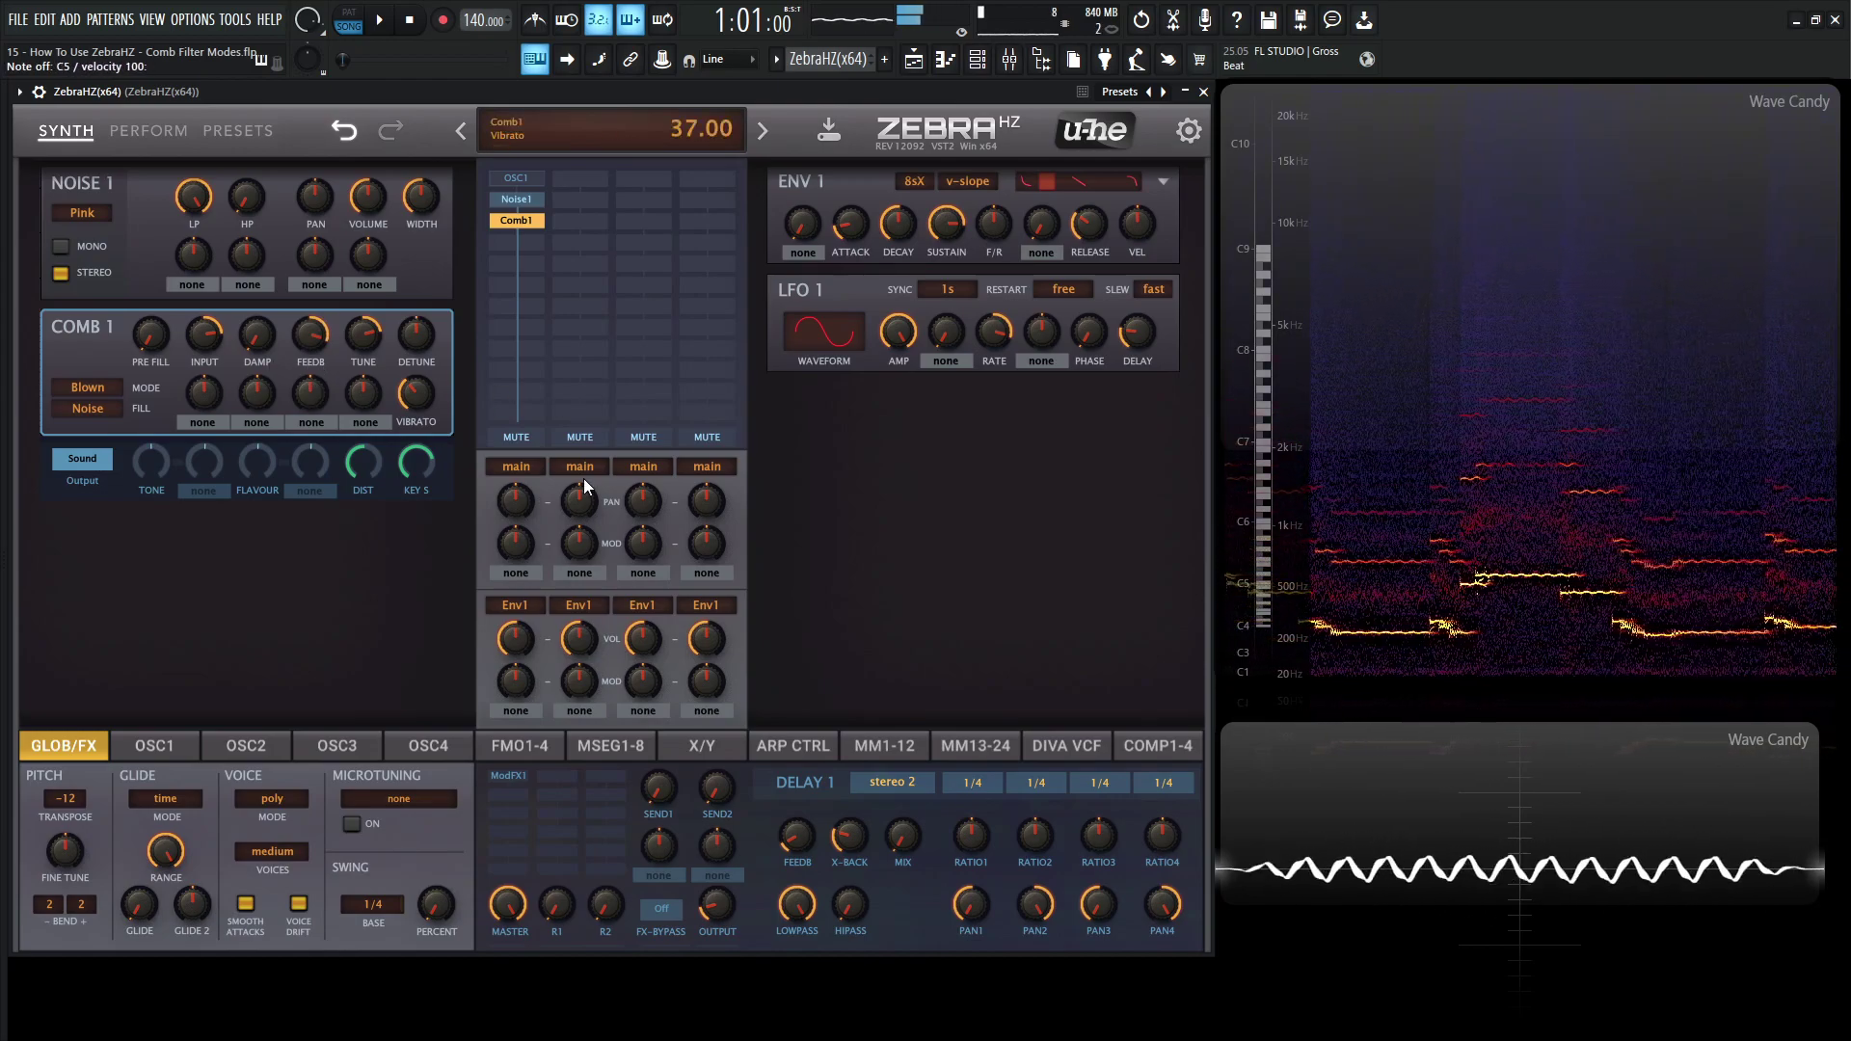
# - Load a Rev1 reverb module into an empty FX grid slot
pyautogui.click(511, 791)
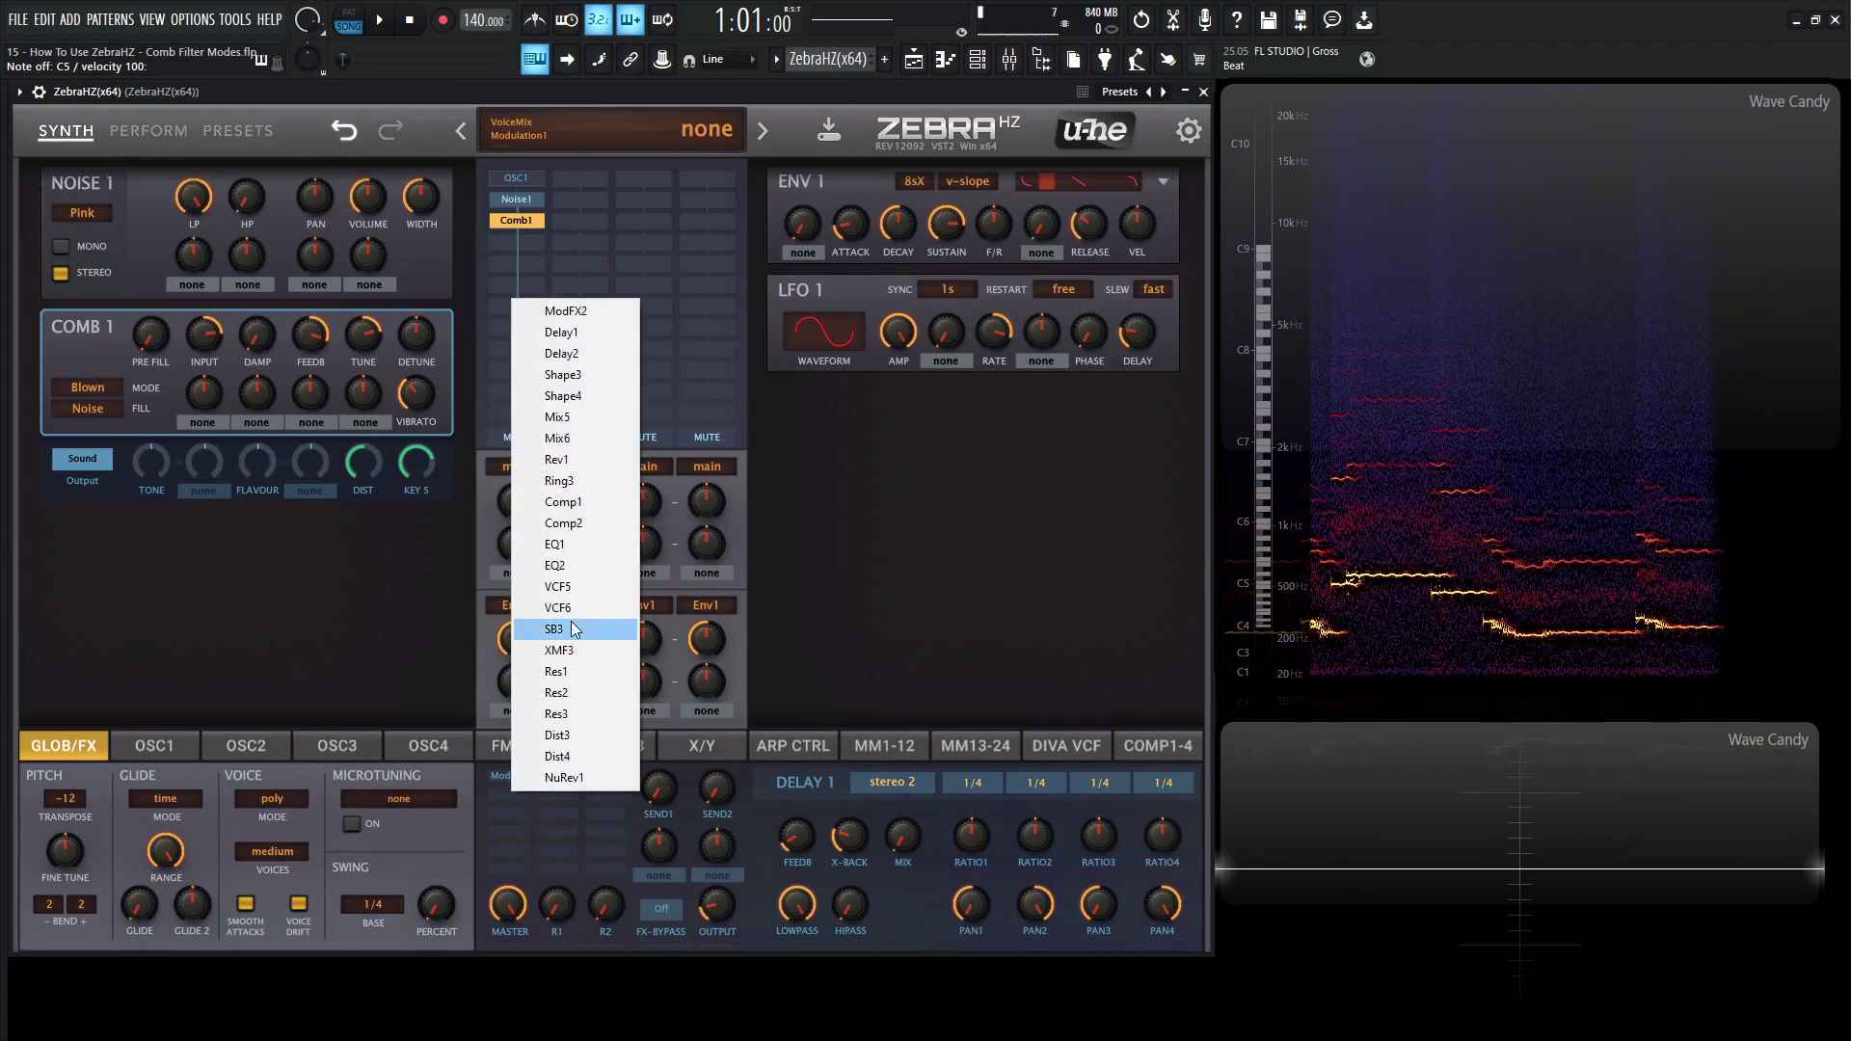
pyautogui.click(598, 459)
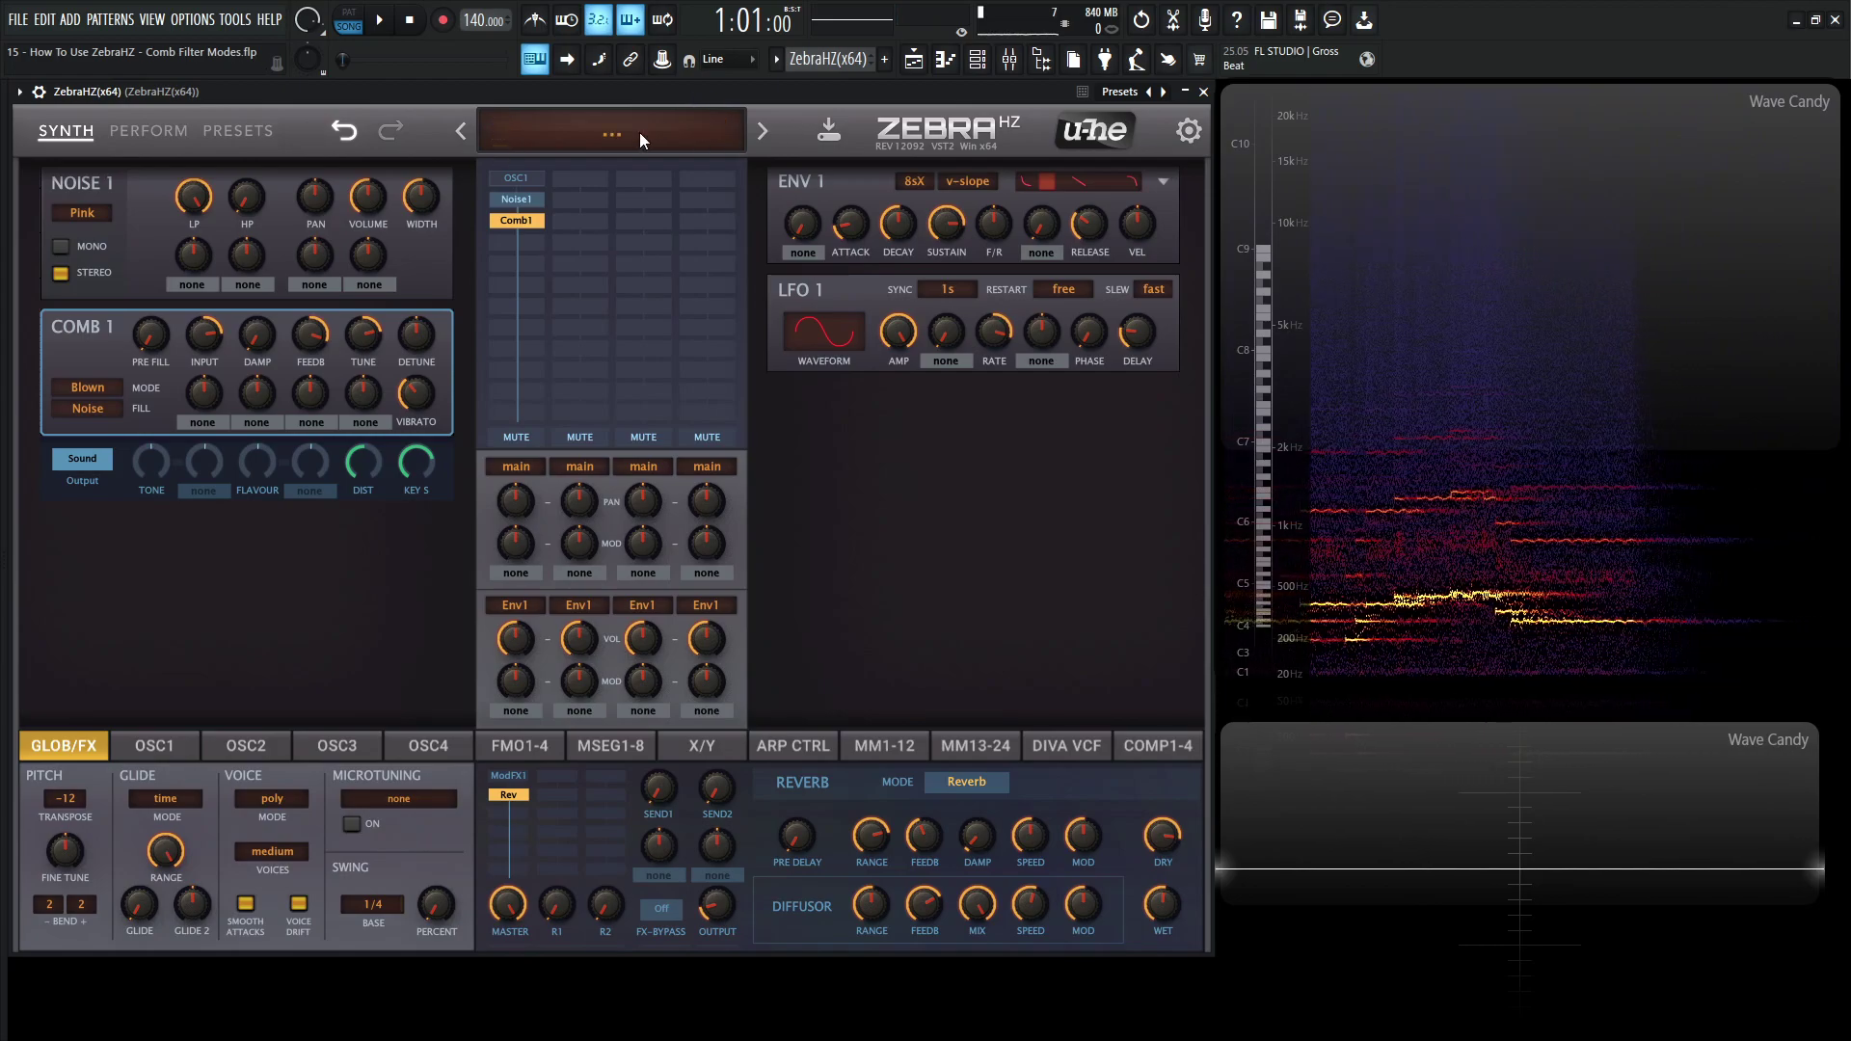
# - Step forward through the factory presets to Dark Chaos, then back one to Comb Strings
pyautogui.click(763, 130)
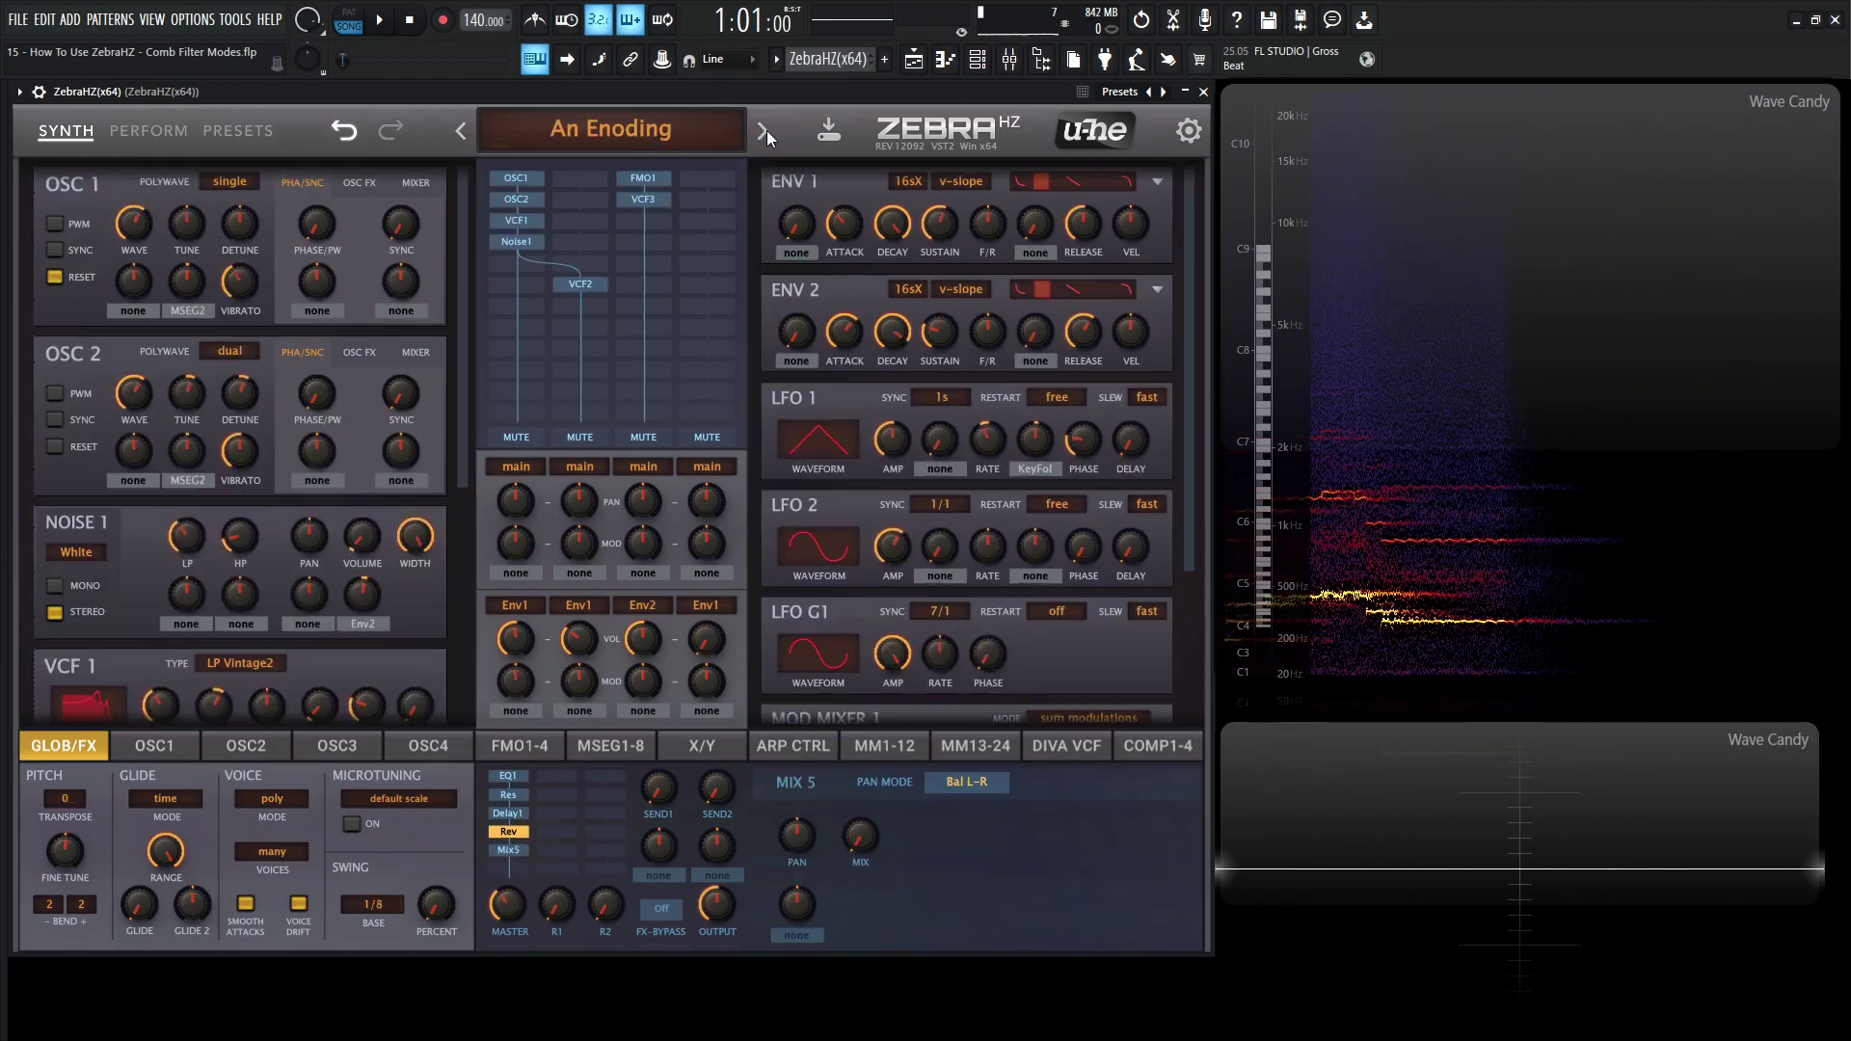
pyautogui.click(765, 130)
pyautogui.click(765, 130)
pyautogui.click(764, 130)
pyautogui.click(764, 130)
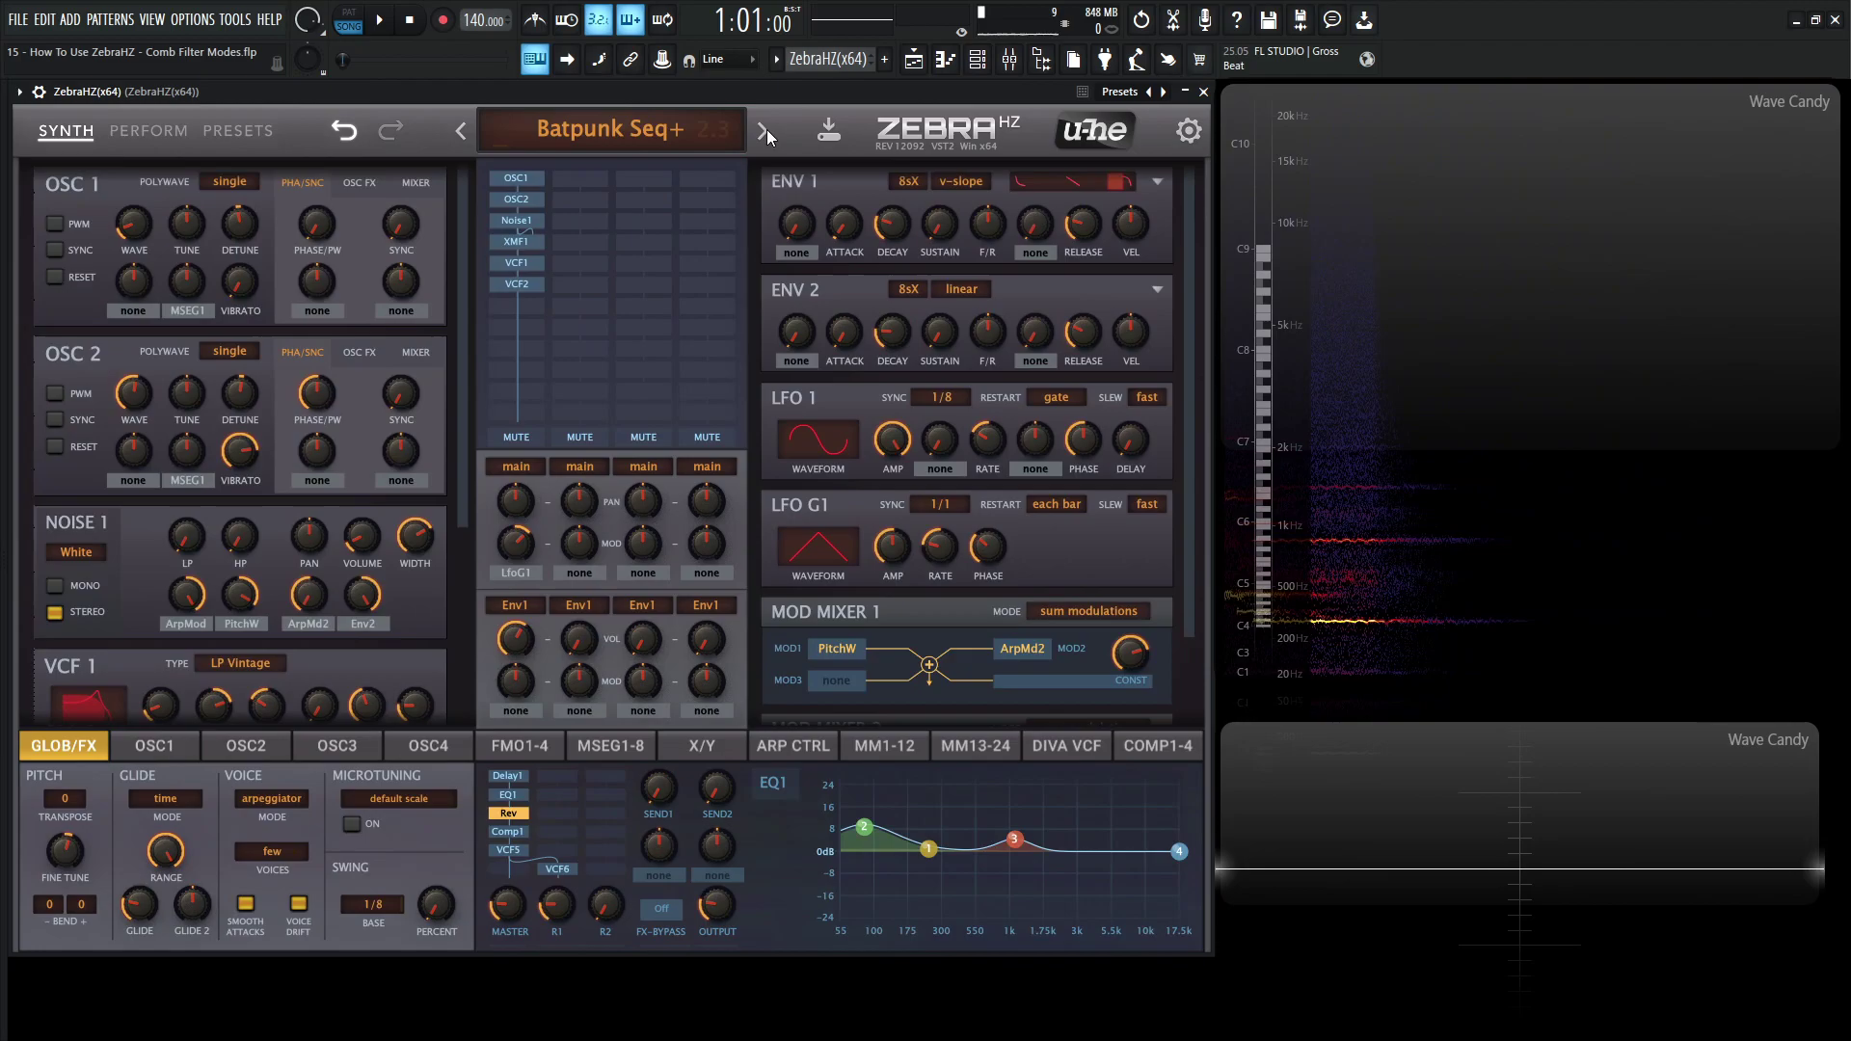
pyautogui.click(767, 130)
pyautogui.click(767, 130)
pyautogui.click(767, 131)
pyautogui.click(767, 130)
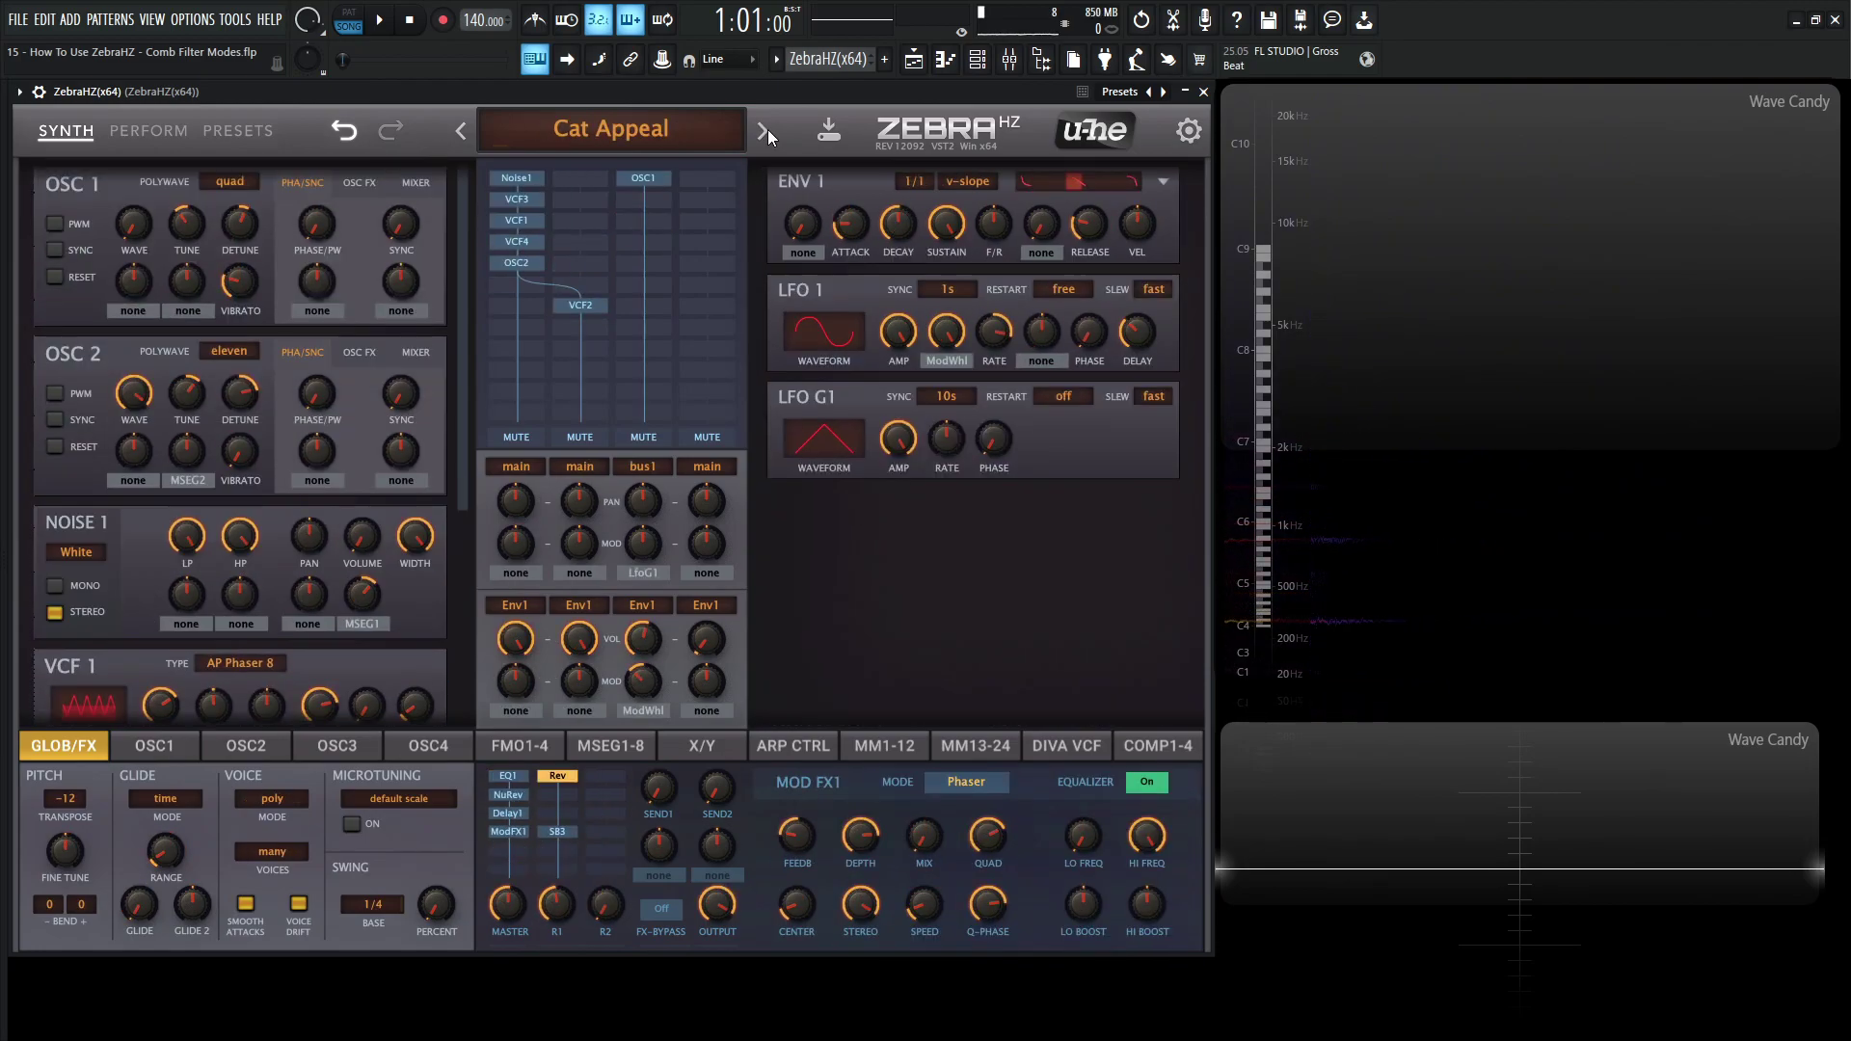
pyautogui.click(767, 129)
pyautogui.click(767, 129)
pyautogui.click(767, 129)
pyautogui.click(767, 129)
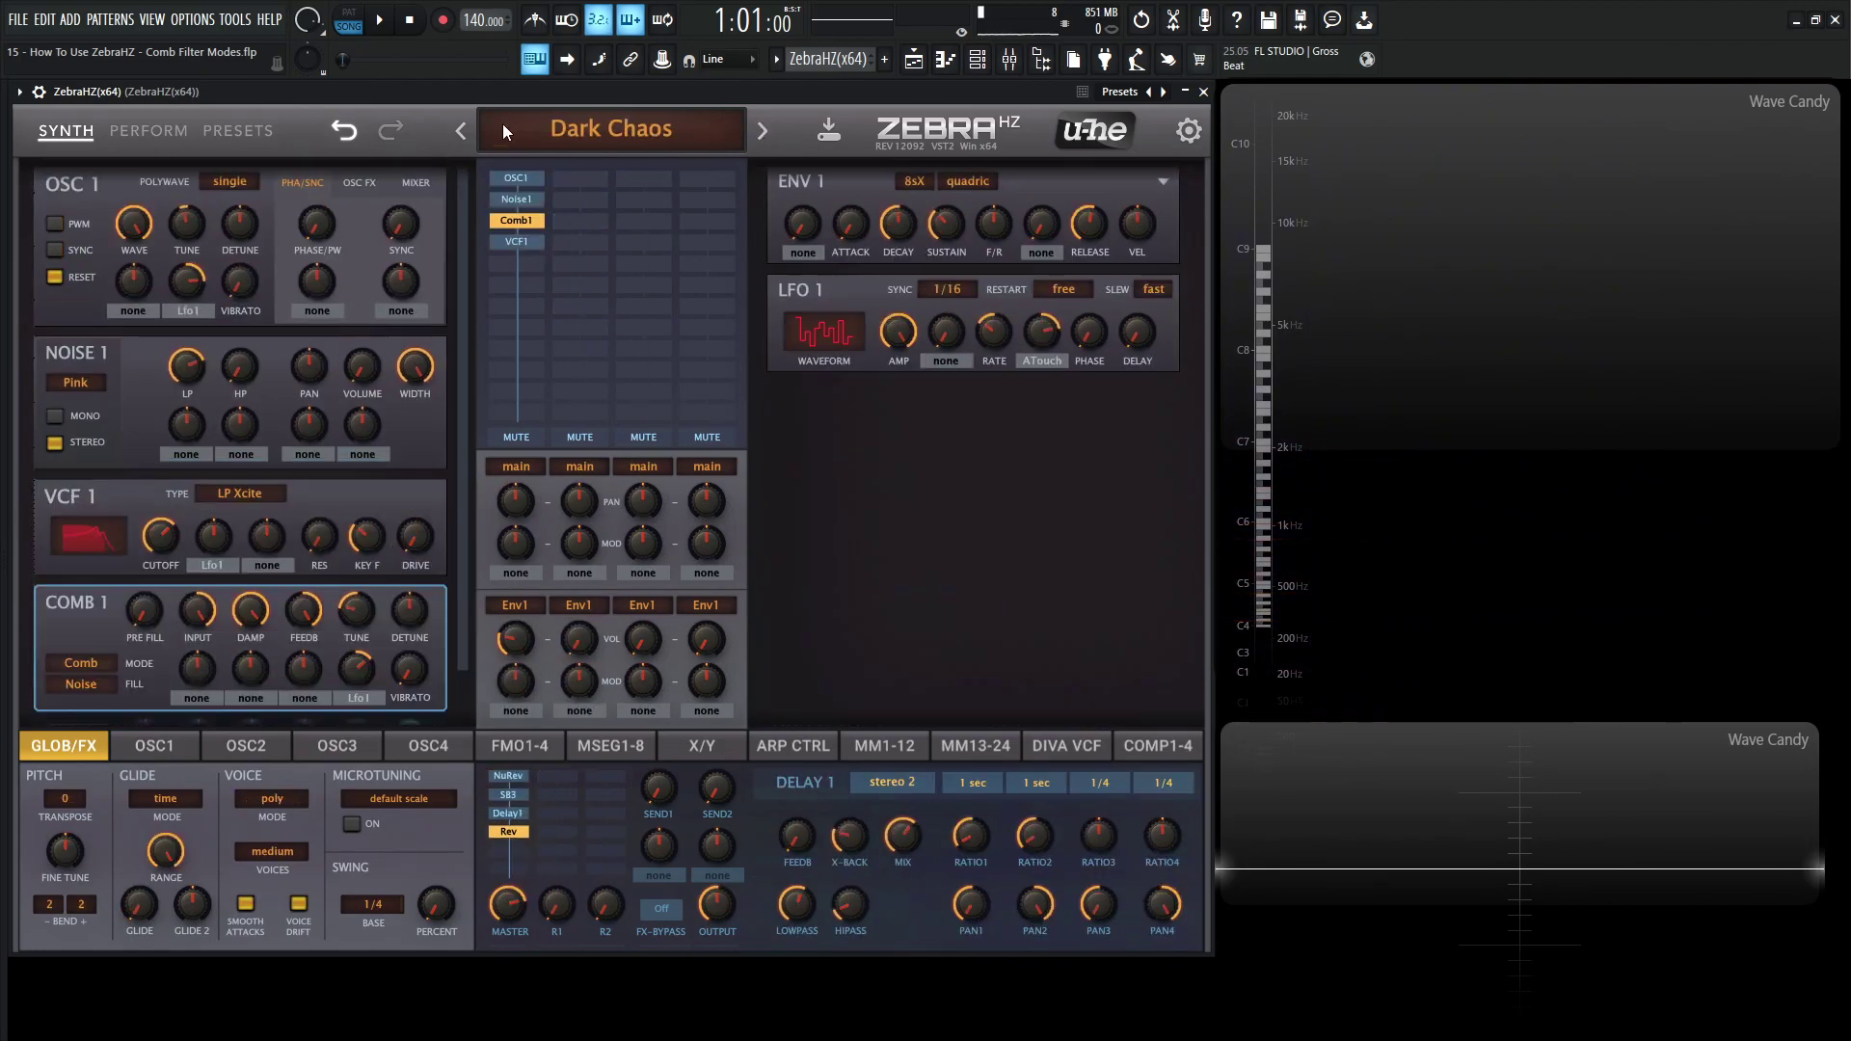
pyautogui.click(464, 129)
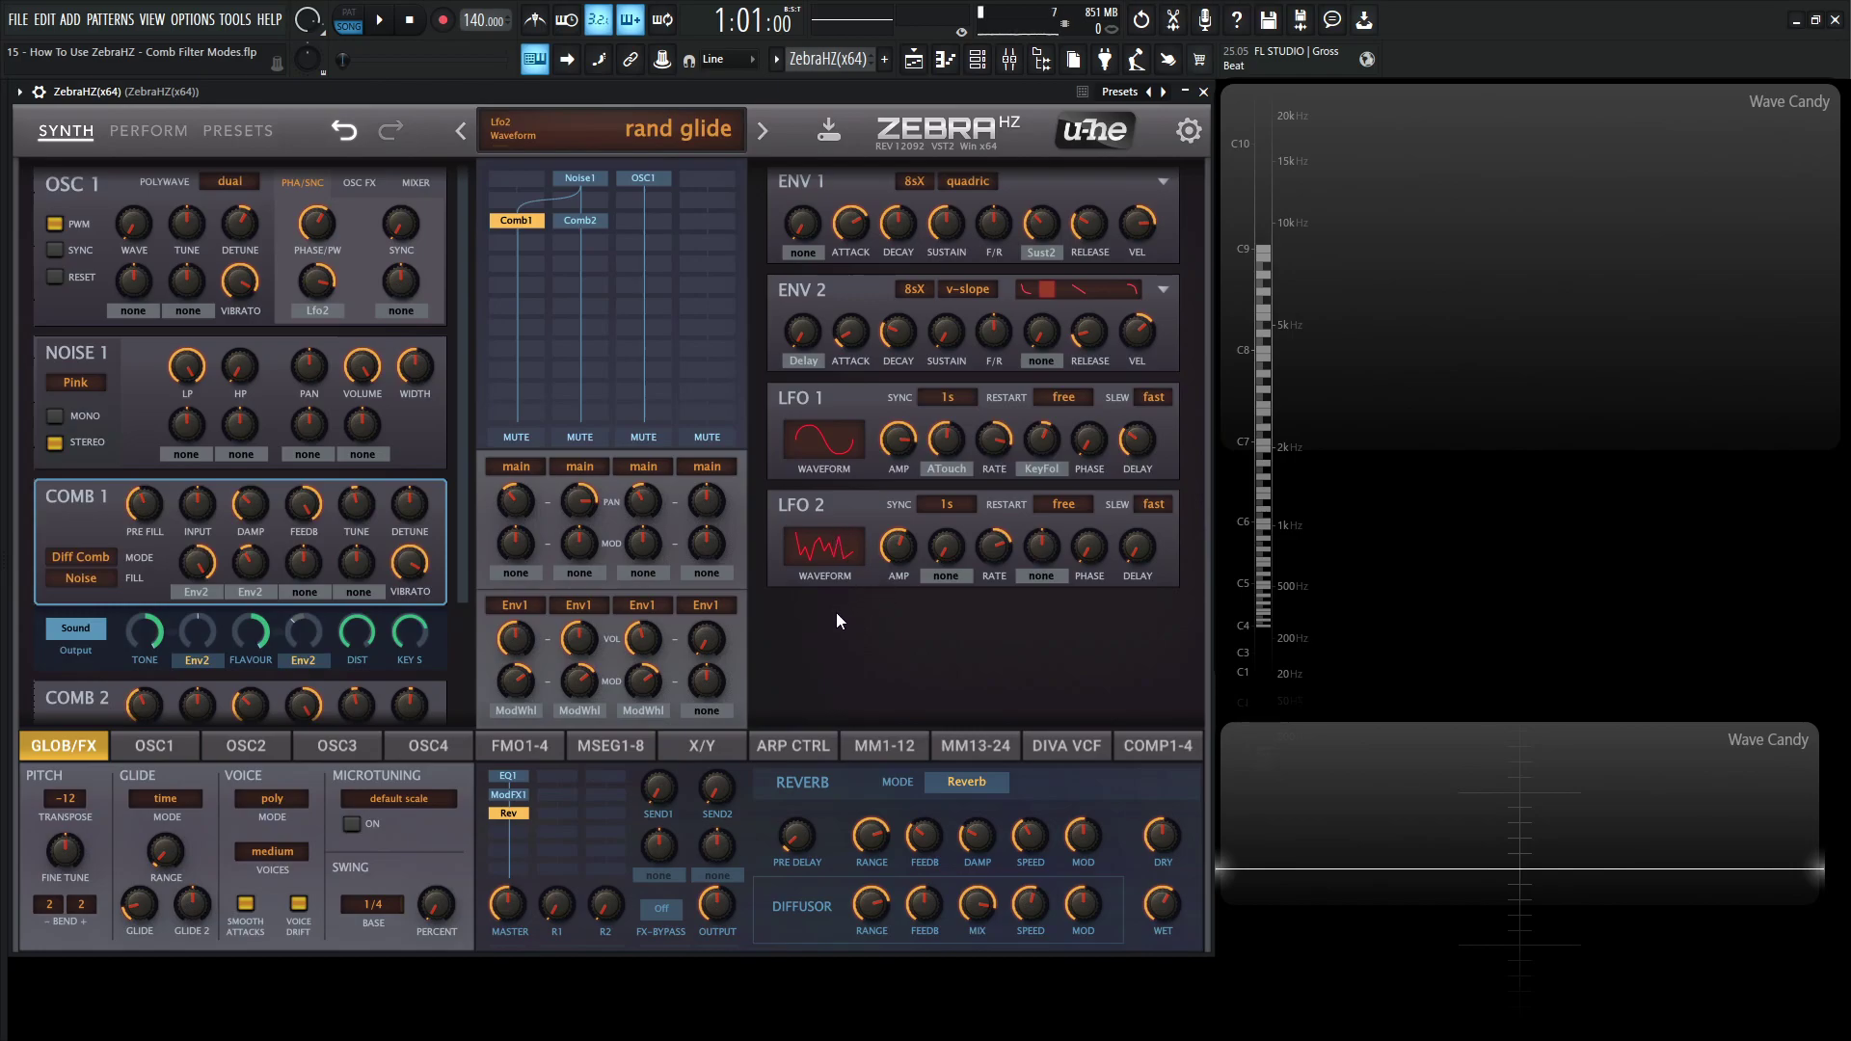
# - Play a 19-note melody on the computer keys, ending the phrase on a low note
pyautogui.press('b')
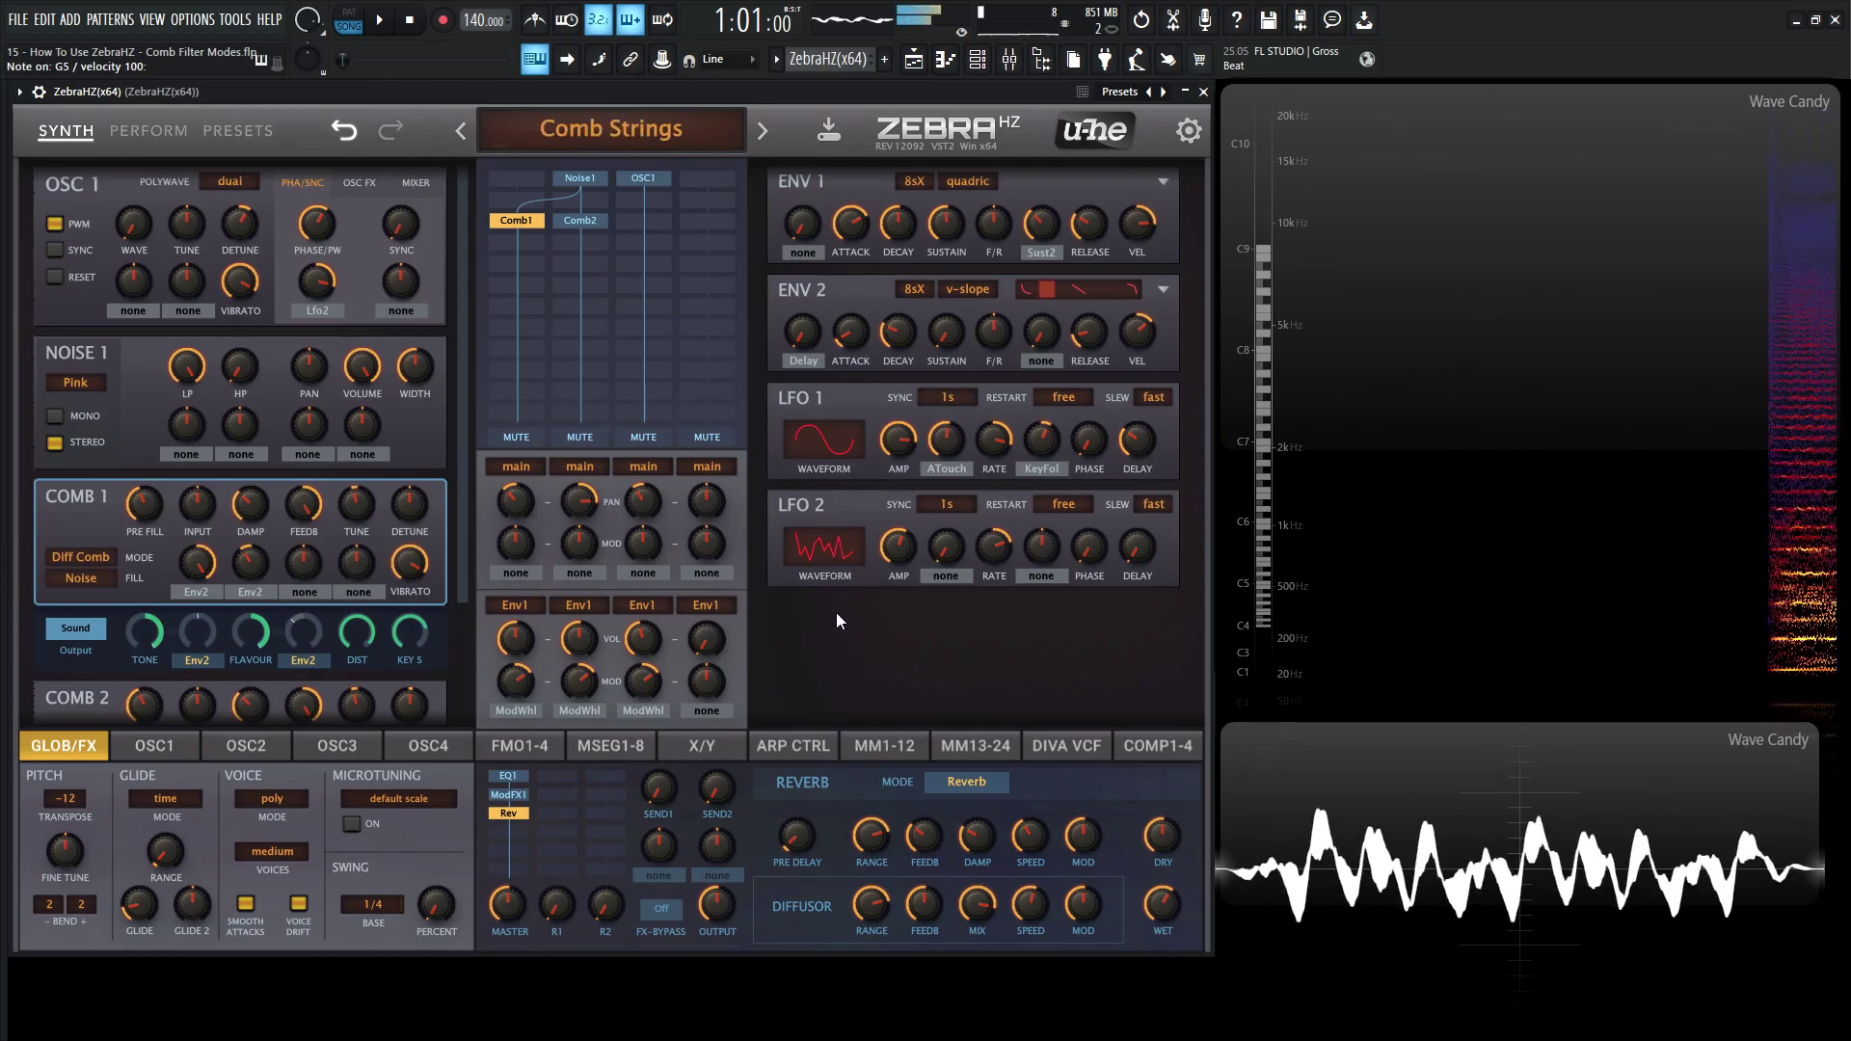
pyautogui.press('n')
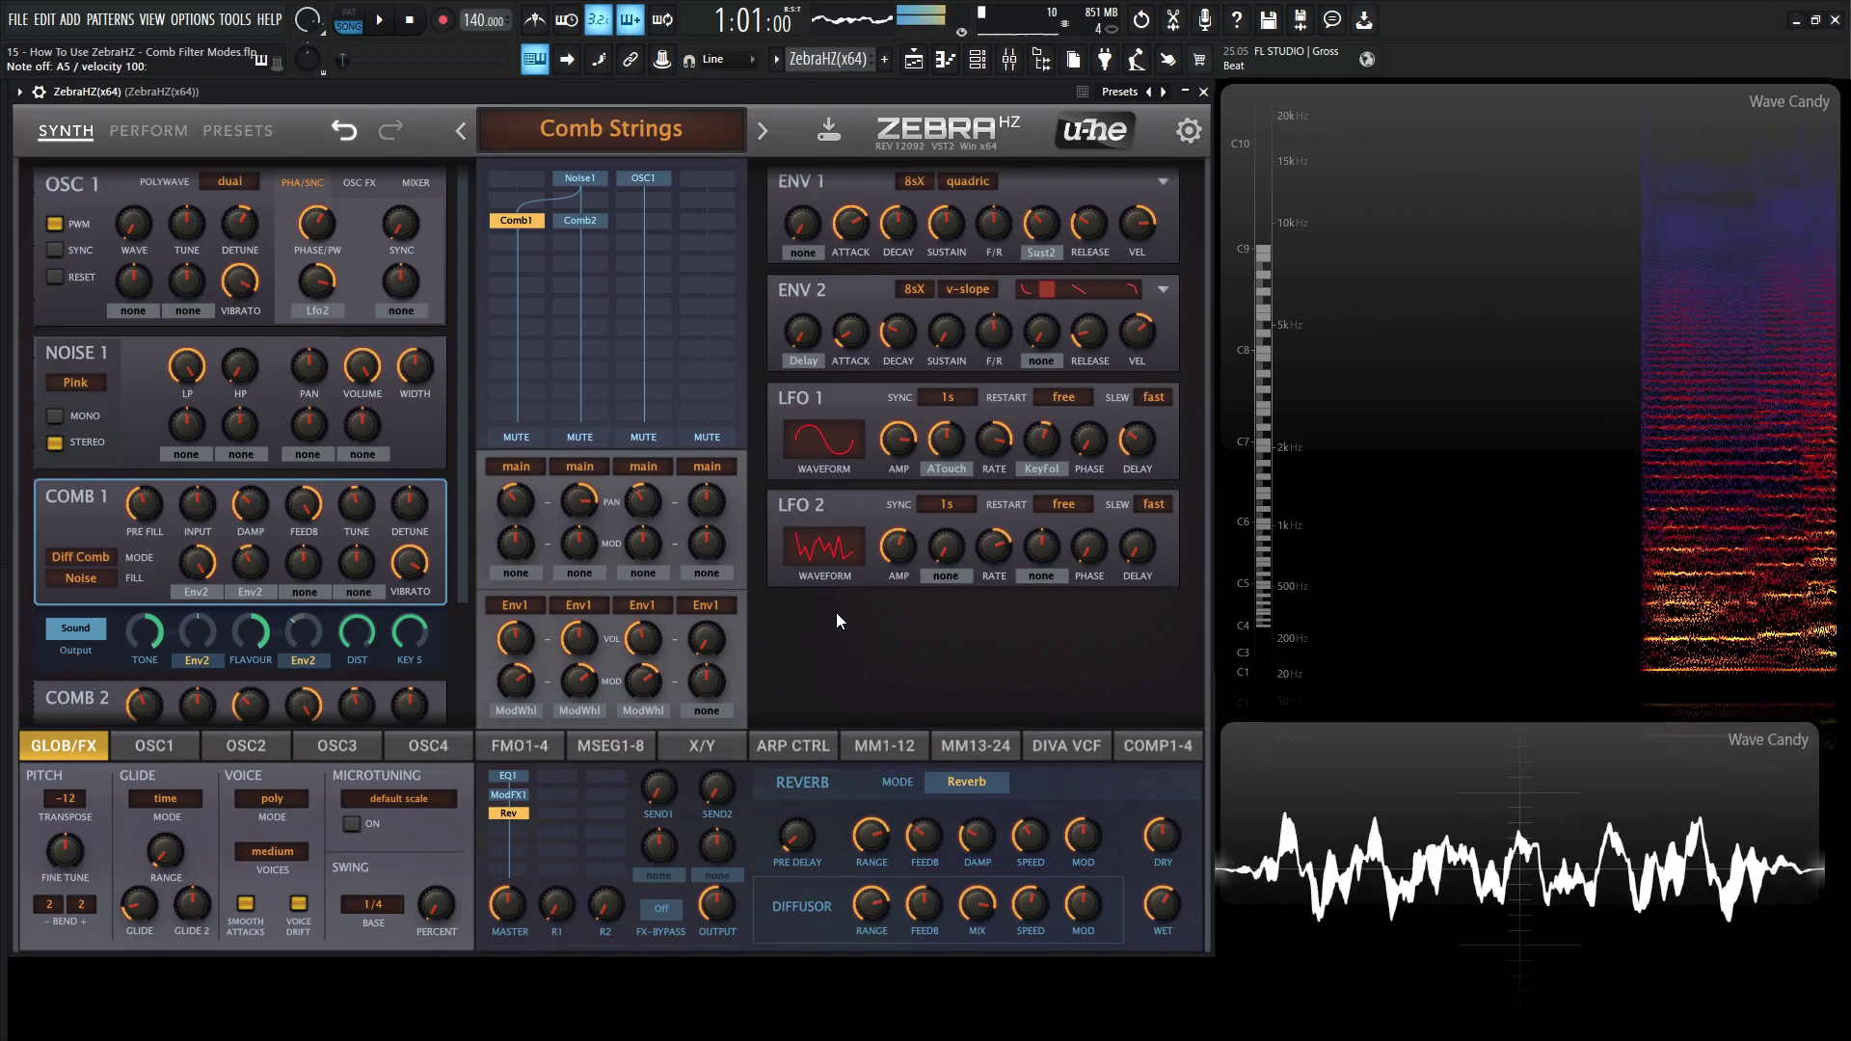
pyautogui.press('z')
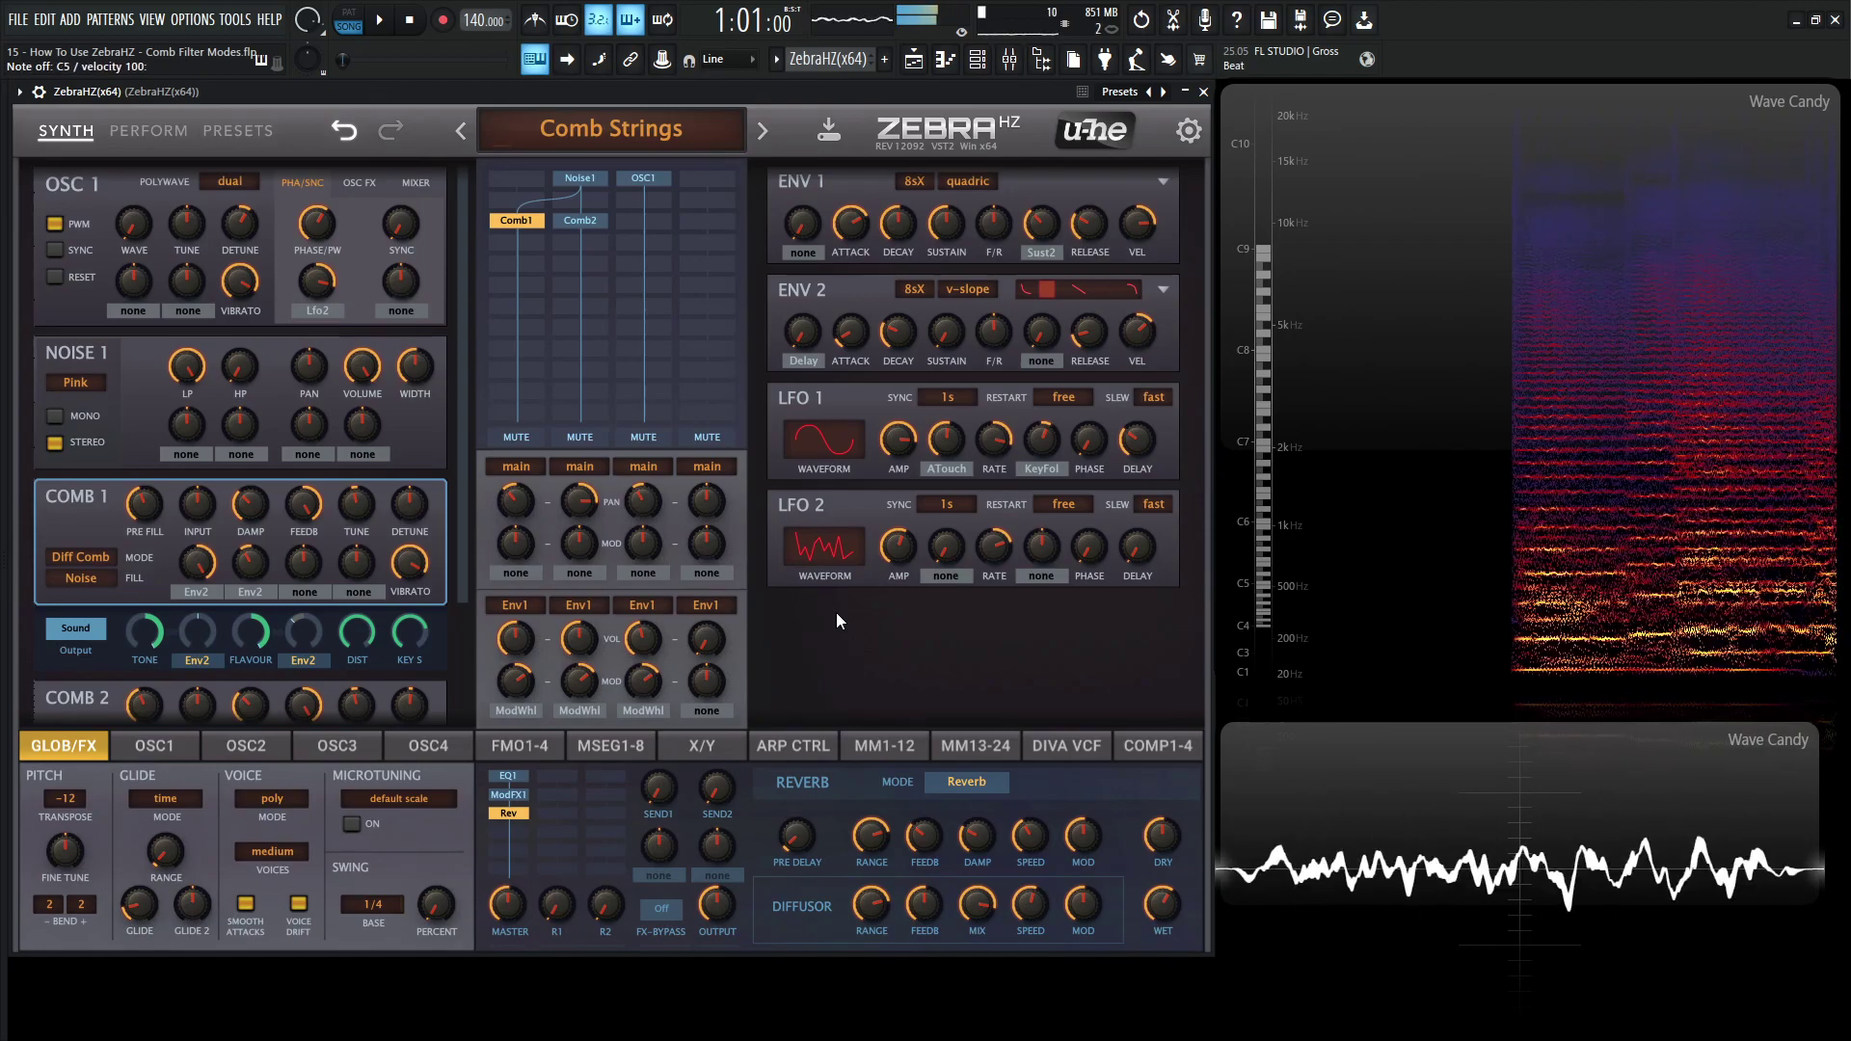
pyautogui.press('r')
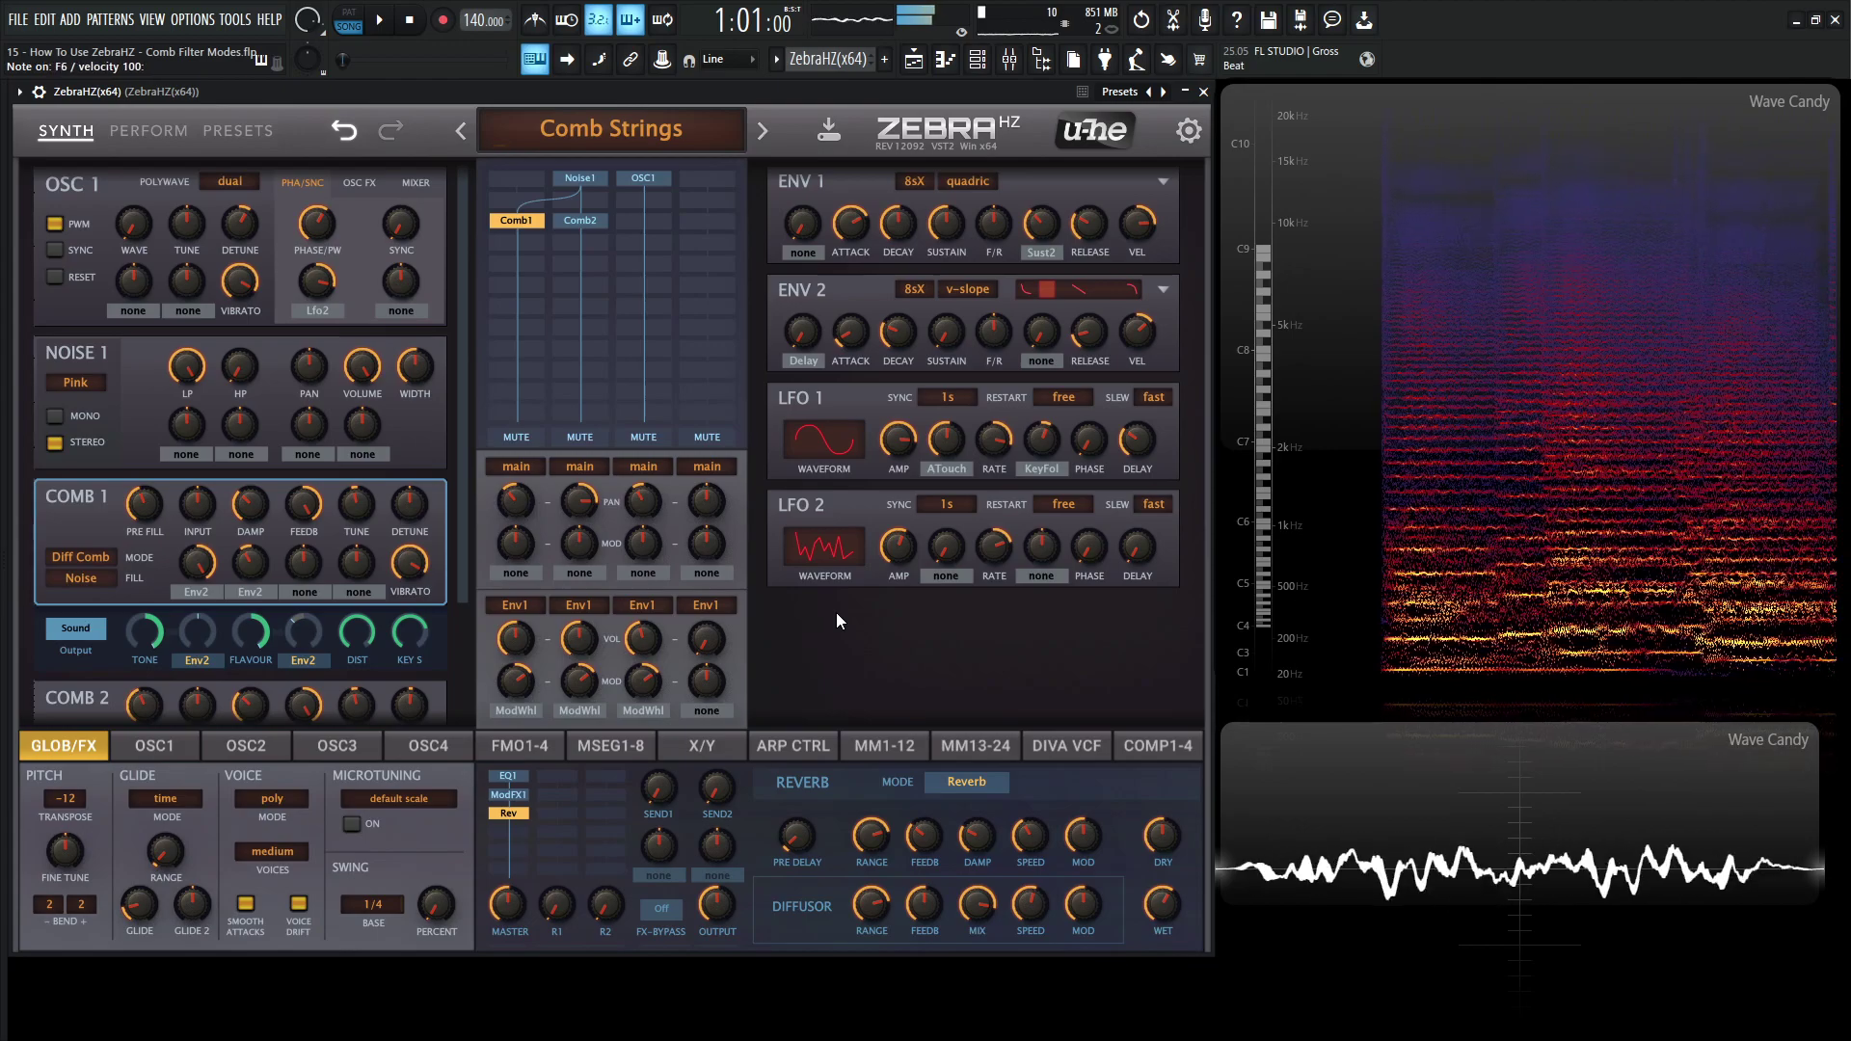
pyautogui.press('y')
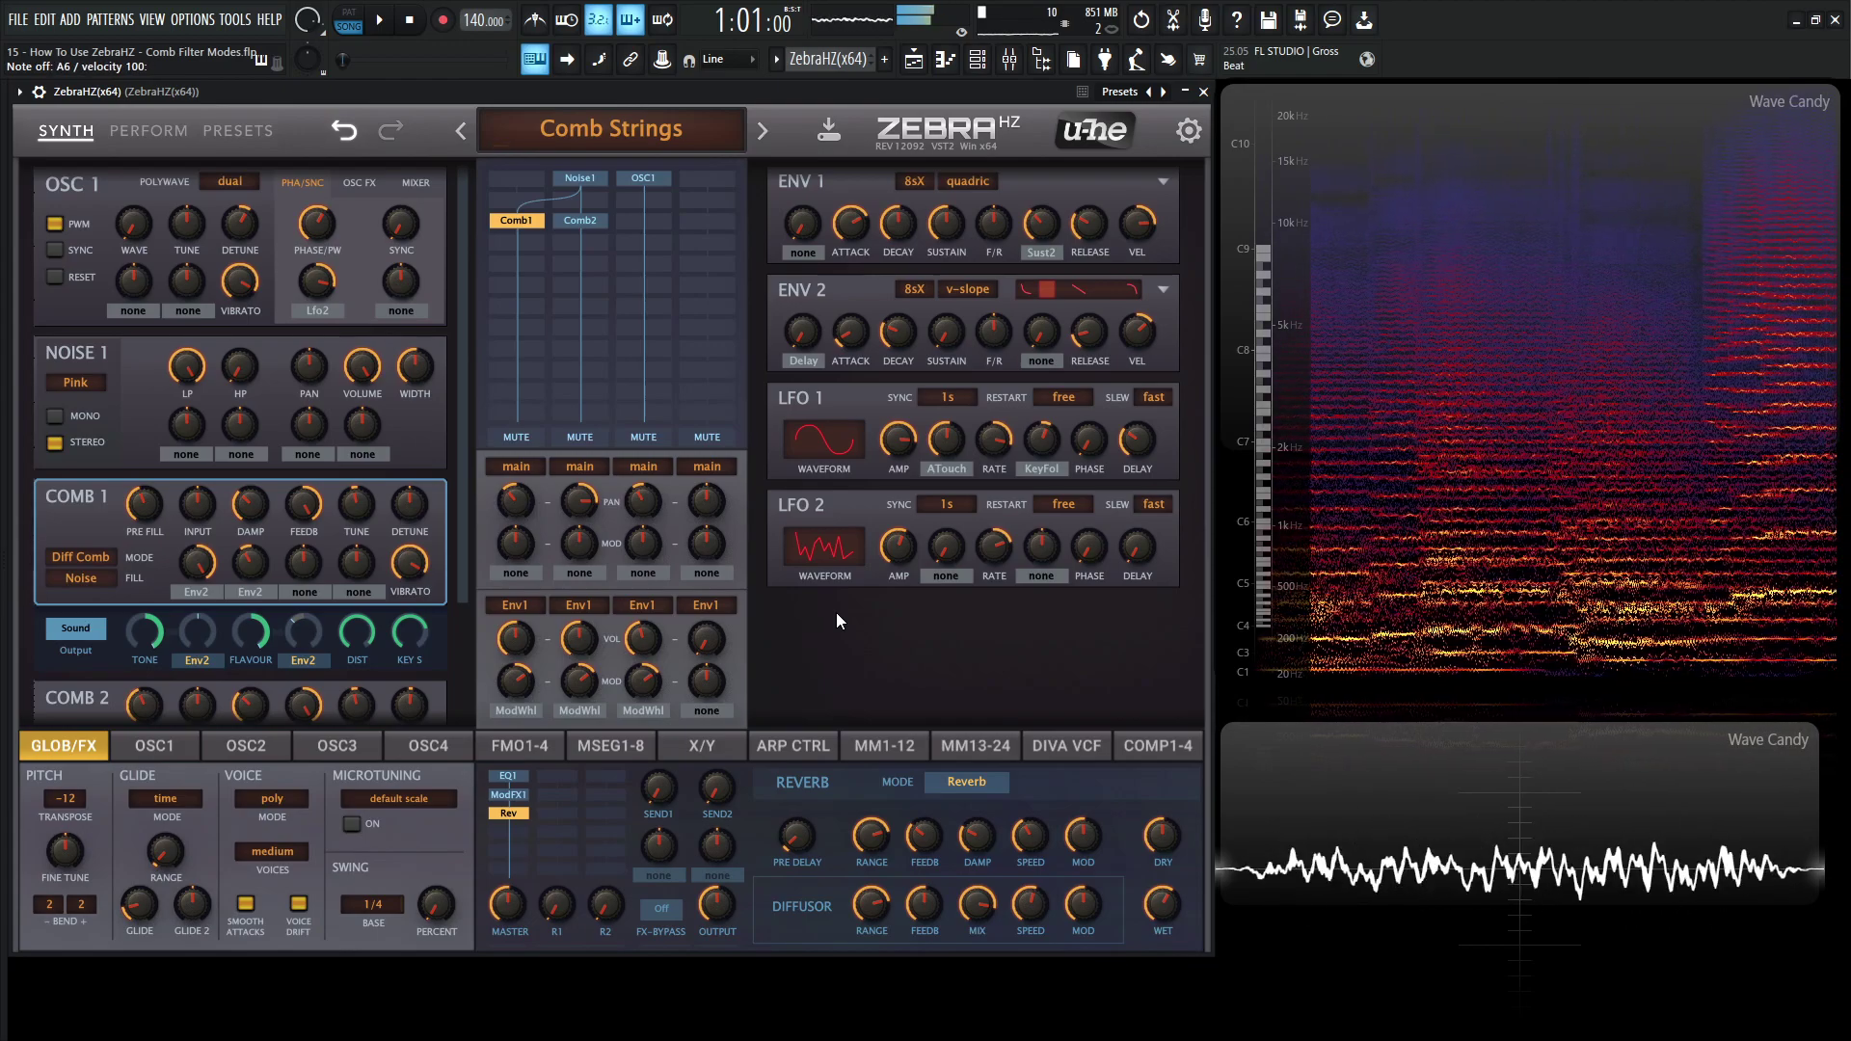
pyautogui.press('t')
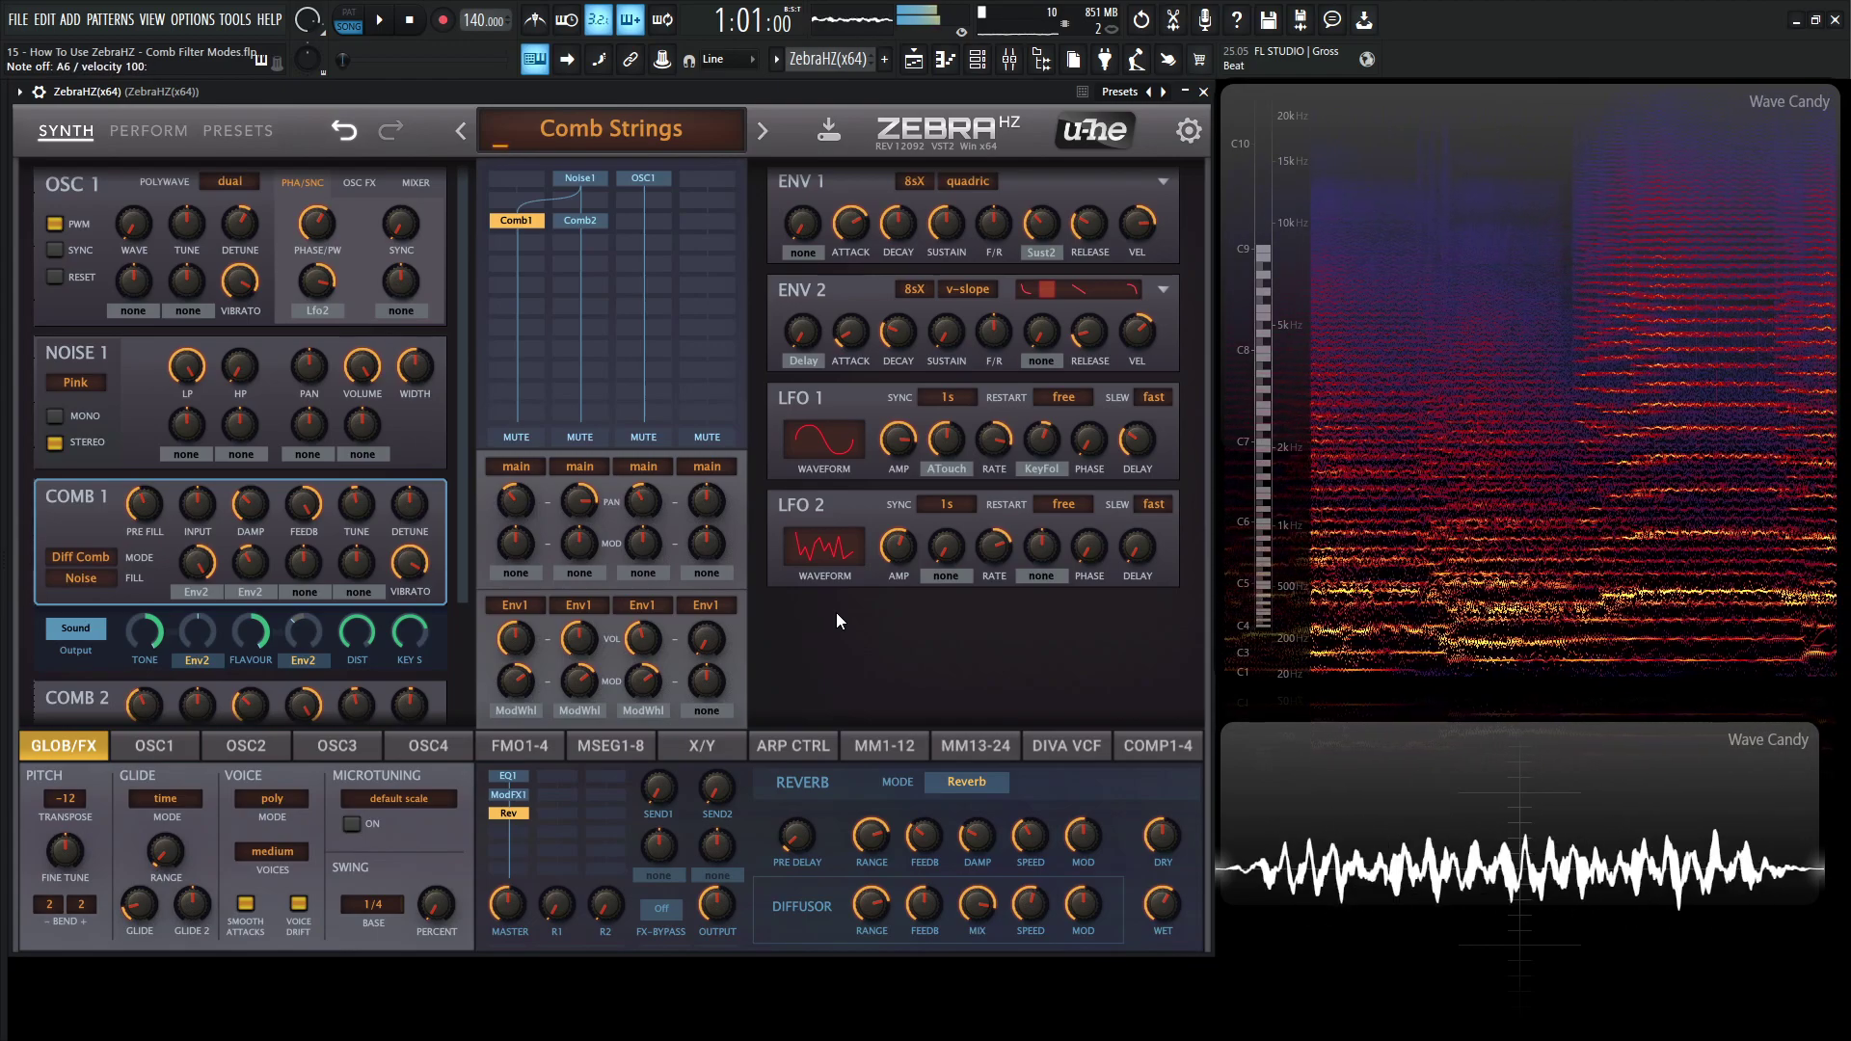
pyautogui.press('z')
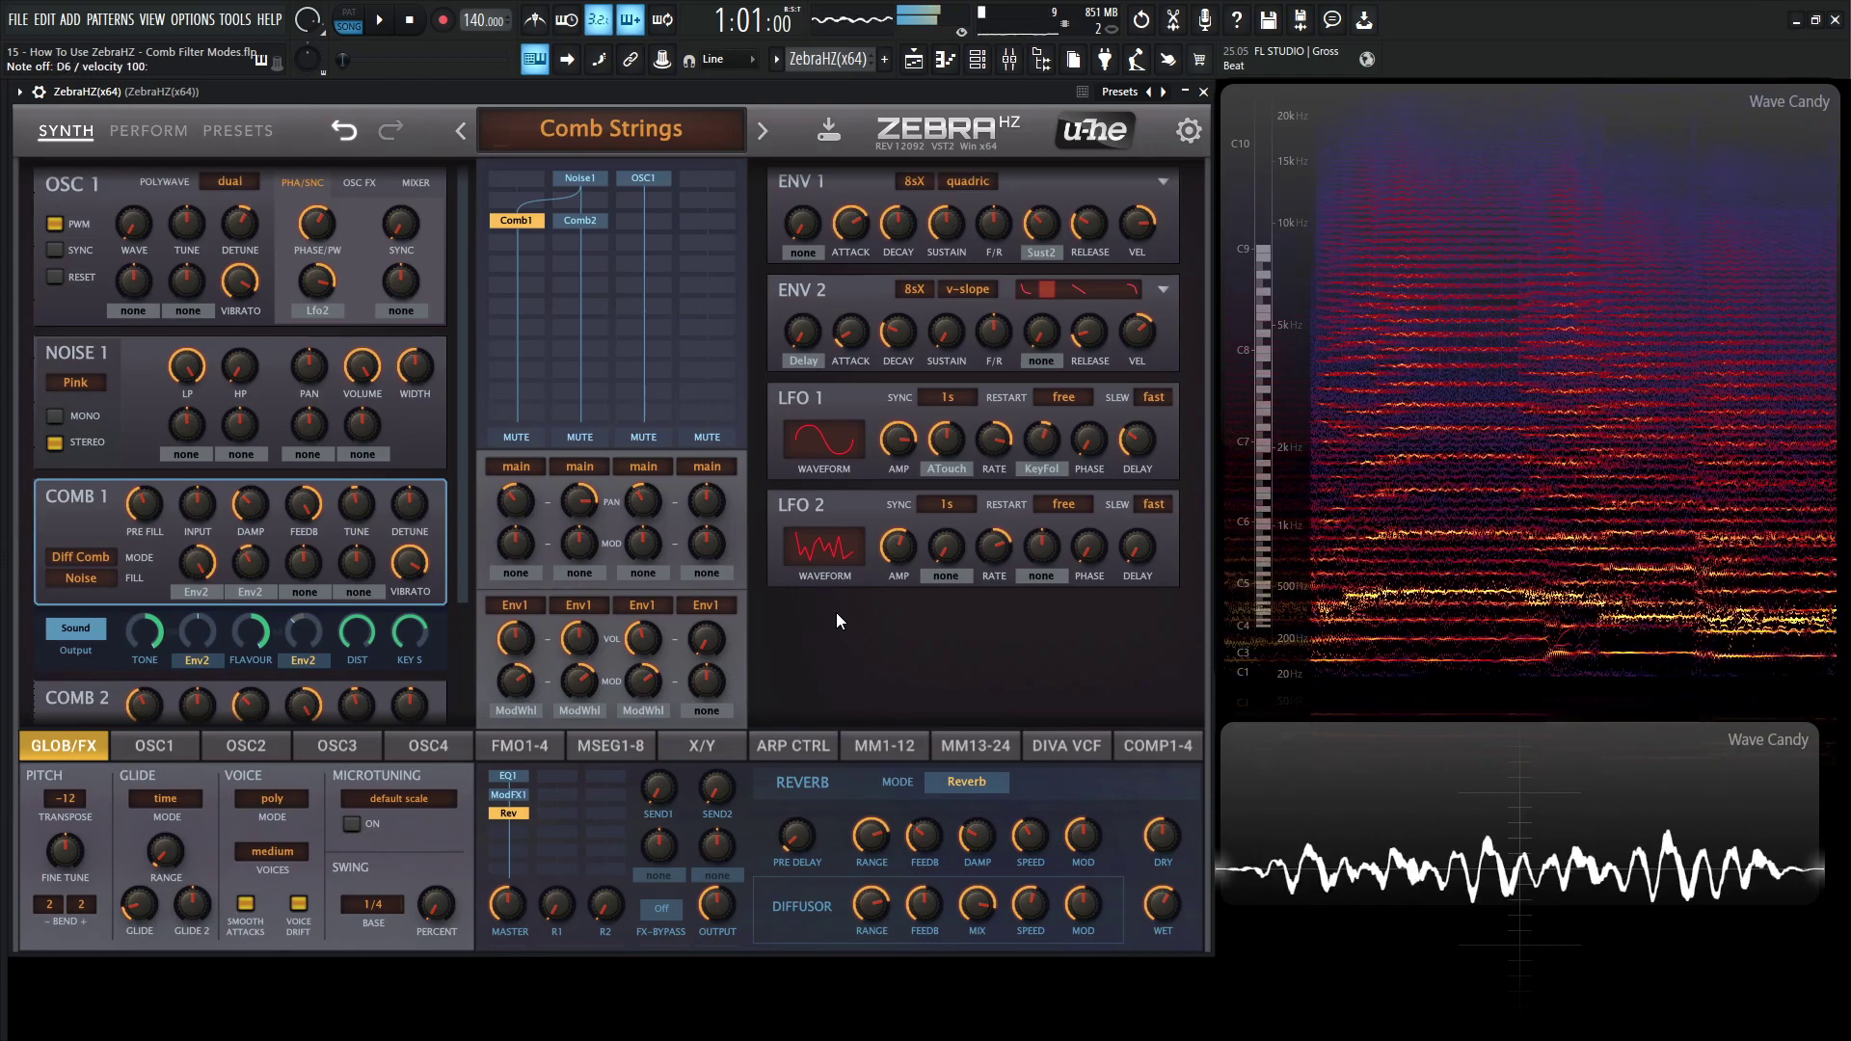
pyautogui.press('t')
pyautogui.press('y')
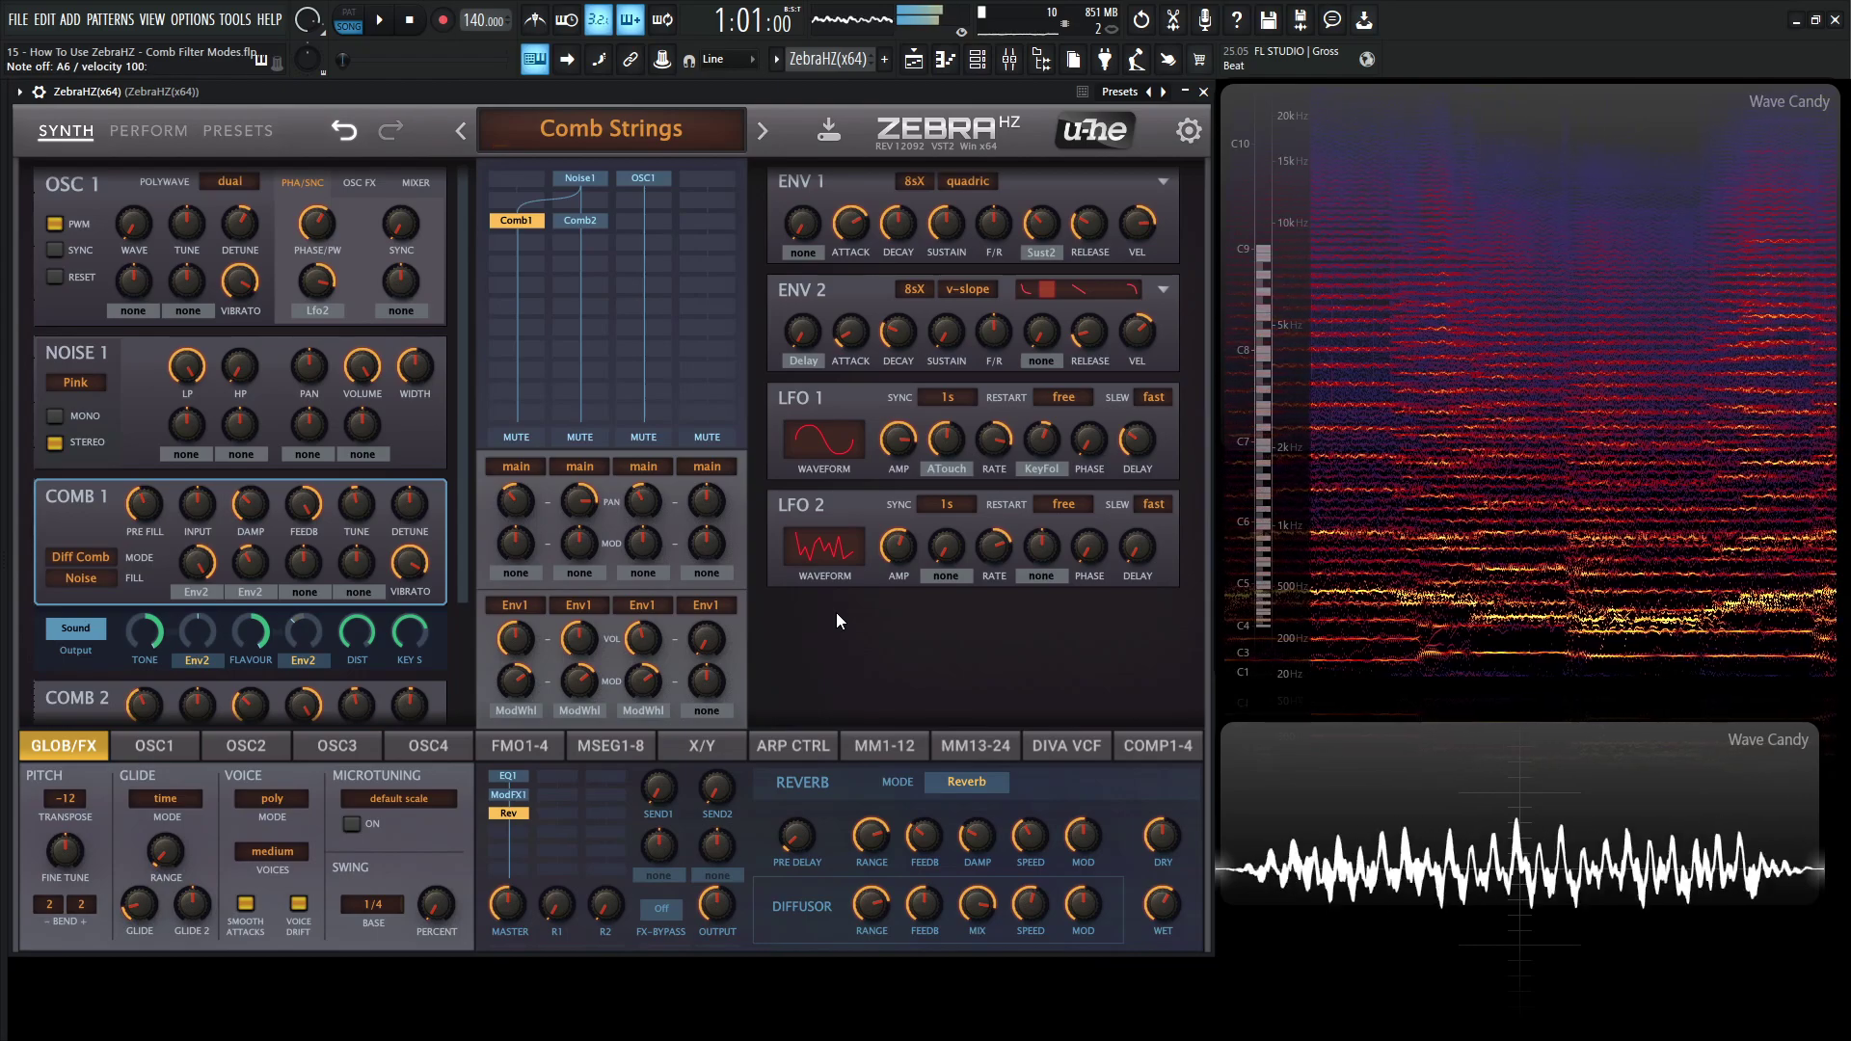
pyautogui.press('w')
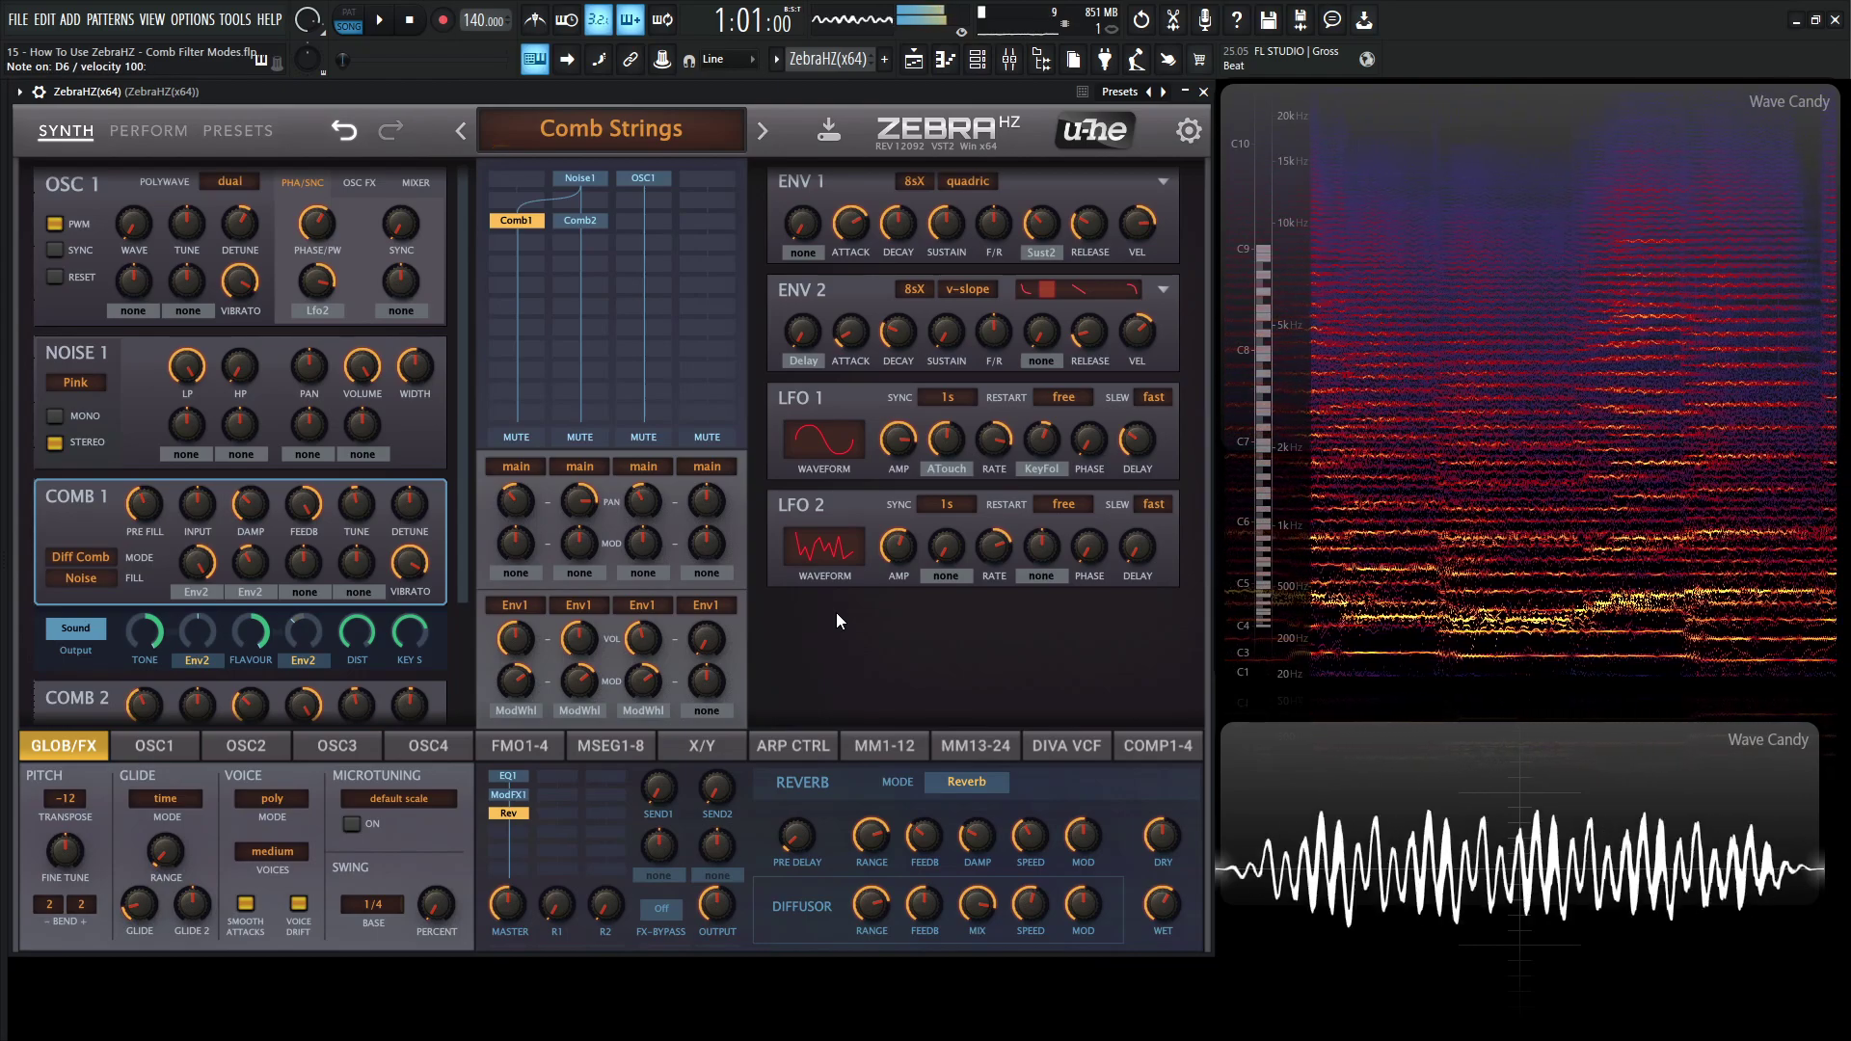
pyautogui.press('j')
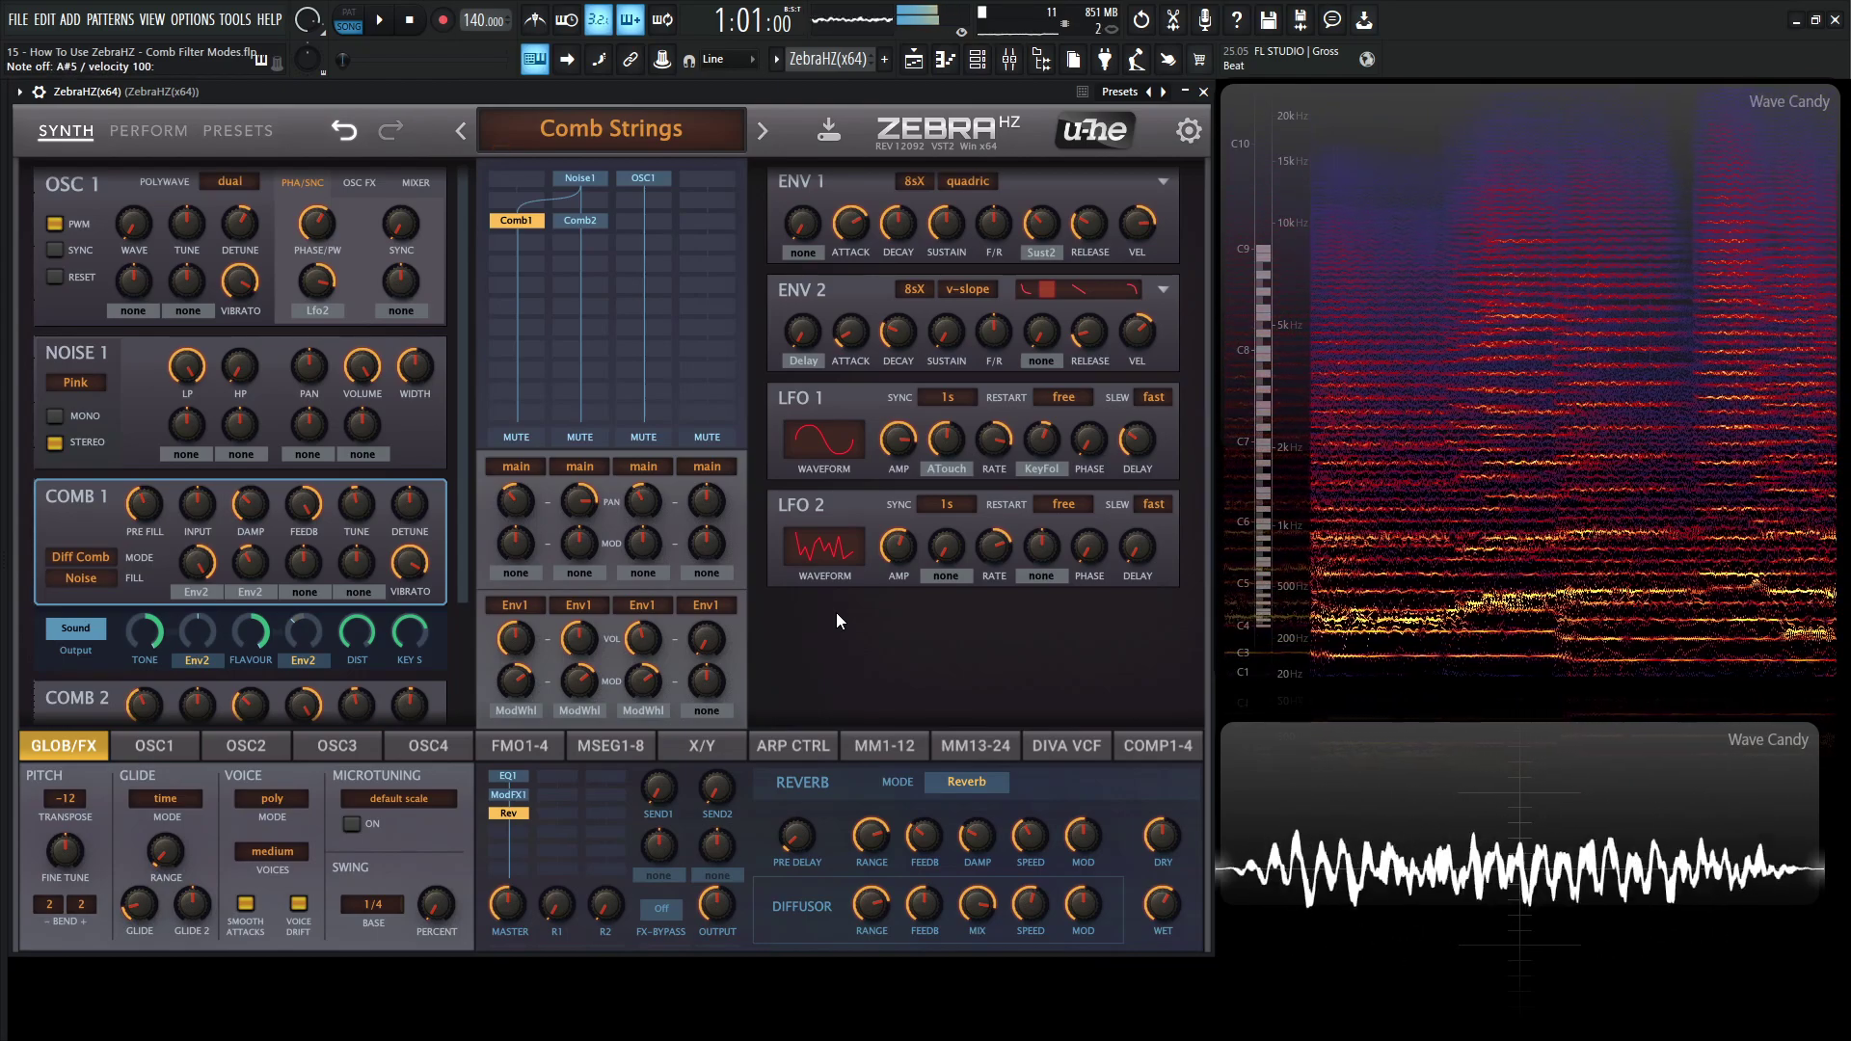
pyautogui.press('b')
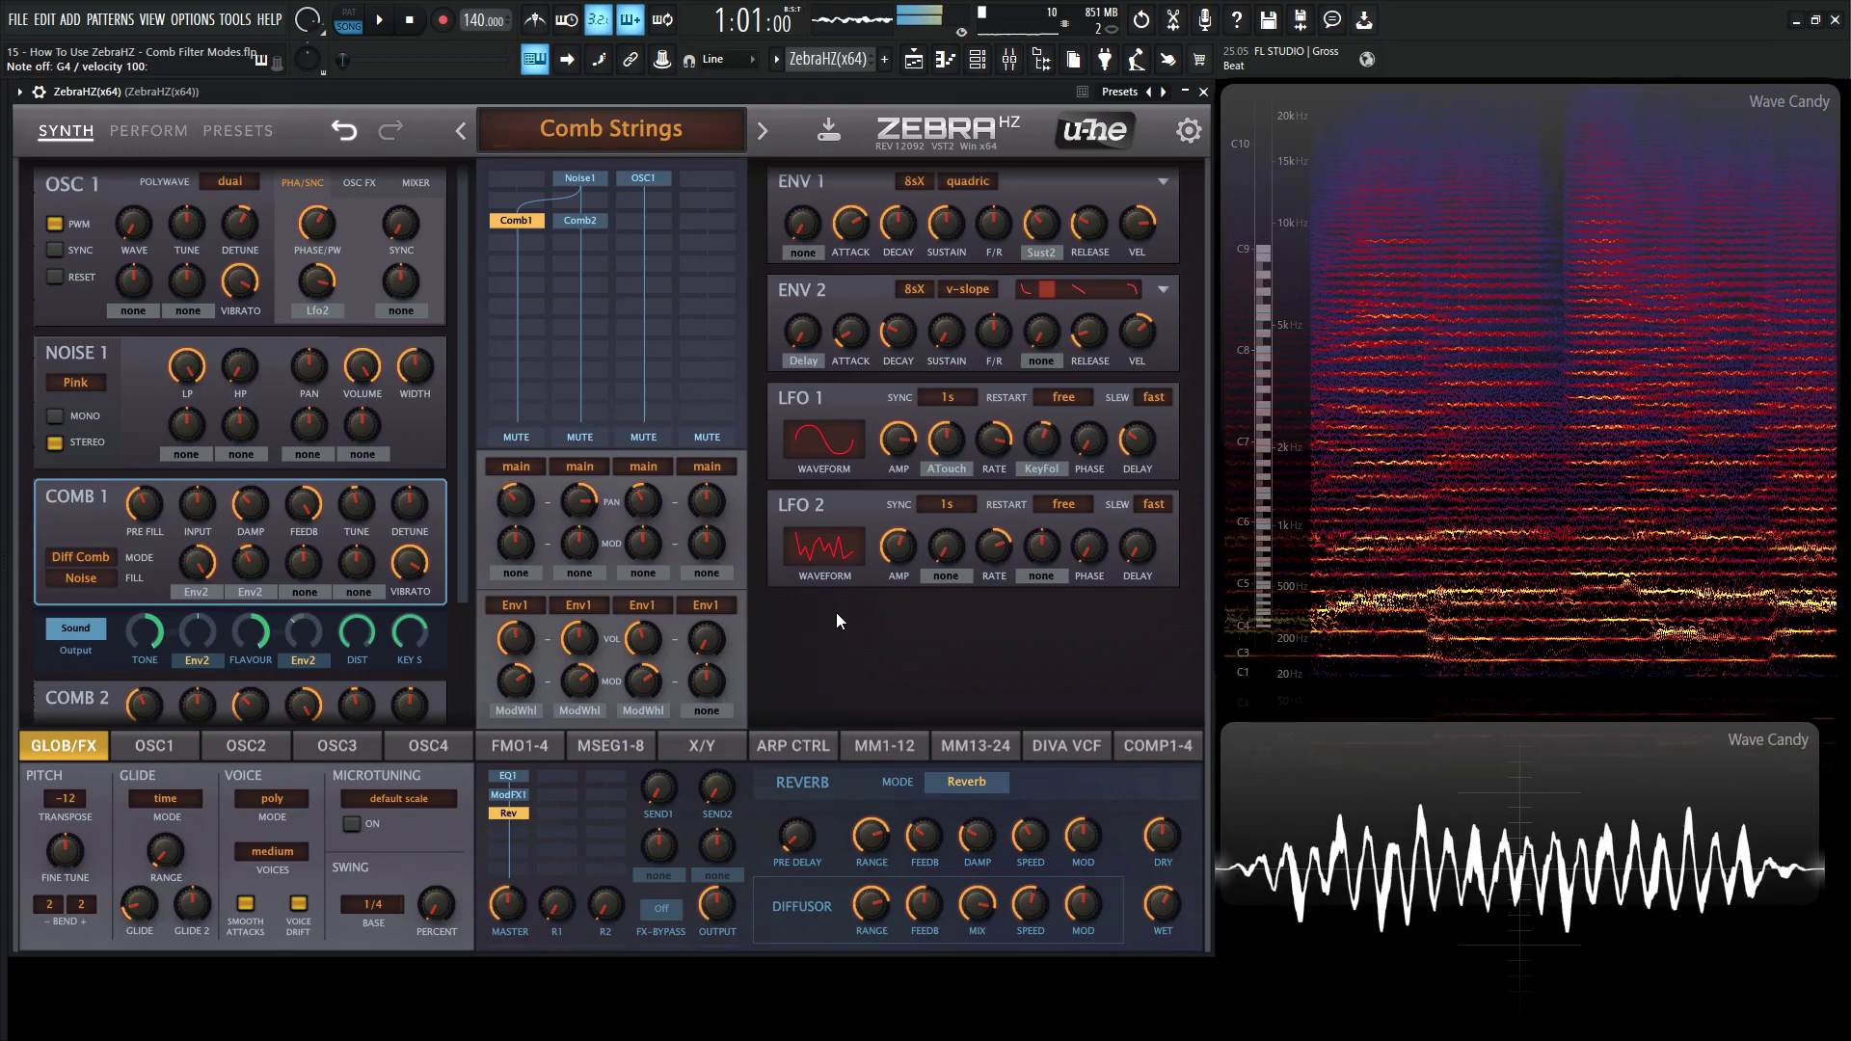
pyautogui.press('n')
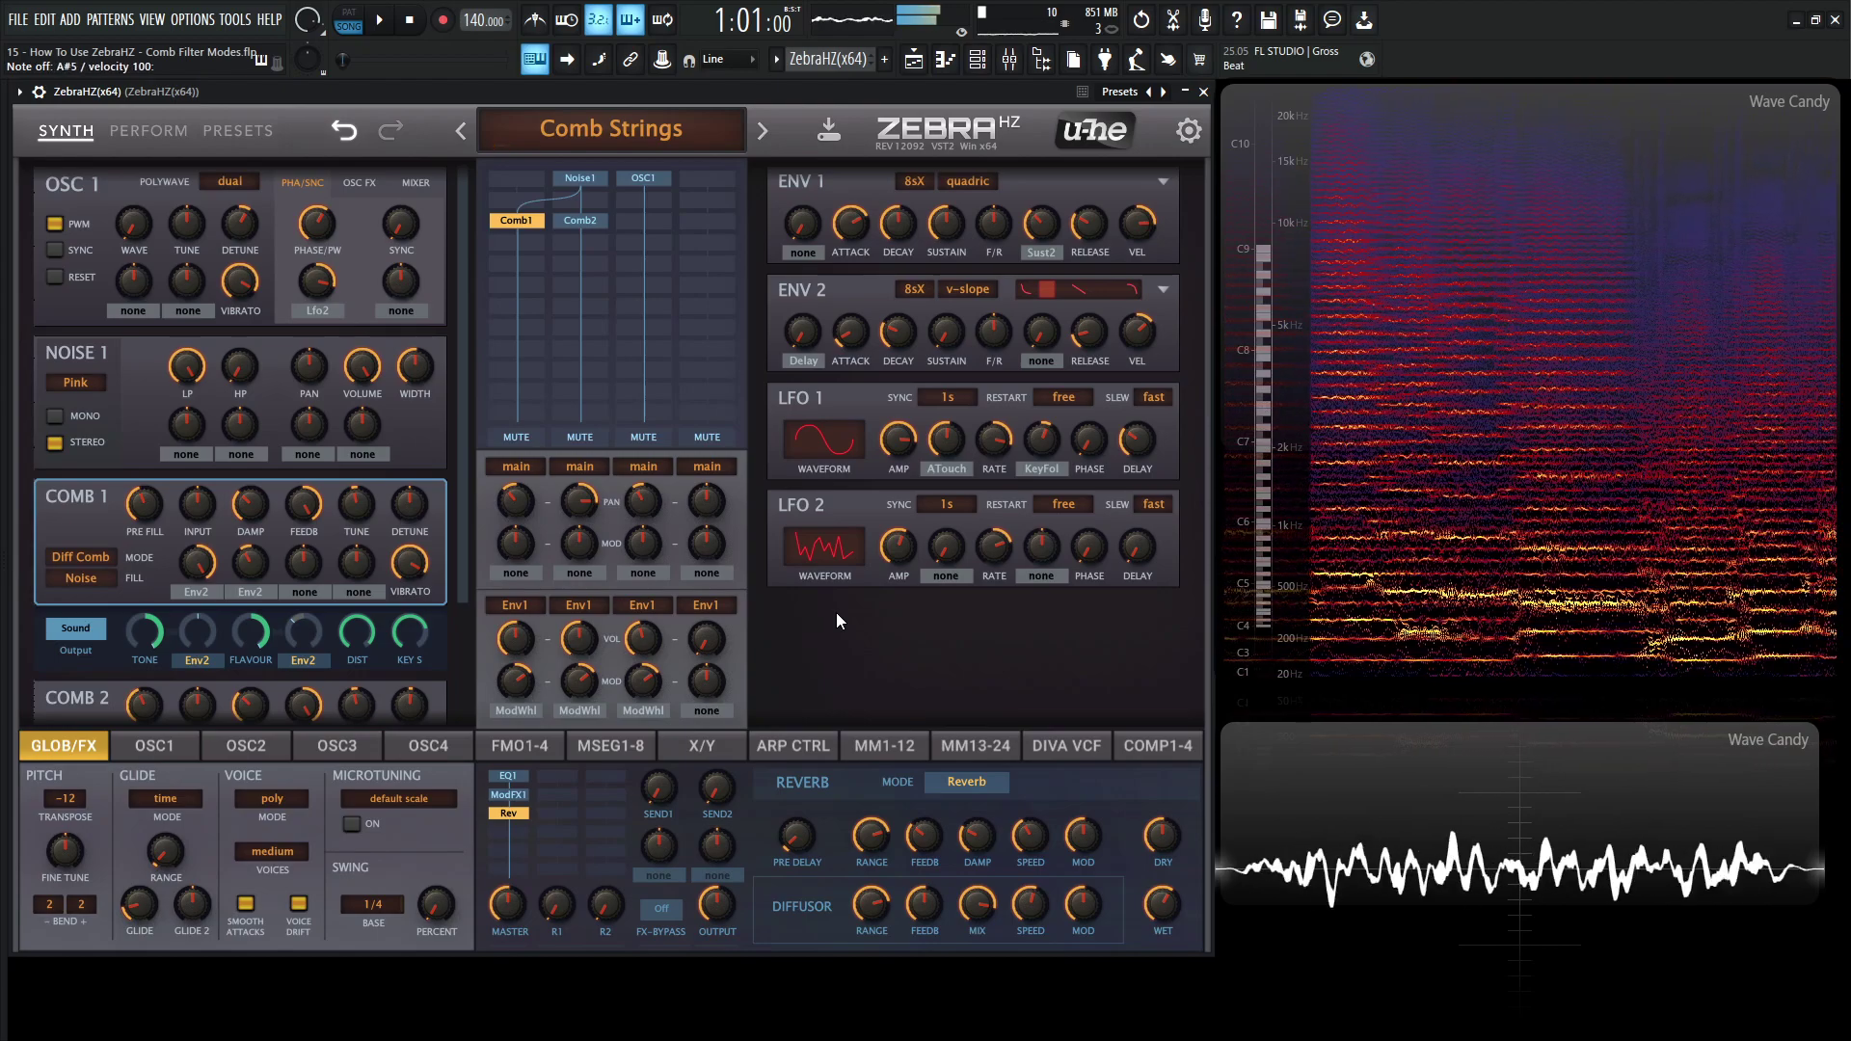
pyautogui.press('b')
pyautogui.press('n')
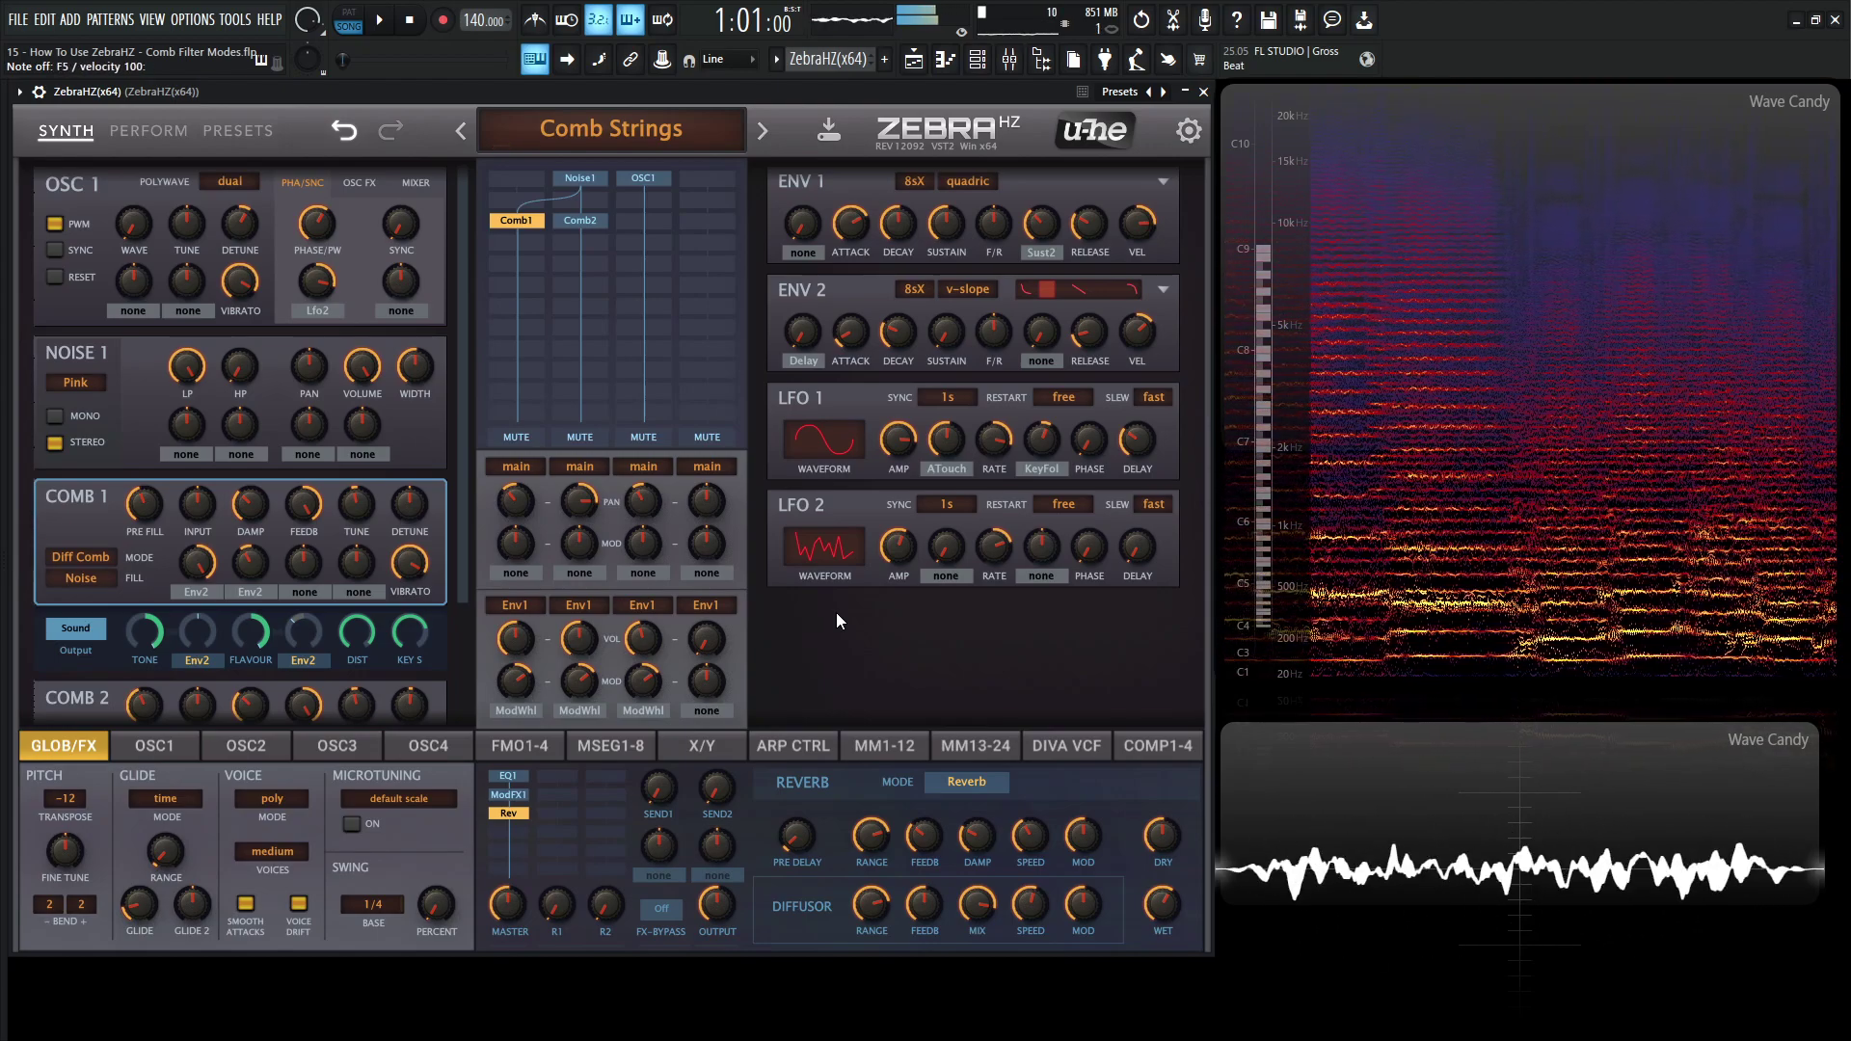
pyautogui.press('w')
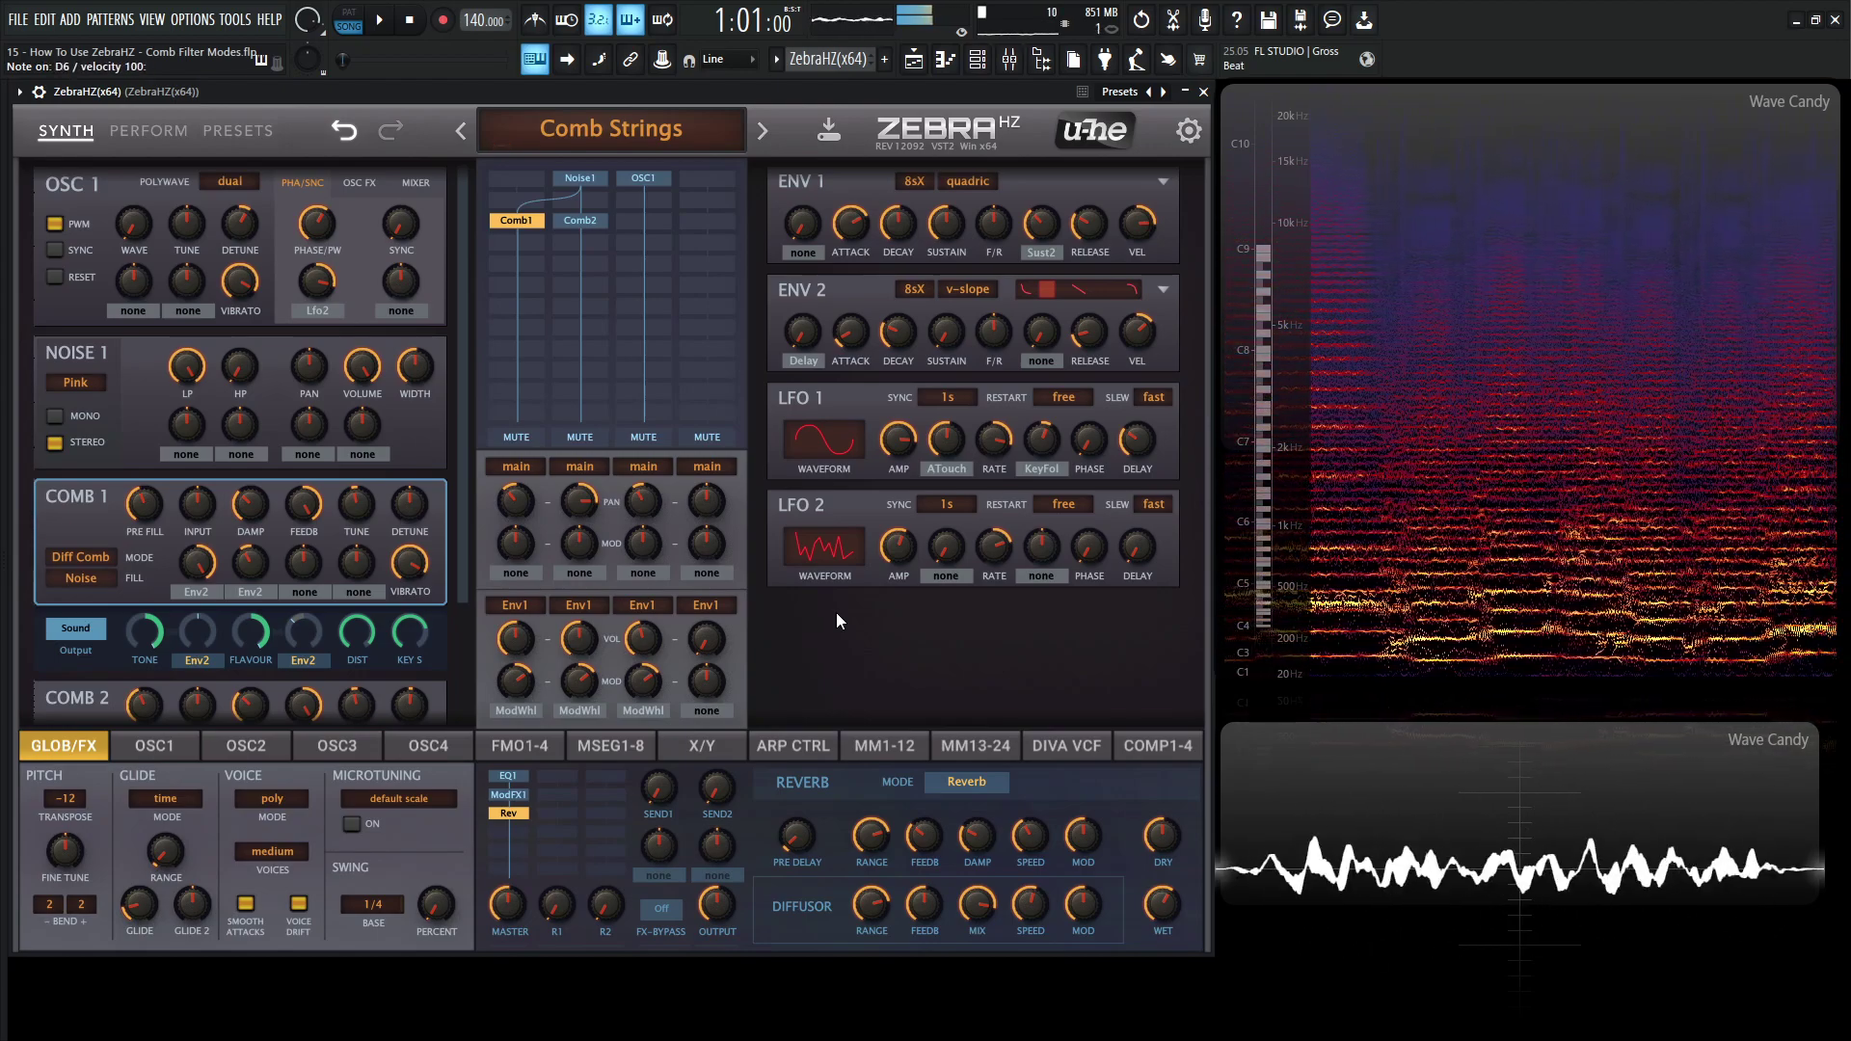
pyautogui.press('j')
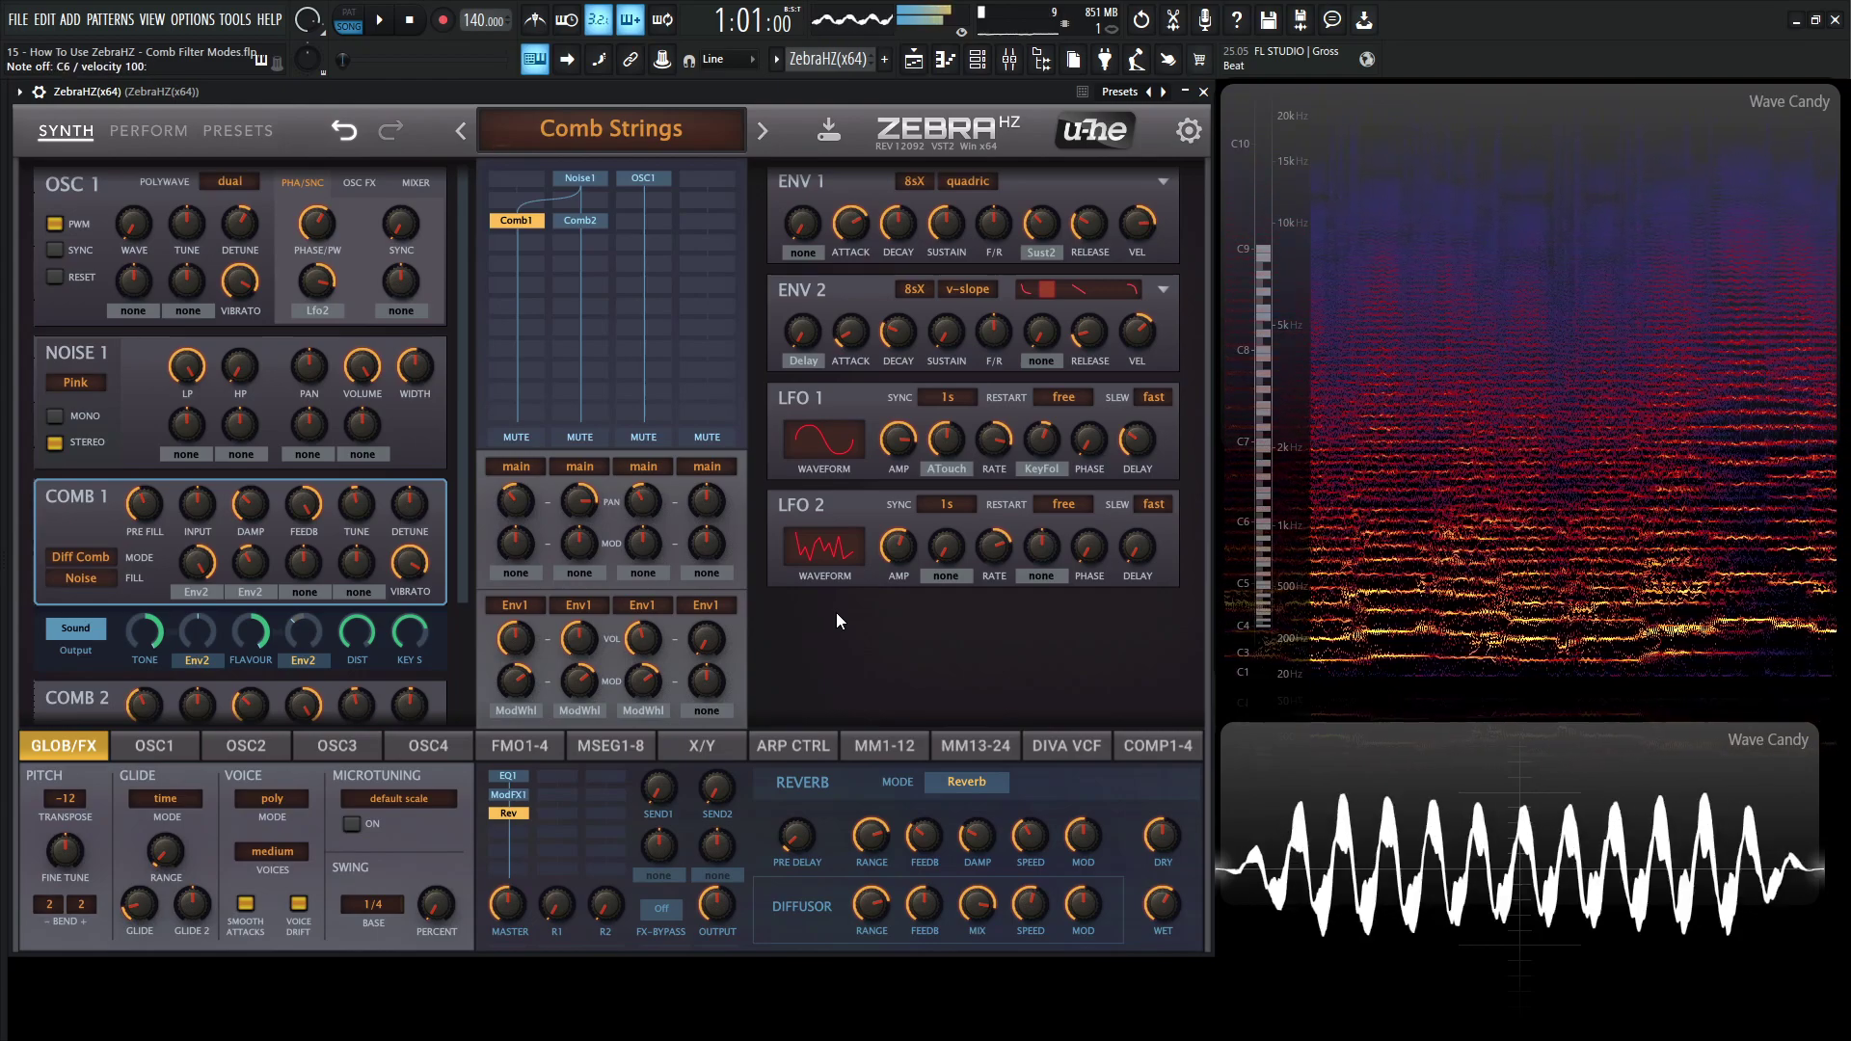
pyautogui.press('b')
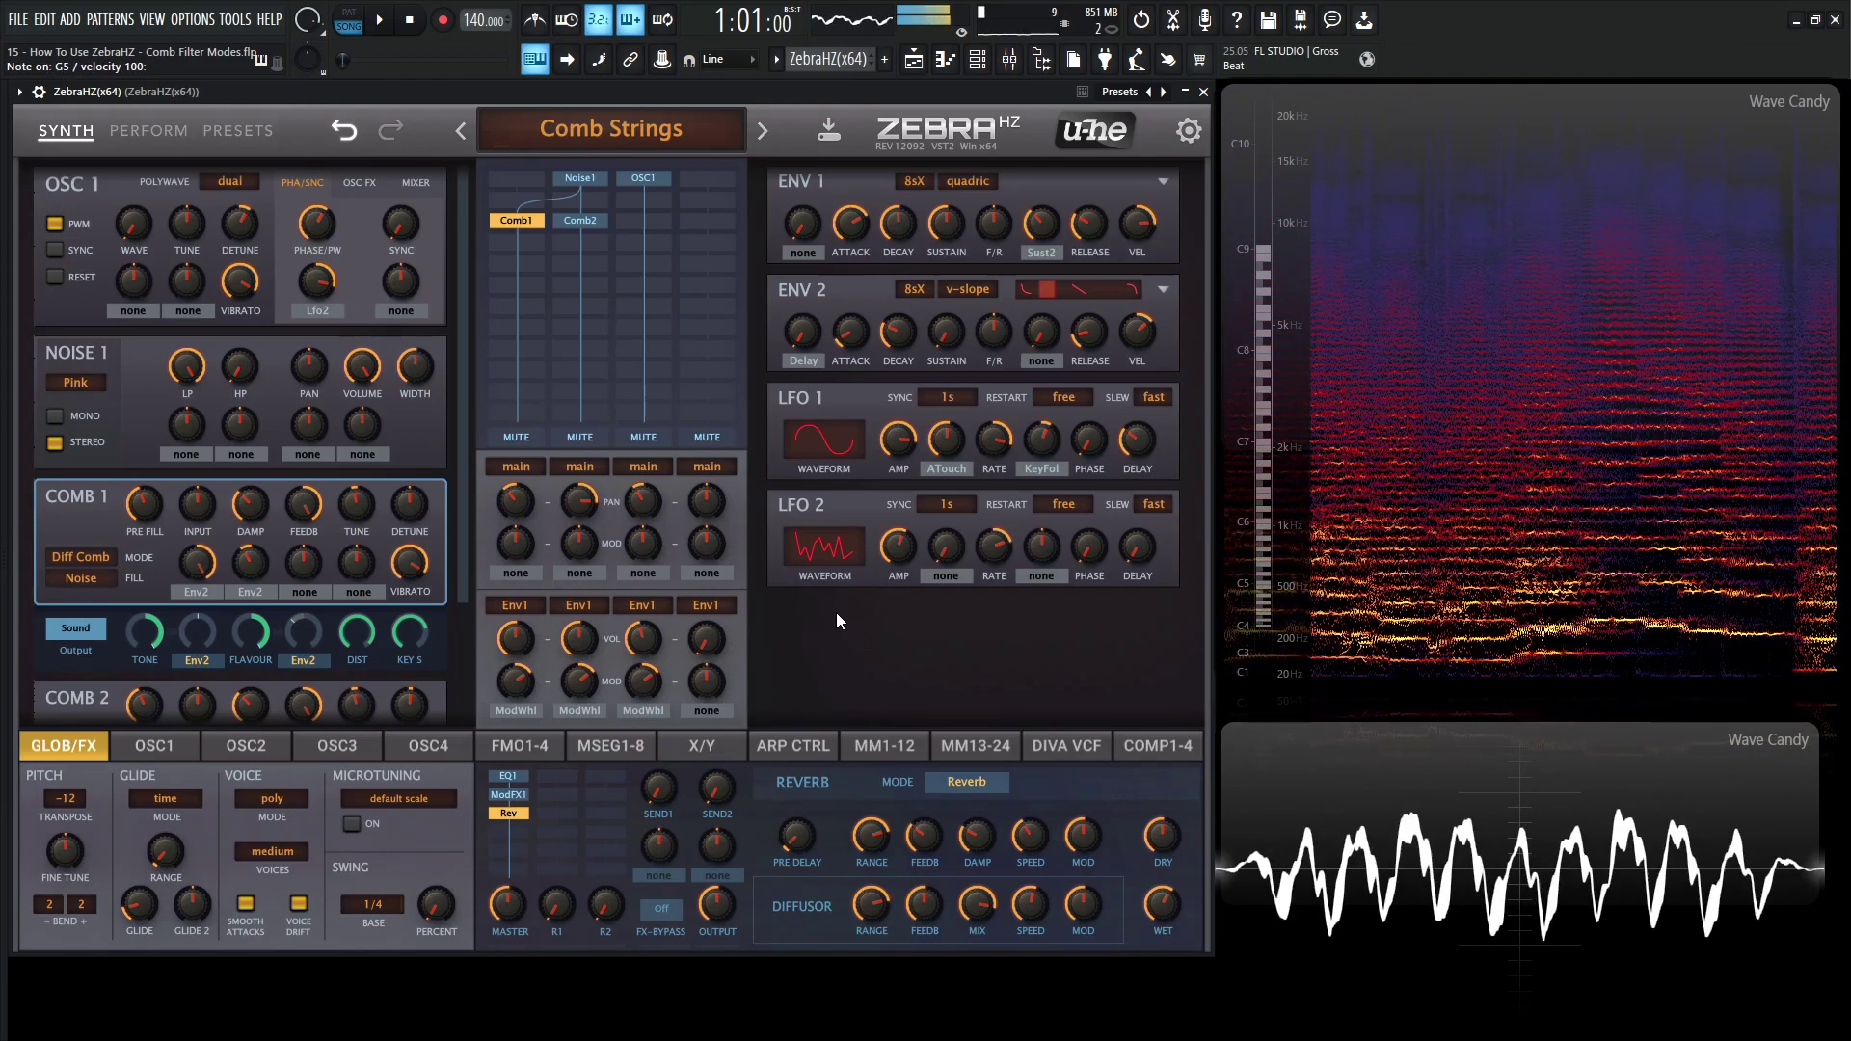
pyautogui.press('b')
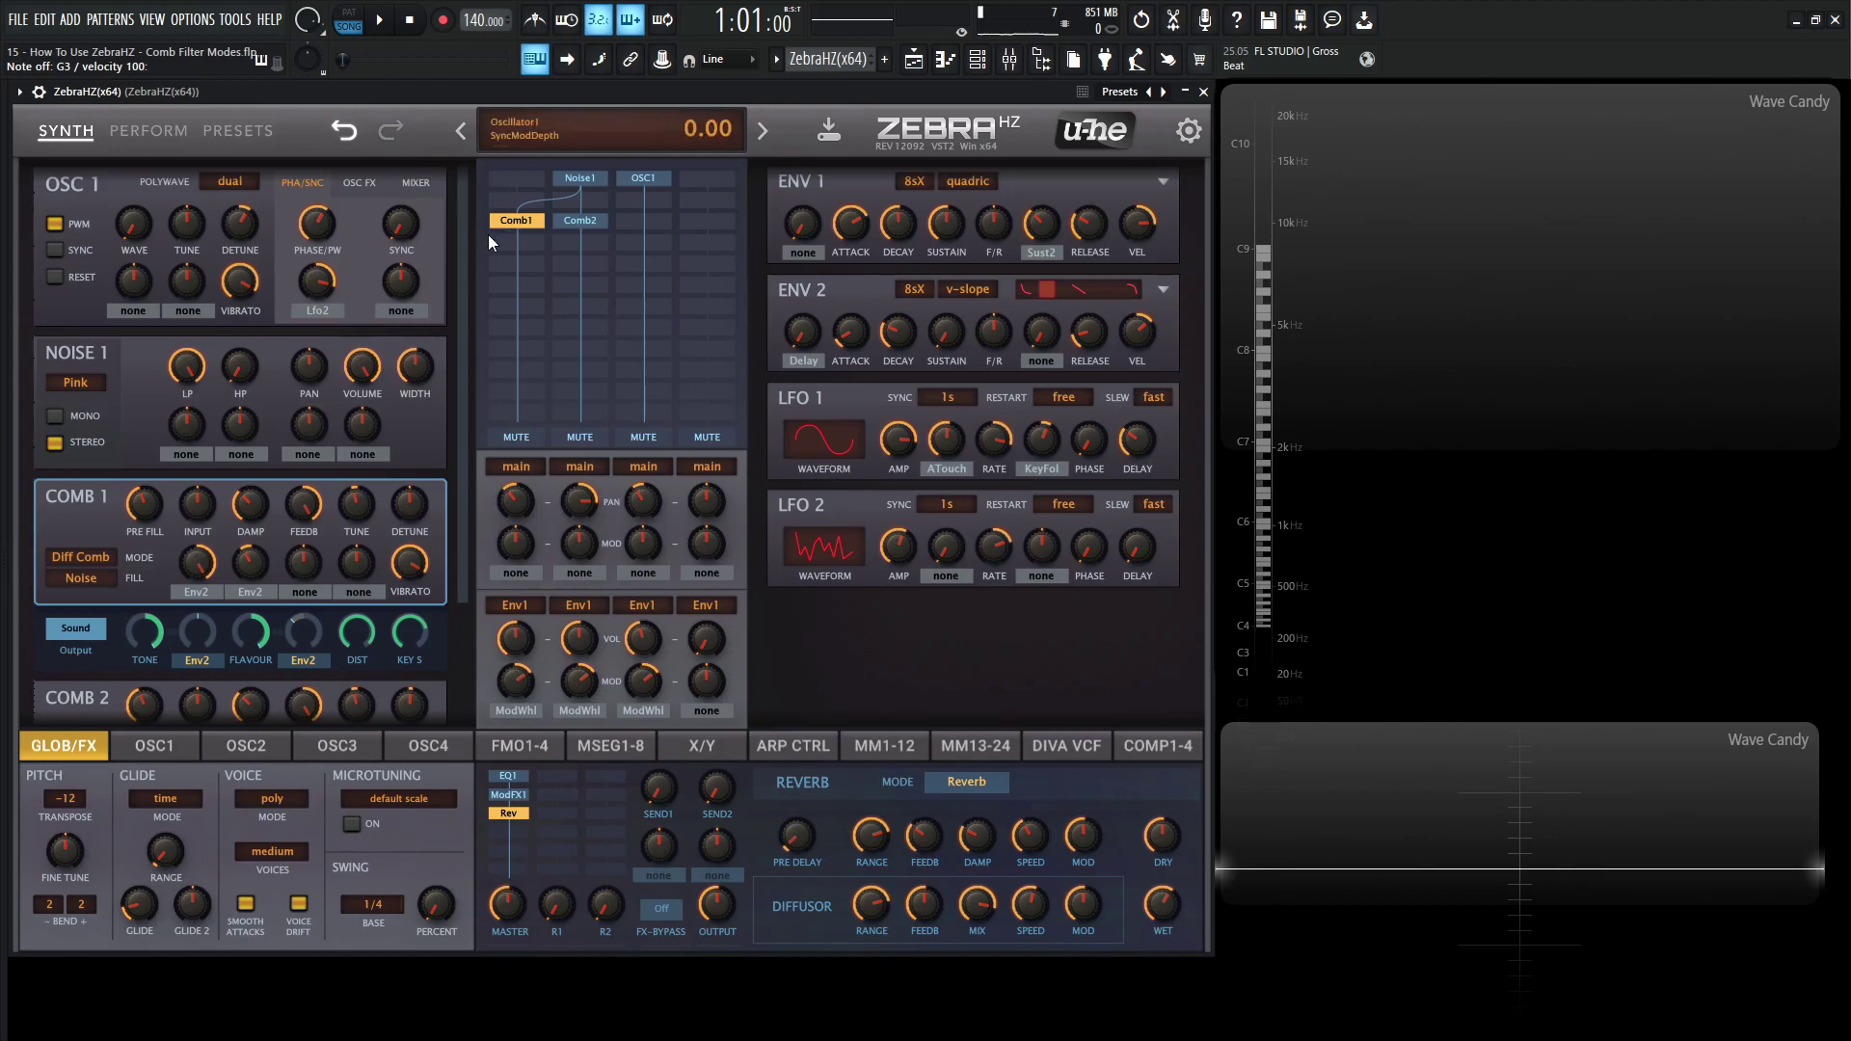
# - Scroll down to reveal COMB 2, then play a six-note phrase ending low
pyautogui.scroll(-3, 89, 518)
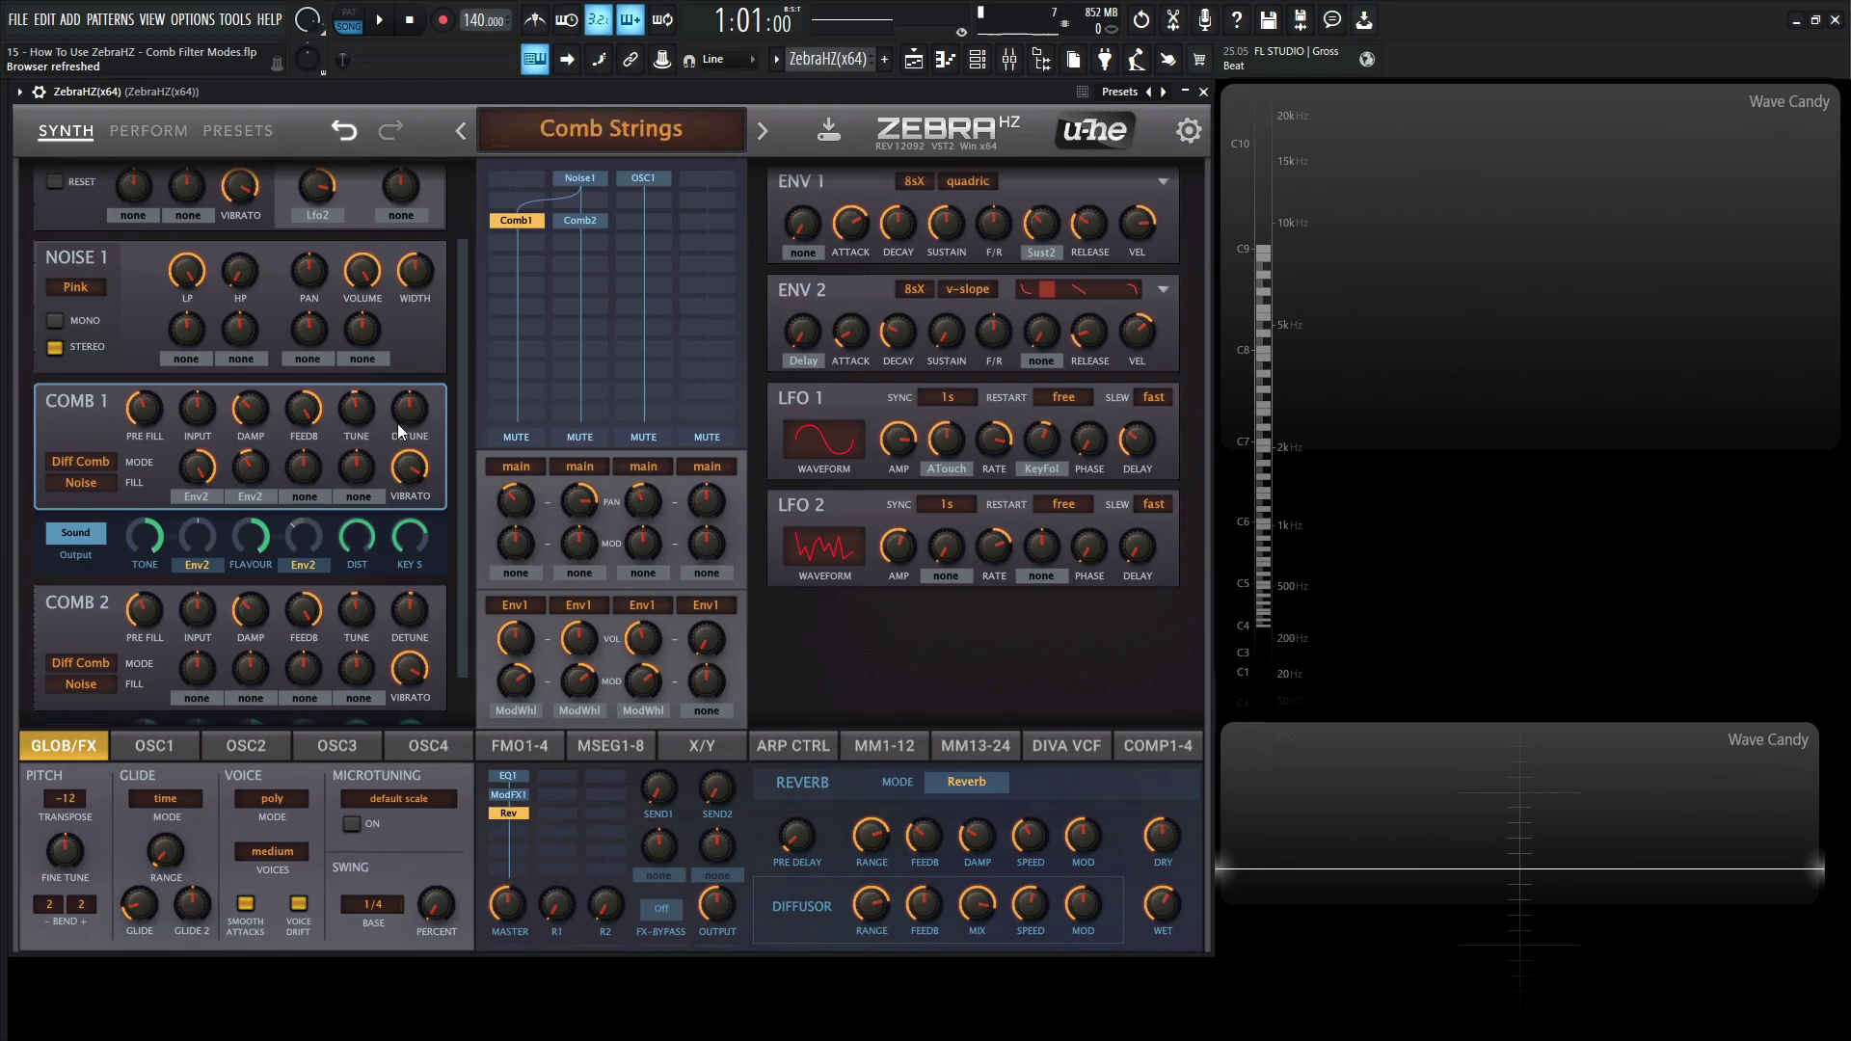
pyautogui.press('t')
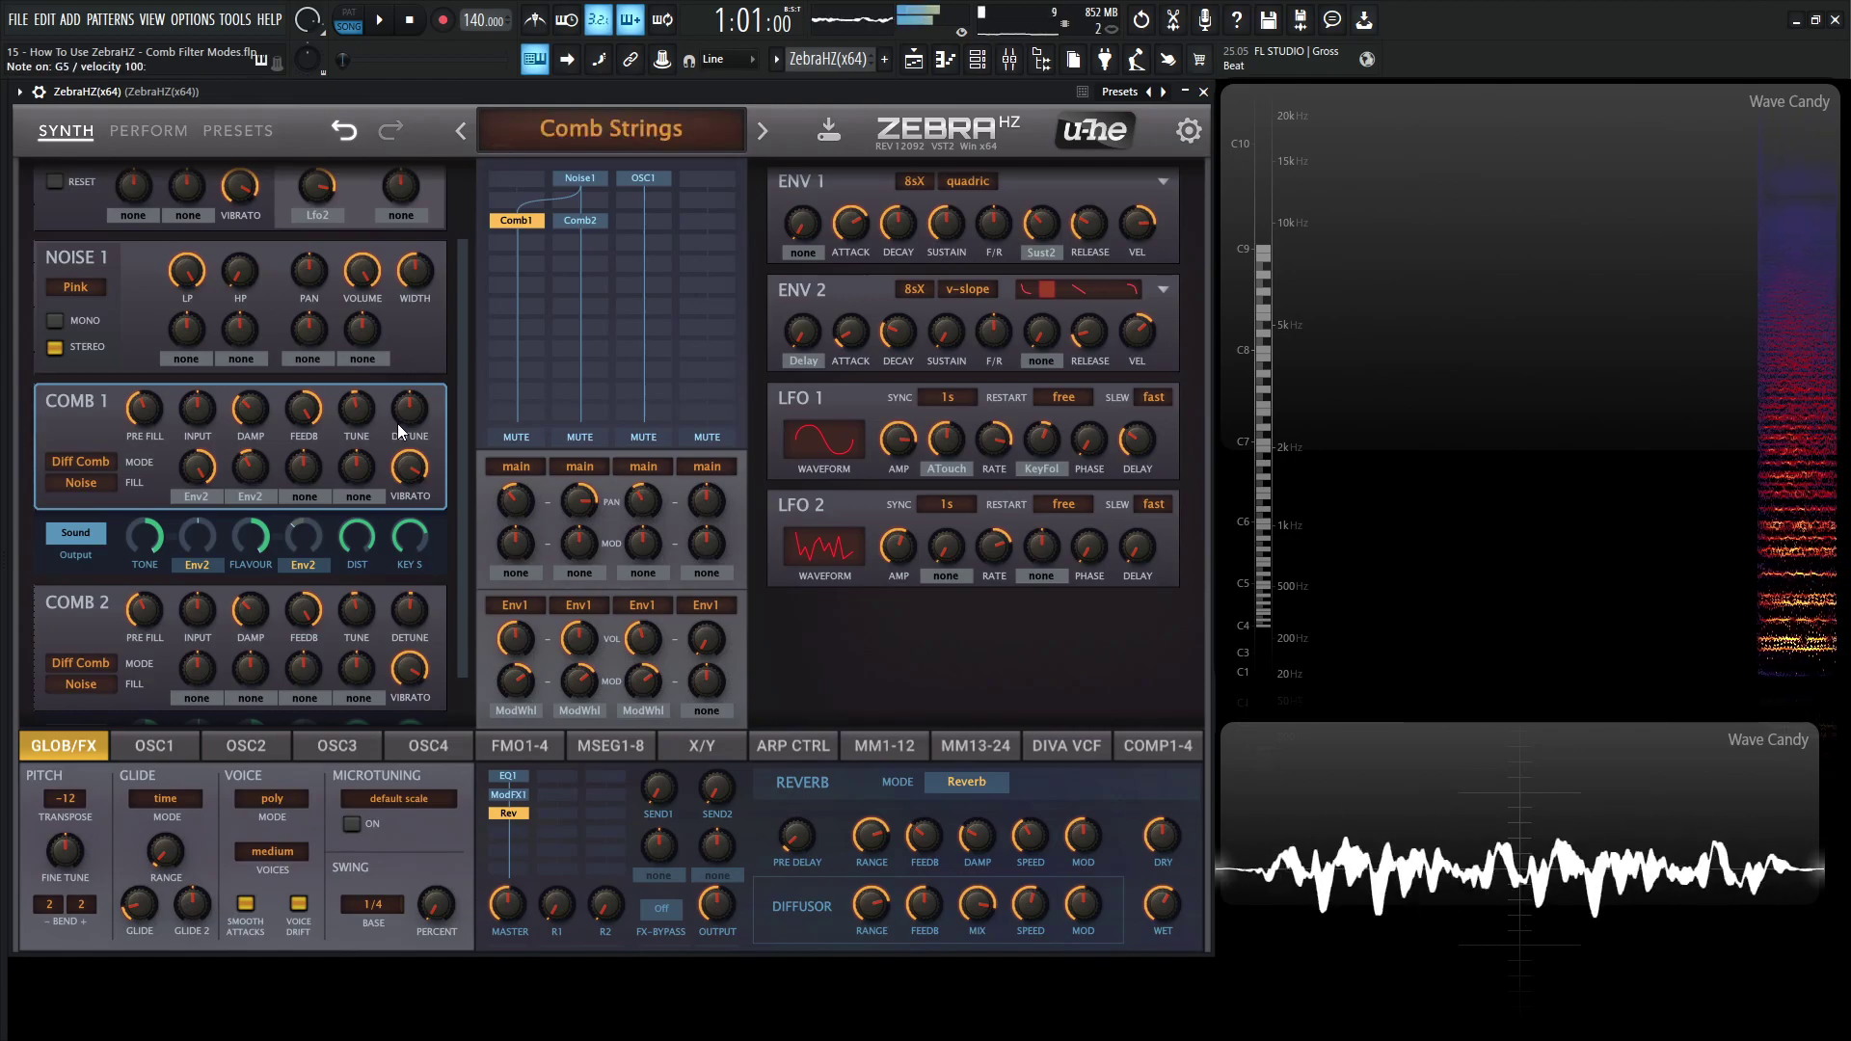
pyautogui.press('y')
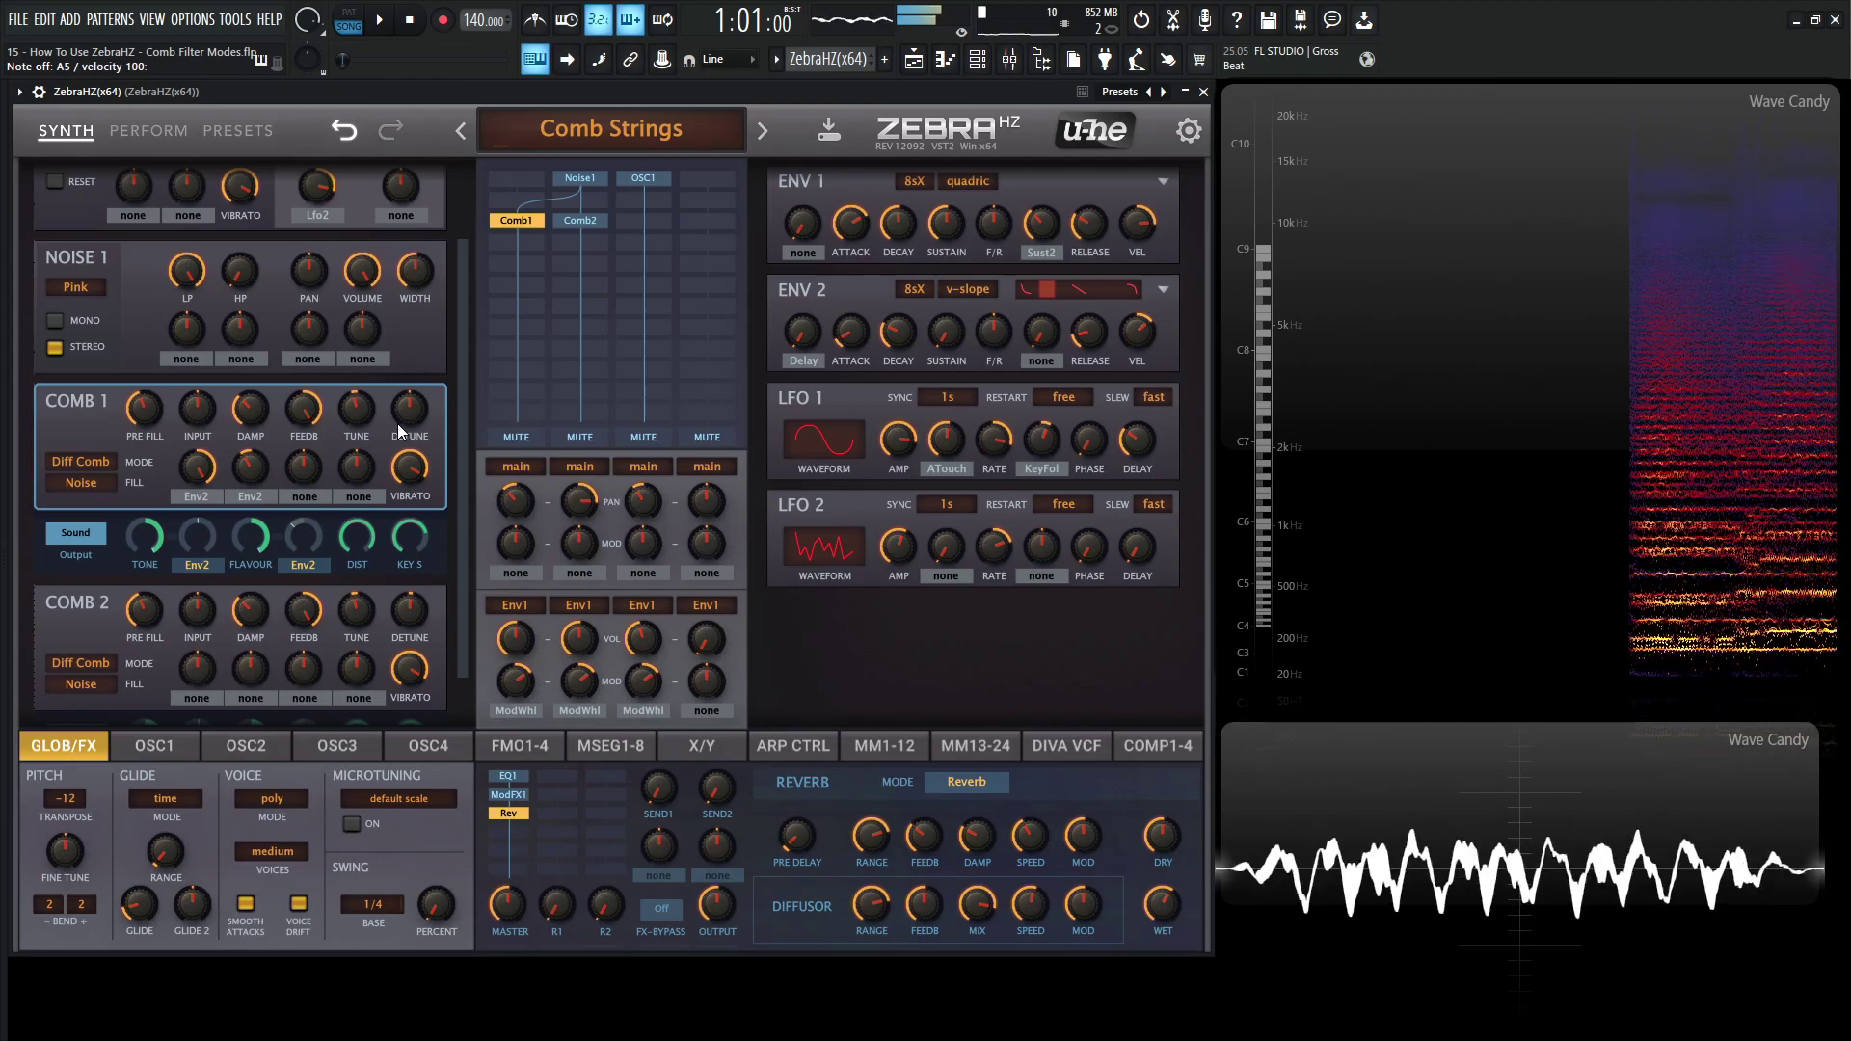
pyautogui.press('r')
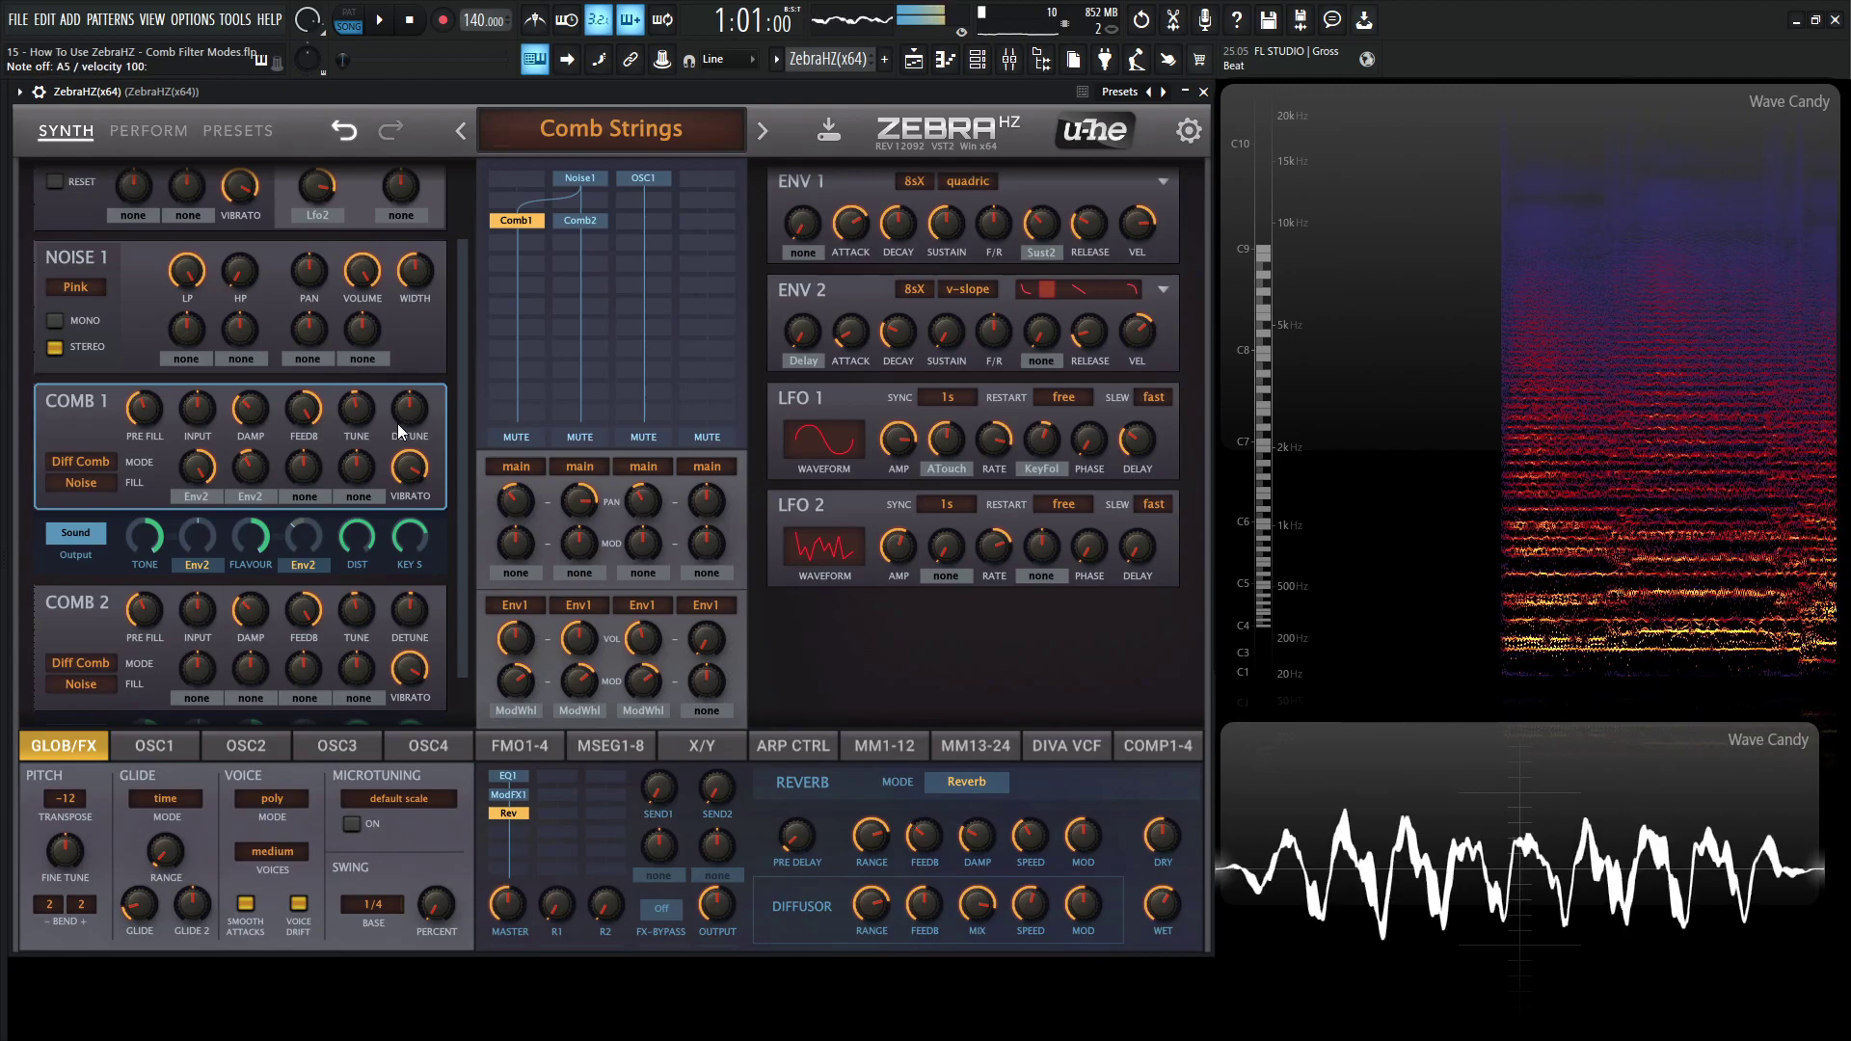
pyautogui.press('b')
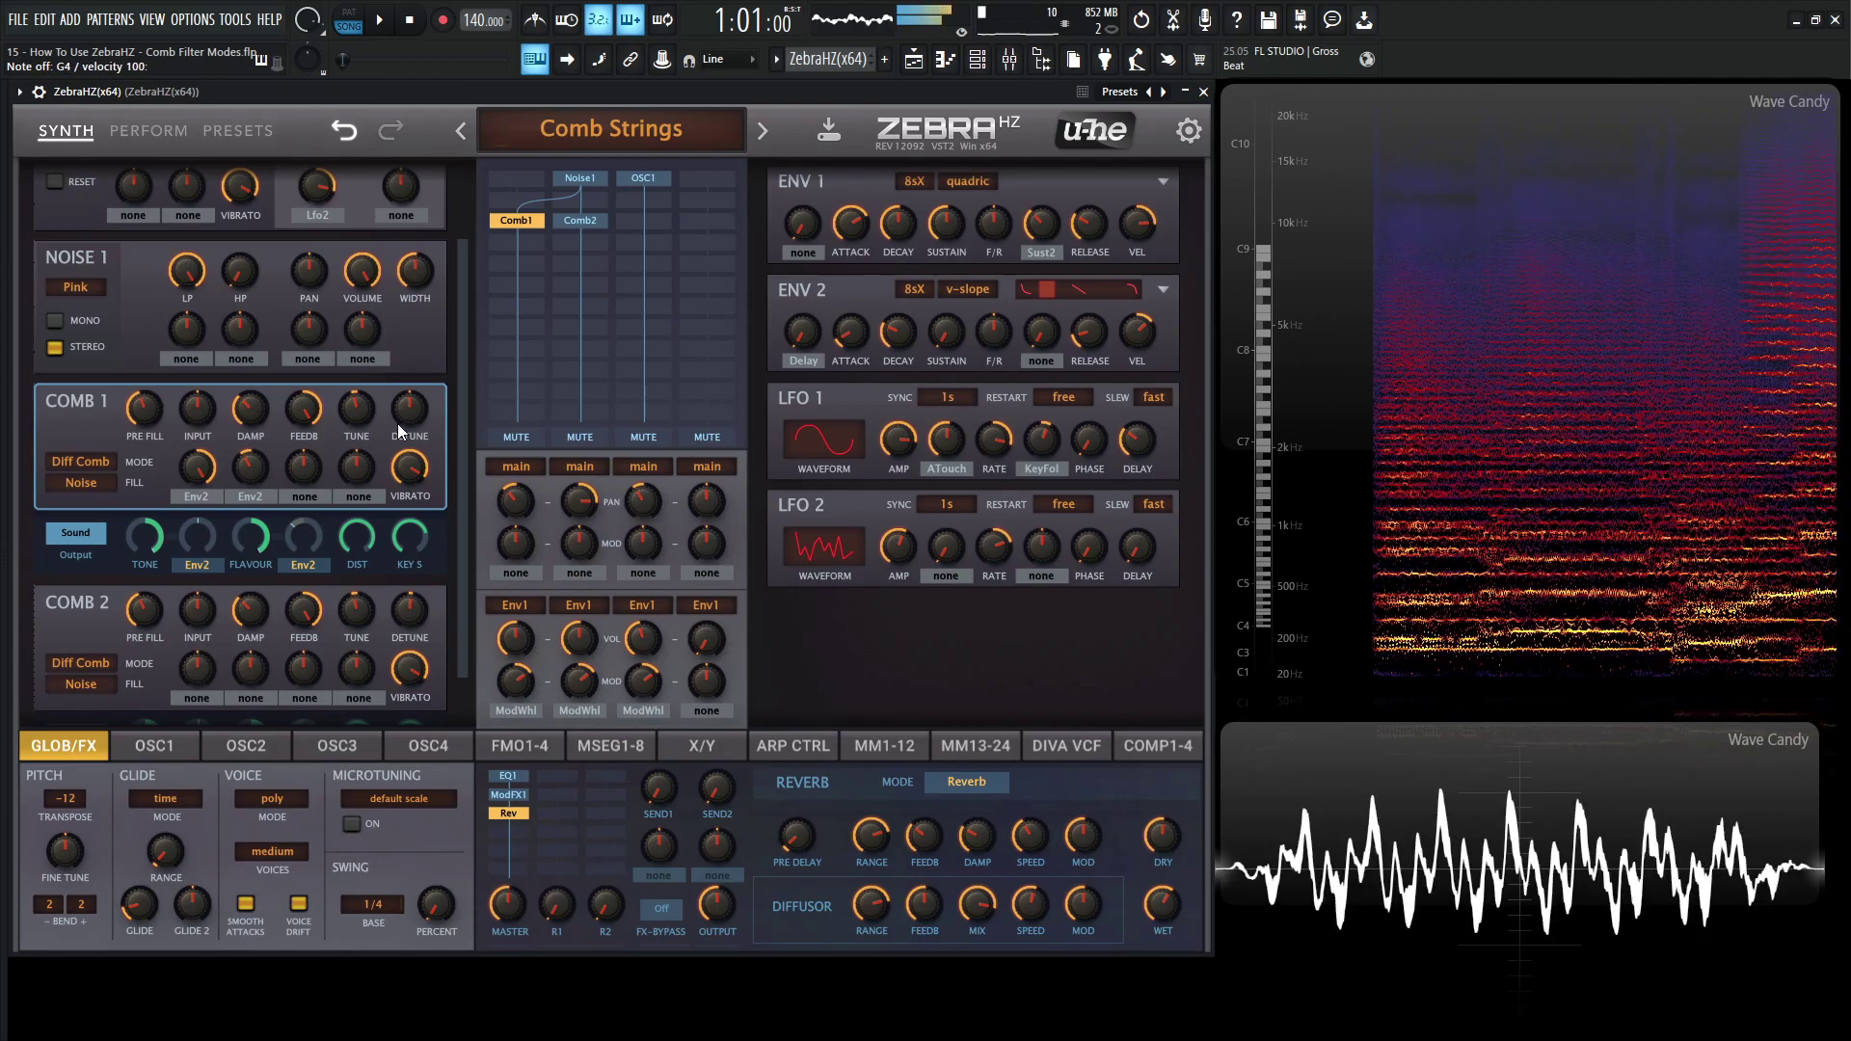
pyautogui.press('w')
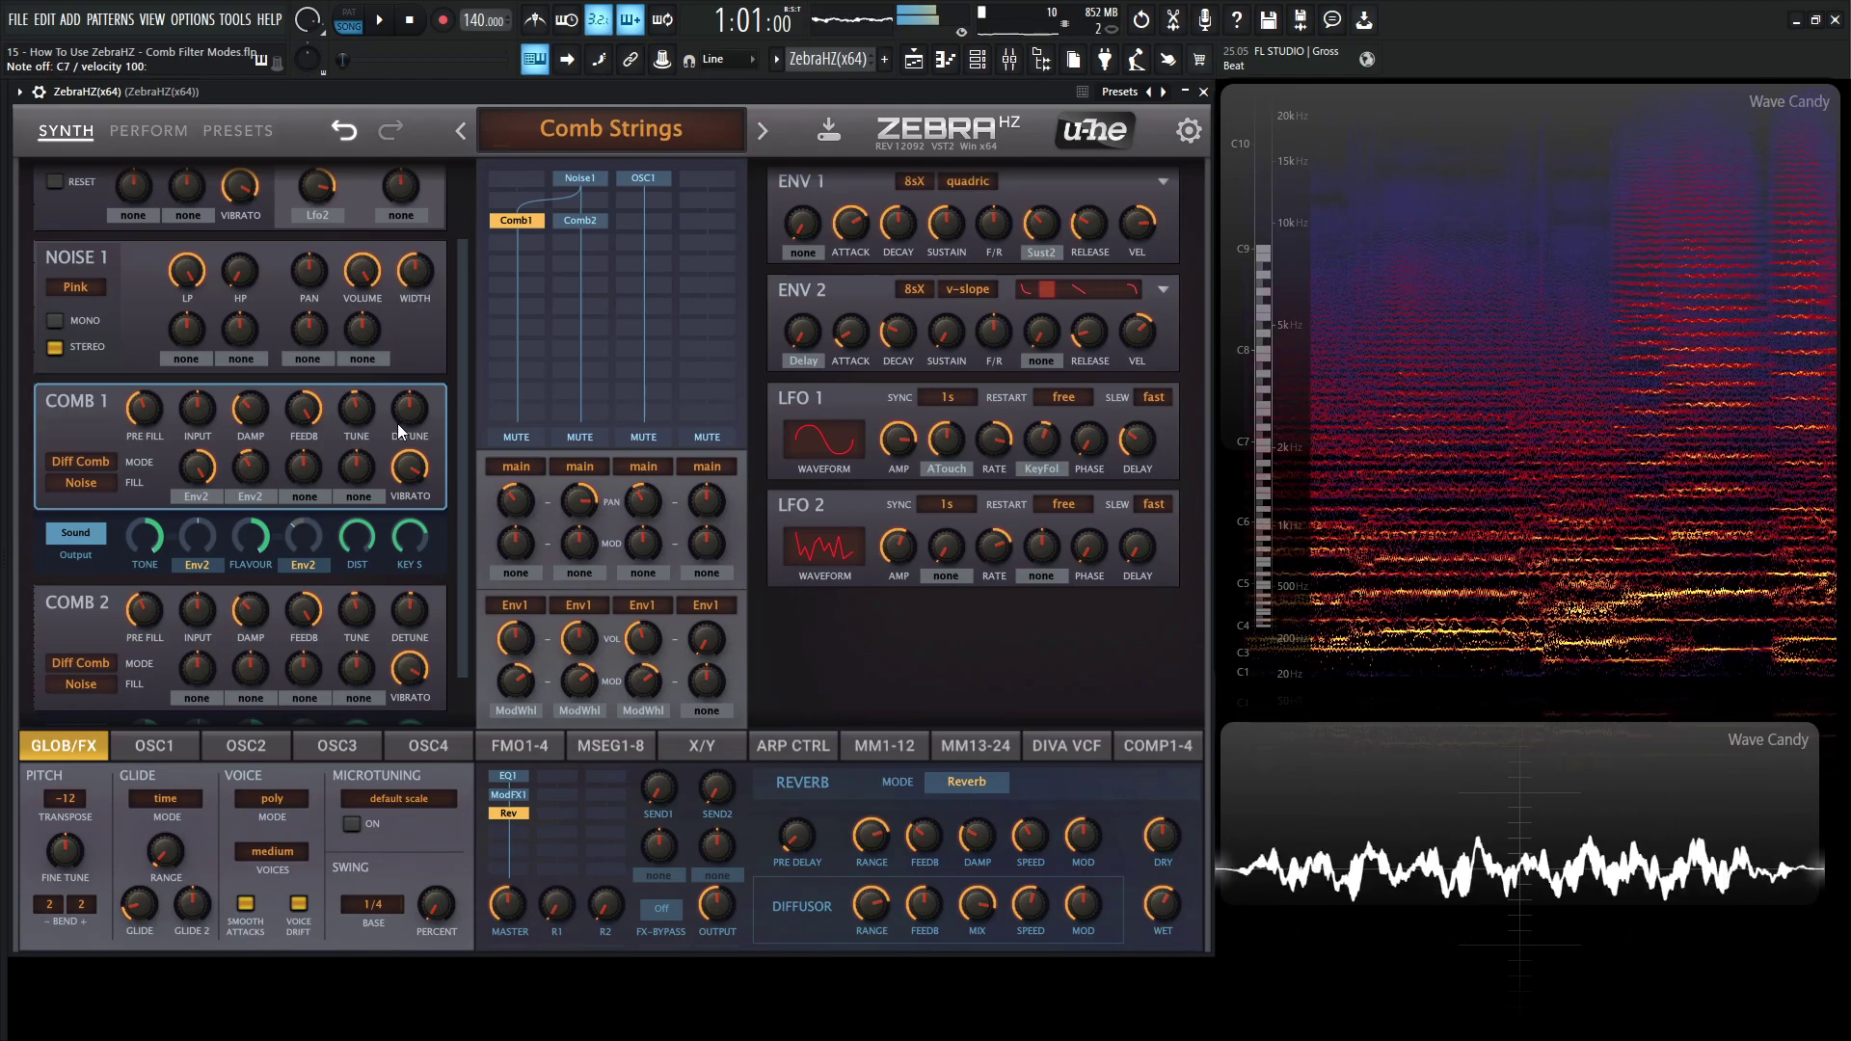
pyautogui.press('b')
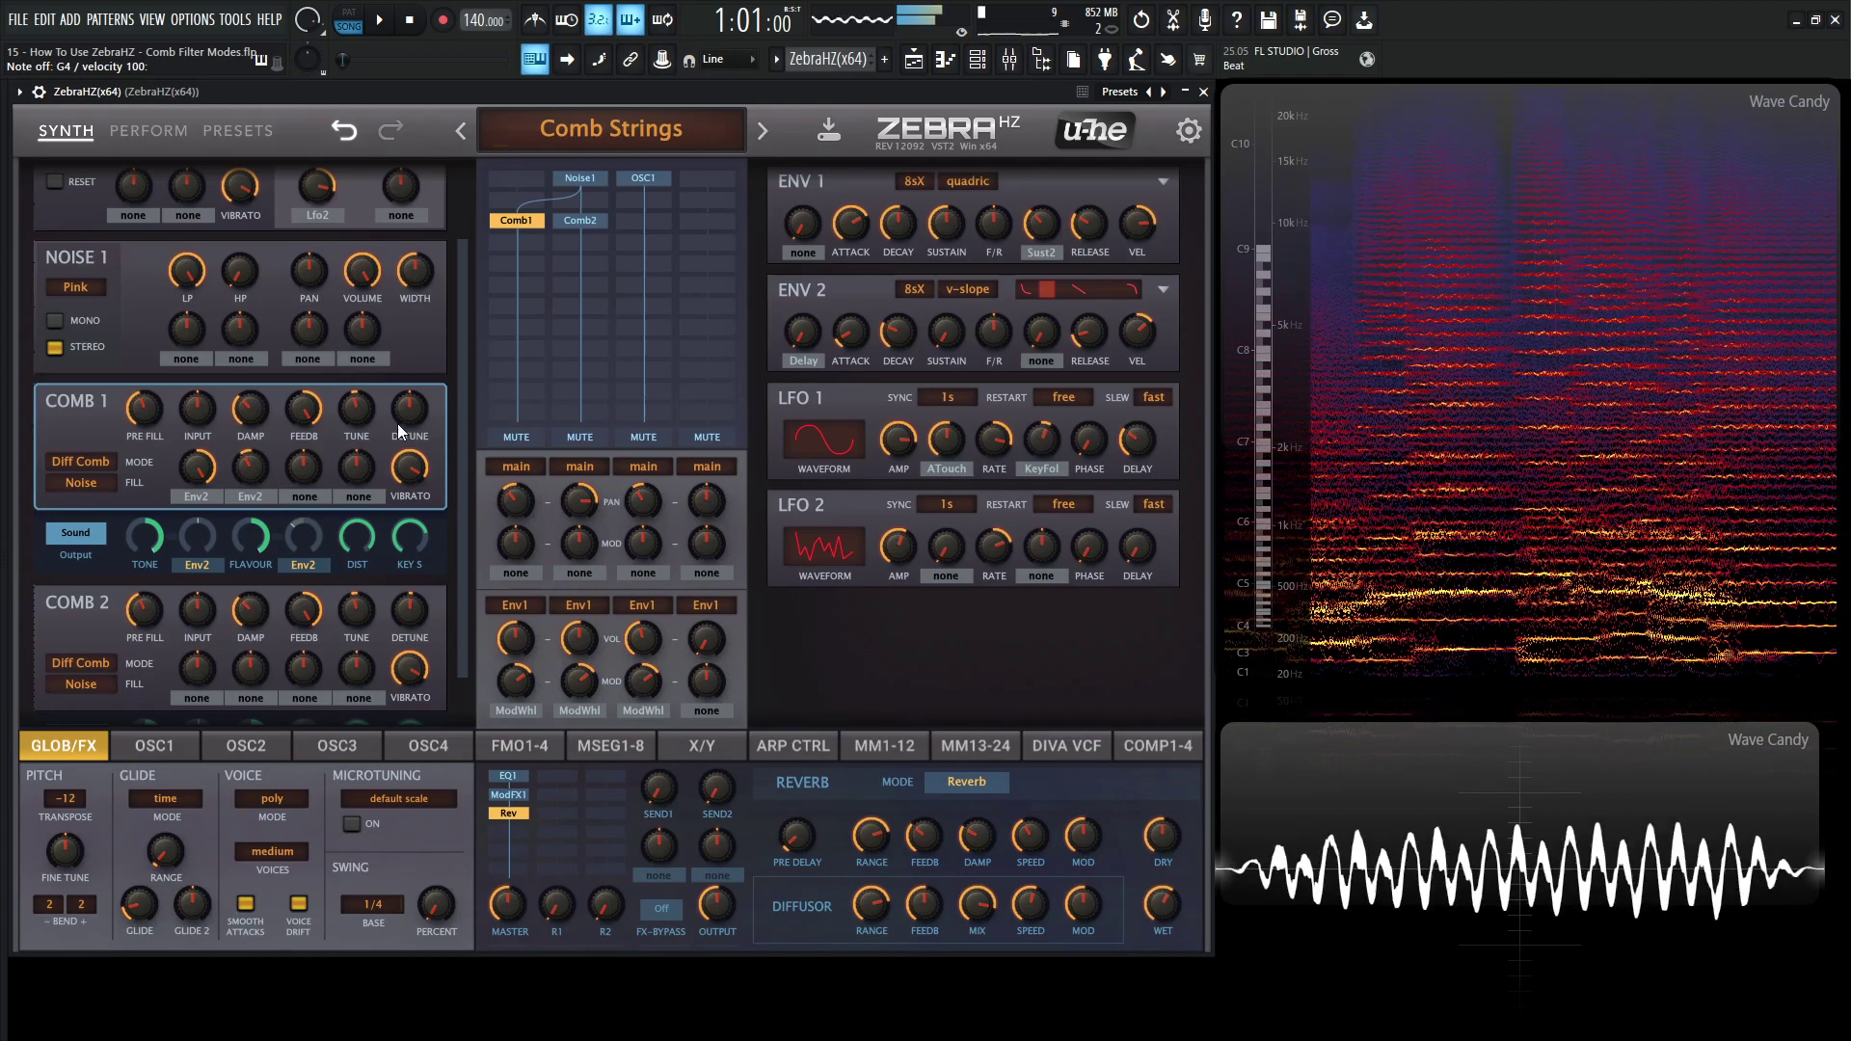
# - Load LD Pan Flute 3 from the User preset folder and return to the SYNTH view
pyautogui.click(238, 132)
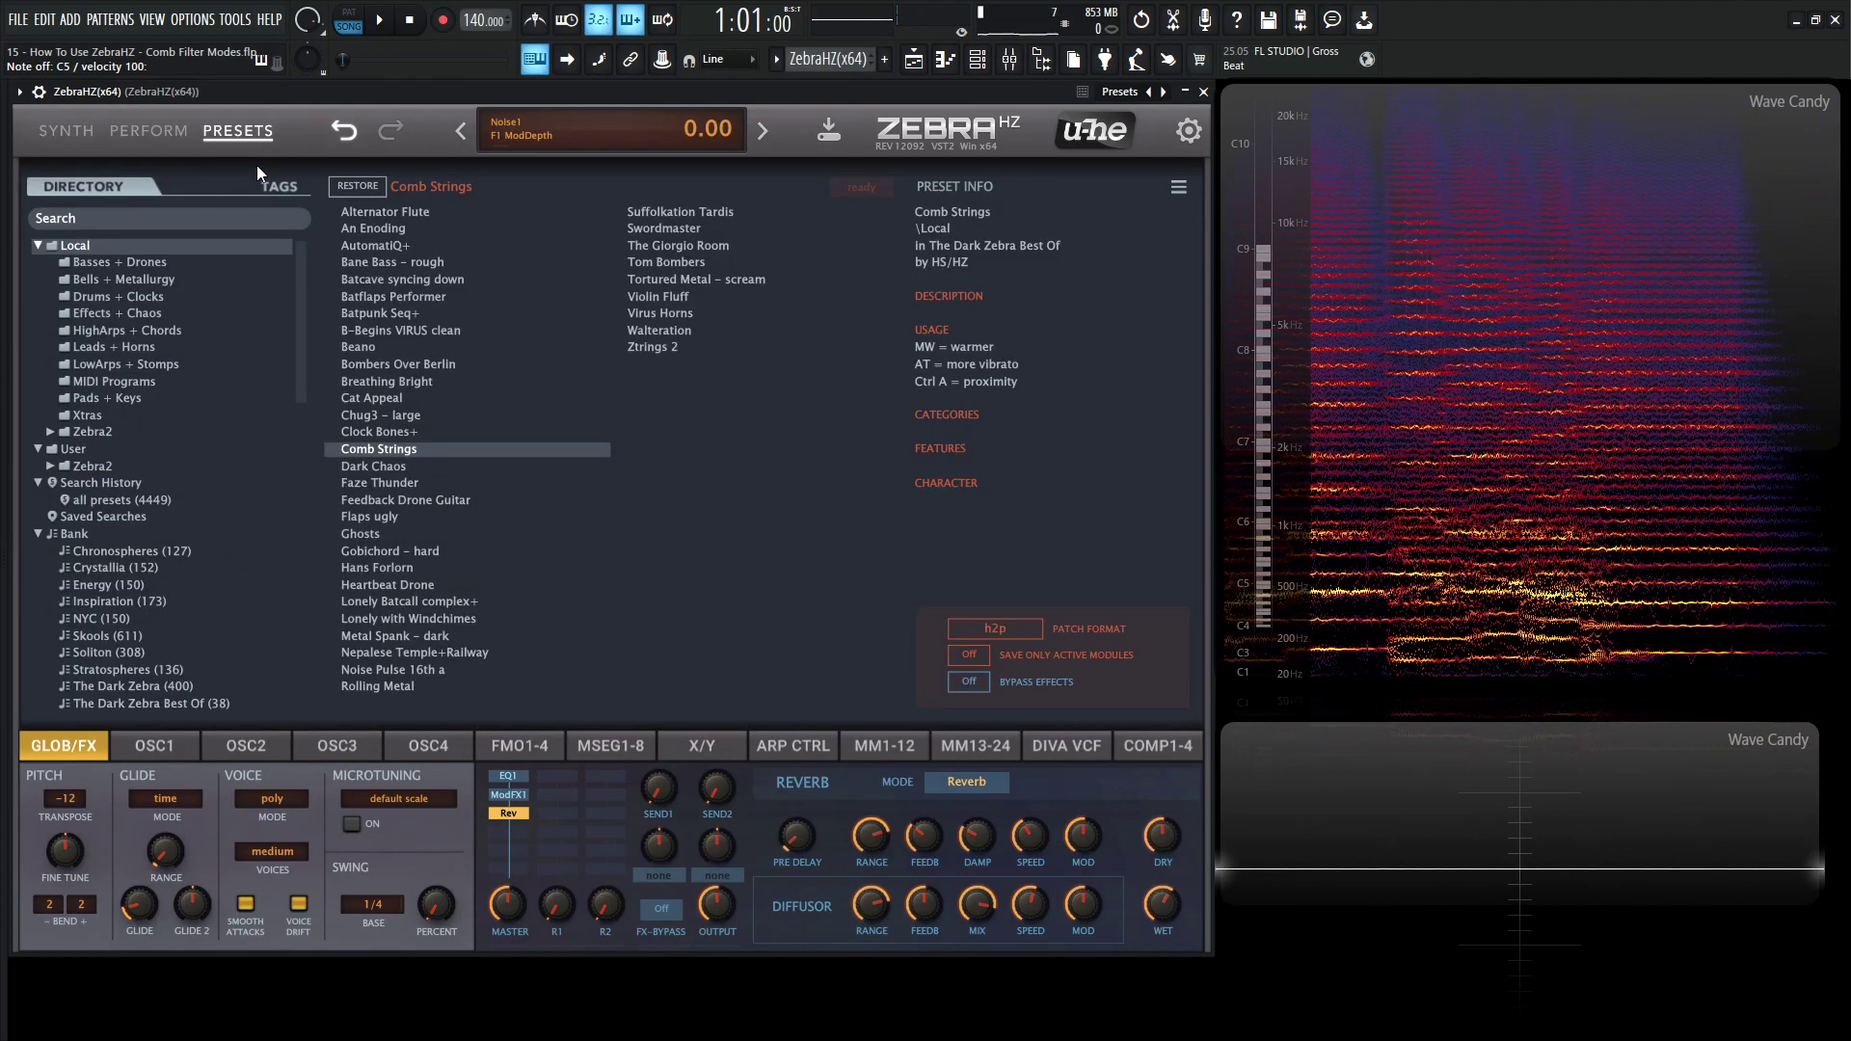
pyautogui.click(69, 449)
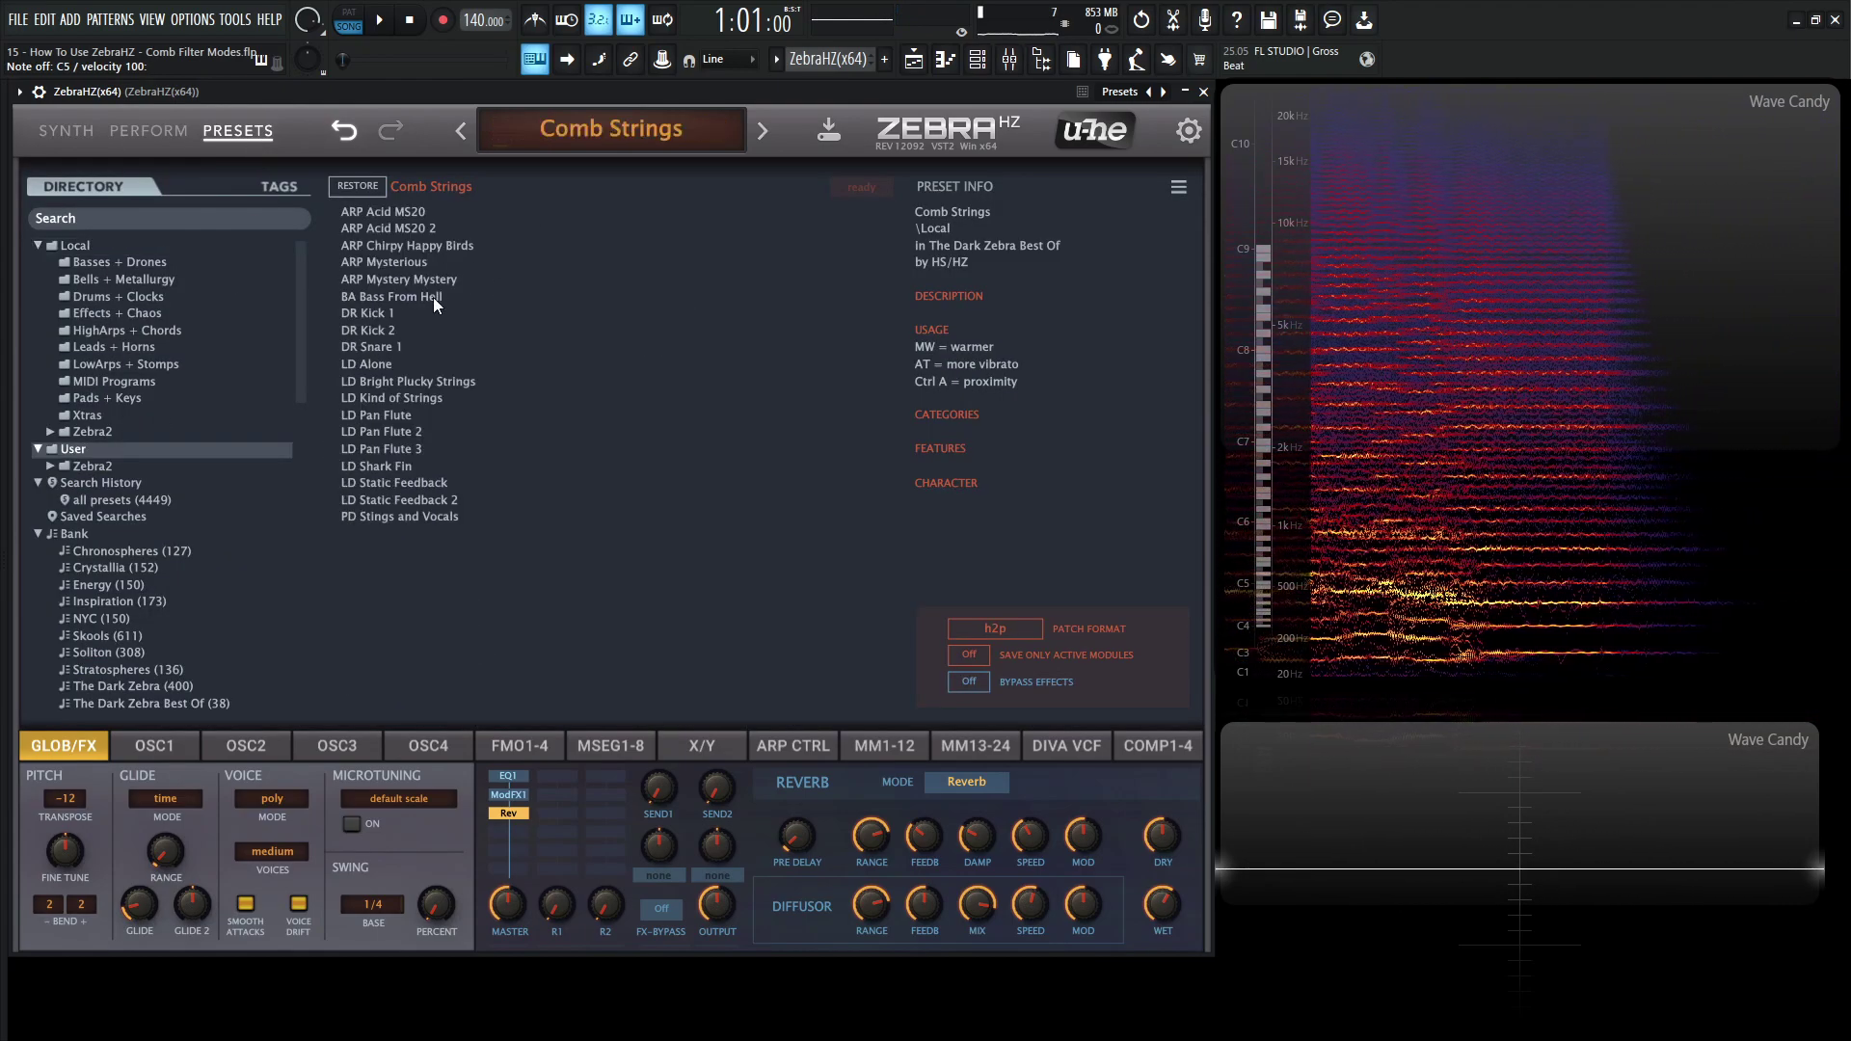
pyautogui.click(418, 451)
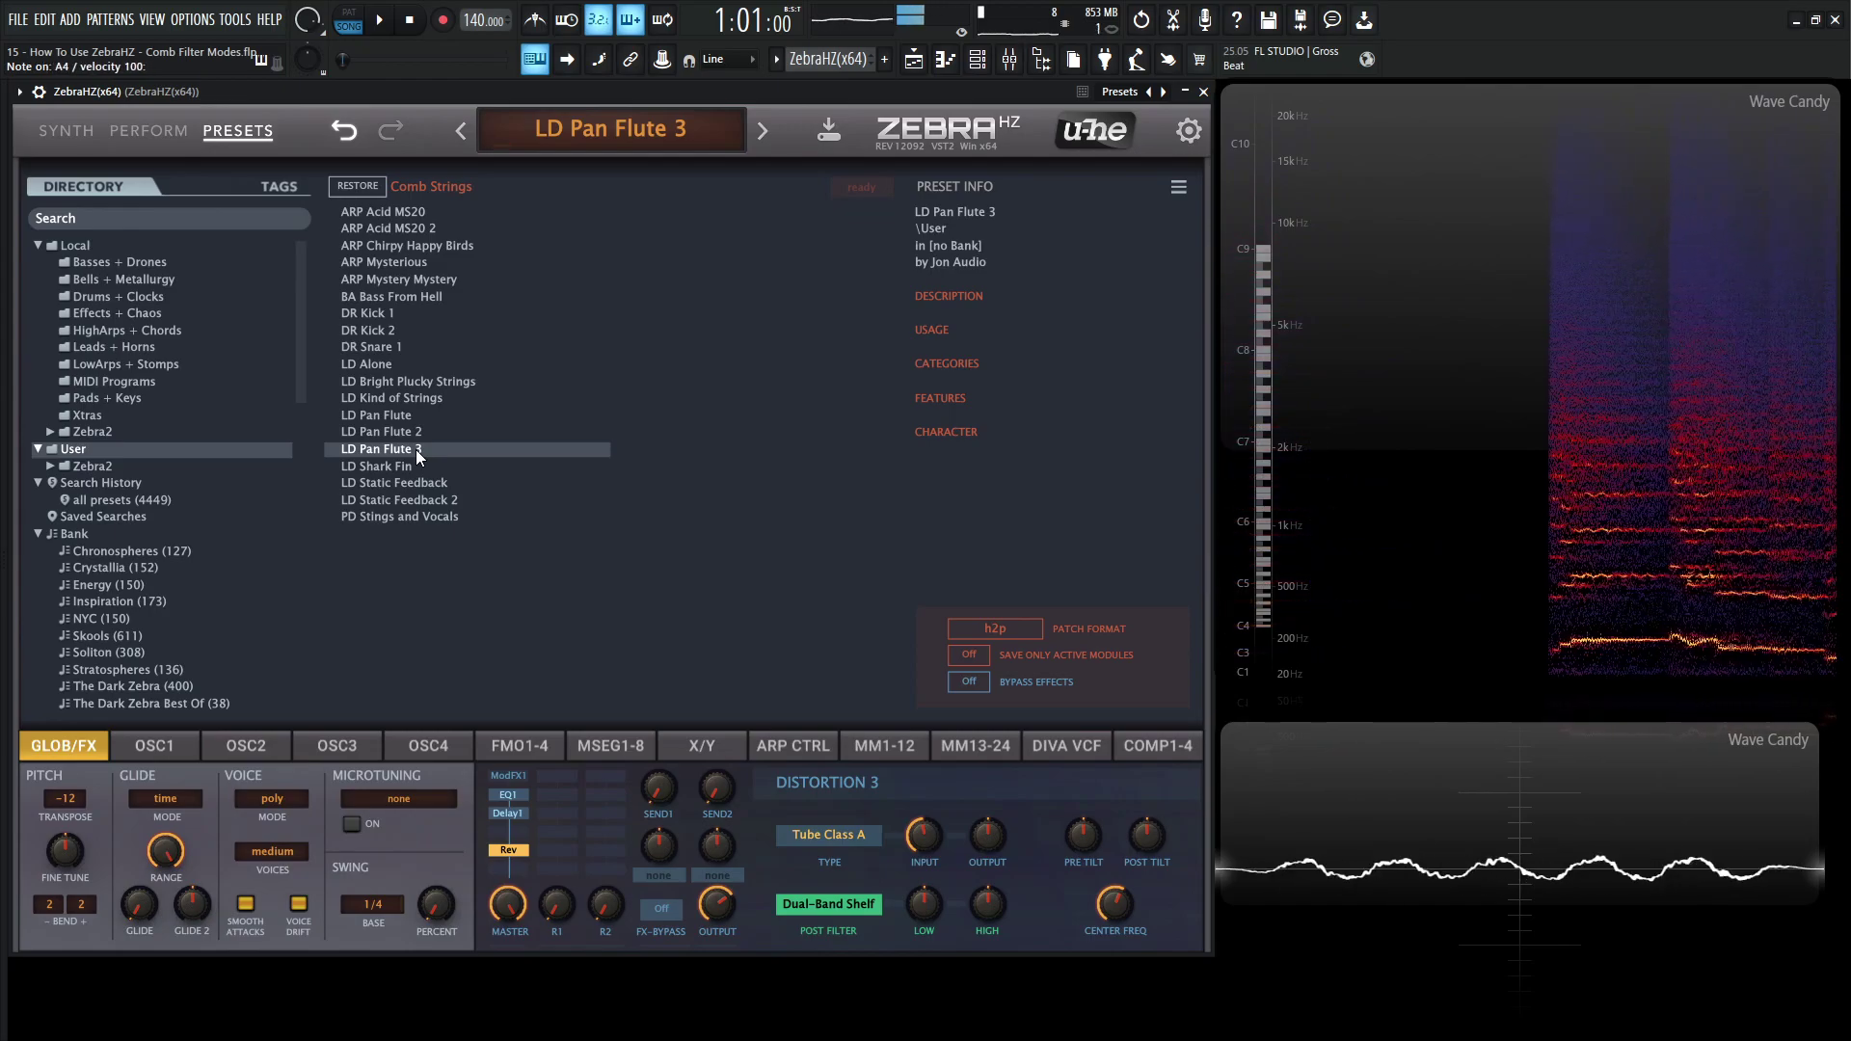
pyautogui.click(66, 130)
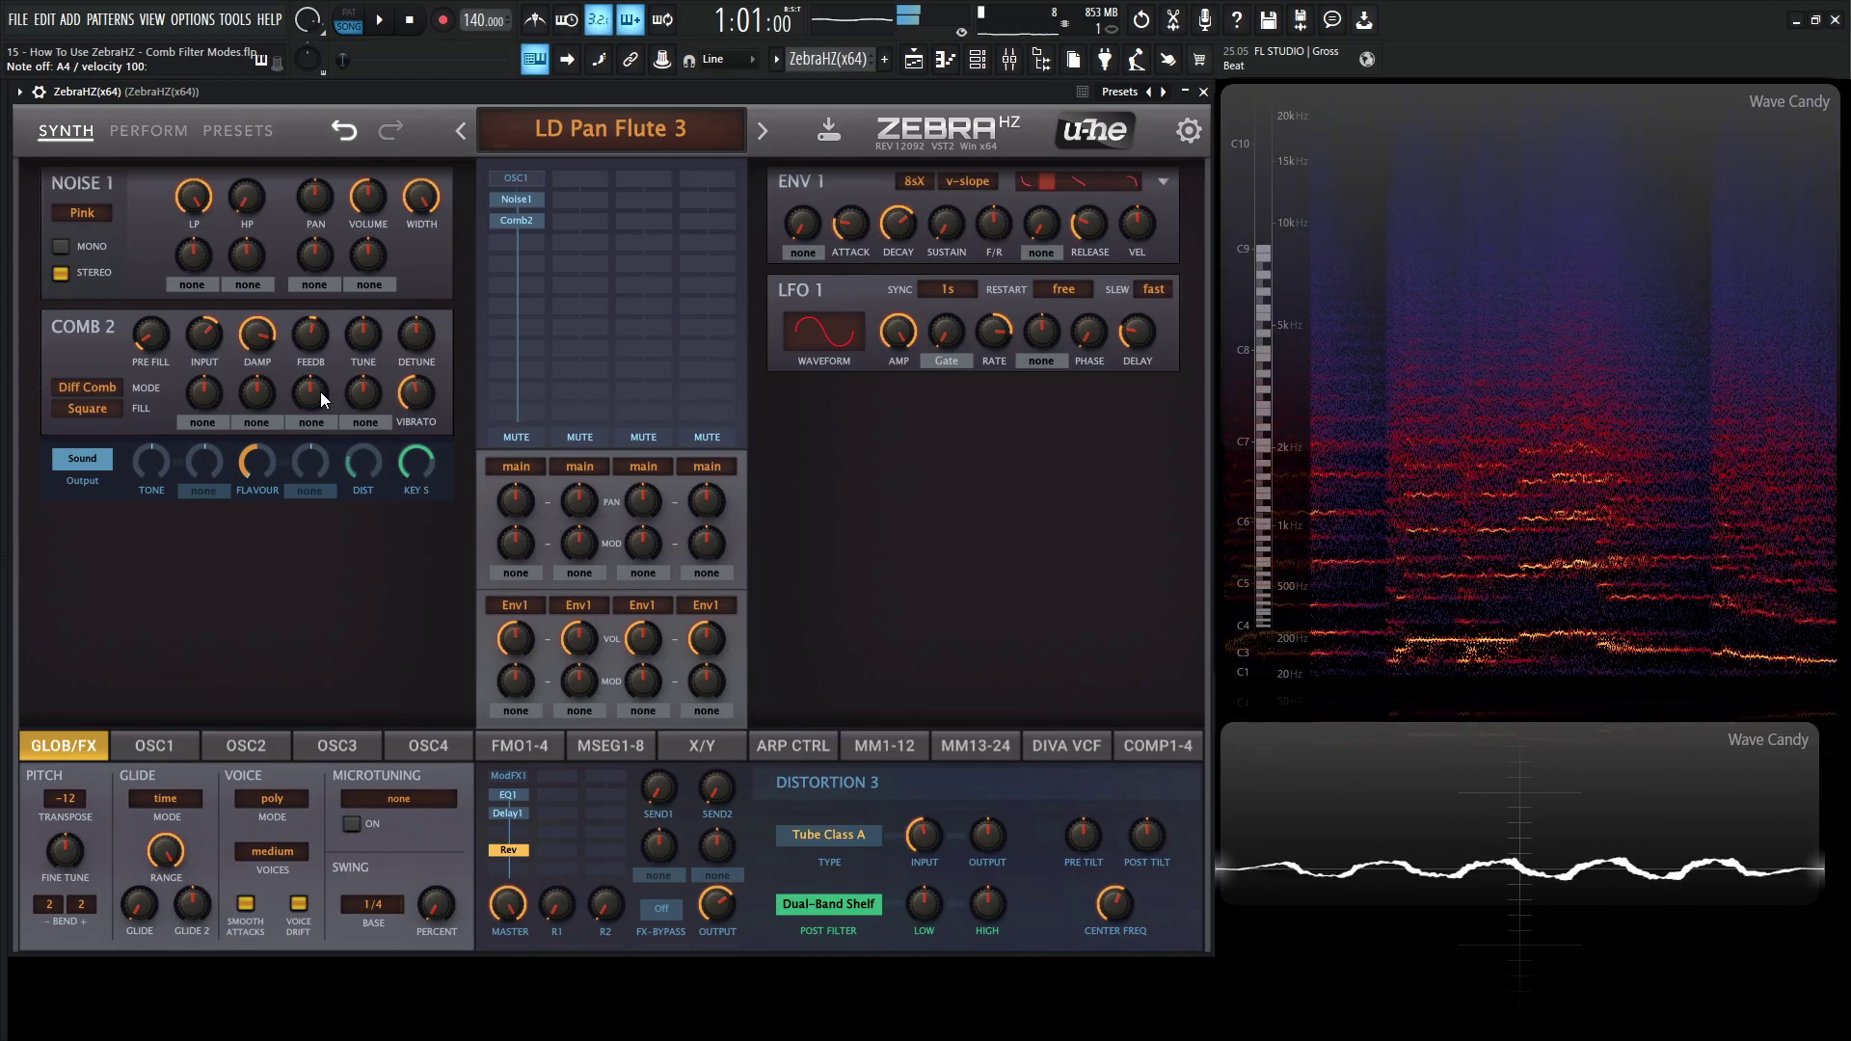
# - Load LD Kind of Strings, view its Split Comb modules in SYNTH, then reopen PRESETS
pyautogui.click(239, 132)
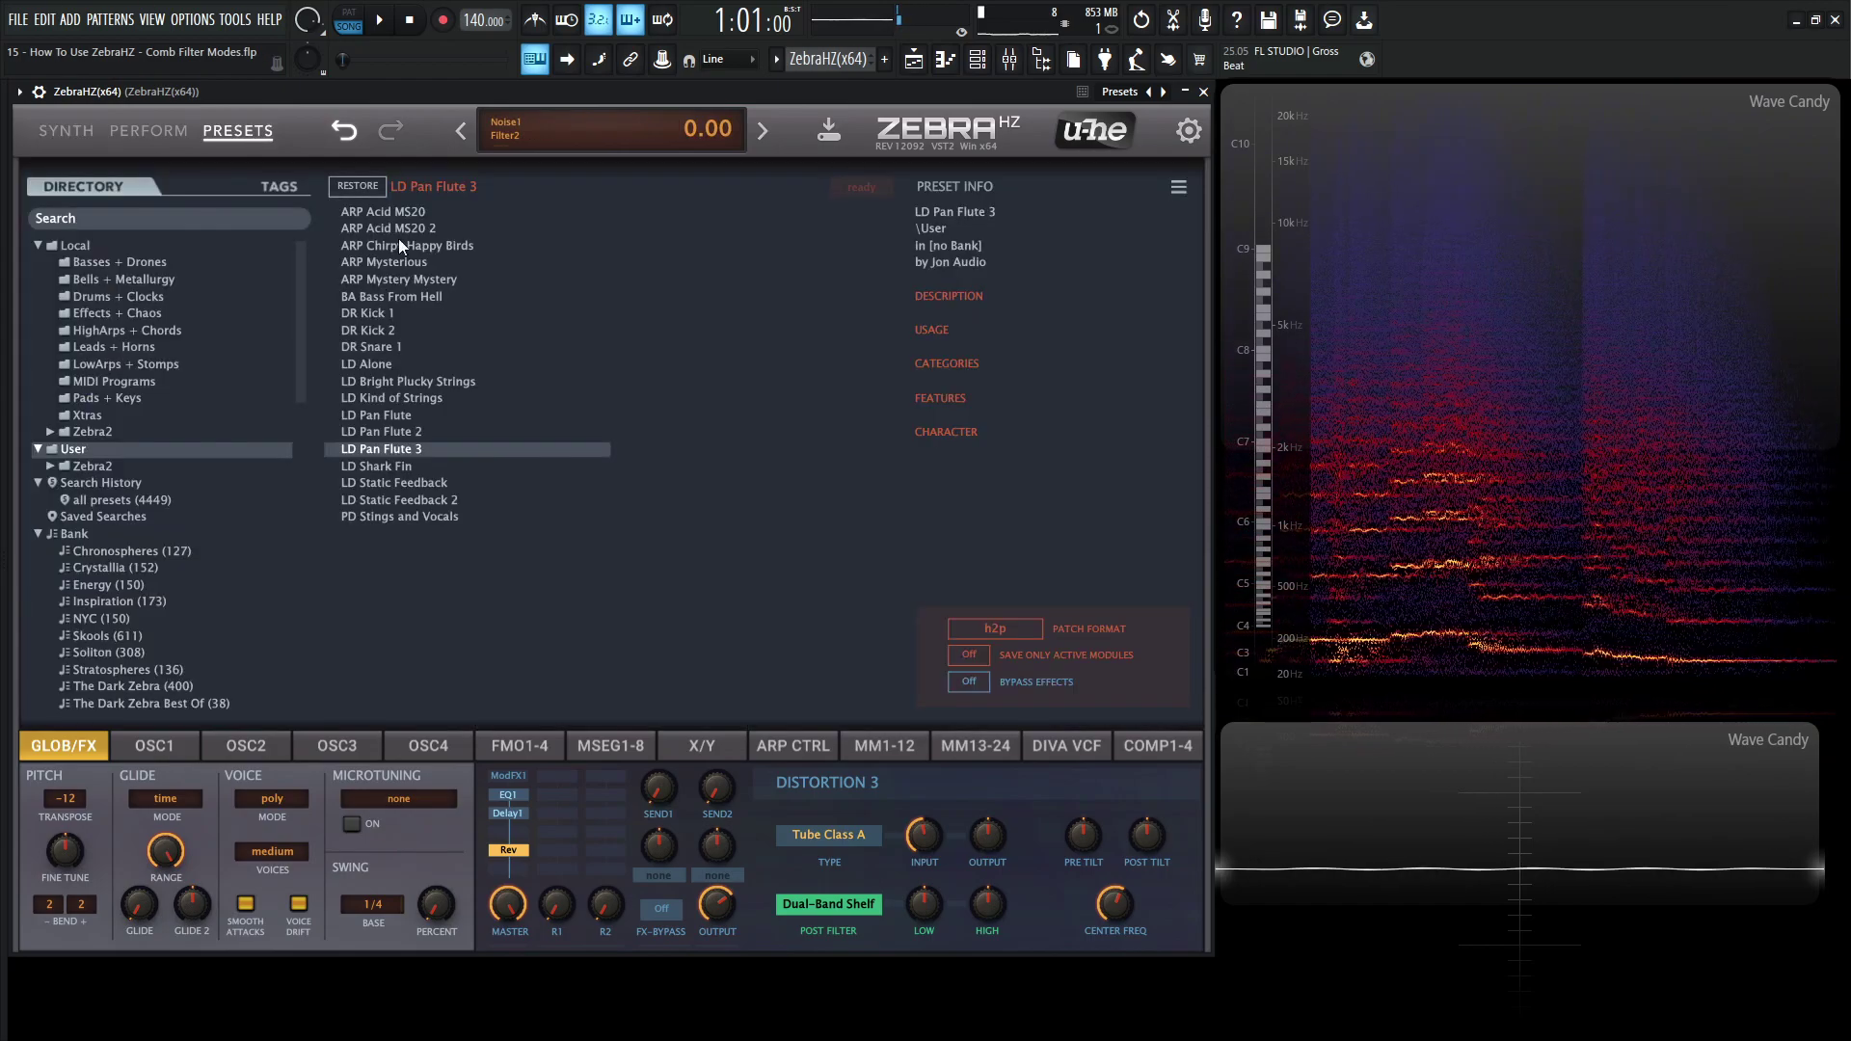
pyautogui.click(446, 399)
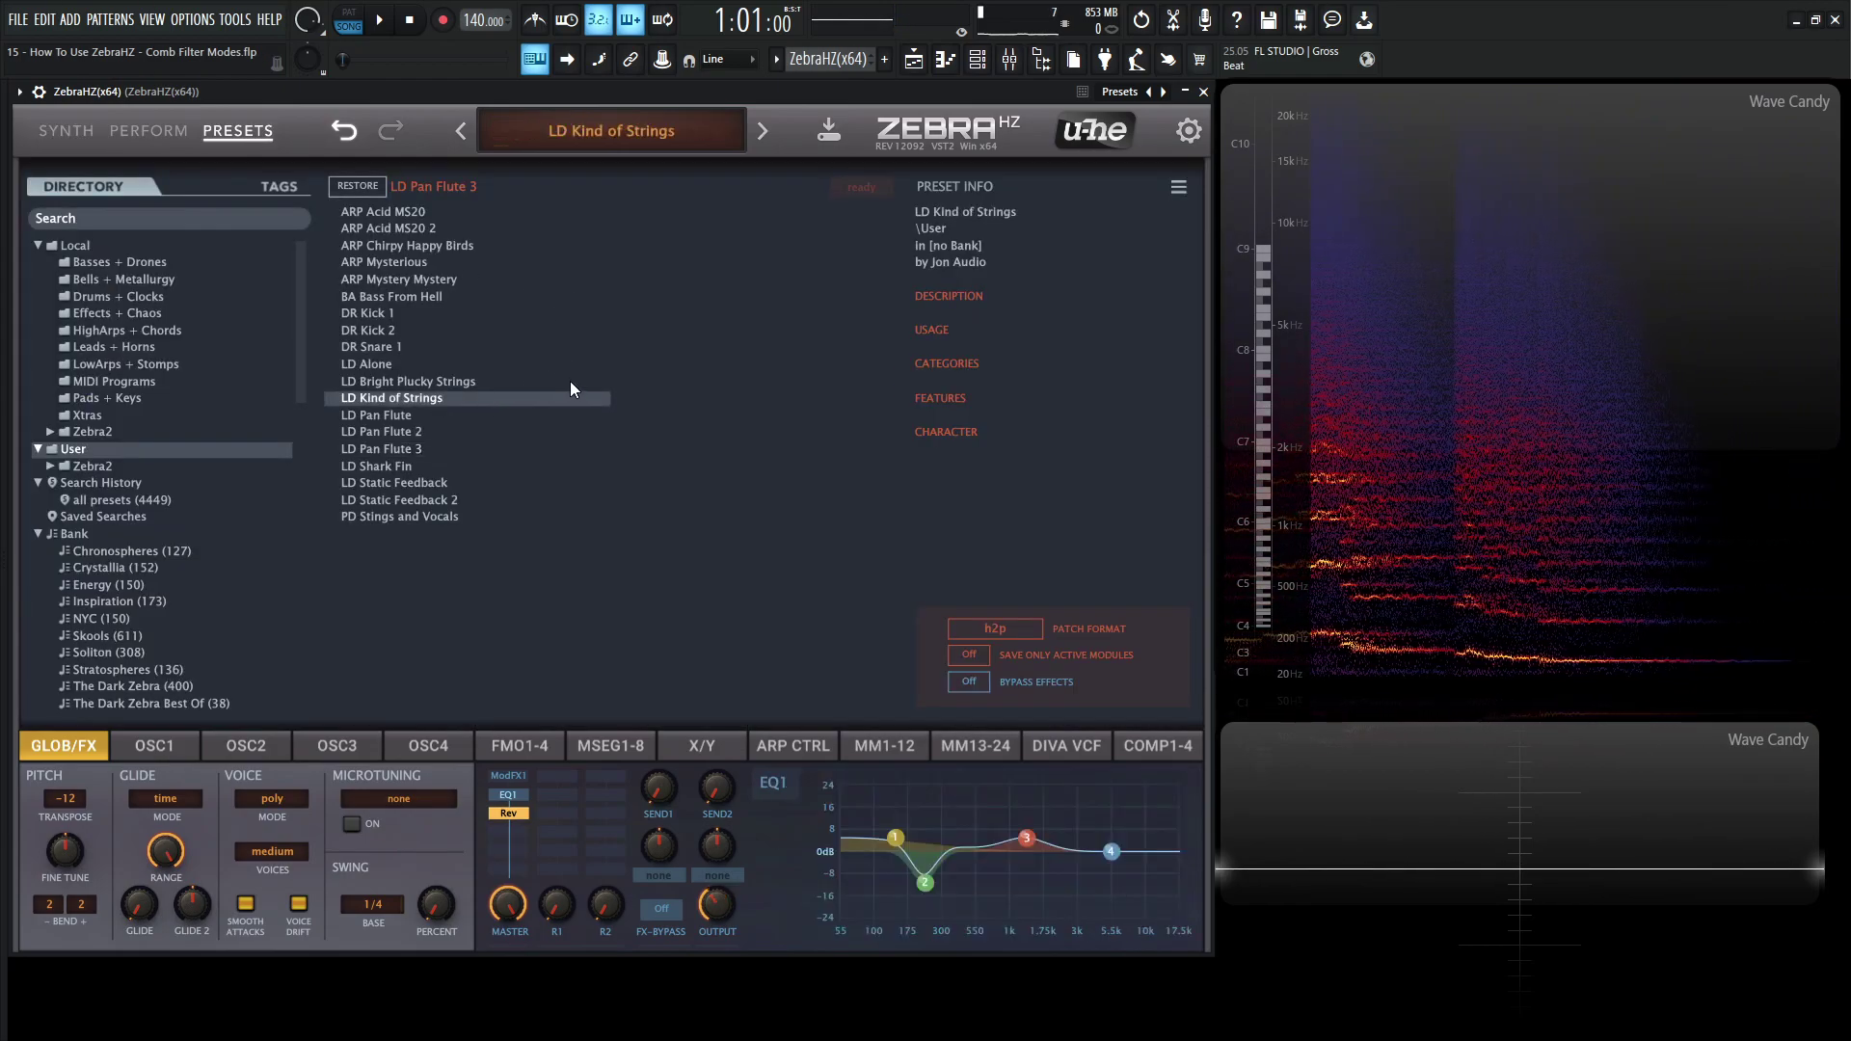
pyautogui.click(71, 135)
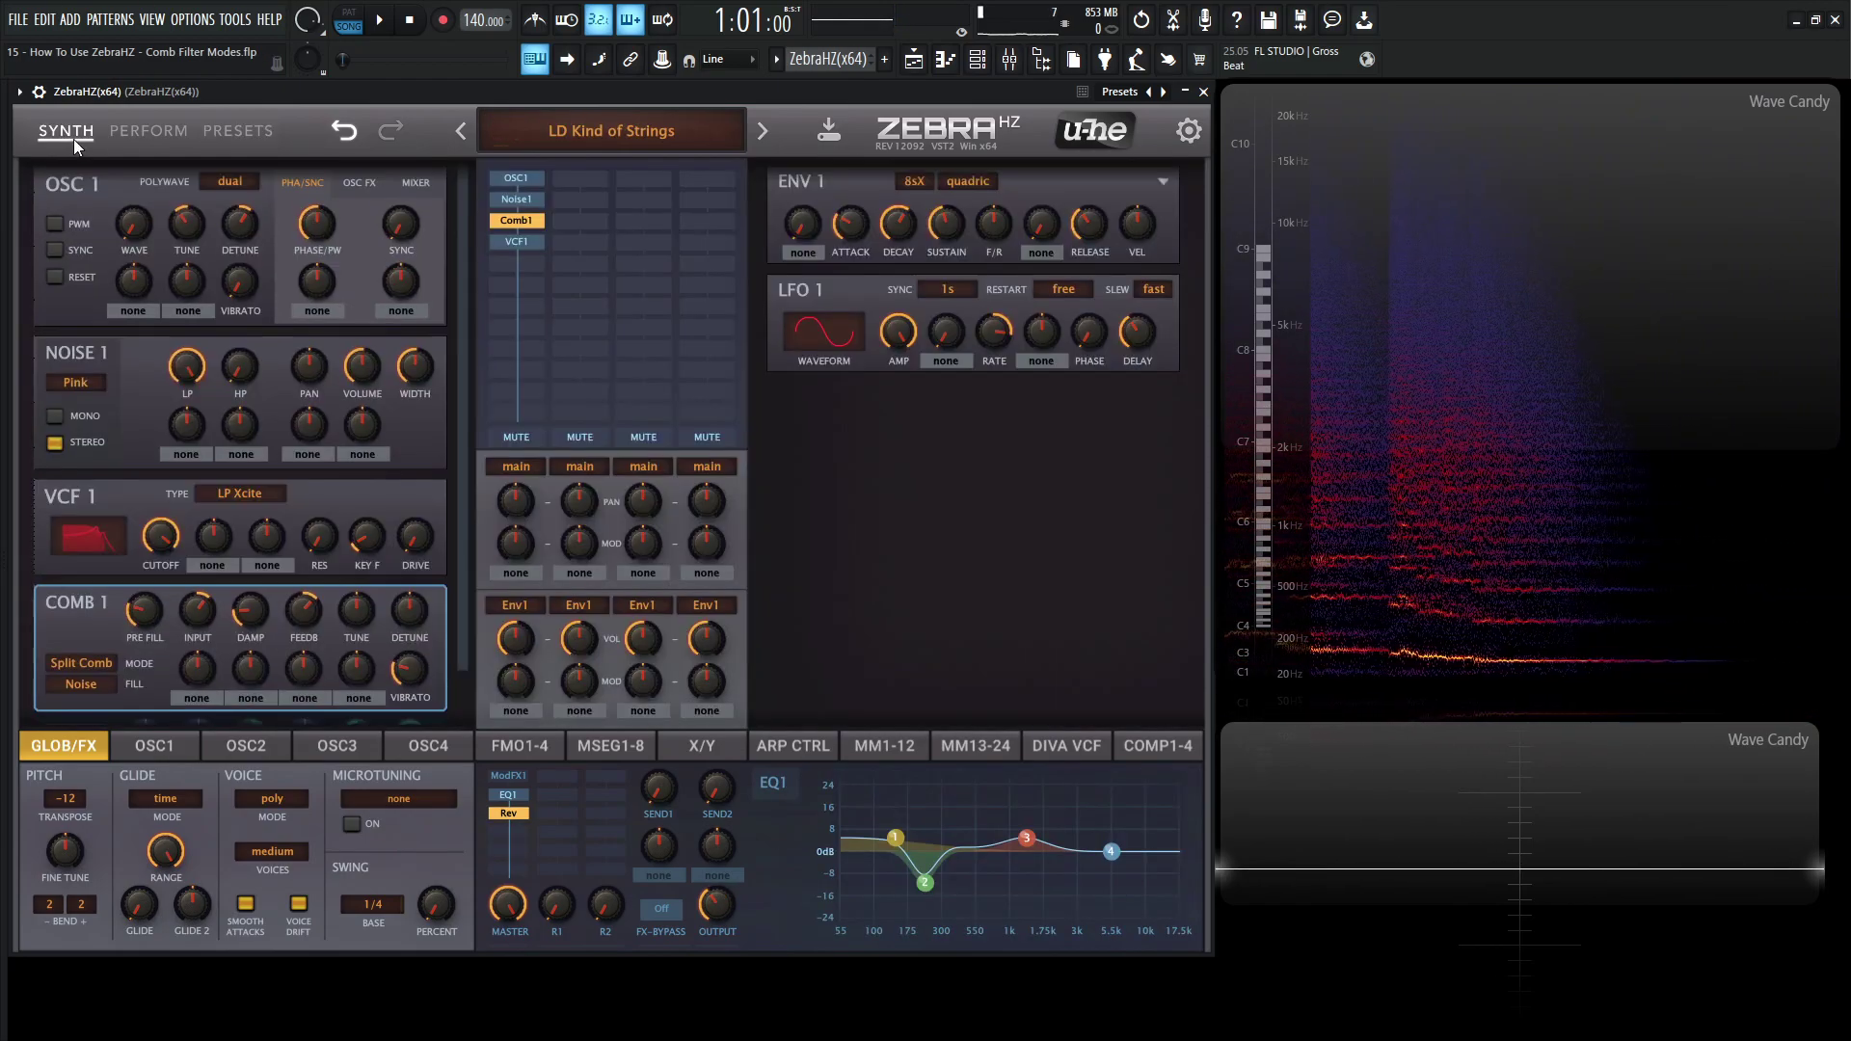
pyautogui.click(276, 147)
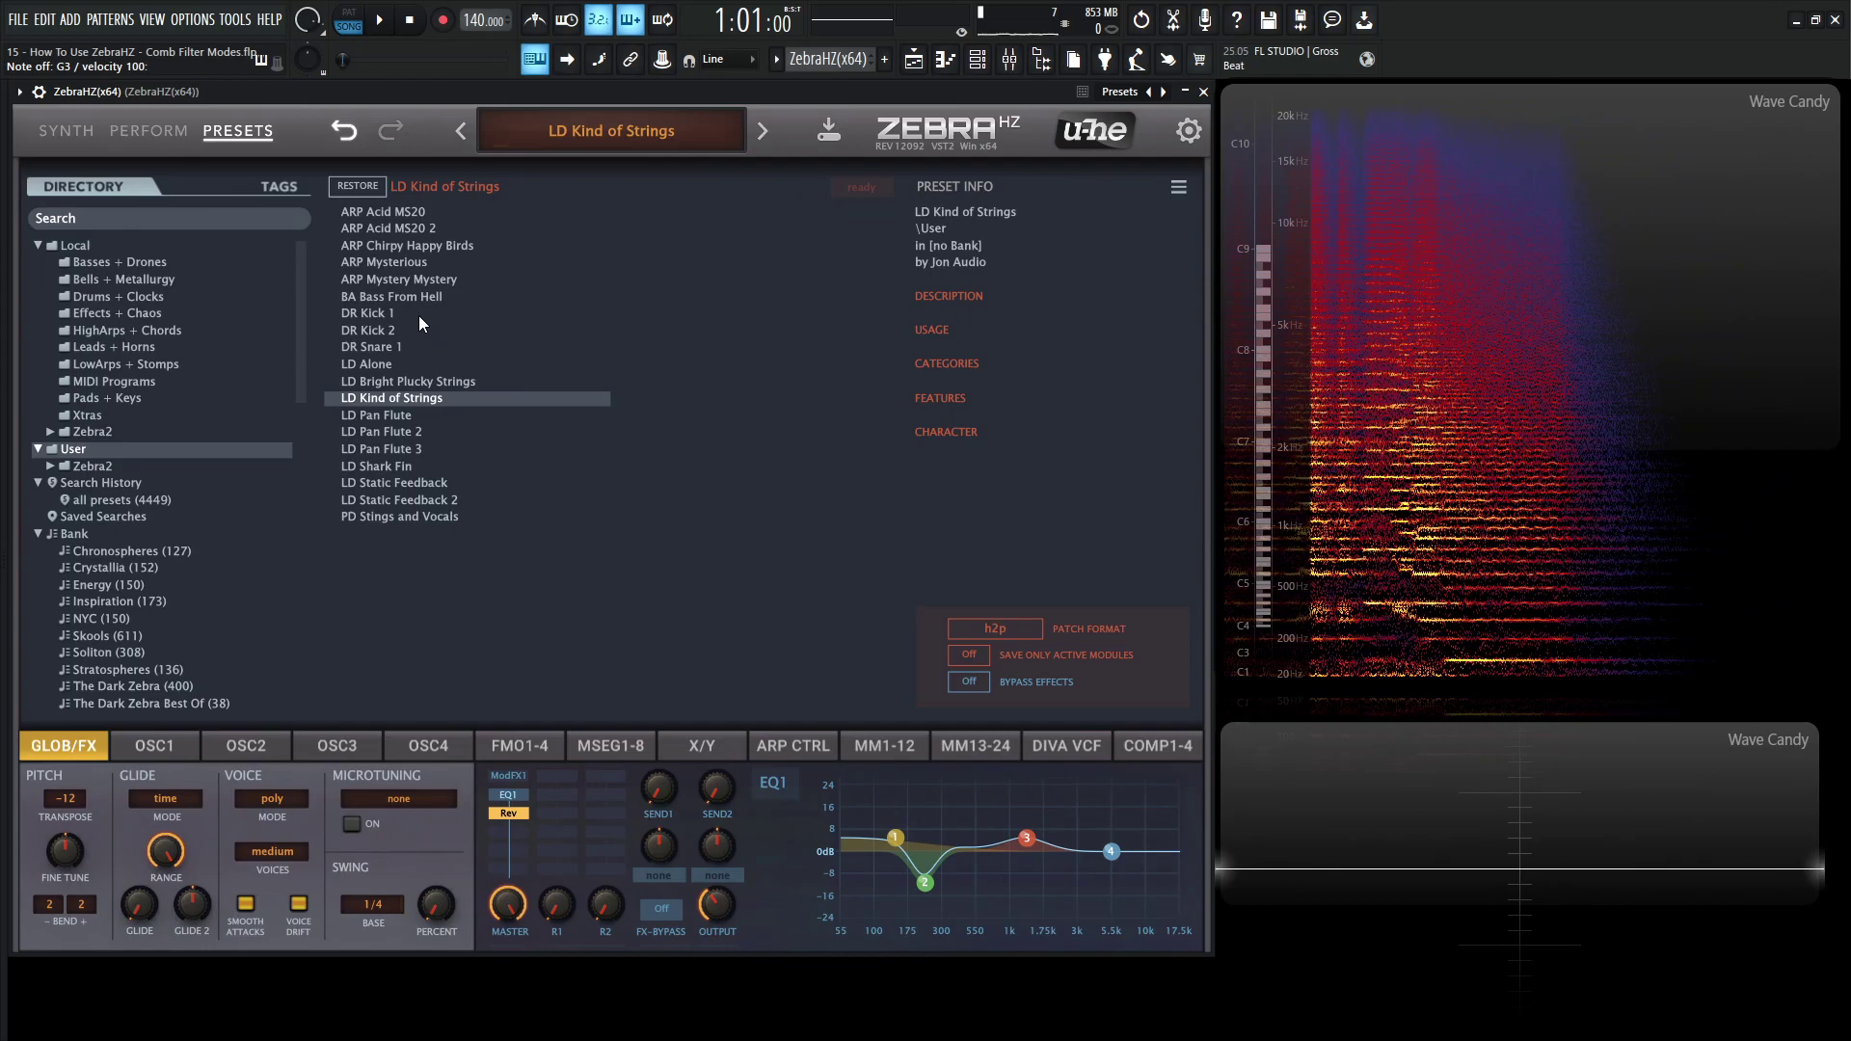
# - Select LD Bright Plucky Strings and show its Split Dual comb in the SYNTH view
pyautogui.click(439, 382)
pyautogui.click(81, 131)
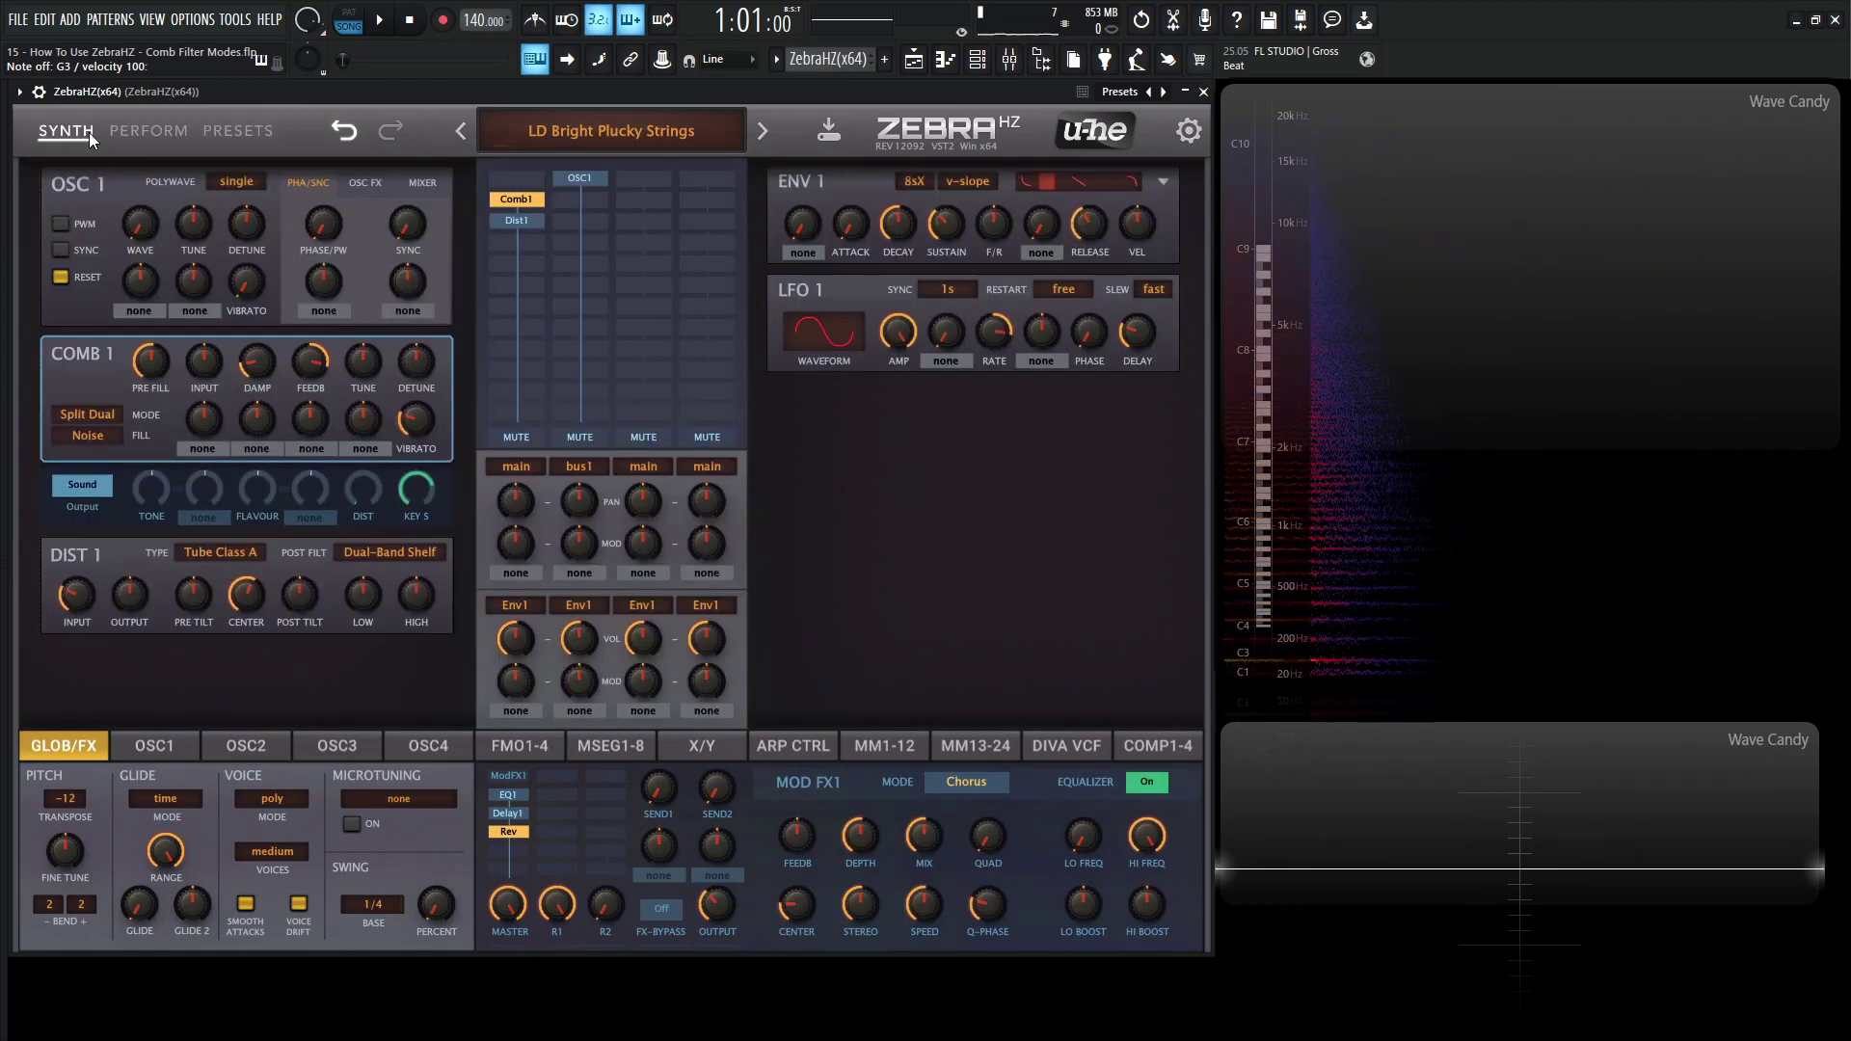